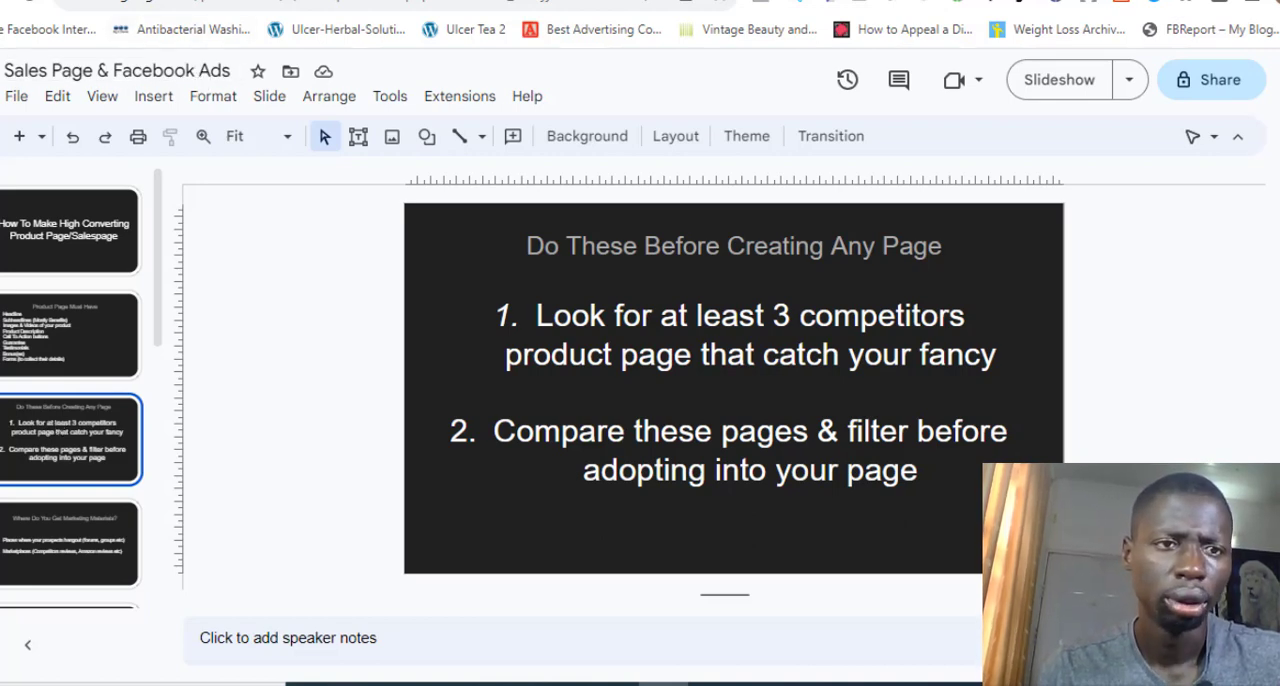
Switch to the WordPress dashboard and open the page for adding new plugins
left_click(200, 3)
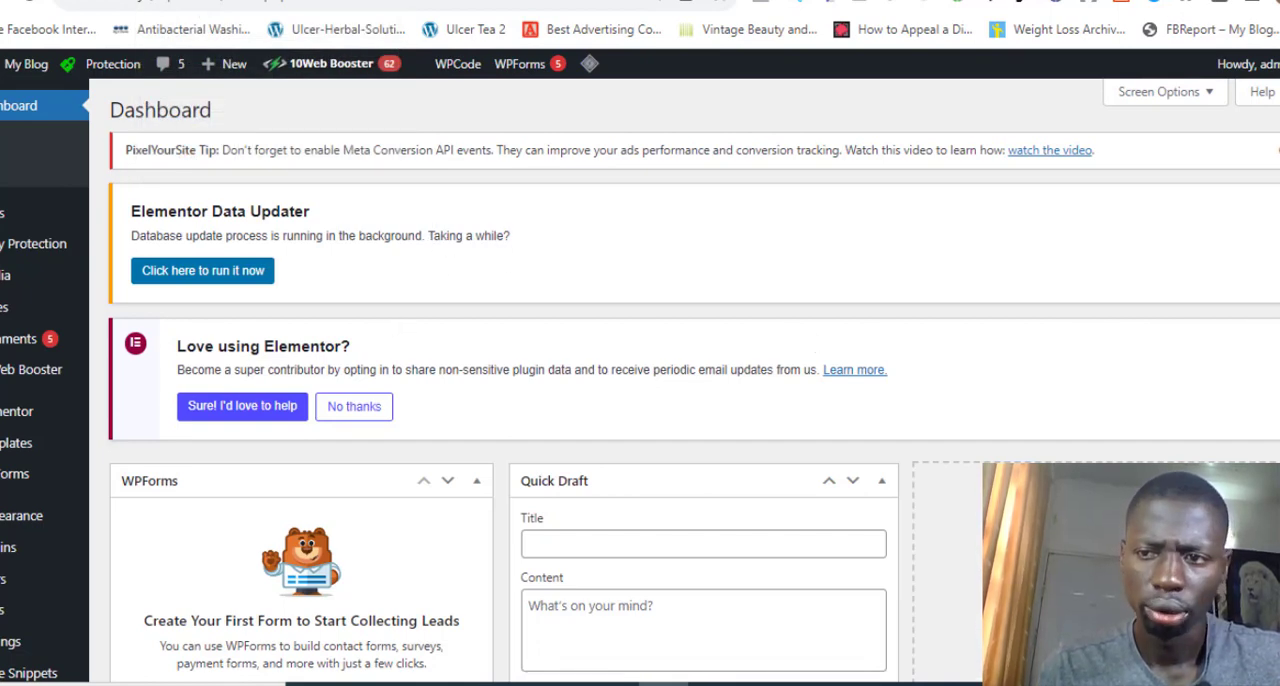
scroll(1168, 338, "down", 6)
scroll(1168, 338, "up", 1)
scroll(890, 250, "up", 6)
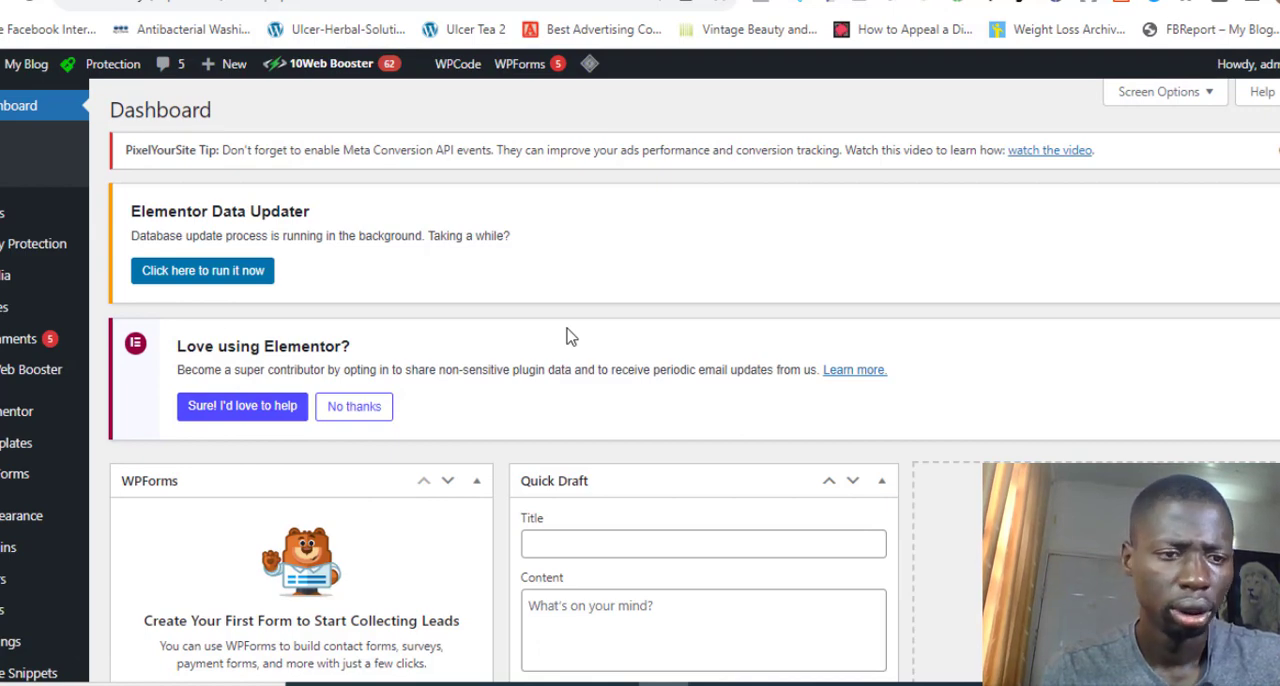
mouse_move(40, 547)
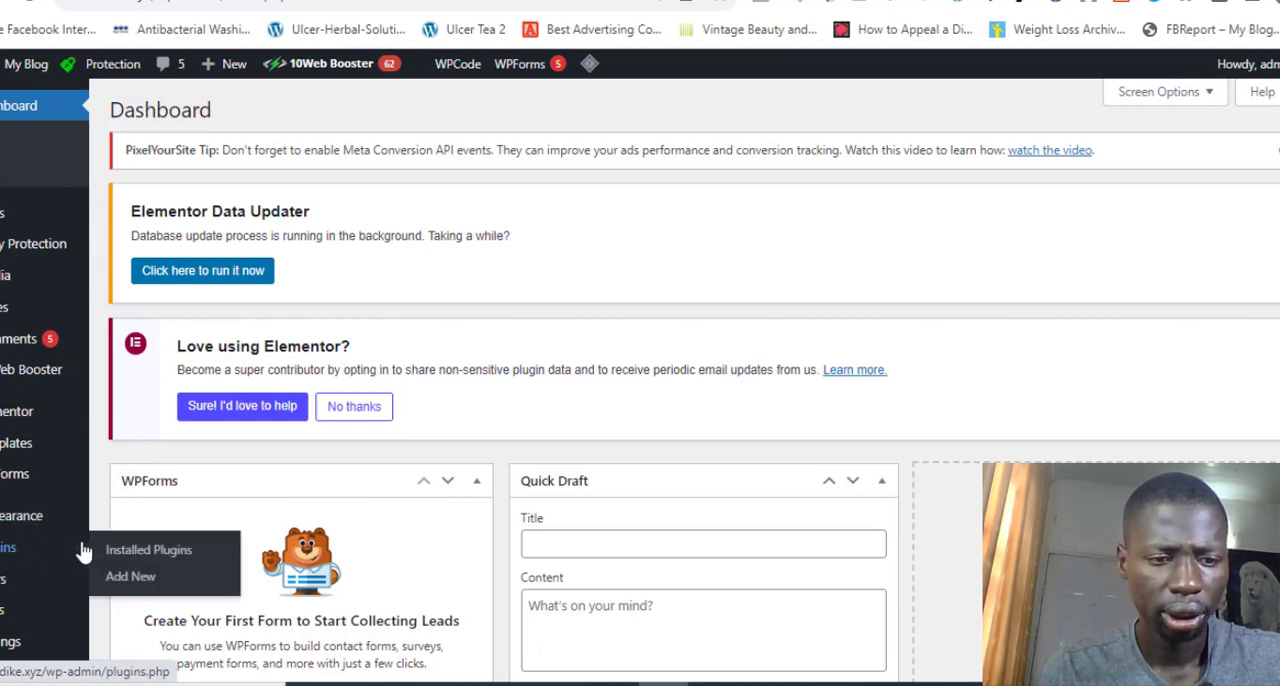
left_click(124, 581)
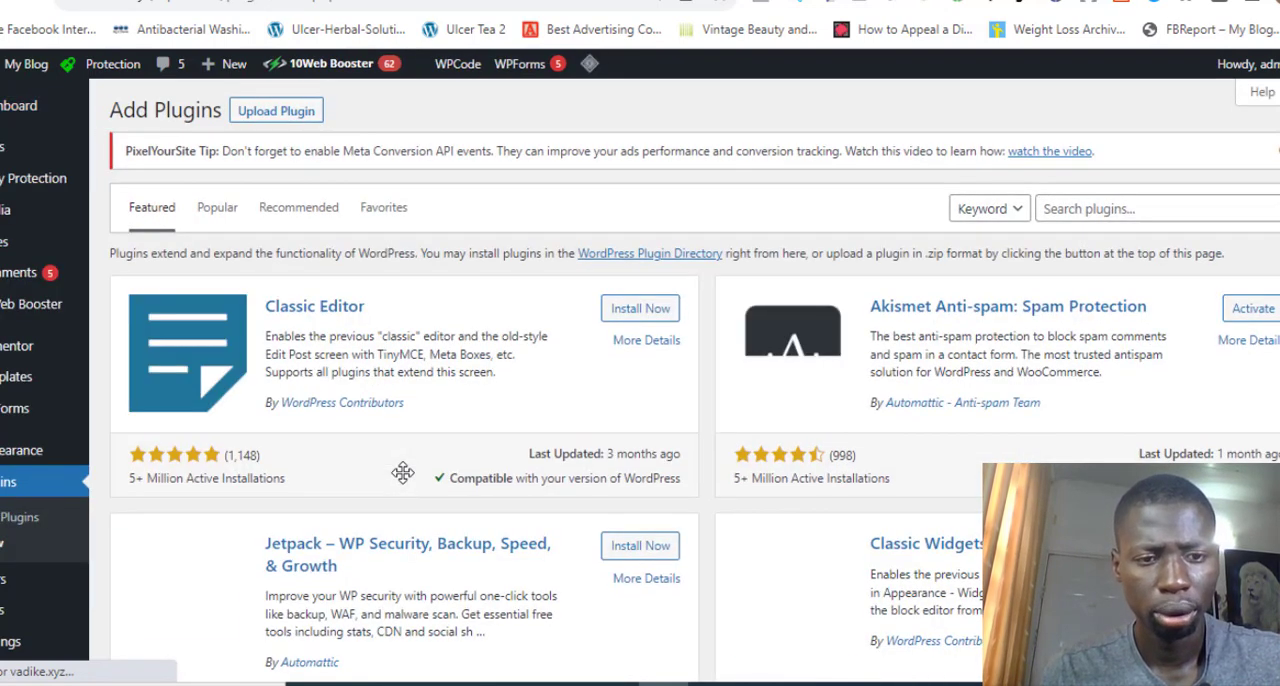
Search the plugin directory for "elementor"
left_click(1140, 208)
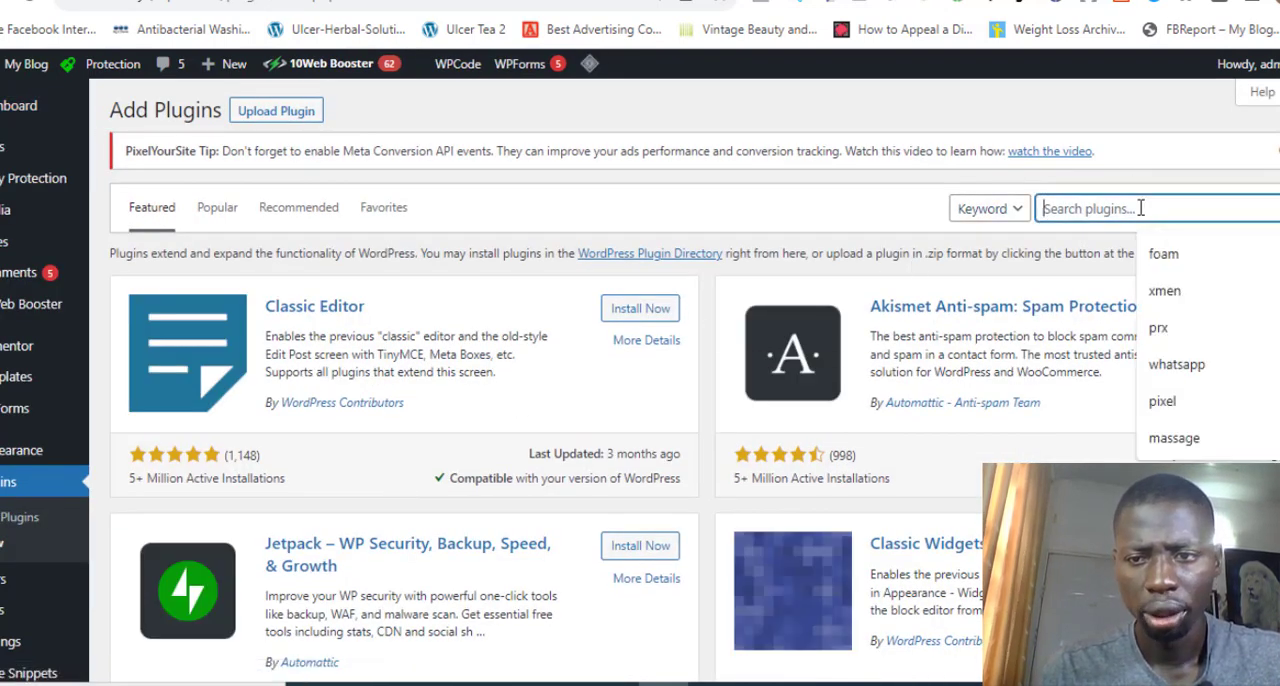
type("elemntor")
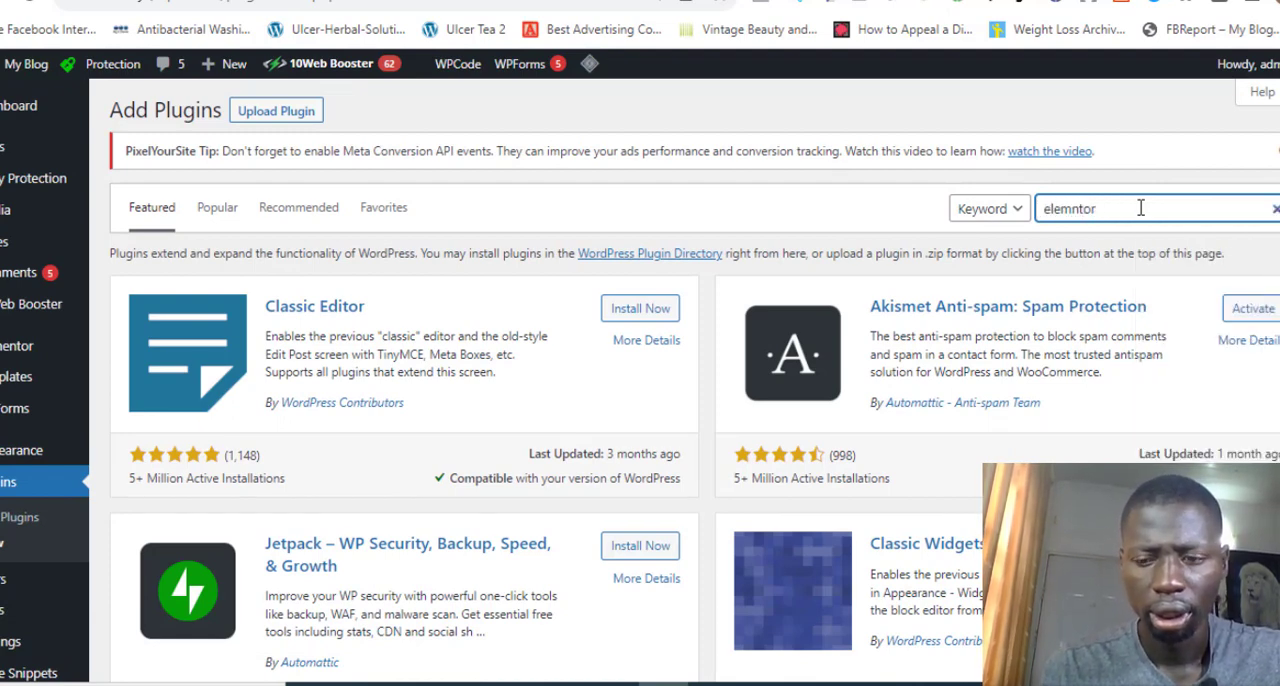
key("BackSpace")
key("BackSpace")
key("BackSpace")
key("BackSpace")
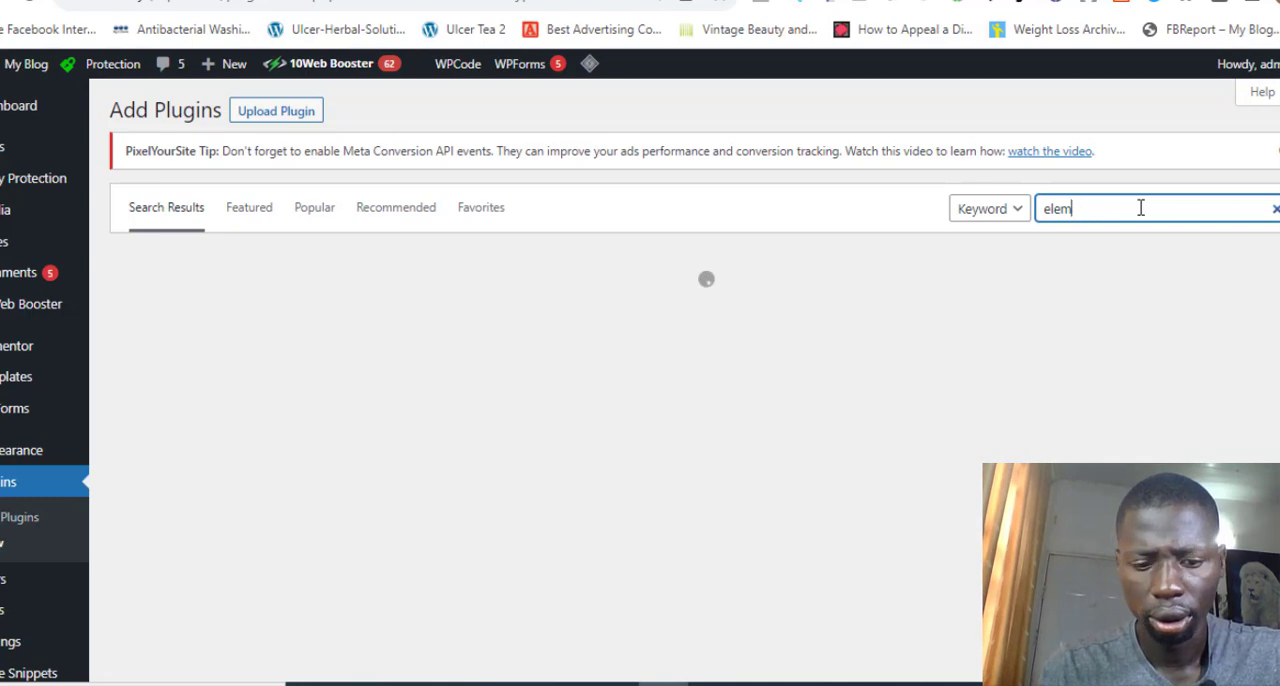
type("ento")
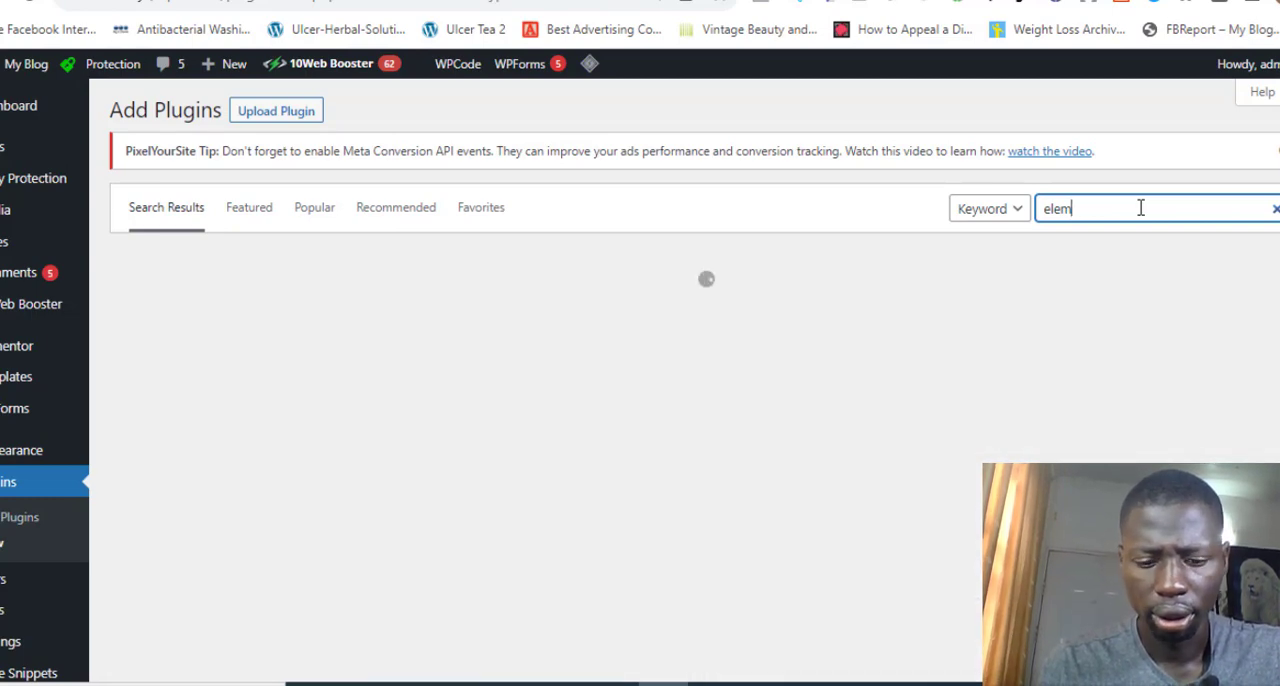
type("r")
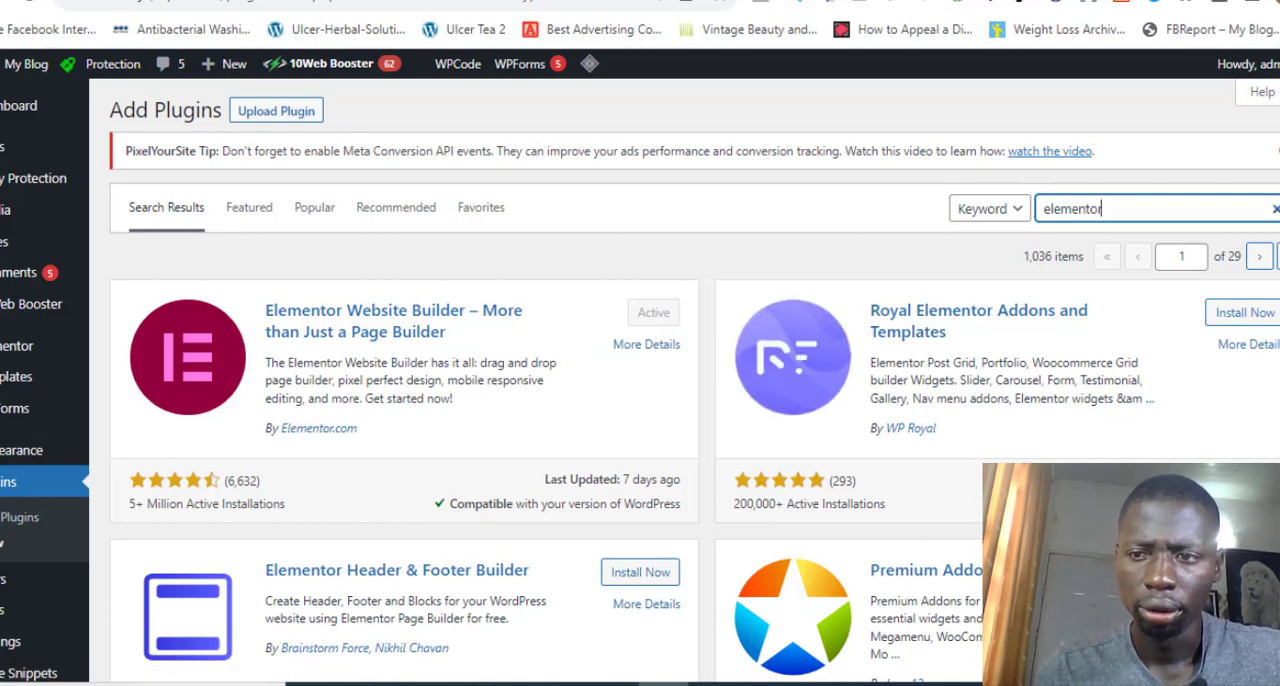
Search the plugin directory for "code snippet" and update the WPCode plugin
left_click(1275, 209)
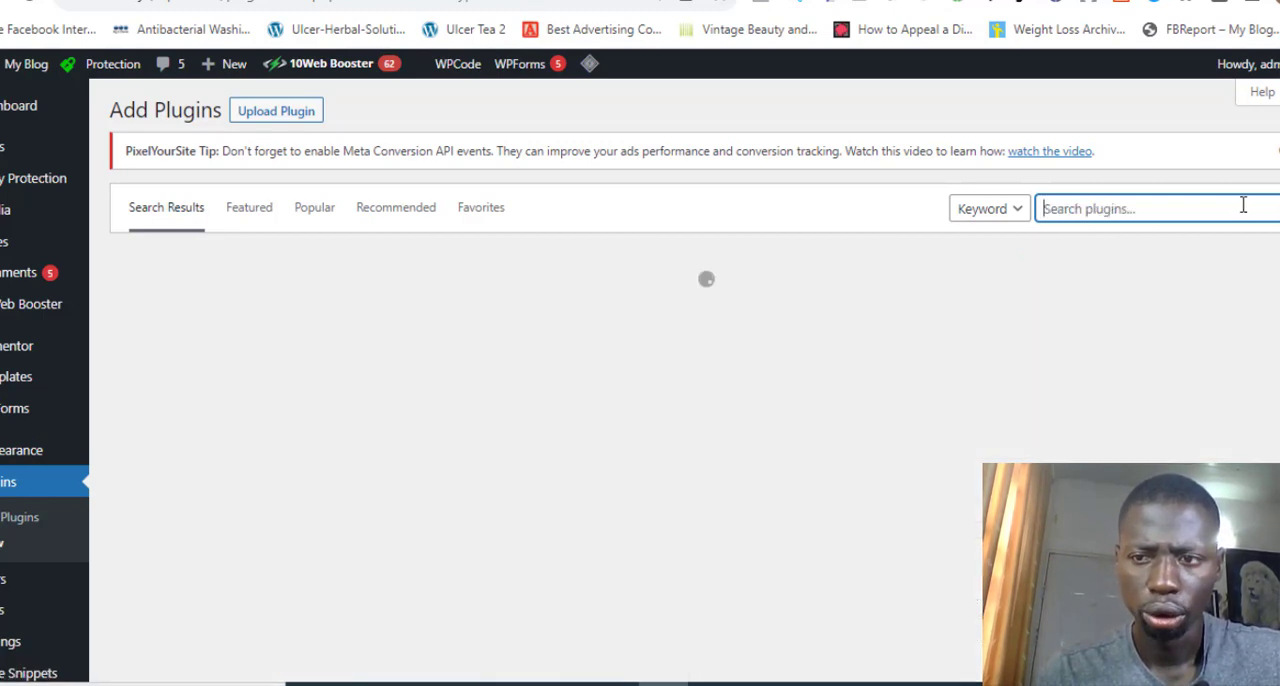
left_click(1243, 205)
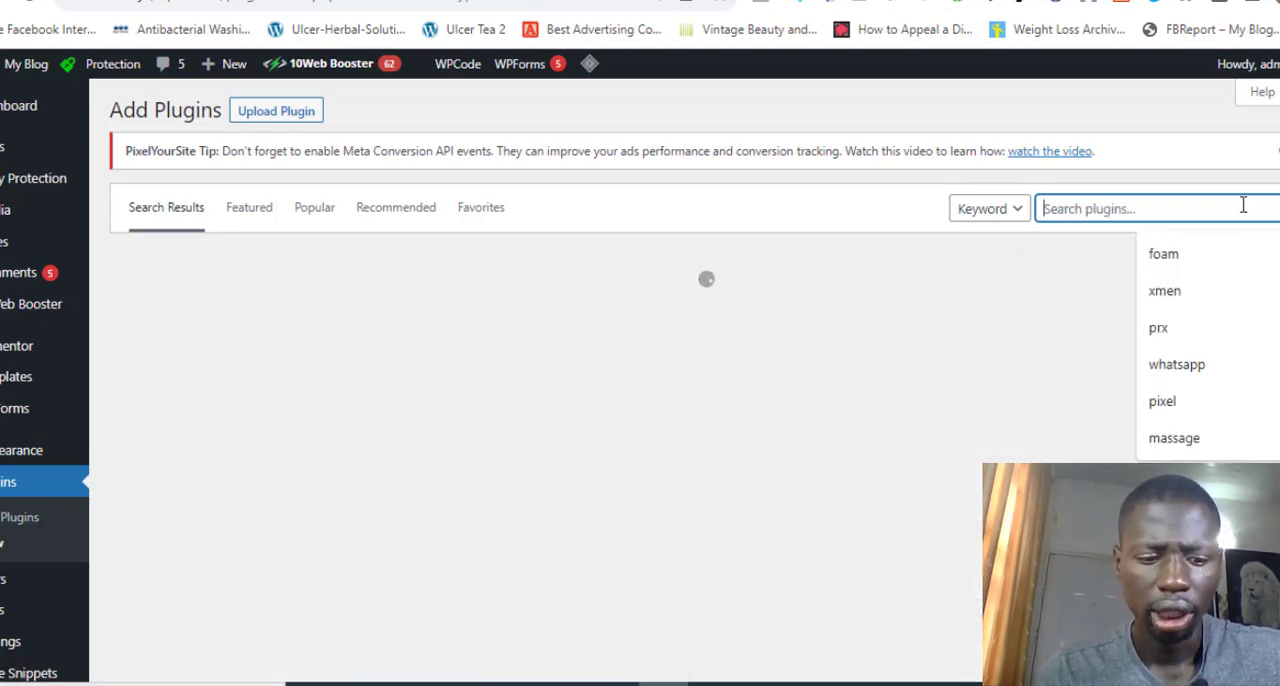
type("code snipp")
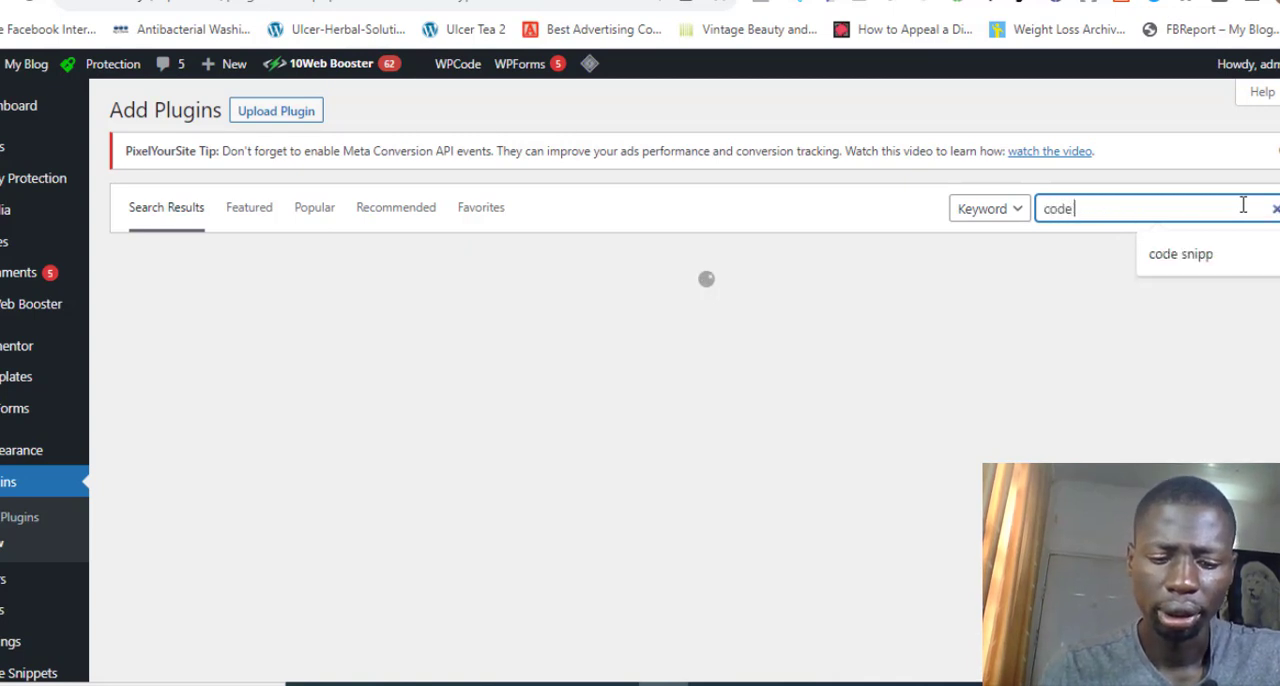
type("et")
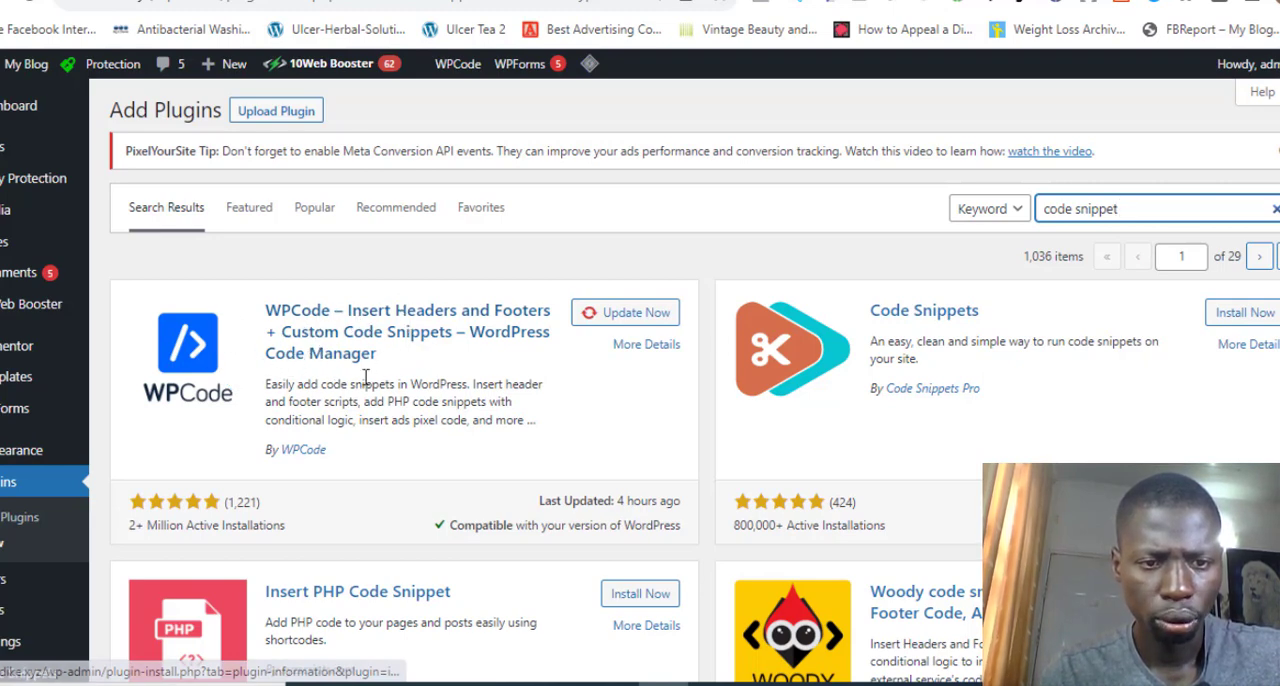
left_click(628, 313)
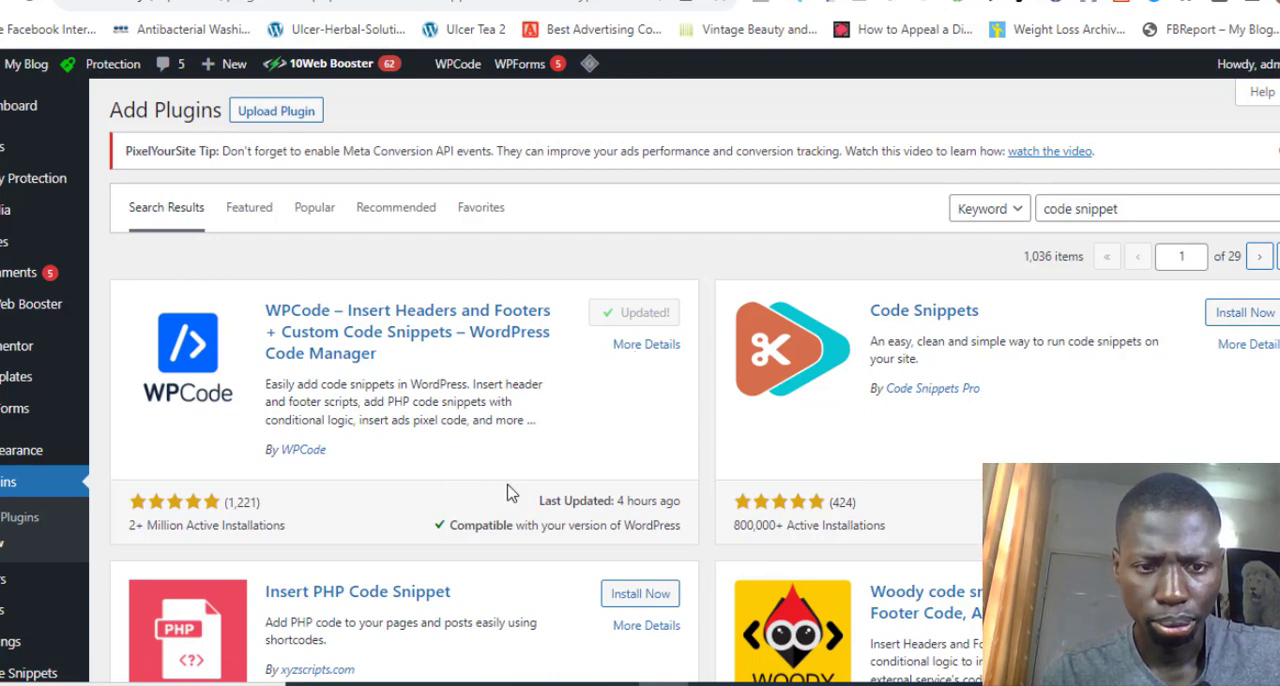
Search the plugin directory for "Headers footer code manager", review the matching plugins, and clear the search
triple_click(1147, 205)
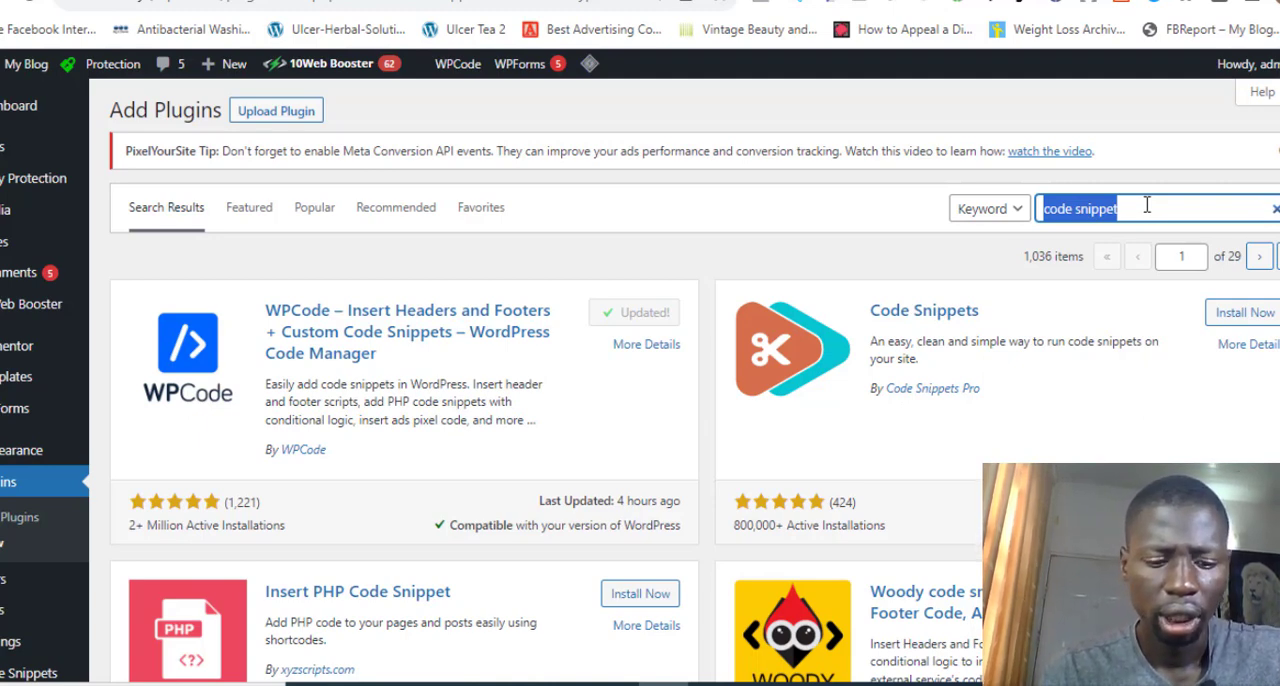
type("Headers ")
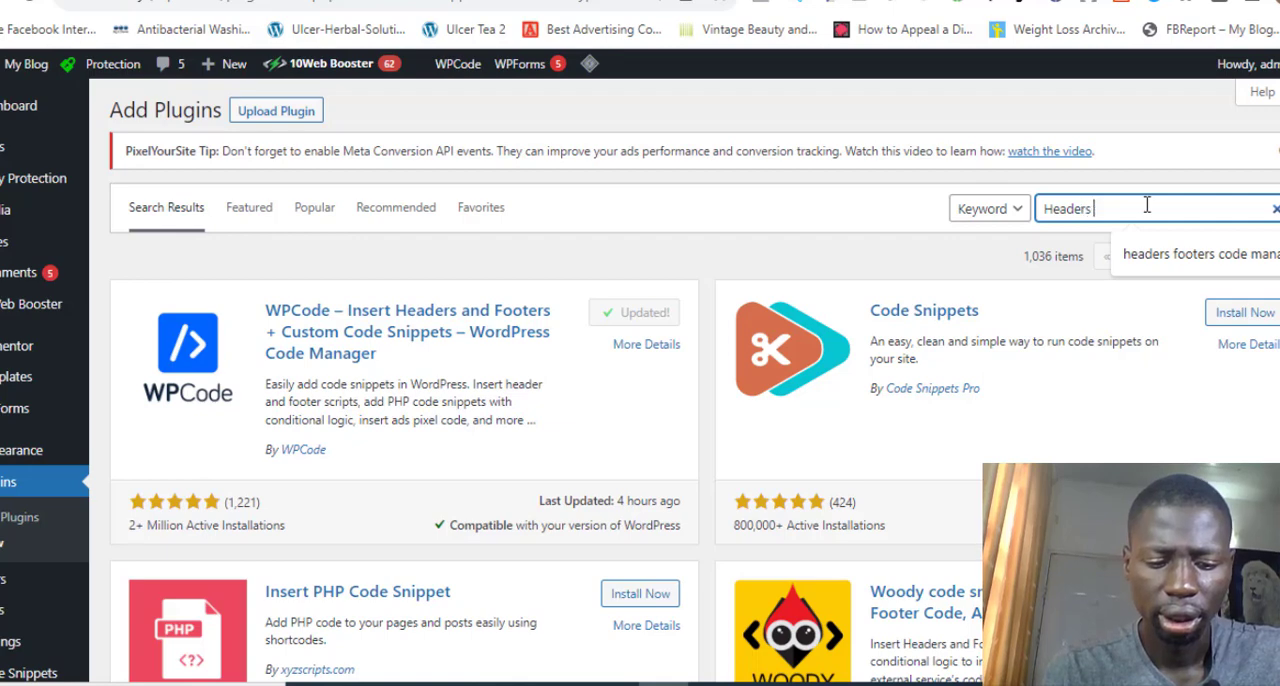
type("footer")
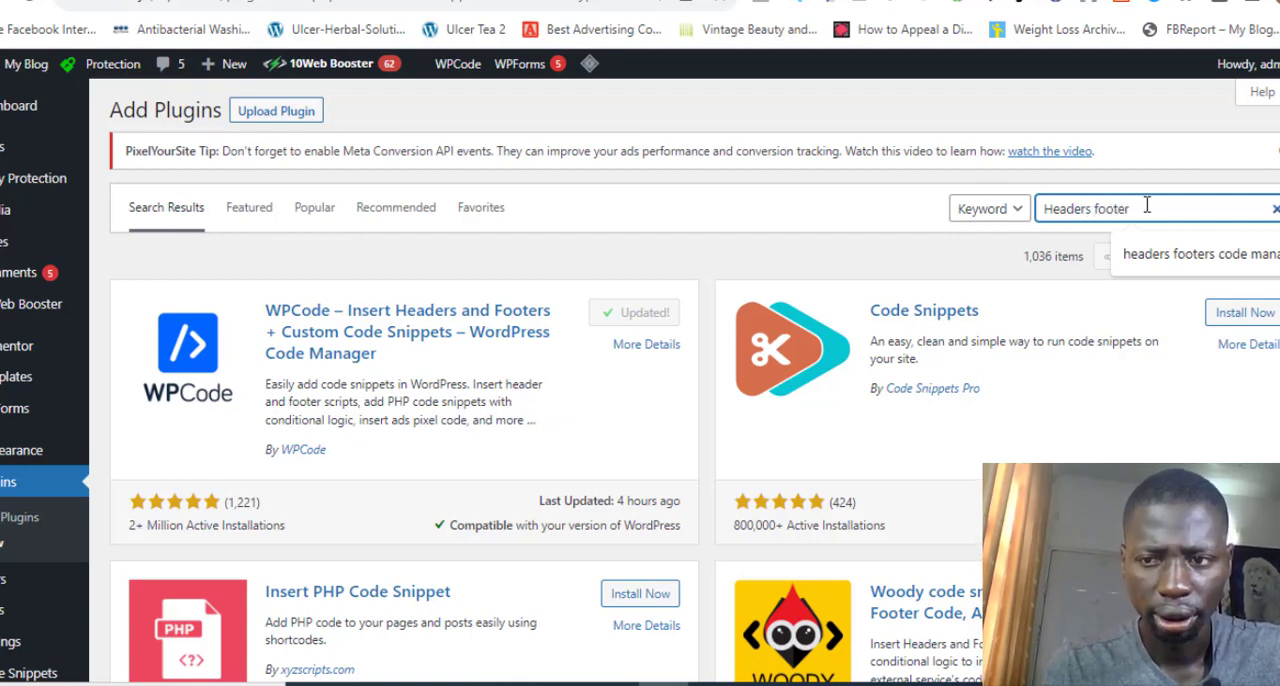
type(" c")
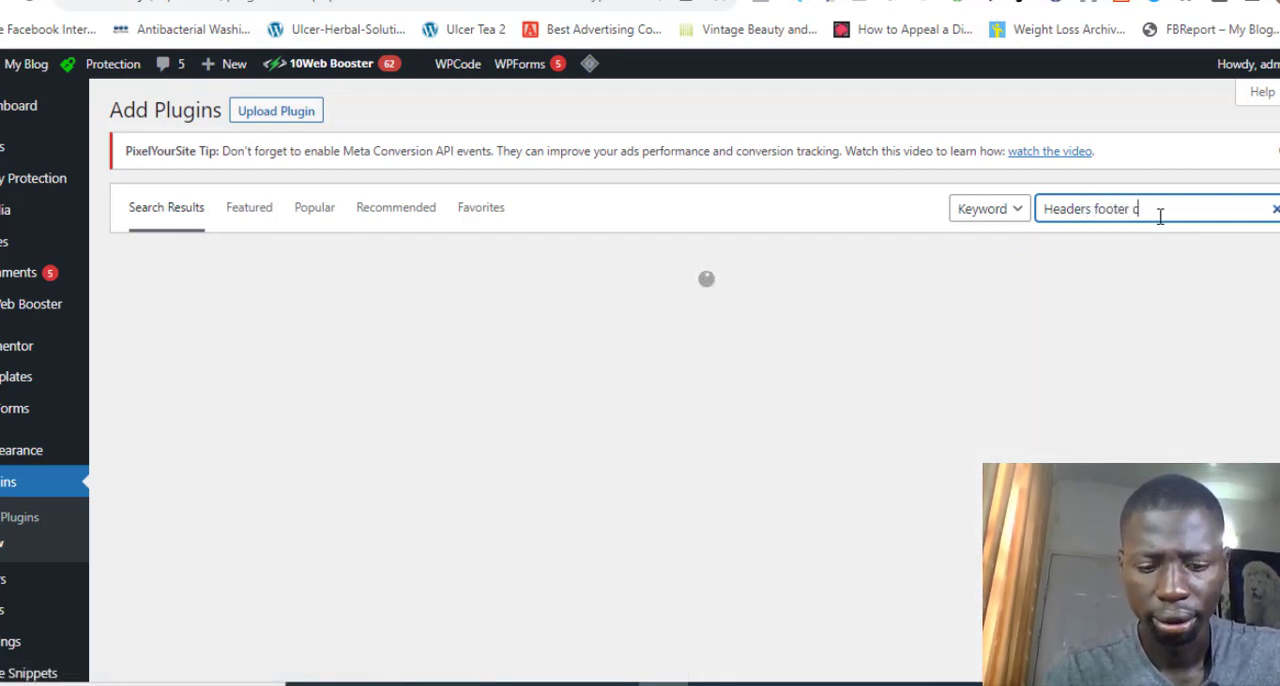
type("ode manage")
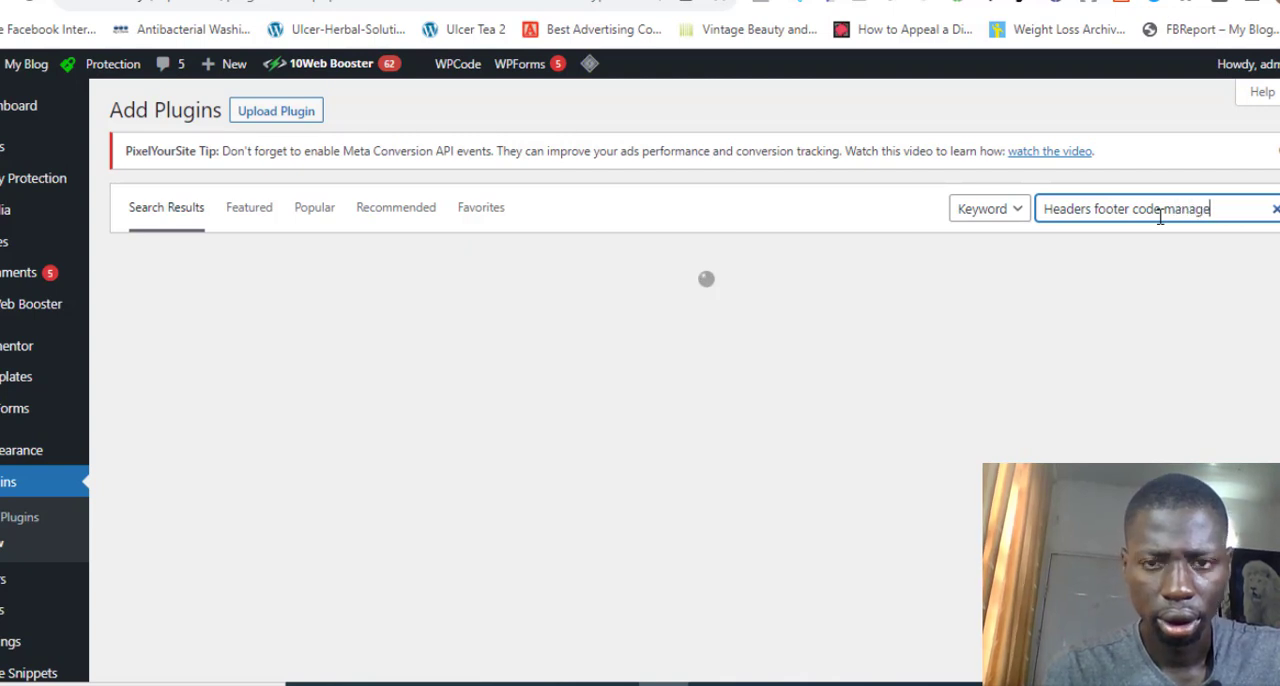
type("r")
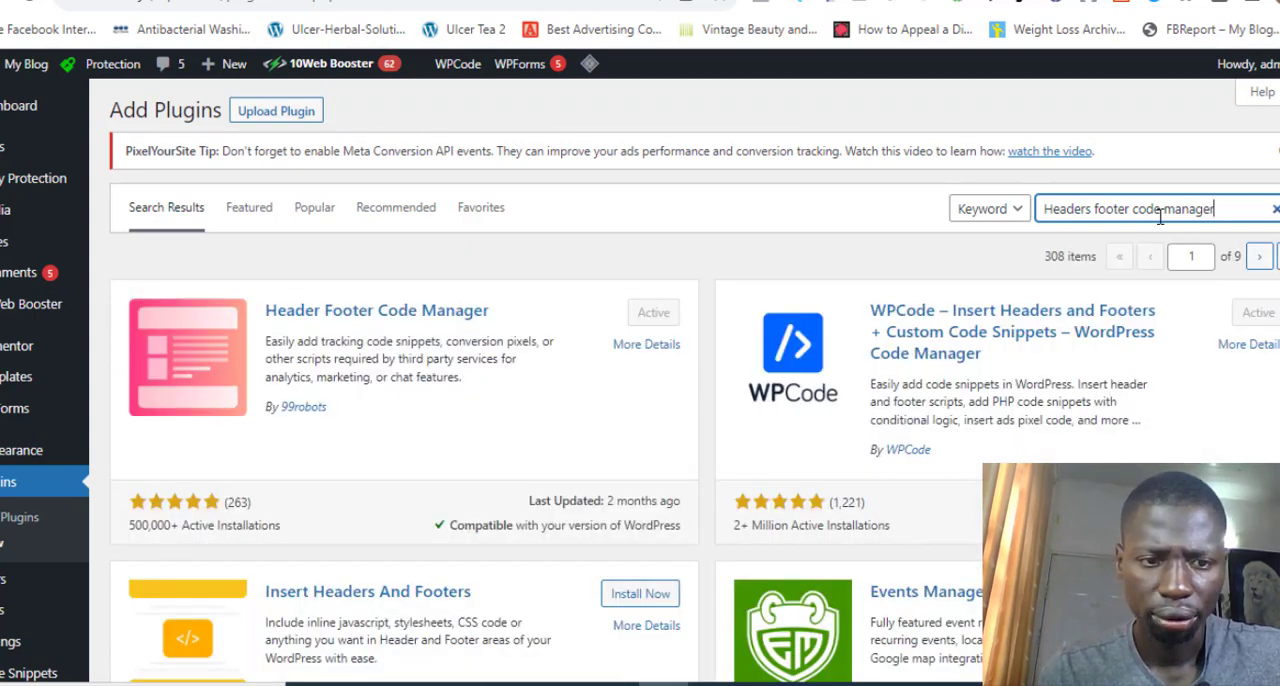
scroll(883, 340, "down", 1)
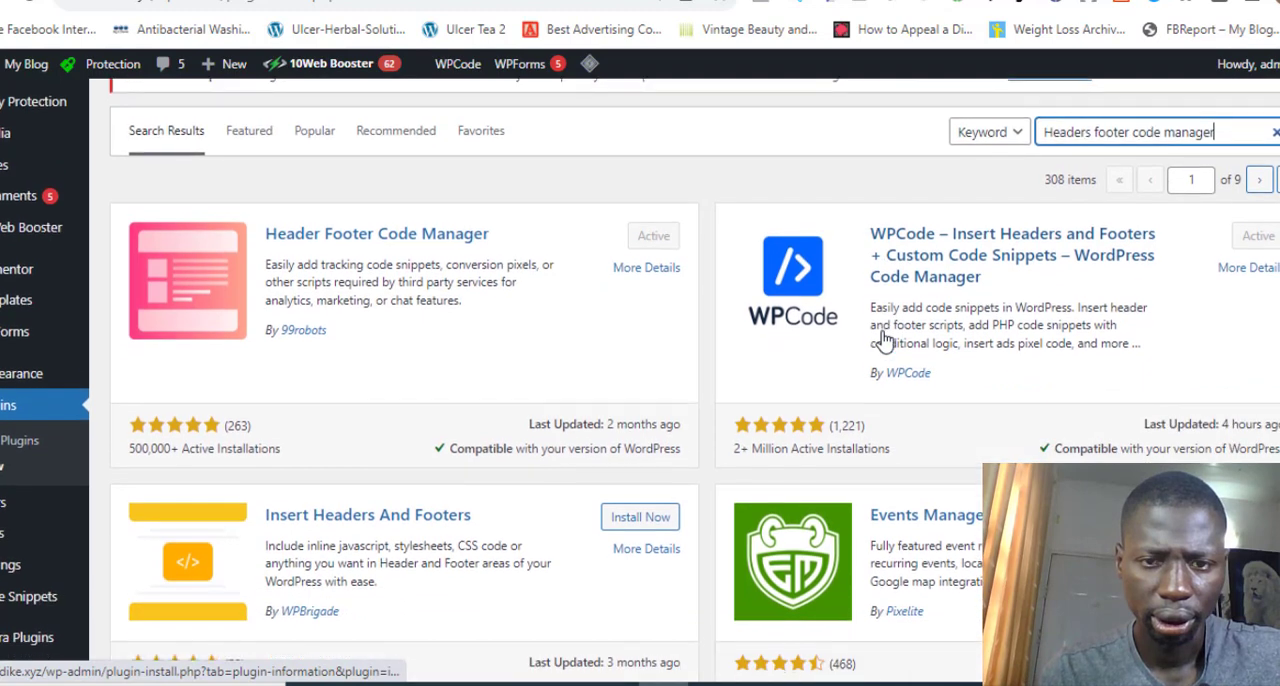
scroll(883, 340, "up", 1)
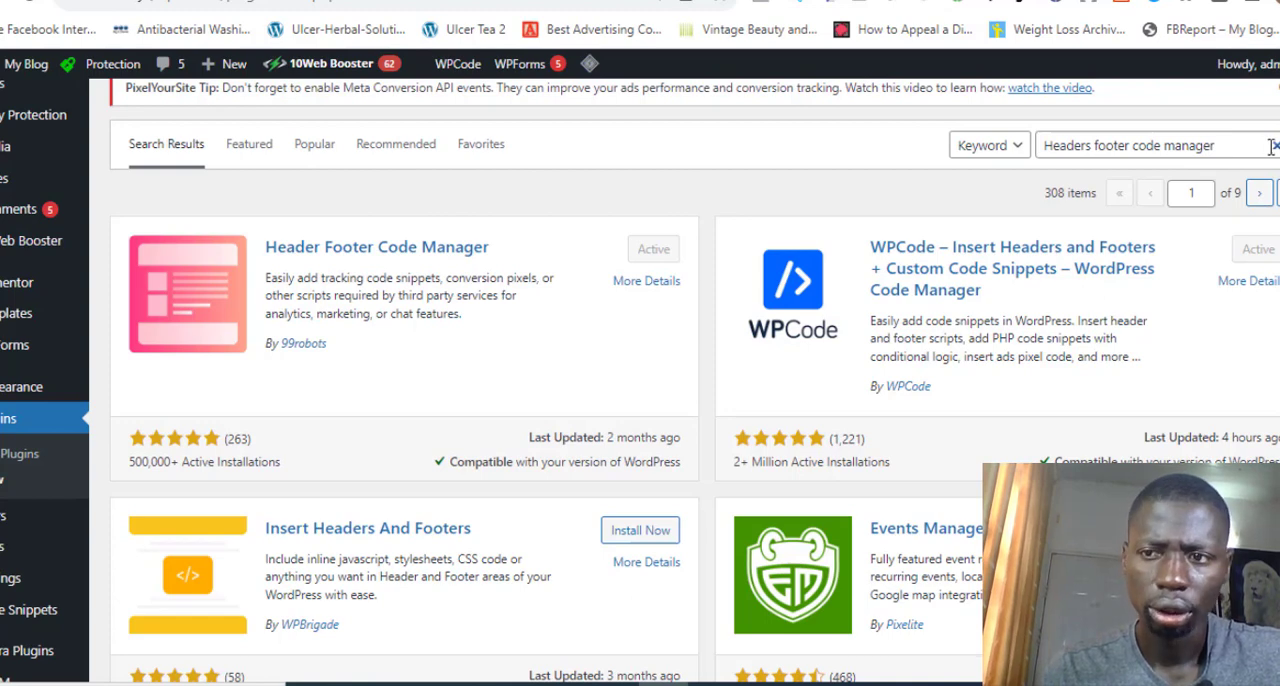
left_click(1274, 146)
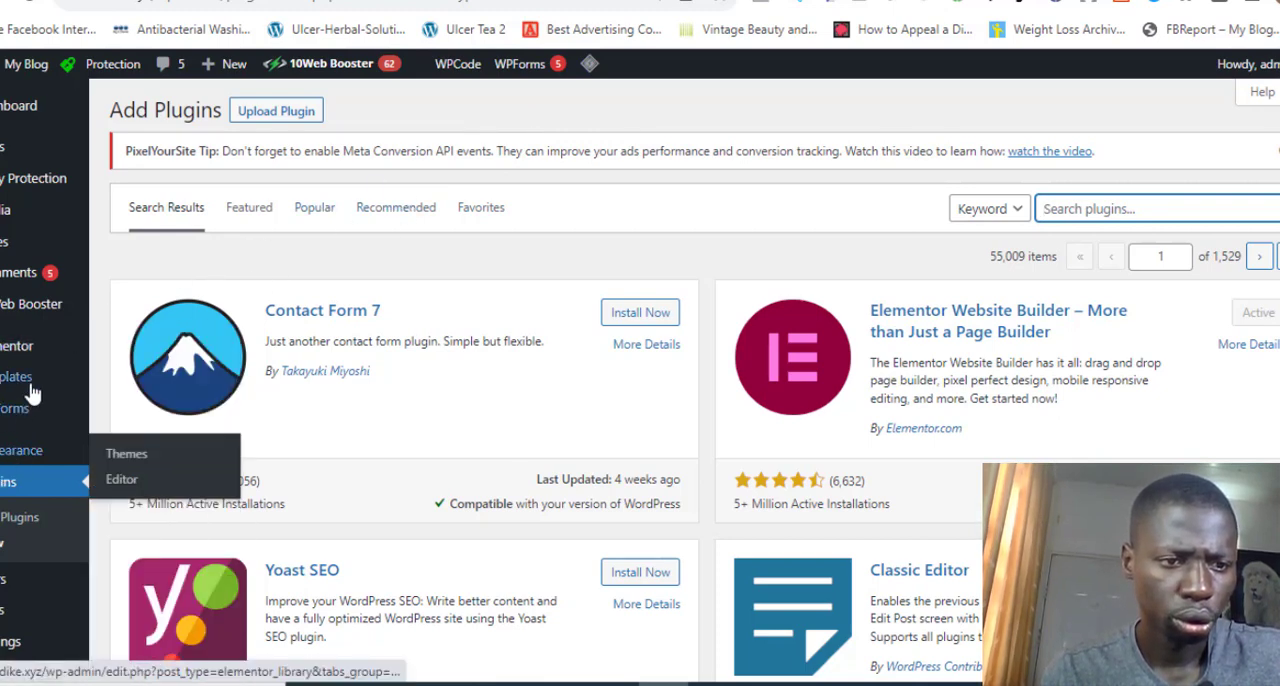
Go to the Elementor My Templates page, dismiss the new template form, and open the template import area
mouse_move(26, 385)
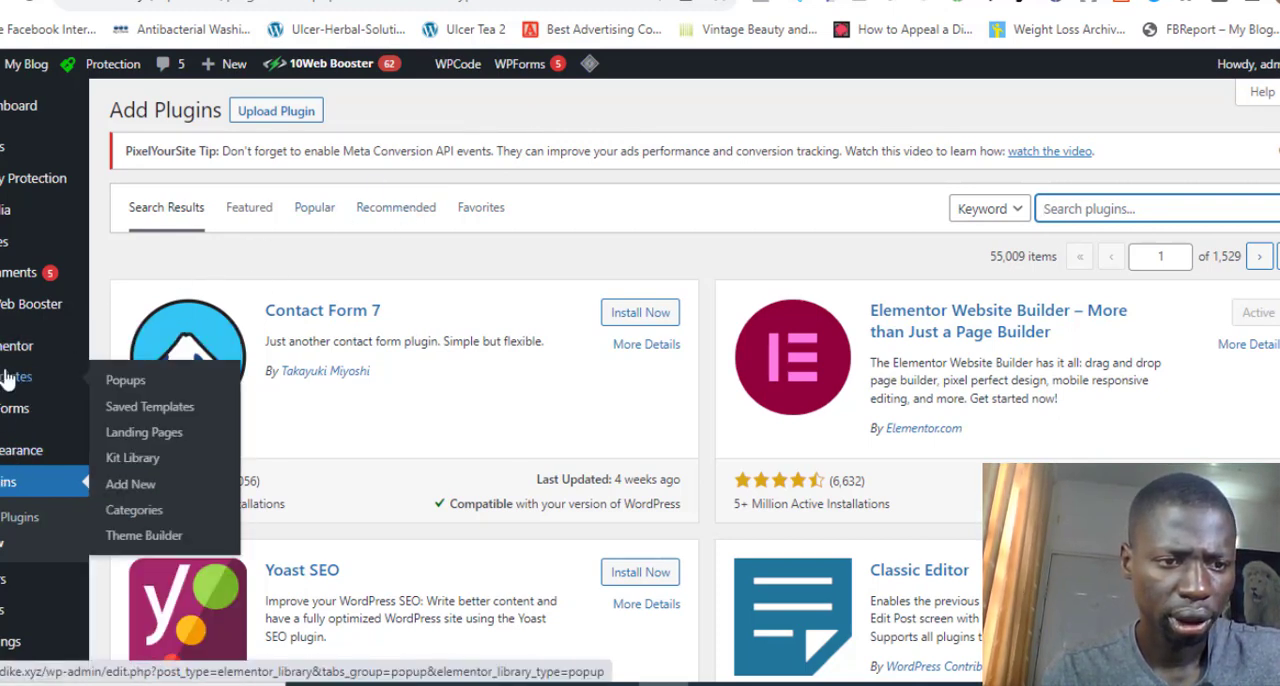
mouse_move(5, 358)
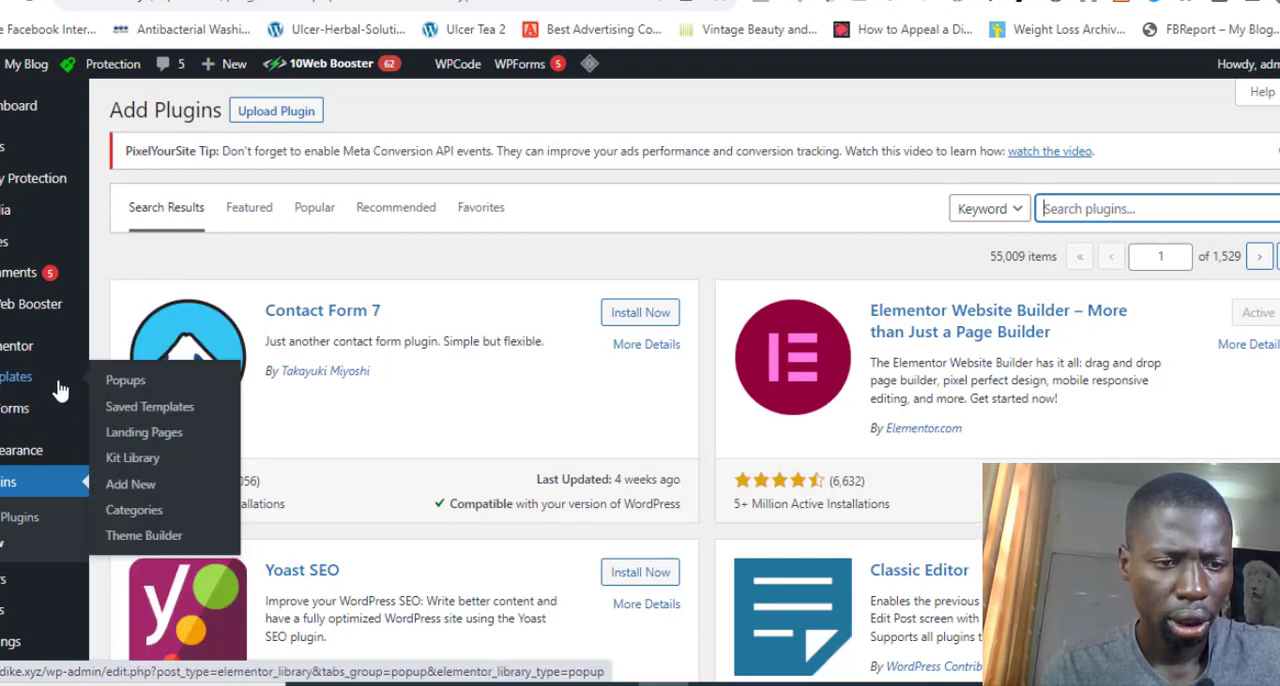
left_click(170, 487)
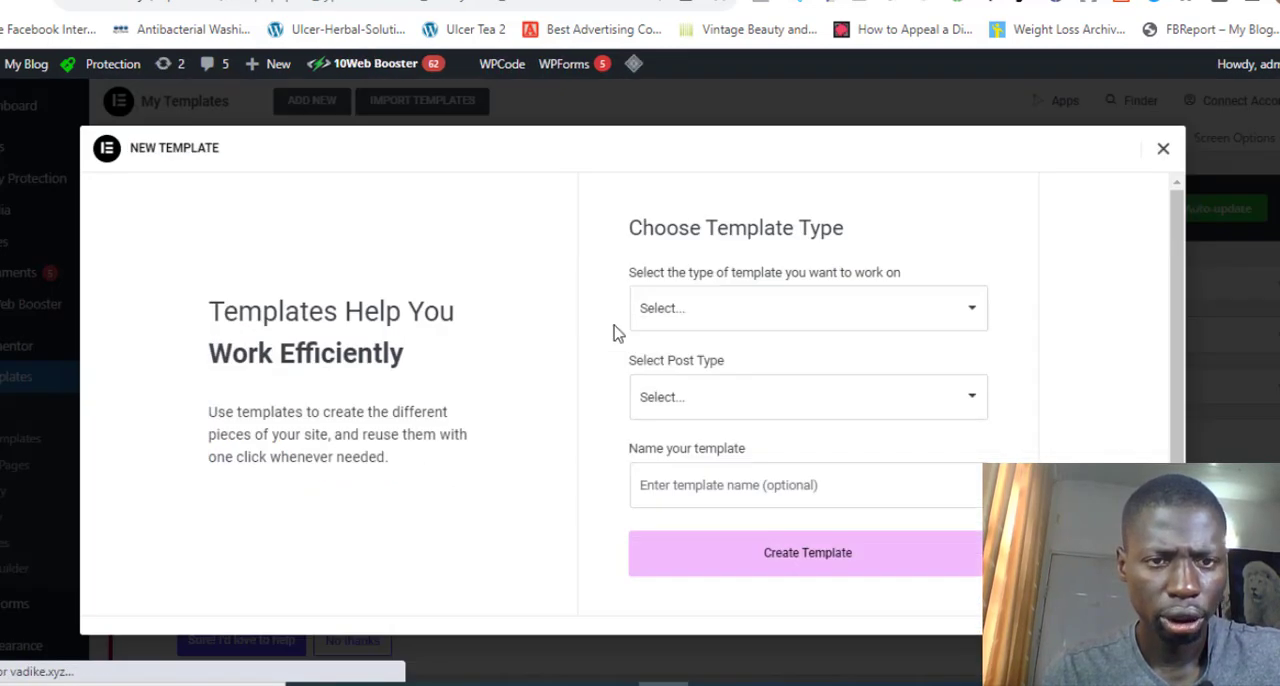
left_click(1163, 150)
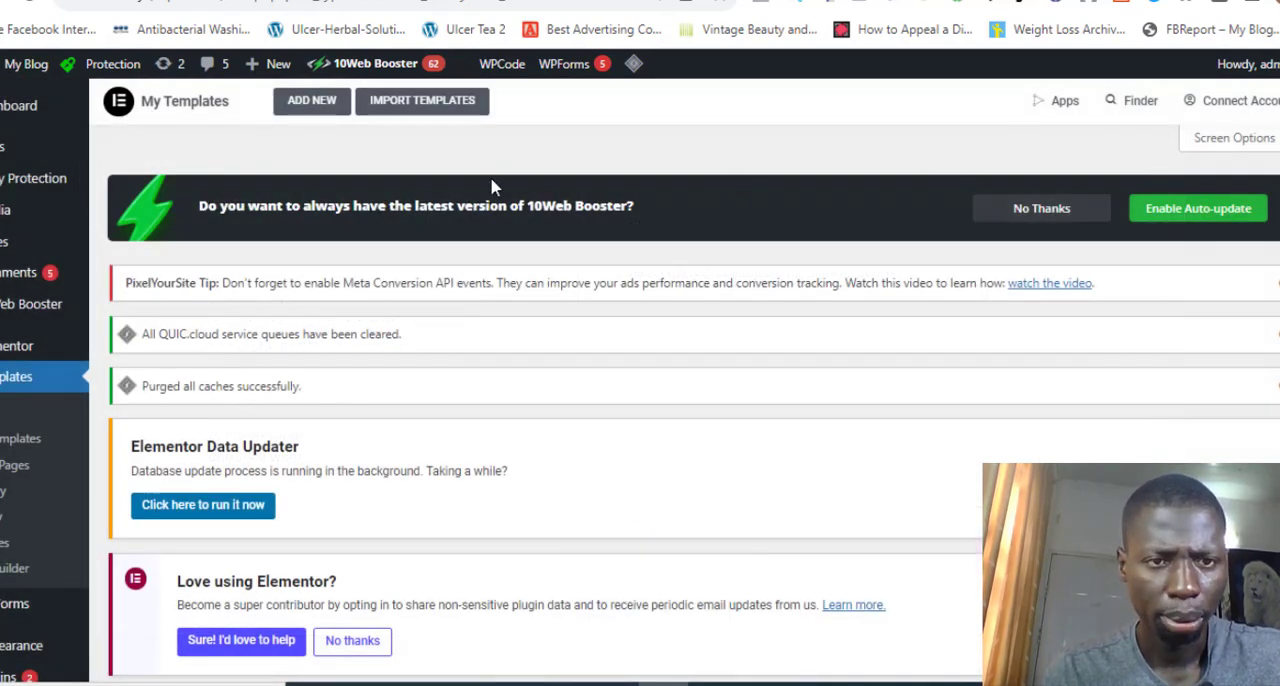
left_click(388, 116)
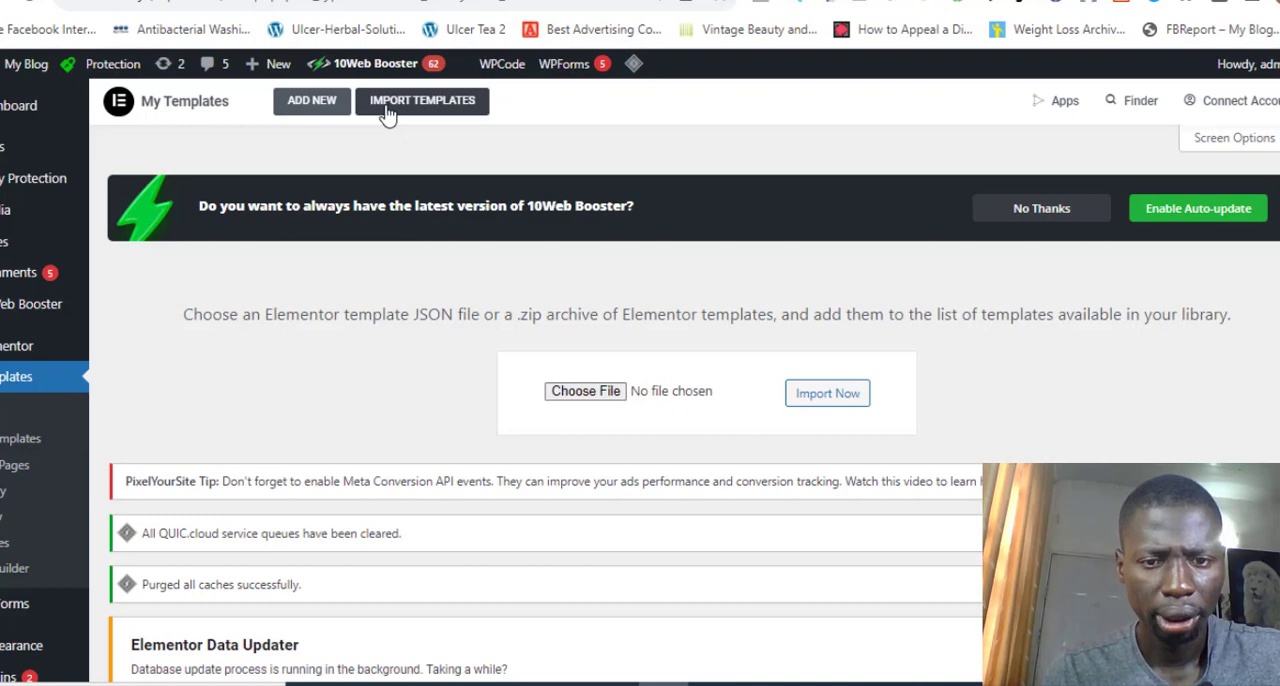
left_click(596, 401)
left_click(597, 401)
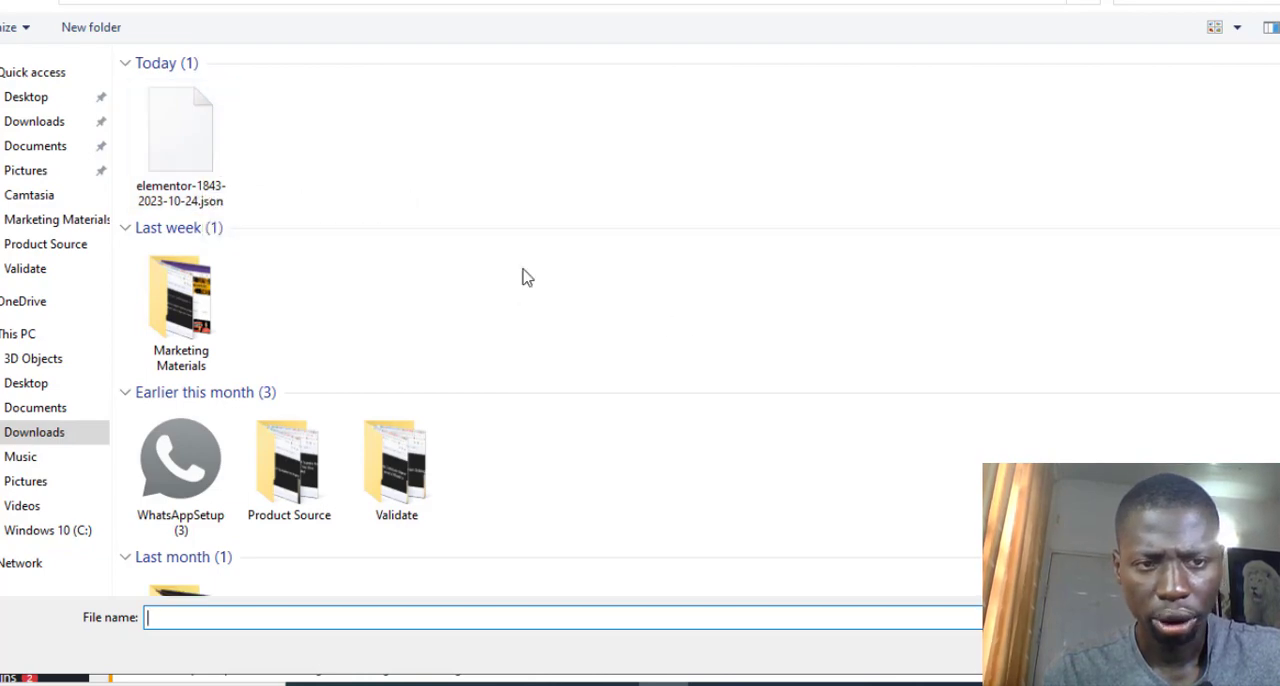
double_click(210, 149)
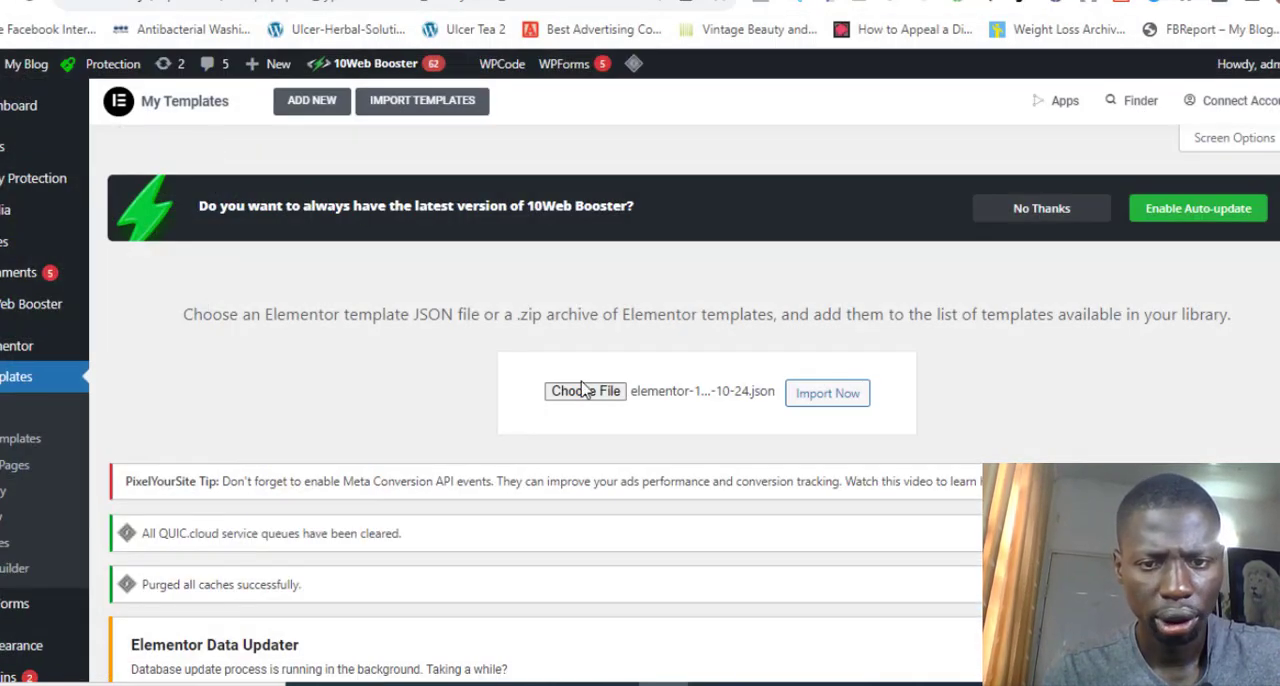
left_click(858, 394)
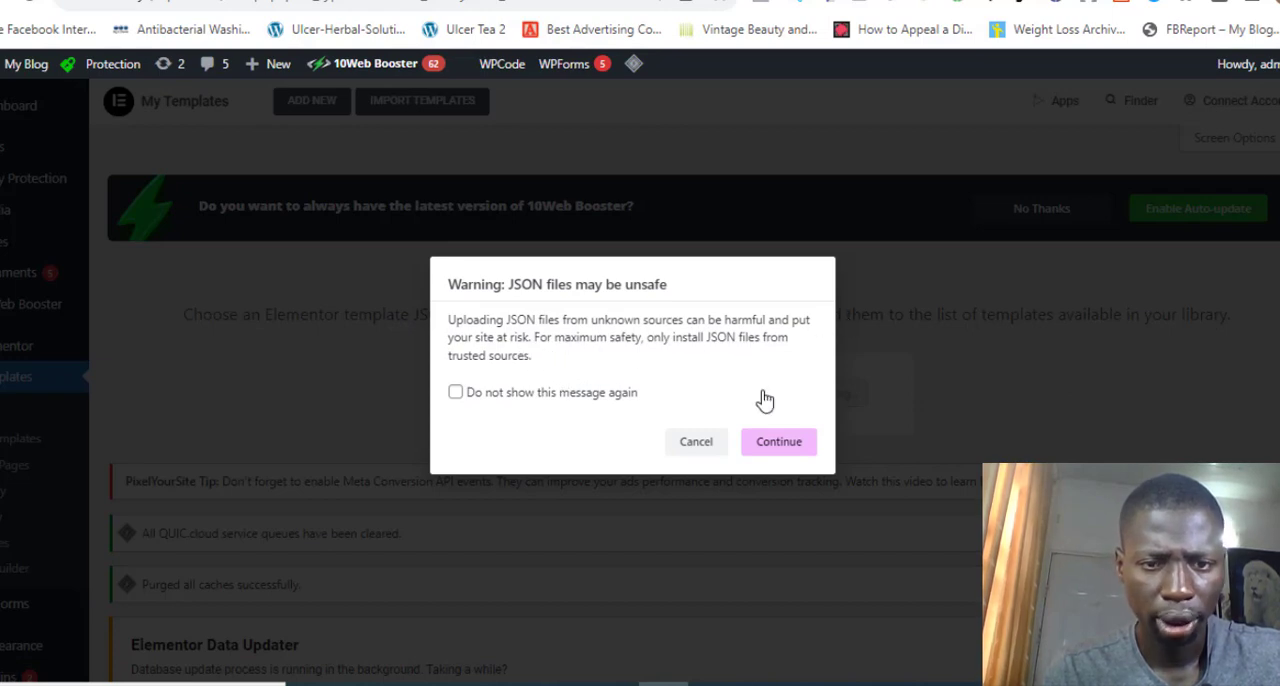
left_click(779, 443)
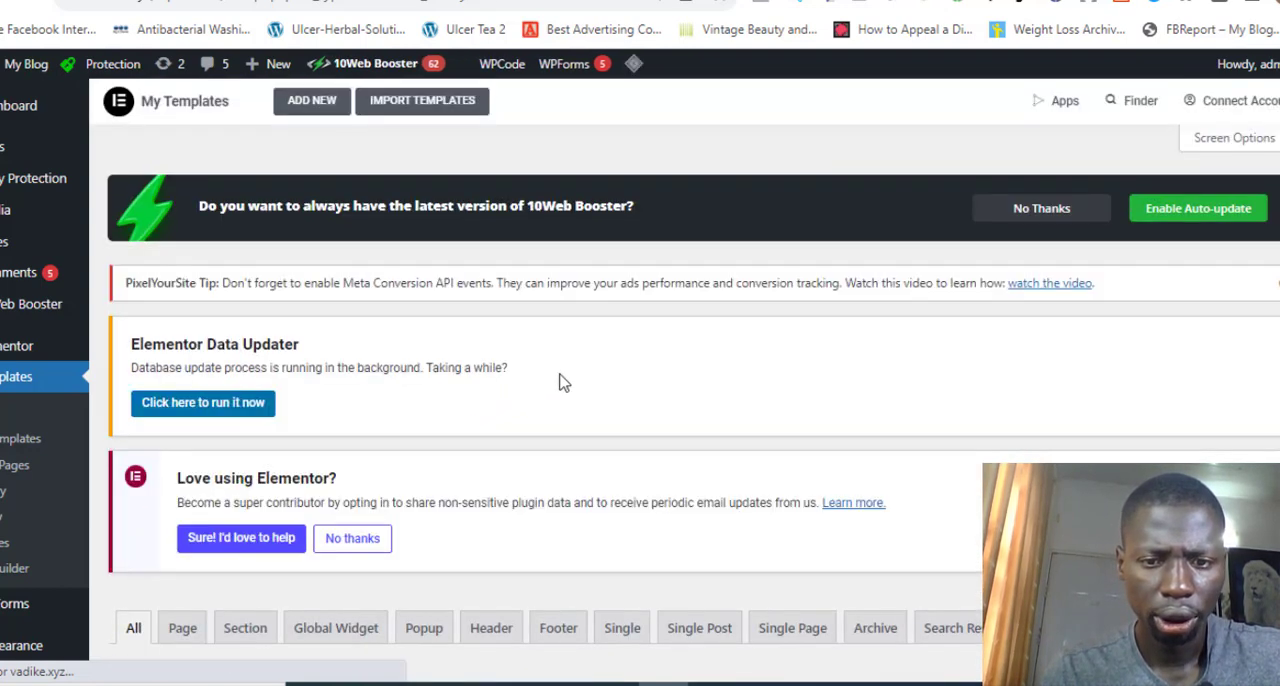
scroll(608, 408, "down", 2)
scroll(608, 408, "down", 5)
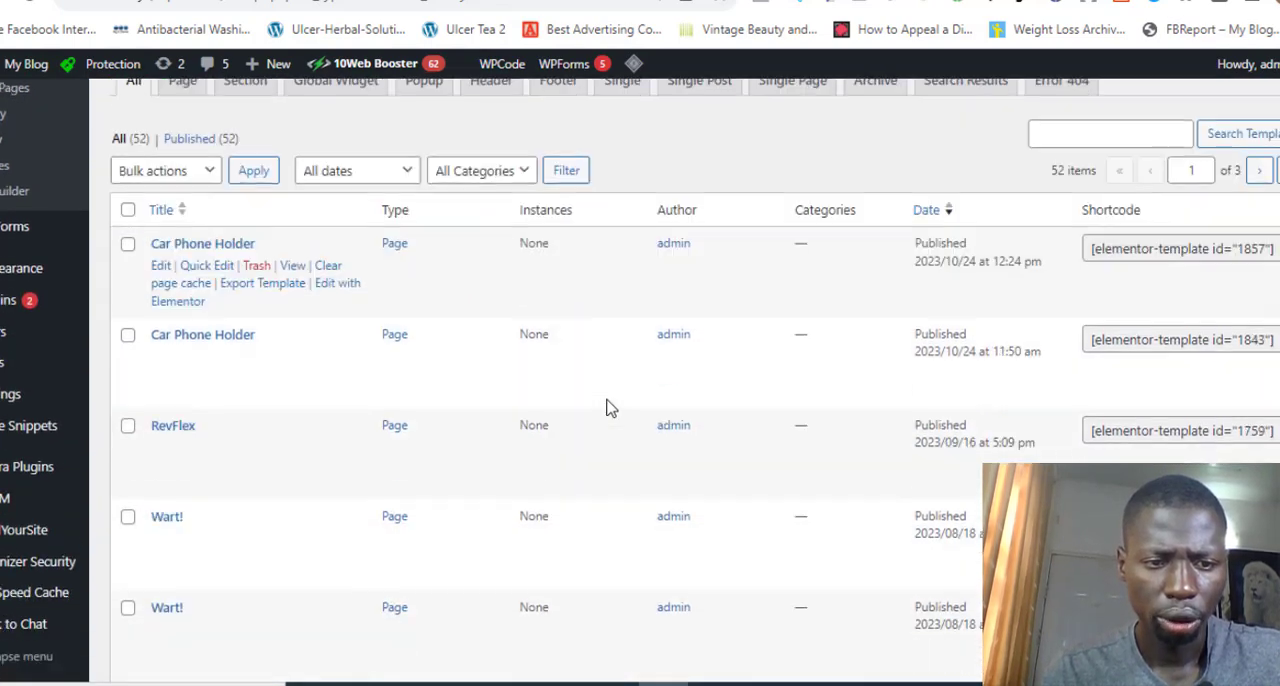
scroll(608, 408, "up", 6)
scroll(608, 408, "down", 2)
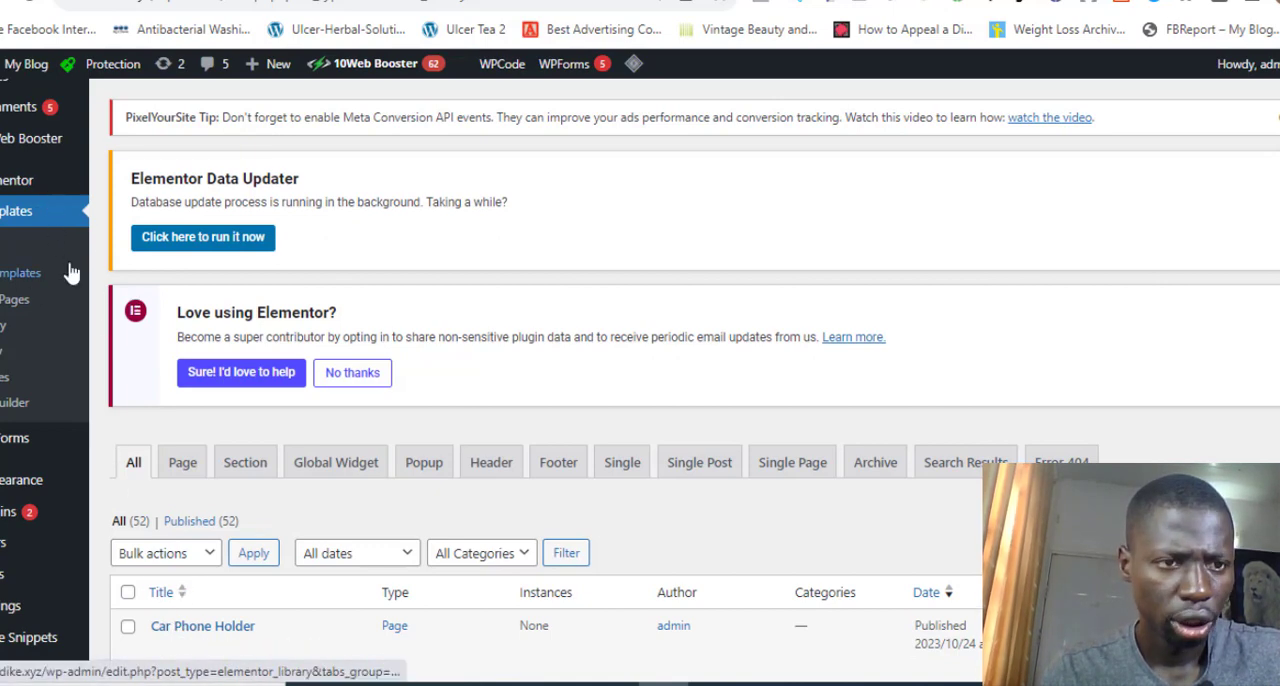
scroll(16, 137, "up", 1)
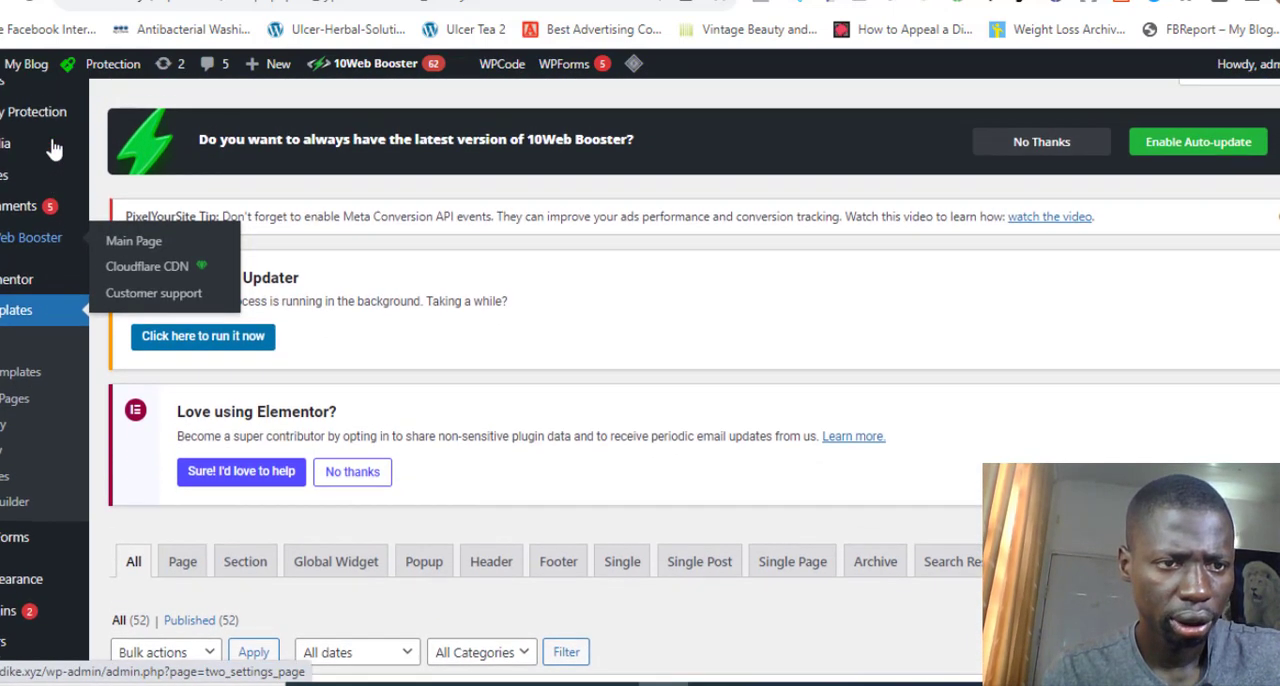
Create a new page titled "Acne" and show its page settings
mouse_move(30, 192)
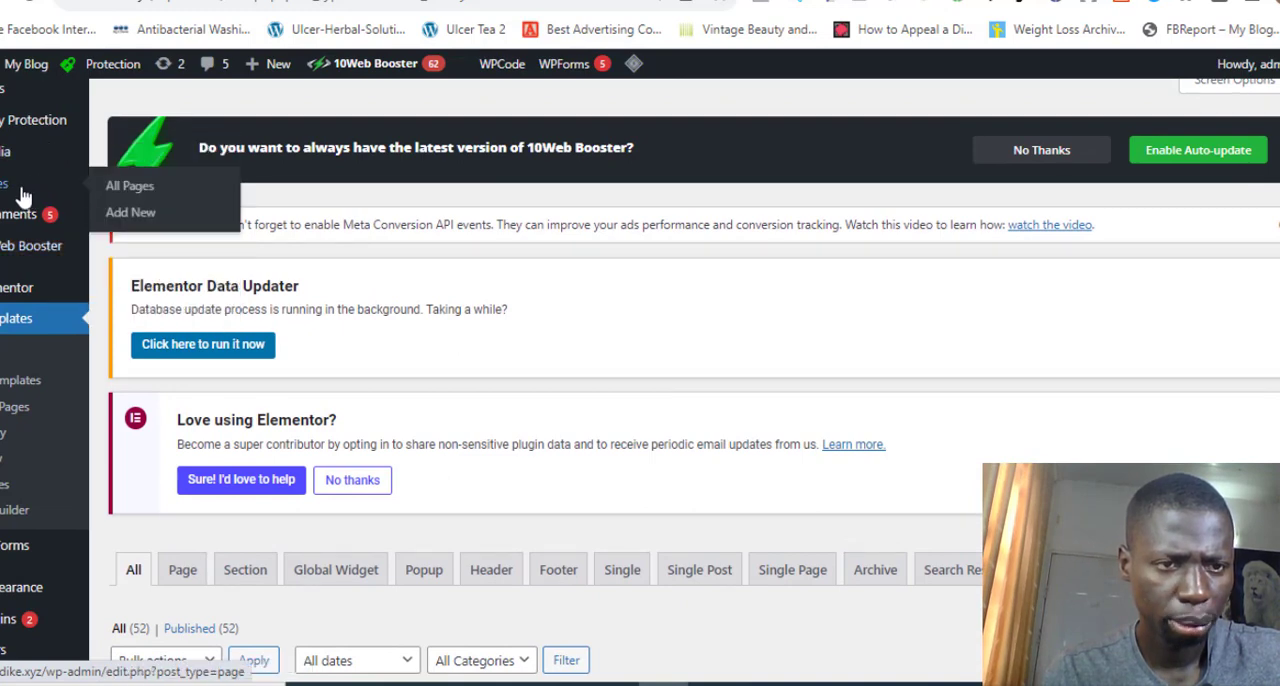
left_click(130, 215)
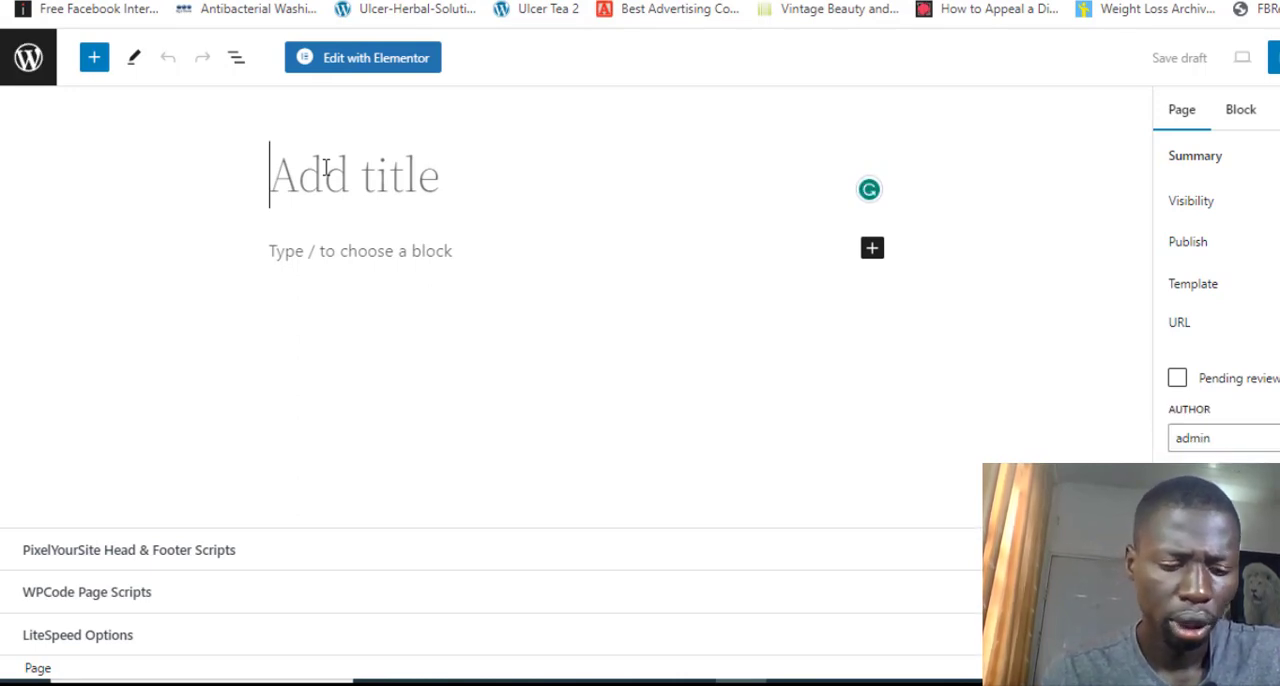
type("Ache")
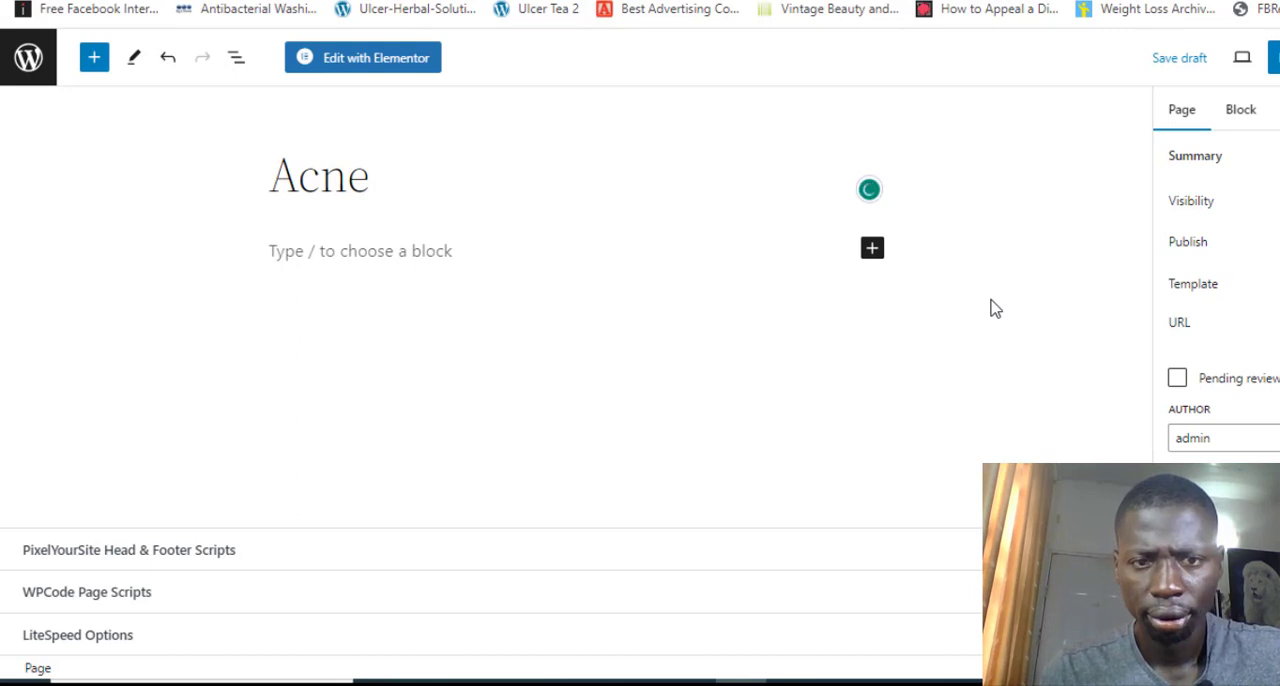
key("Return")
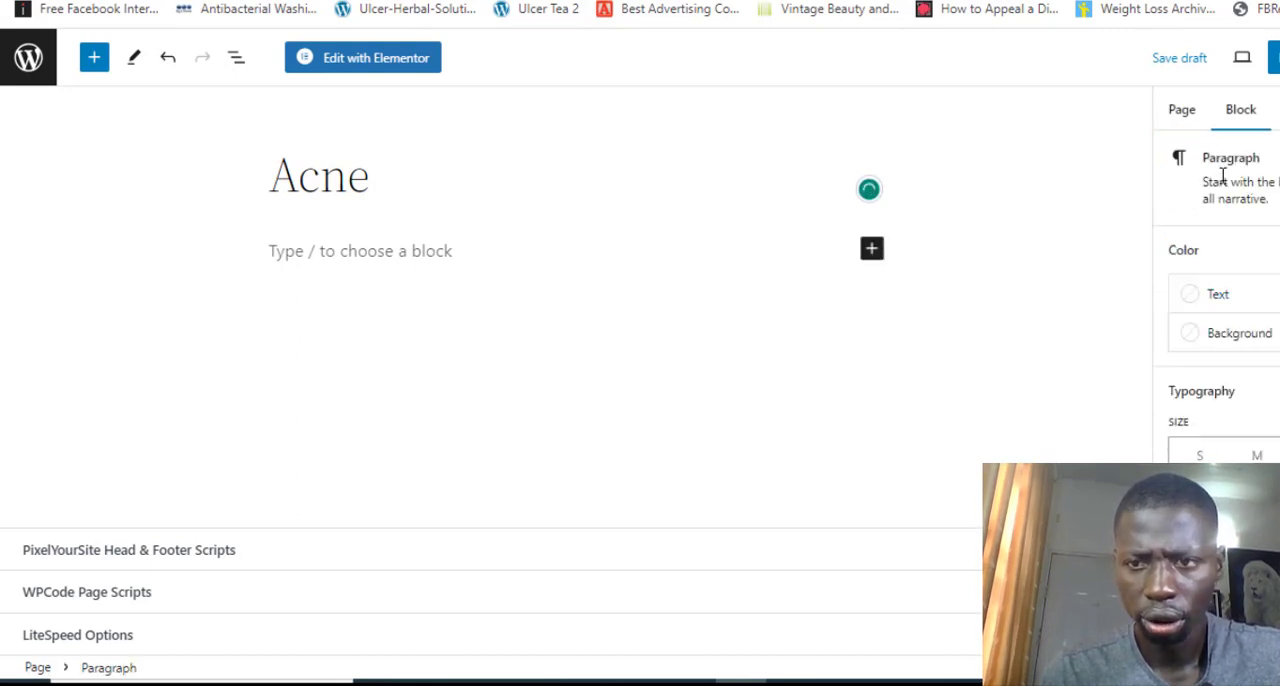
left_click(1190, 116)
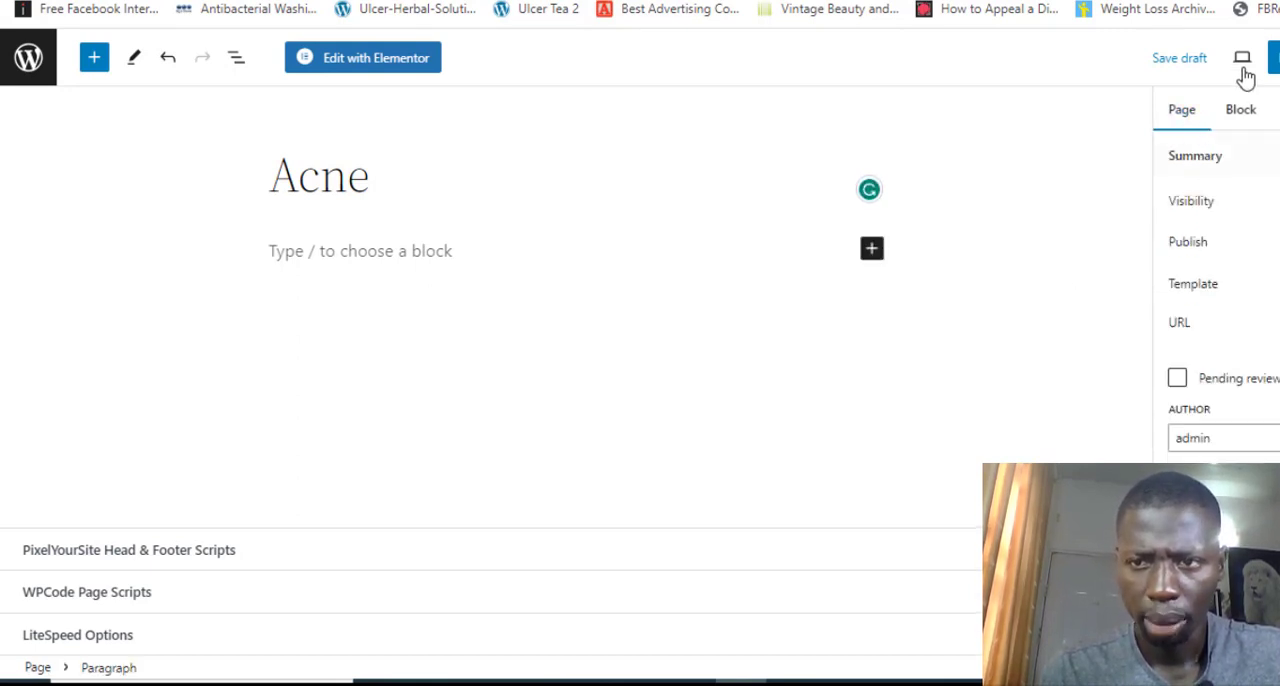
left_click(1197, 62)
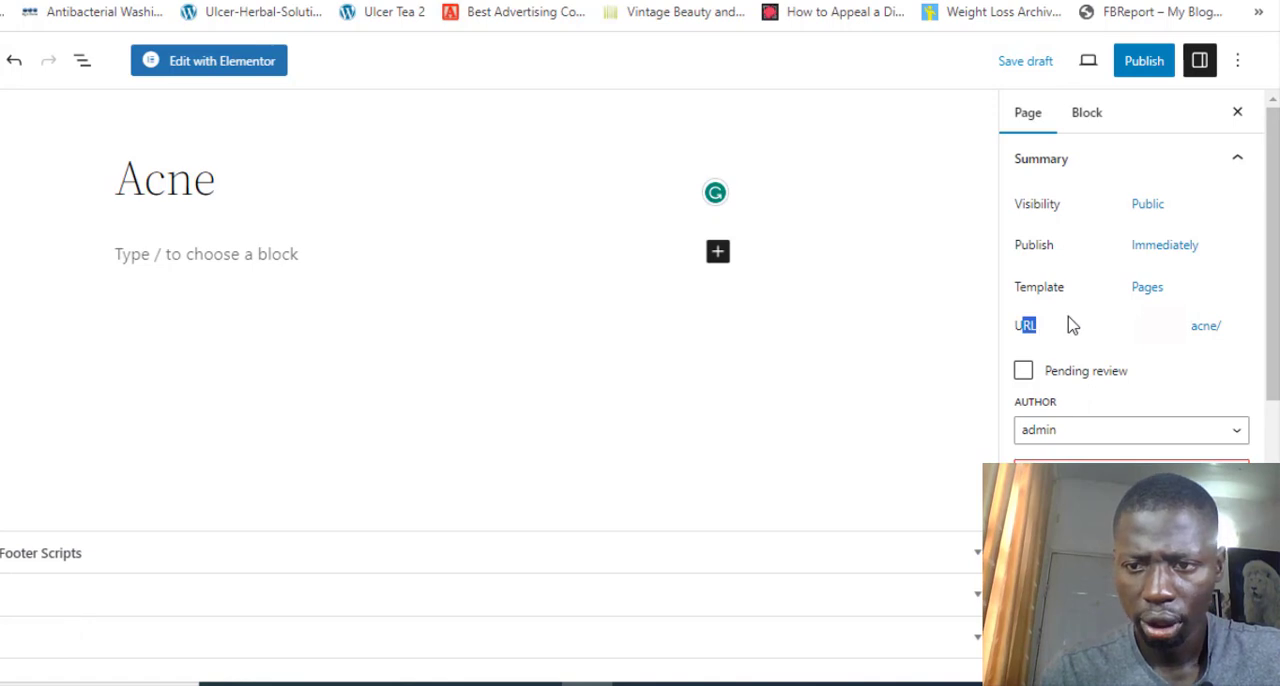
Change the new page's permalink to "b" and save the page as a draft
left_click(1070, 318)
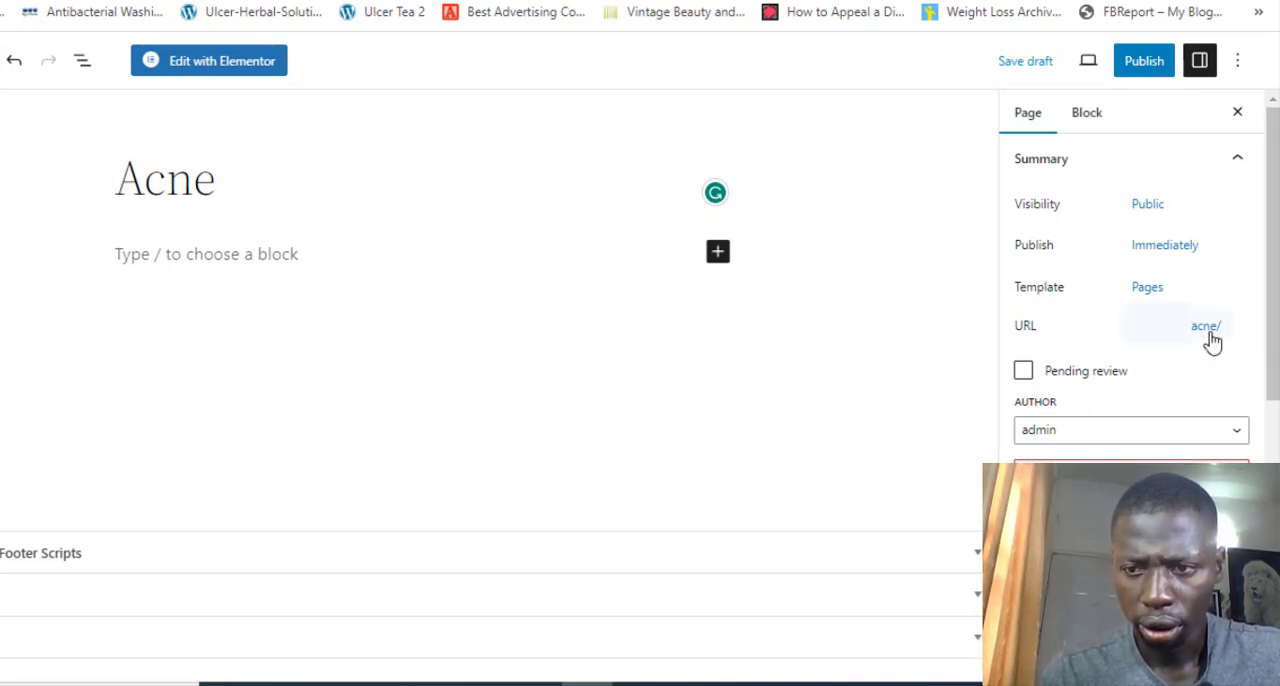
left_click(1208, 330)
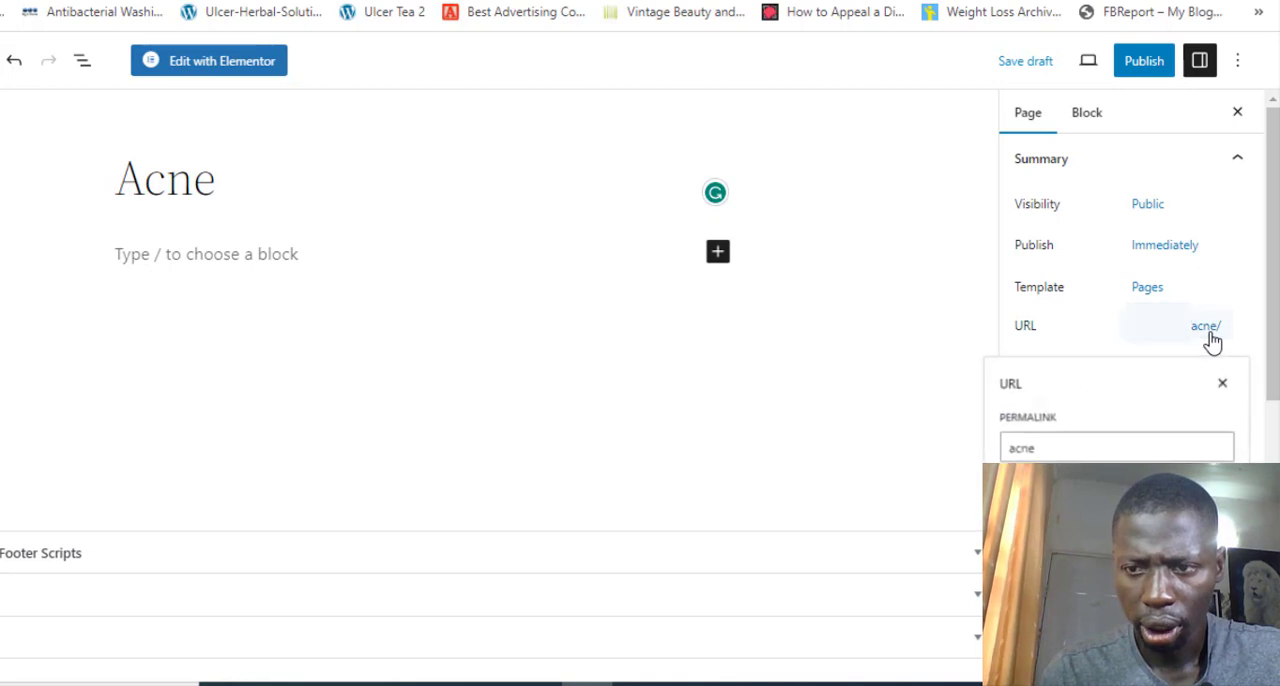
left_click(1065, 453)
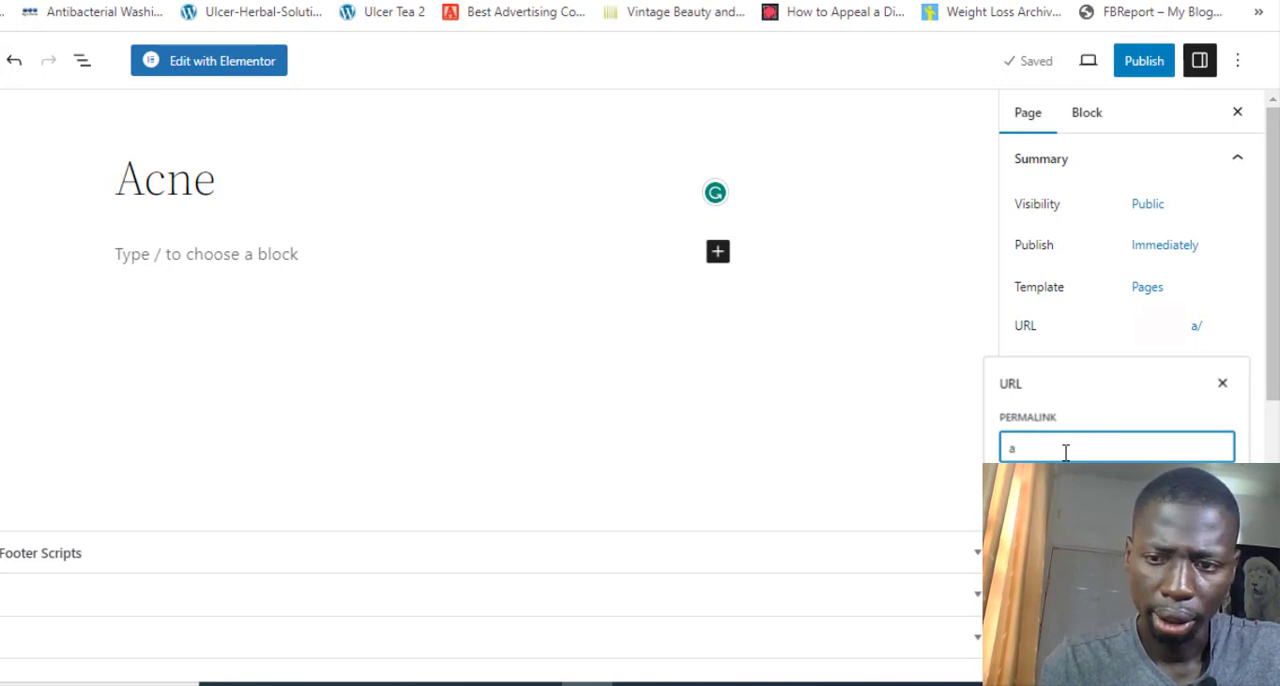
key("BackSpace")
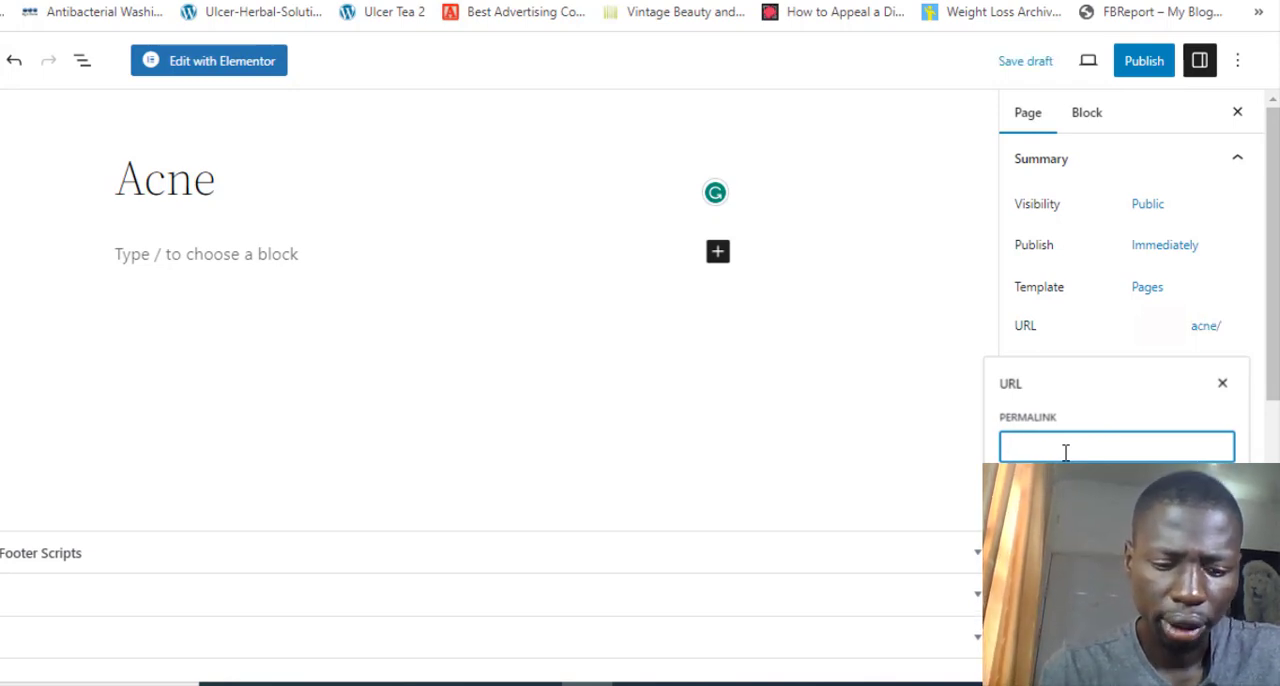
type("b")
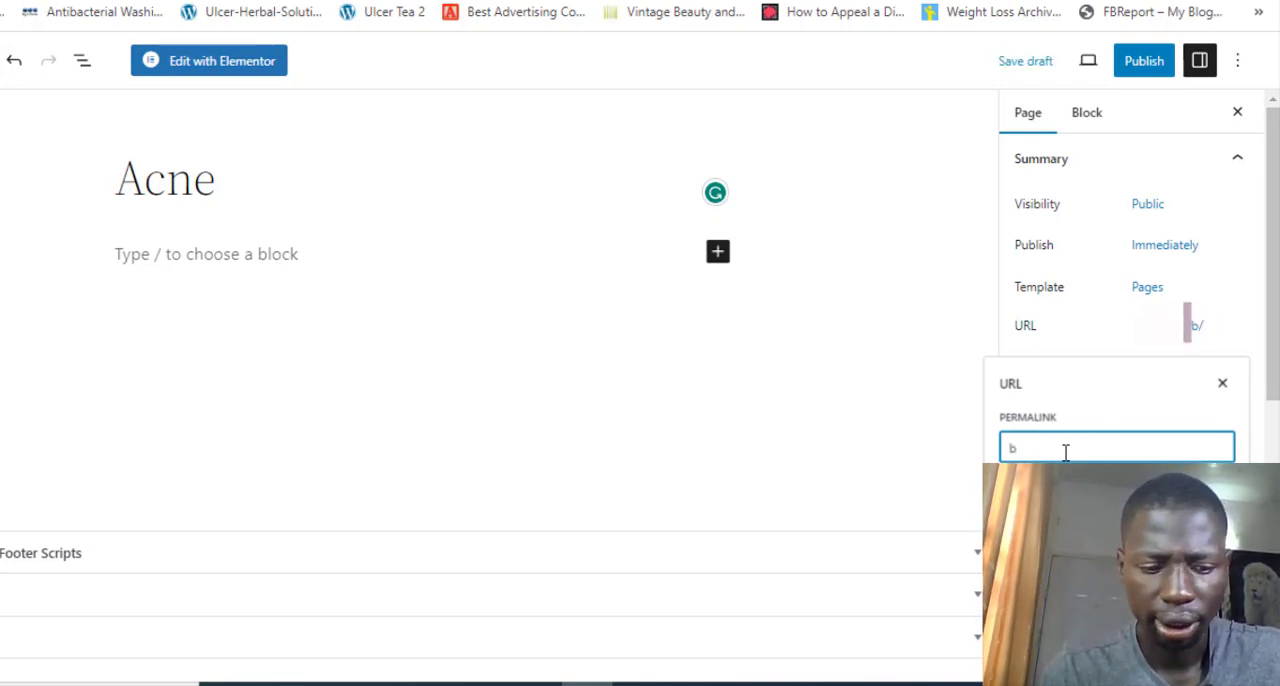
key("Tab")
left_click(938, 425)
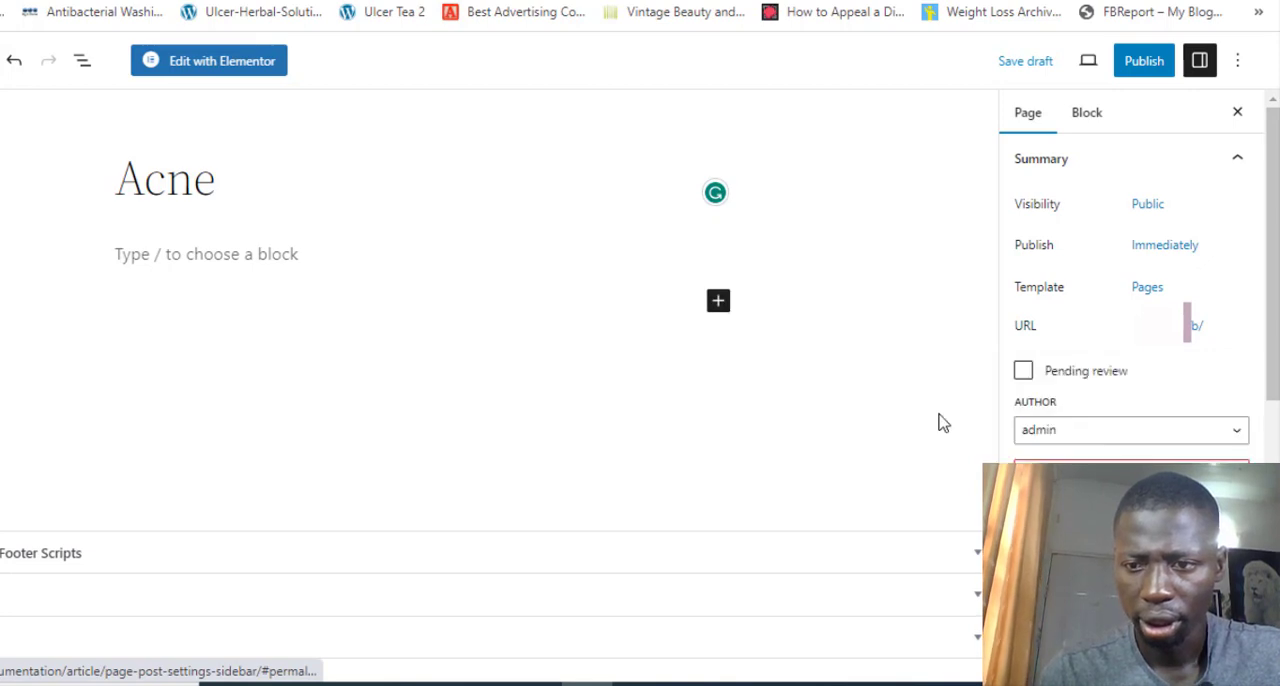
left_click(1030, 61)
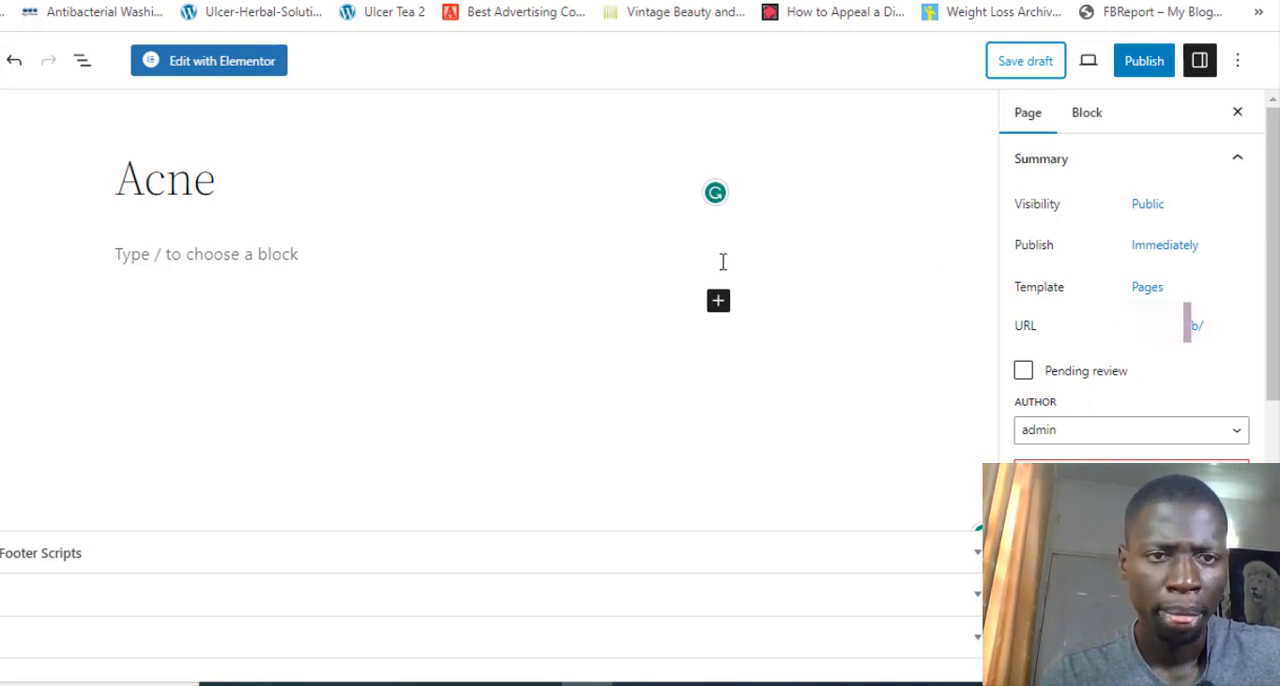
Open the Acne page in Elementor and keep Elementor Canvas as the page layout in its page settings
left_click(252, 78)
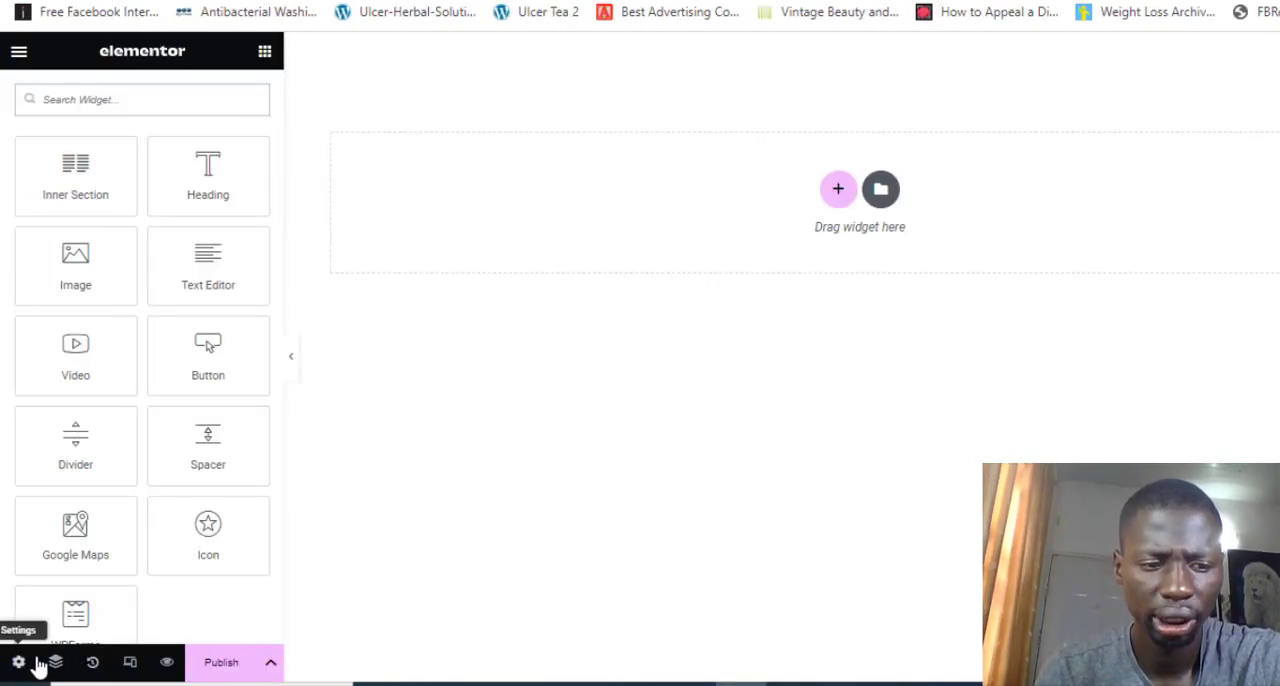
left_click(37, 665)
scroll(172, 520, "down", 1)
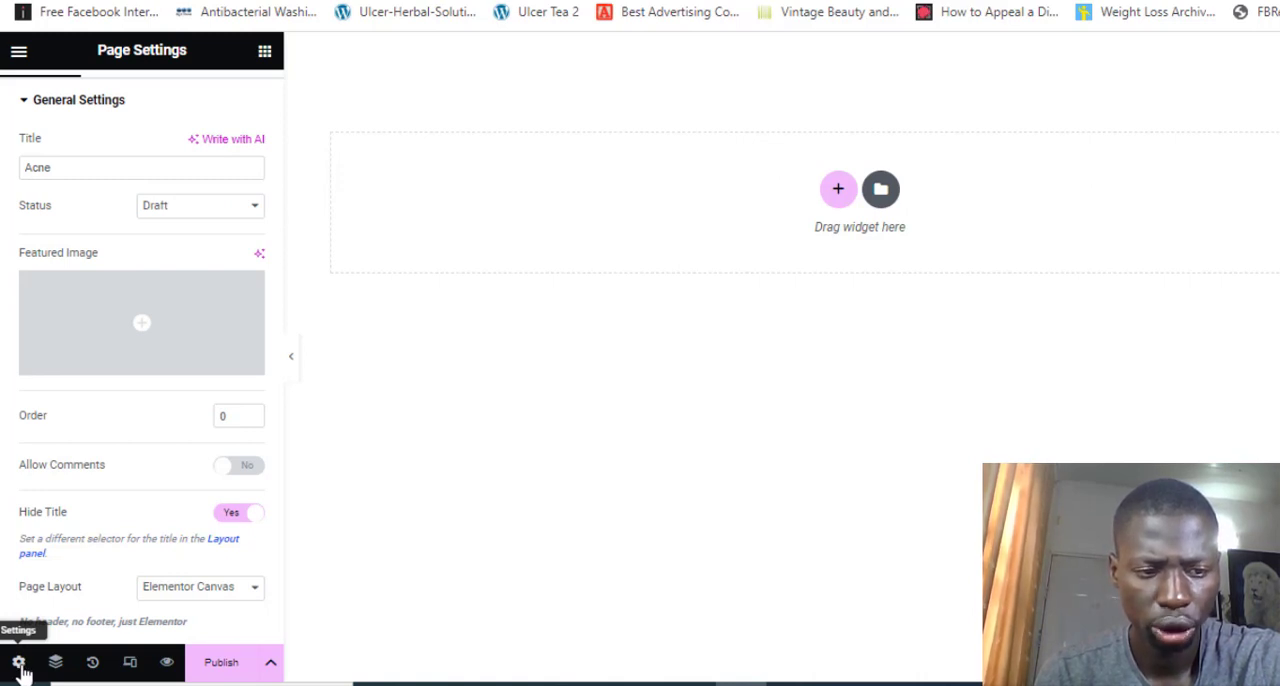
left_click(195, 598)
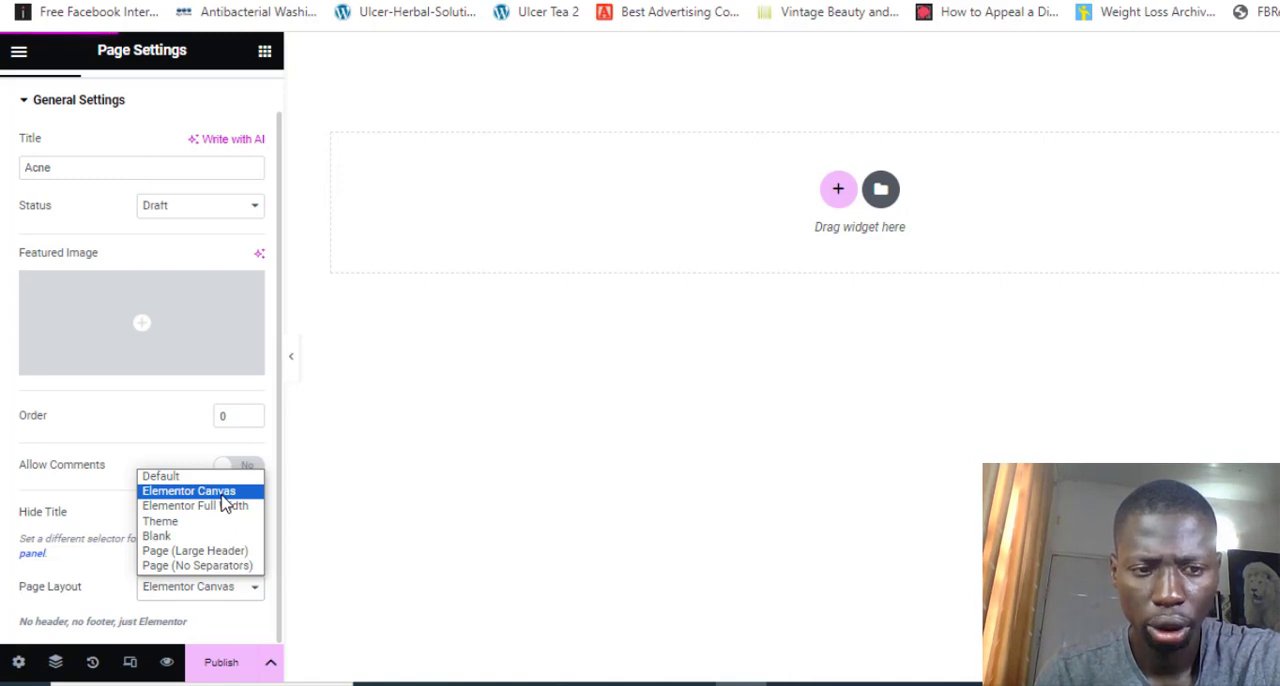
left_click(418, 433)
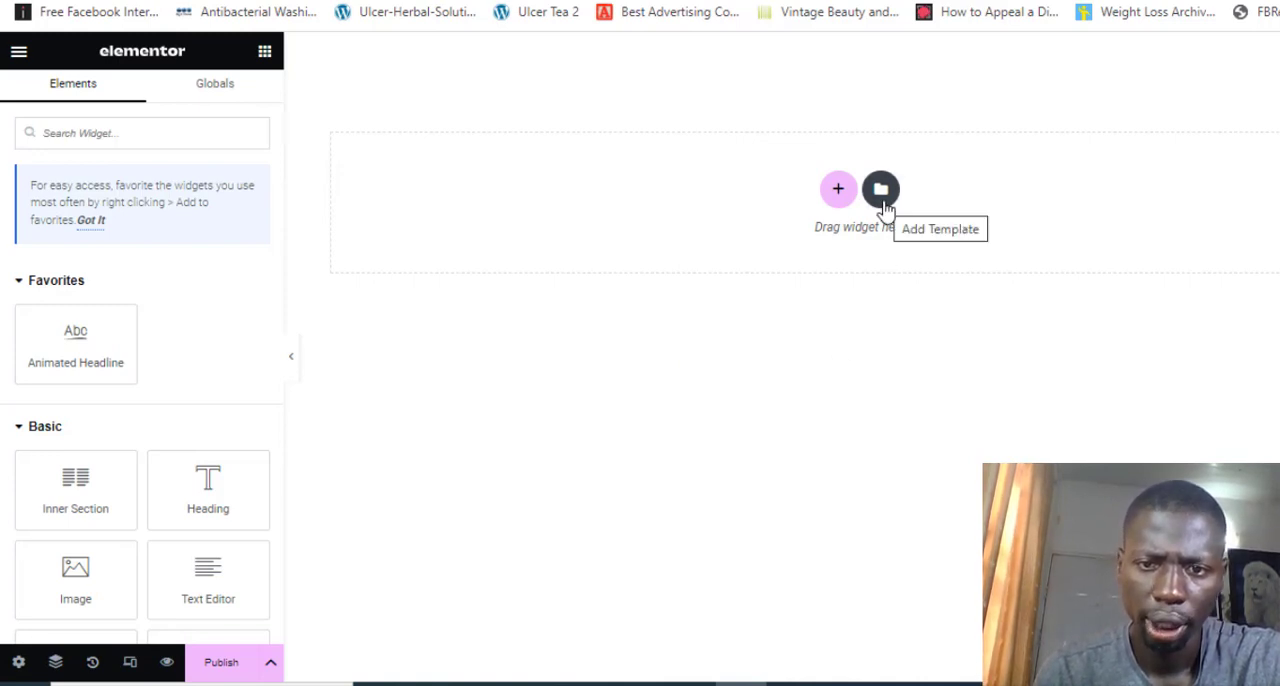
Insert the first "Car Phone Holder" template from My Templates into the page, applying the template's page settings too
left_click(881, 190)
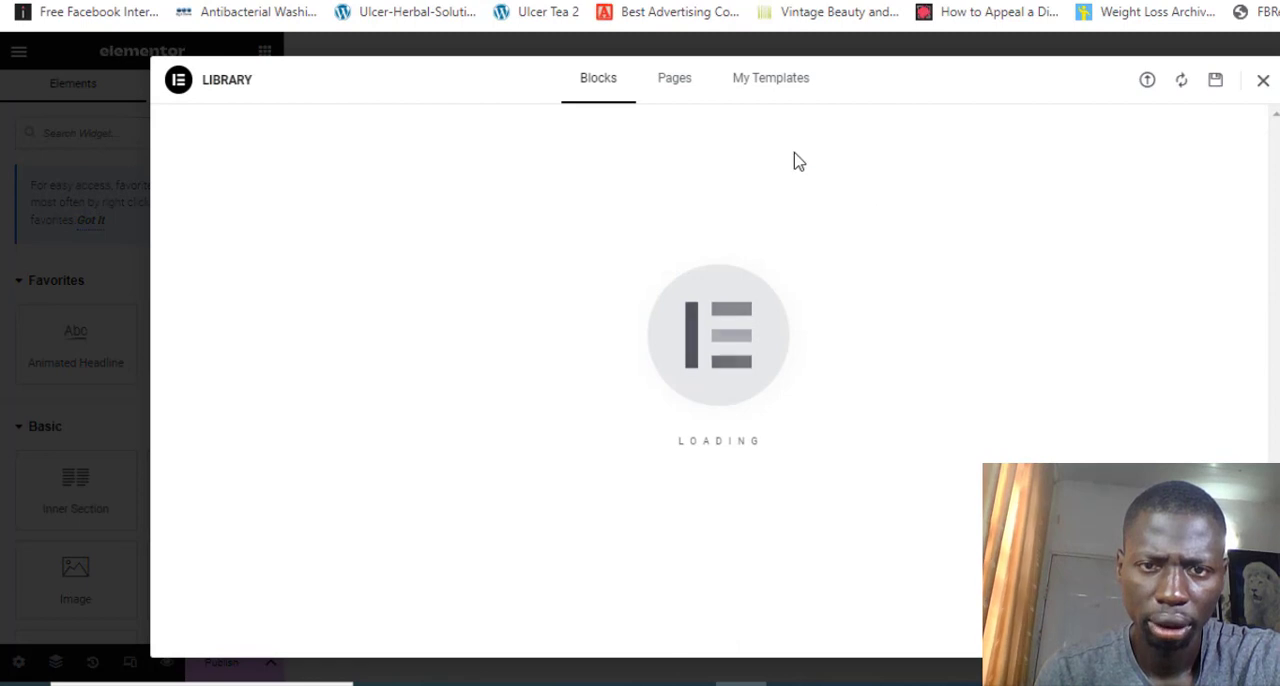
left_click(790, 97)
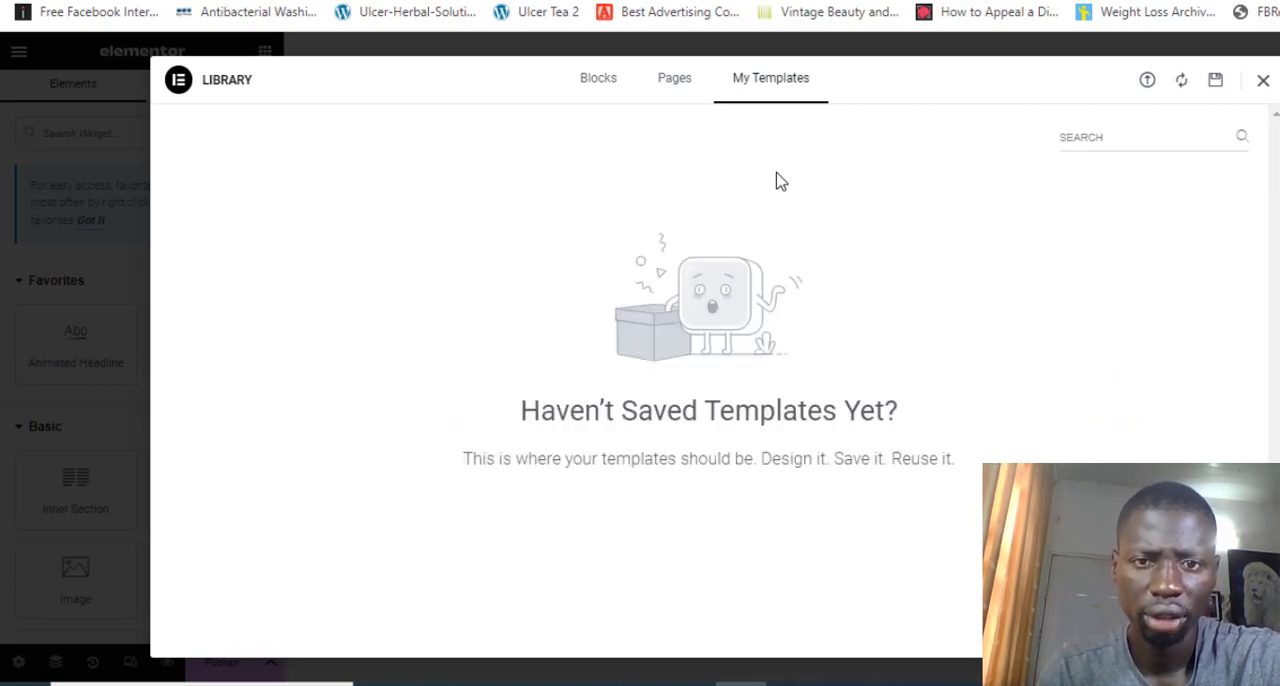
left_click(683, 90)
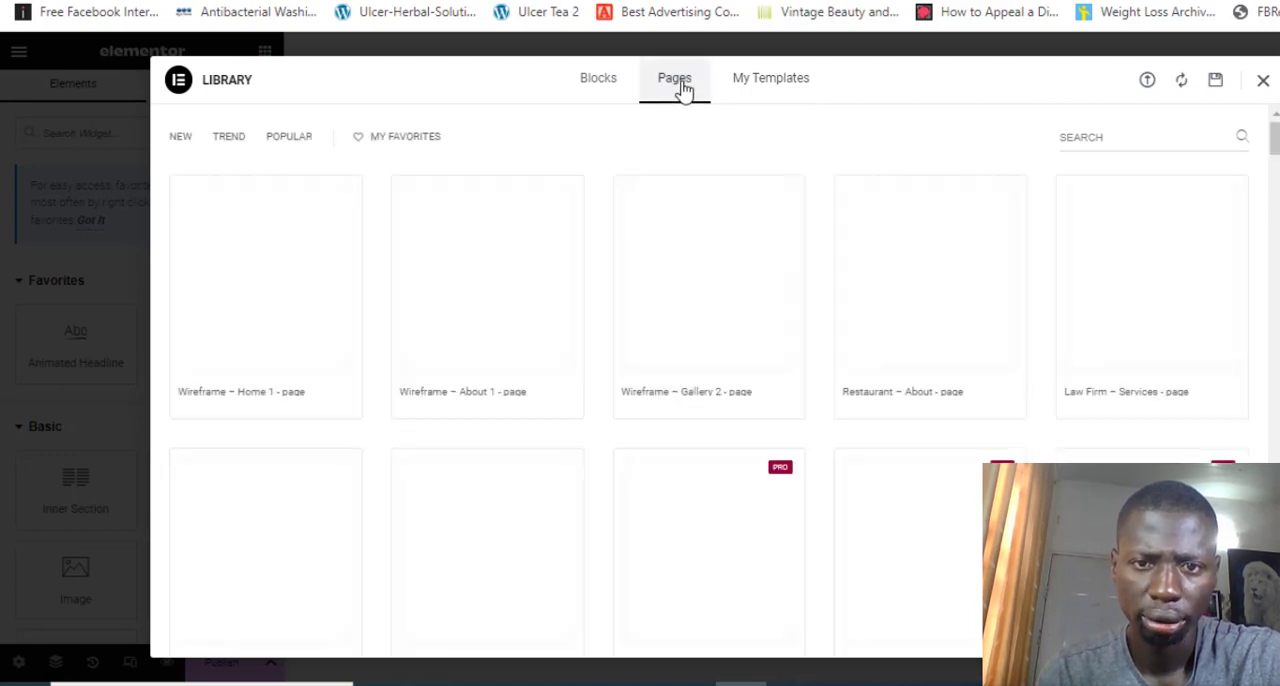
left_click(751, 93)
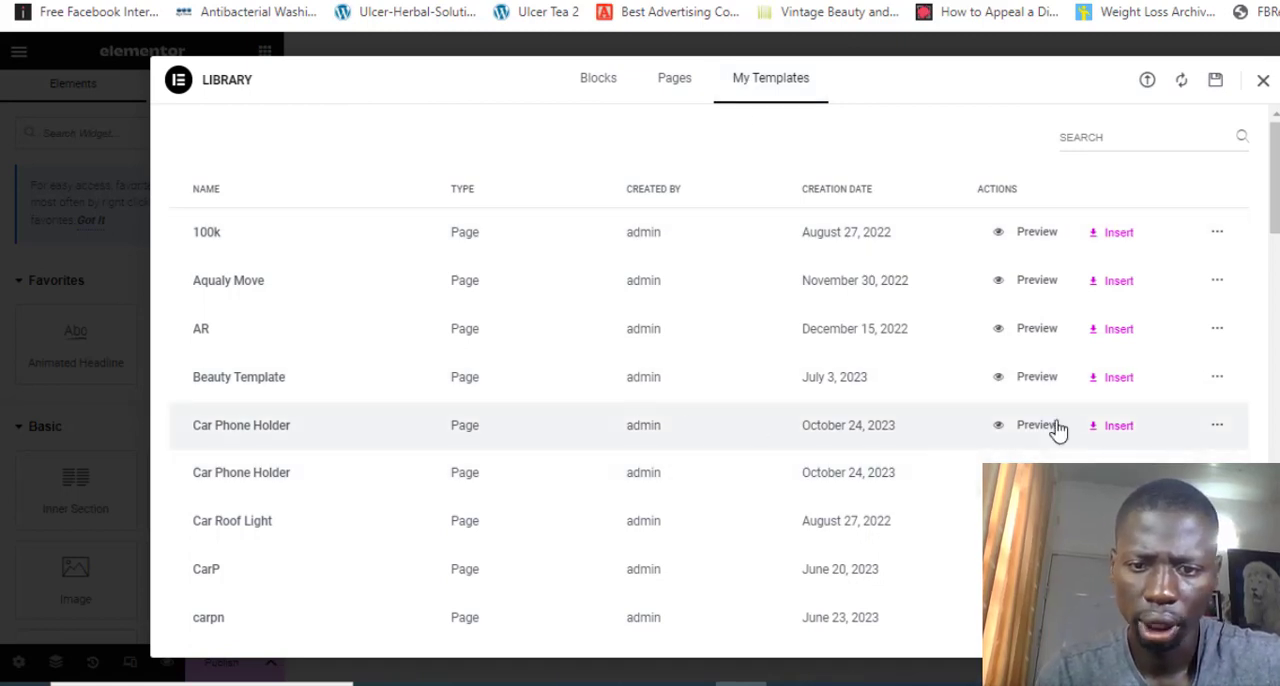
left_click(1110, 428)
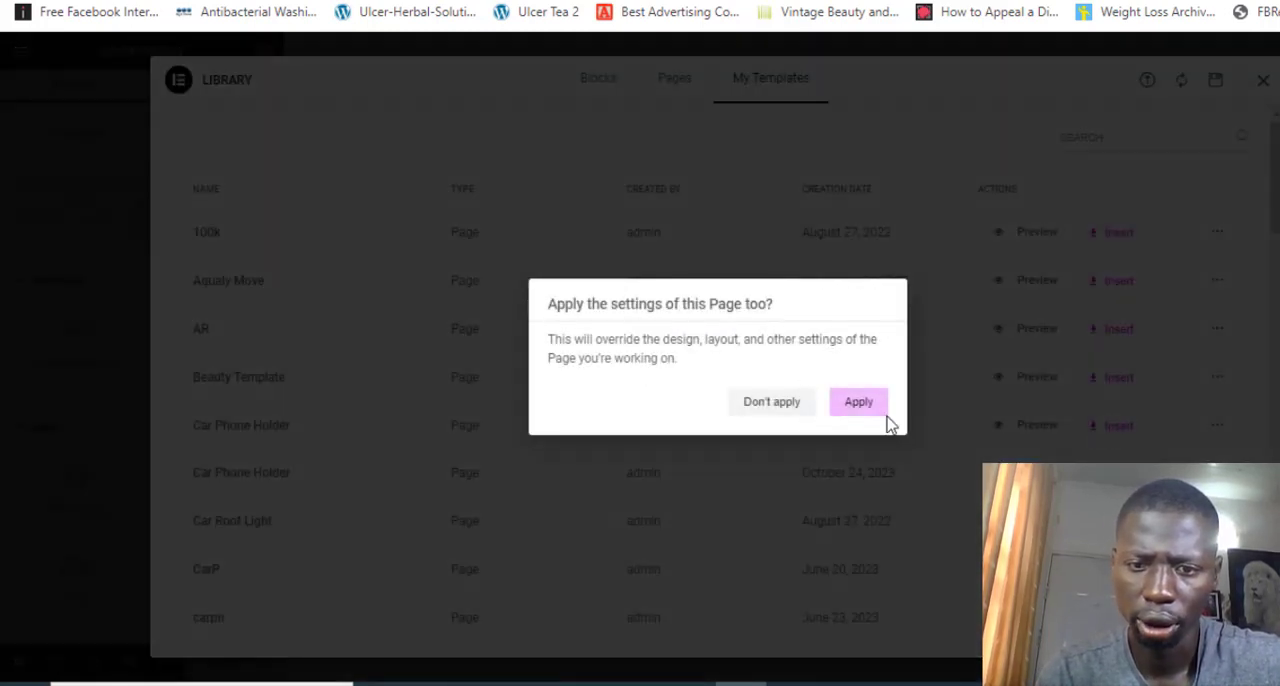
left_click(852, 406)
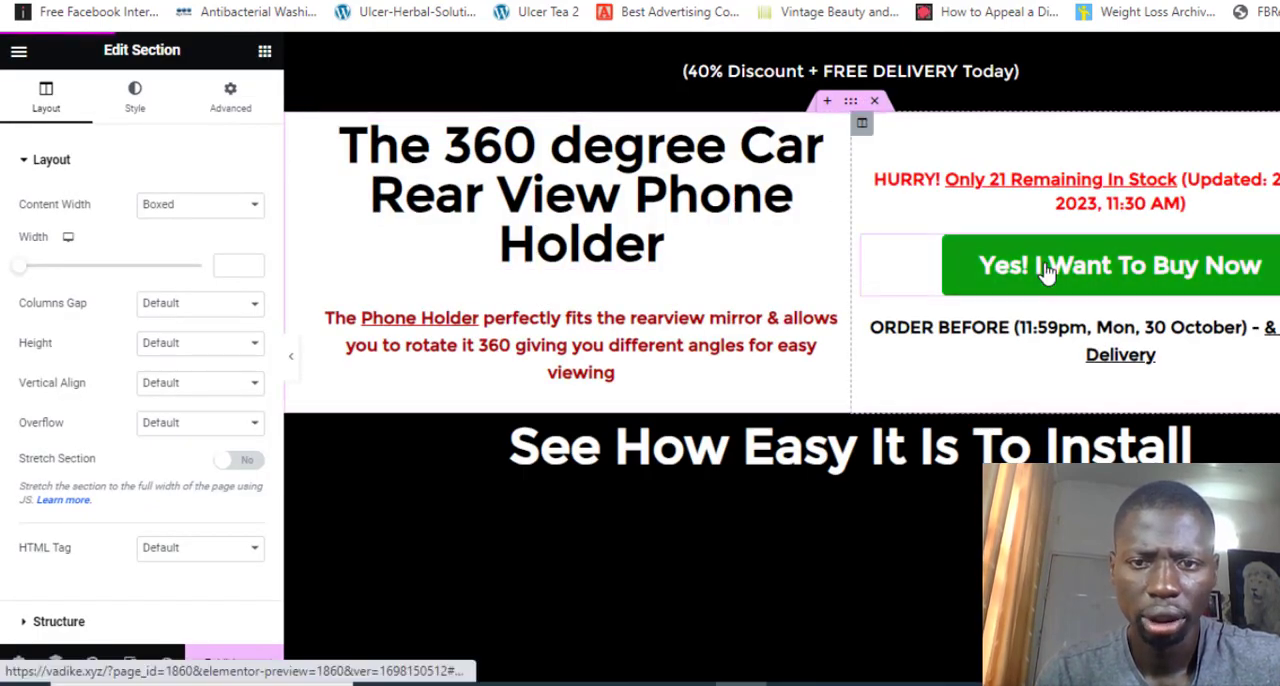
Look through the inserted template's sections, from the headline and order button to the installation video and product benefits
scroll(1045, 270, "down", 5)
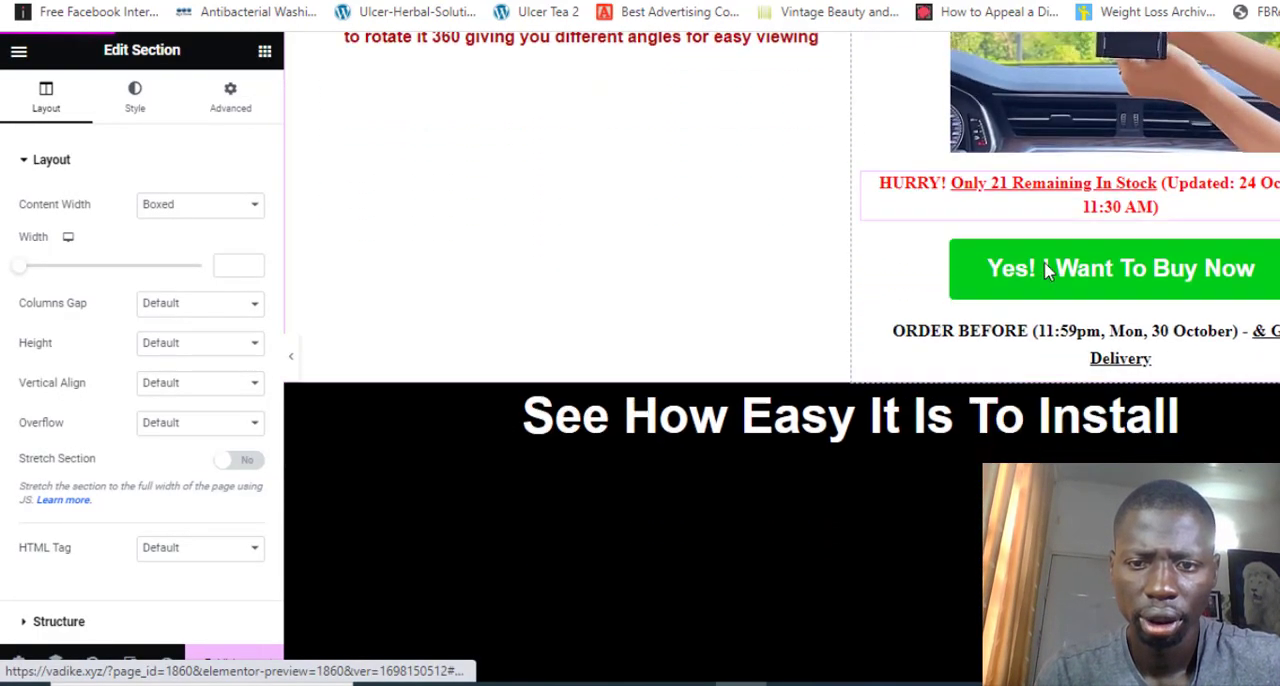
scroll(1045, 270, "down", 3)
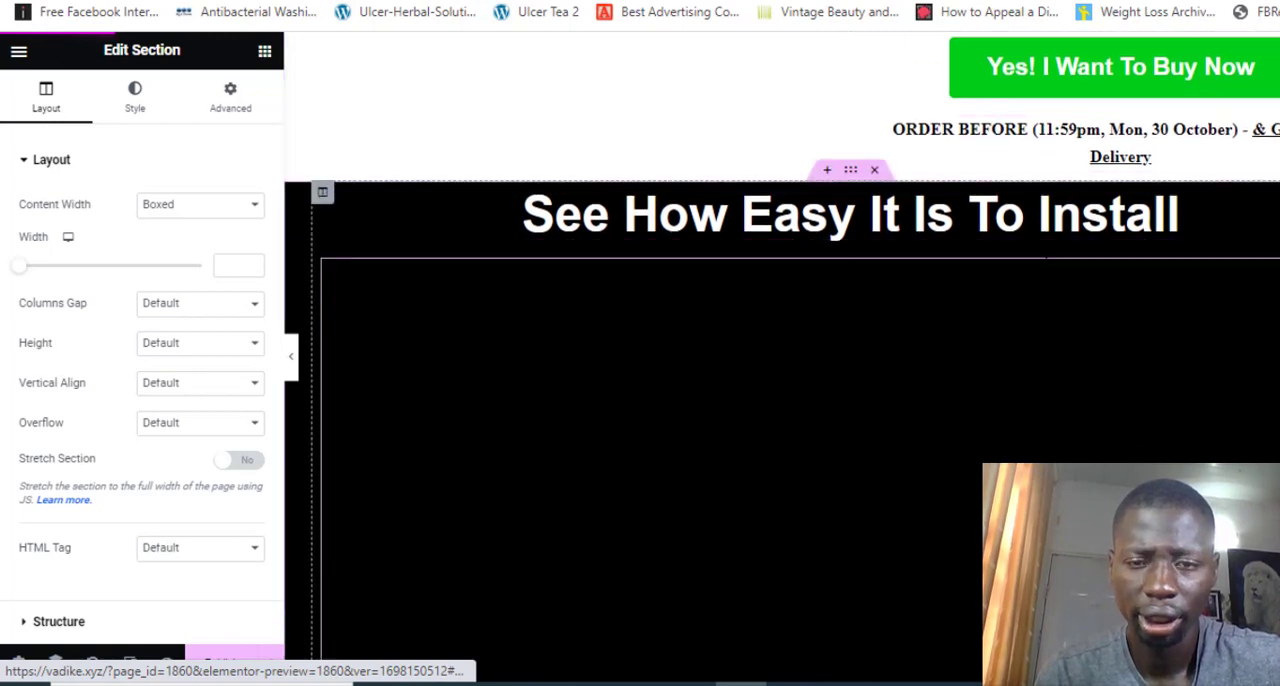
scroll(1045, 262, "down", 6)
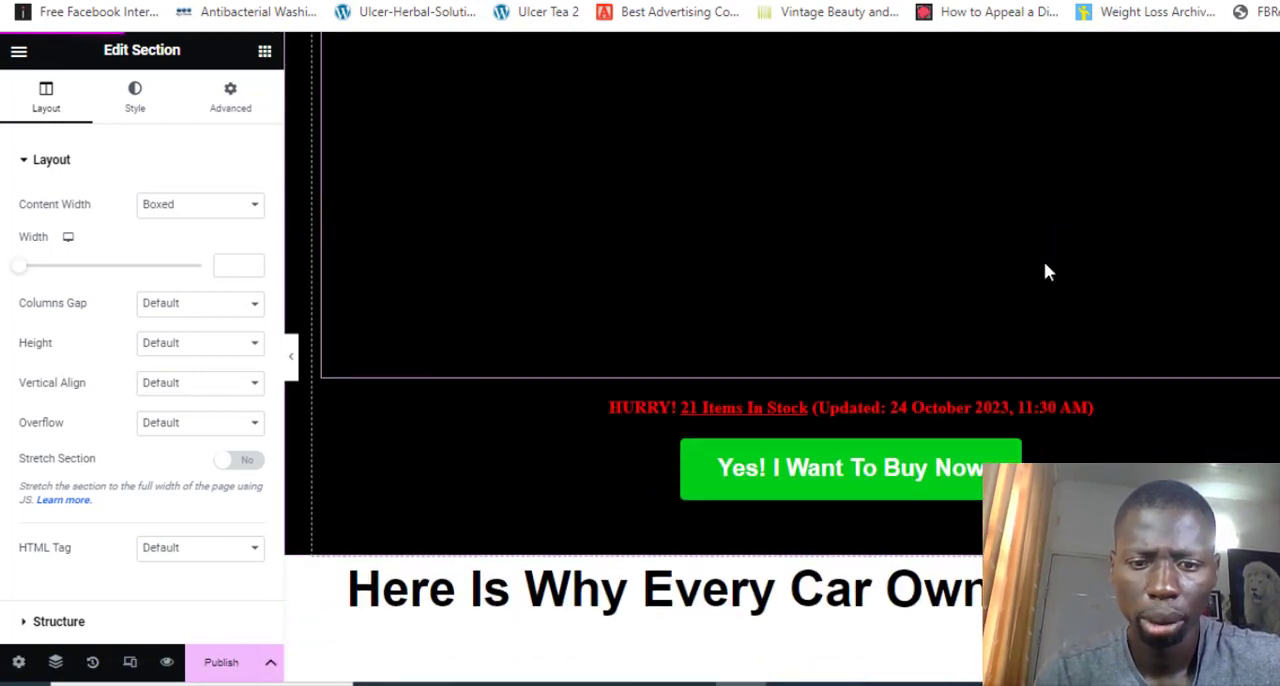
scroll(1045, 270, "down", 12)
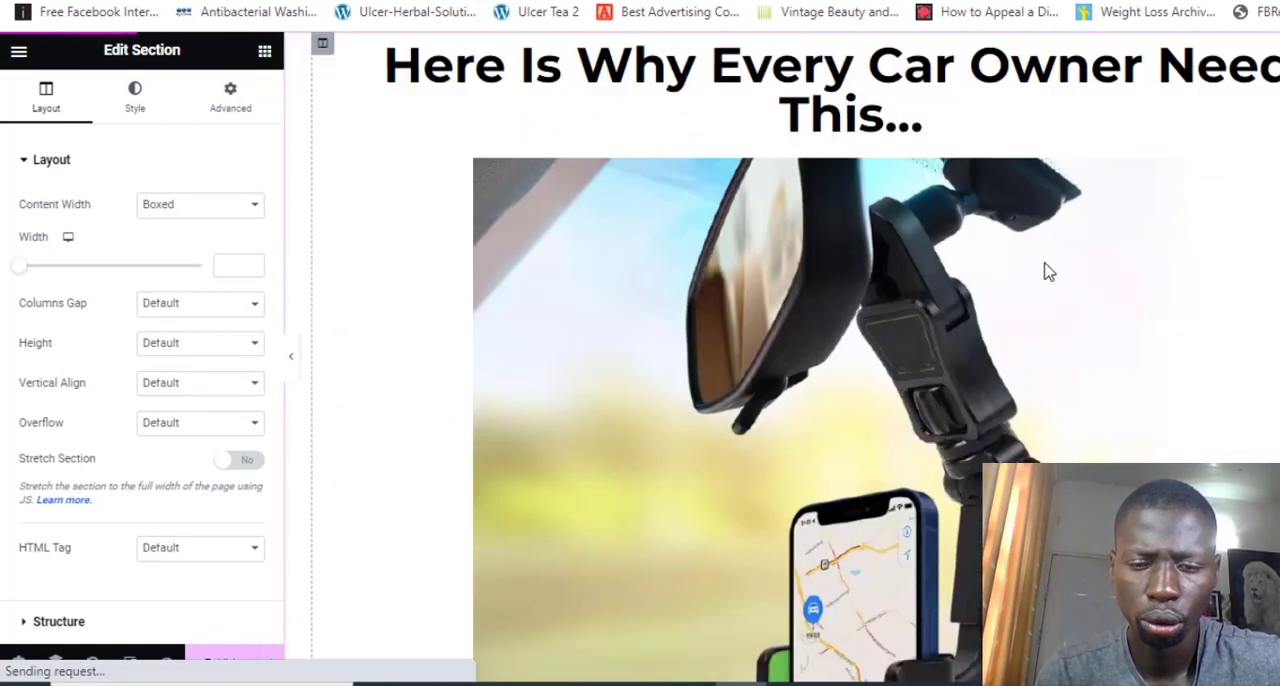
scroll(1045, 270, "down", 4)
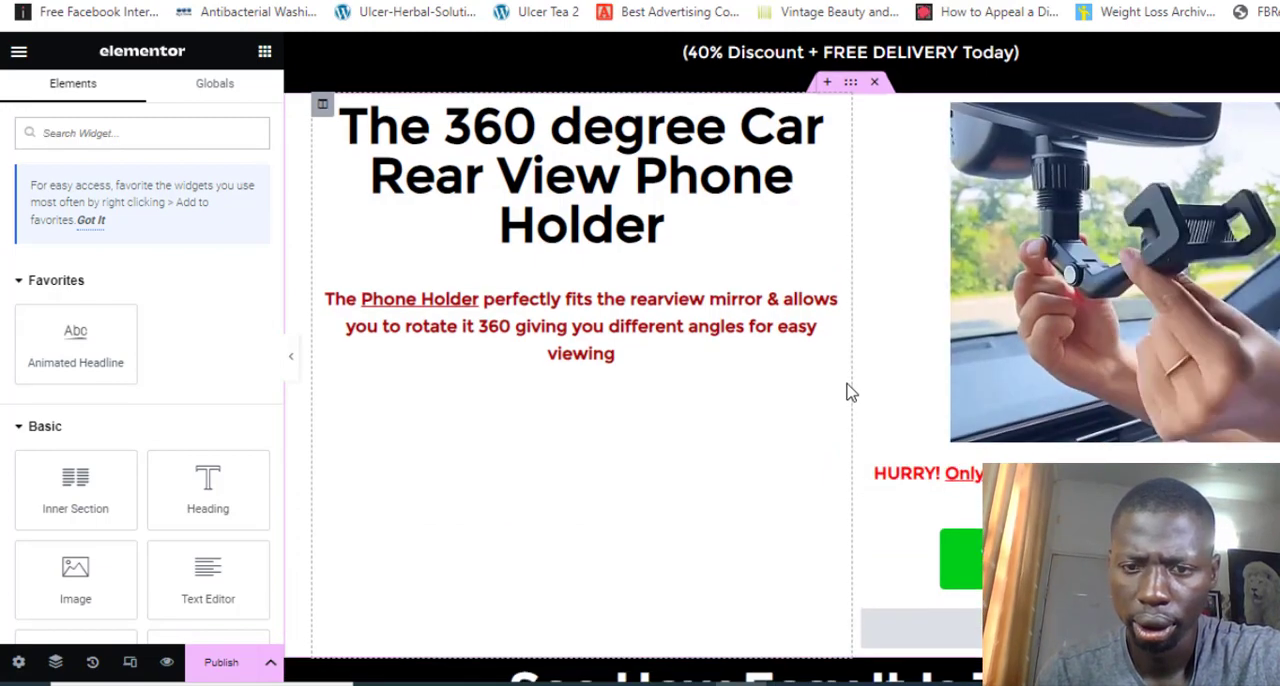
scroll(846, 392, "down", 7)
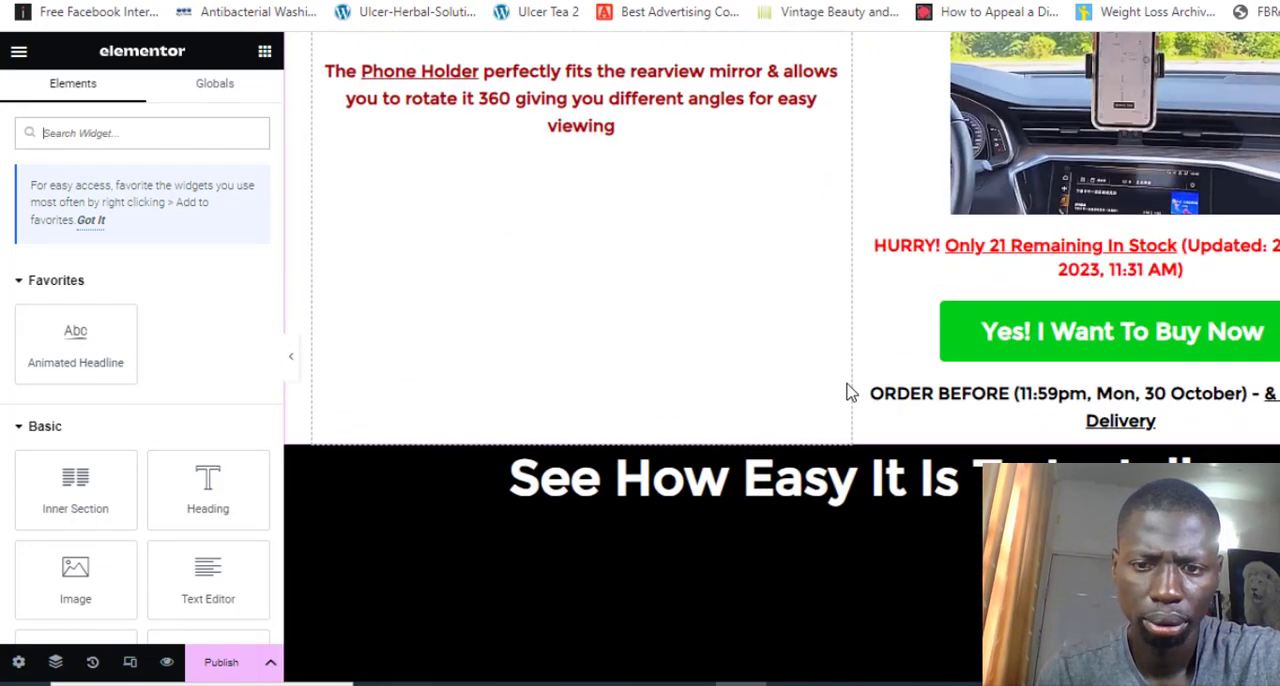
scroll(846, 392, "down", 10)
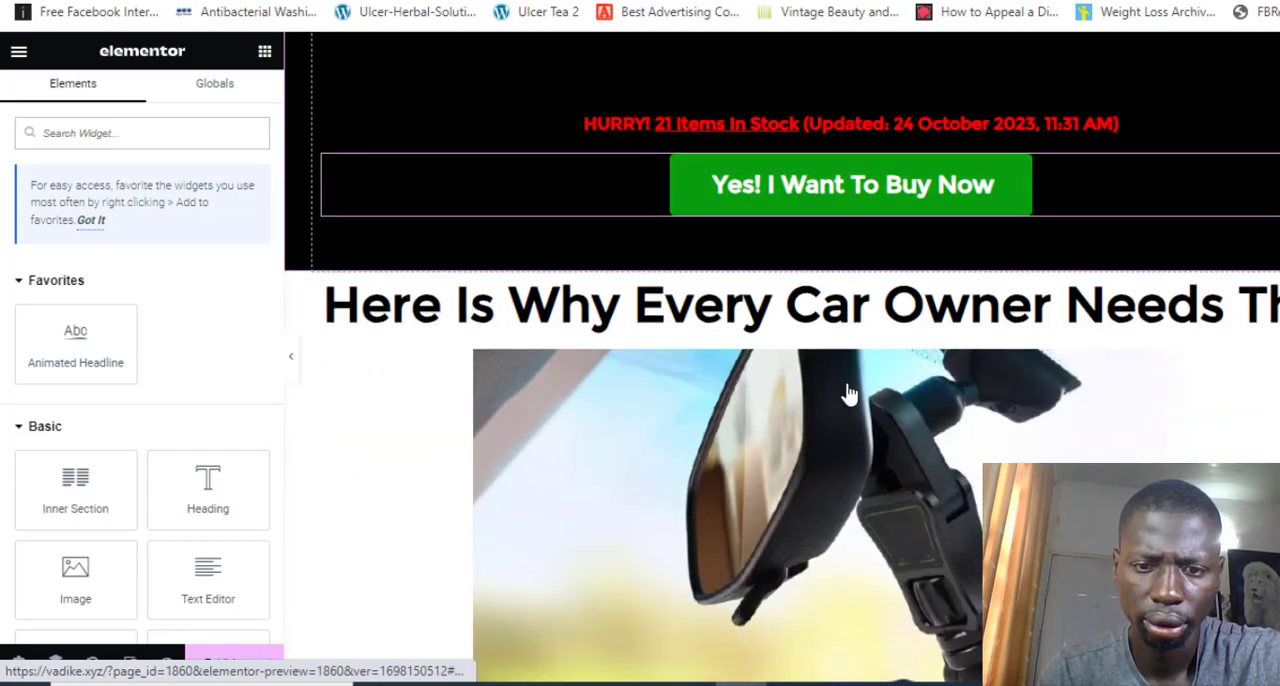
scroll(849, 394, "down", 10)
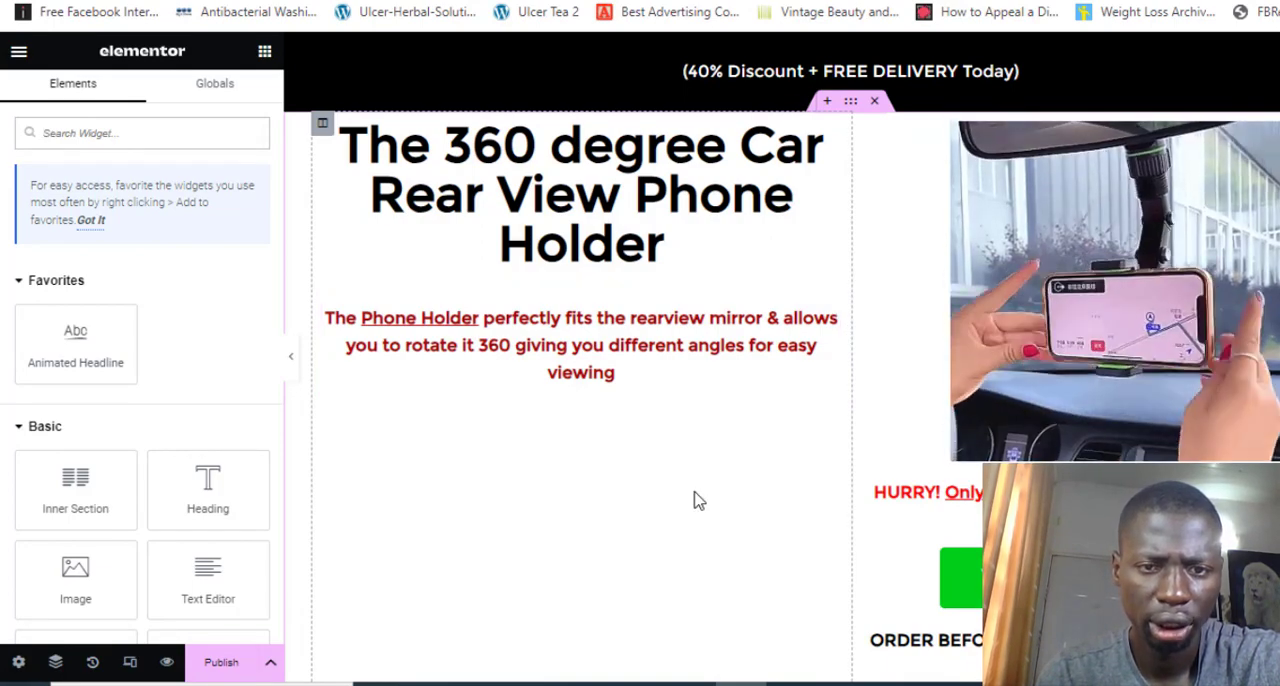
scroll(691, 495, "down", 2)
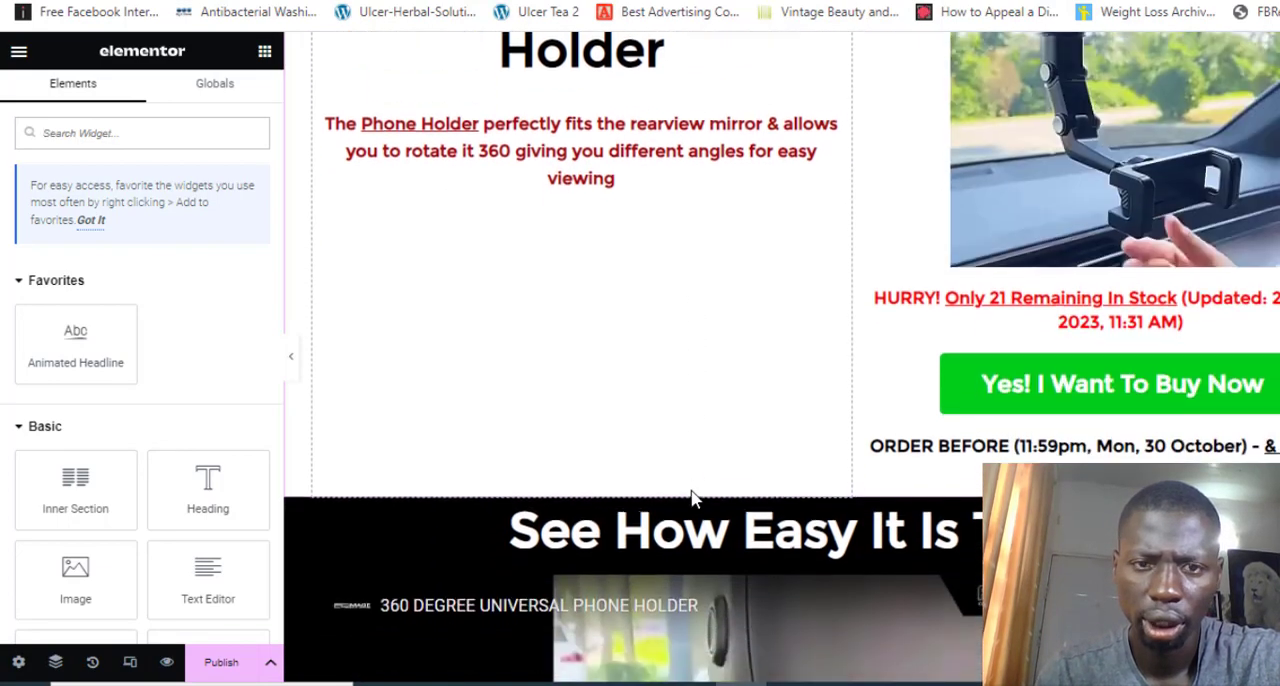
scroll(691, 497, "up", 2)
Open the phone holder heading in the first section for editing and select its entire title text
left_click(624, 232)
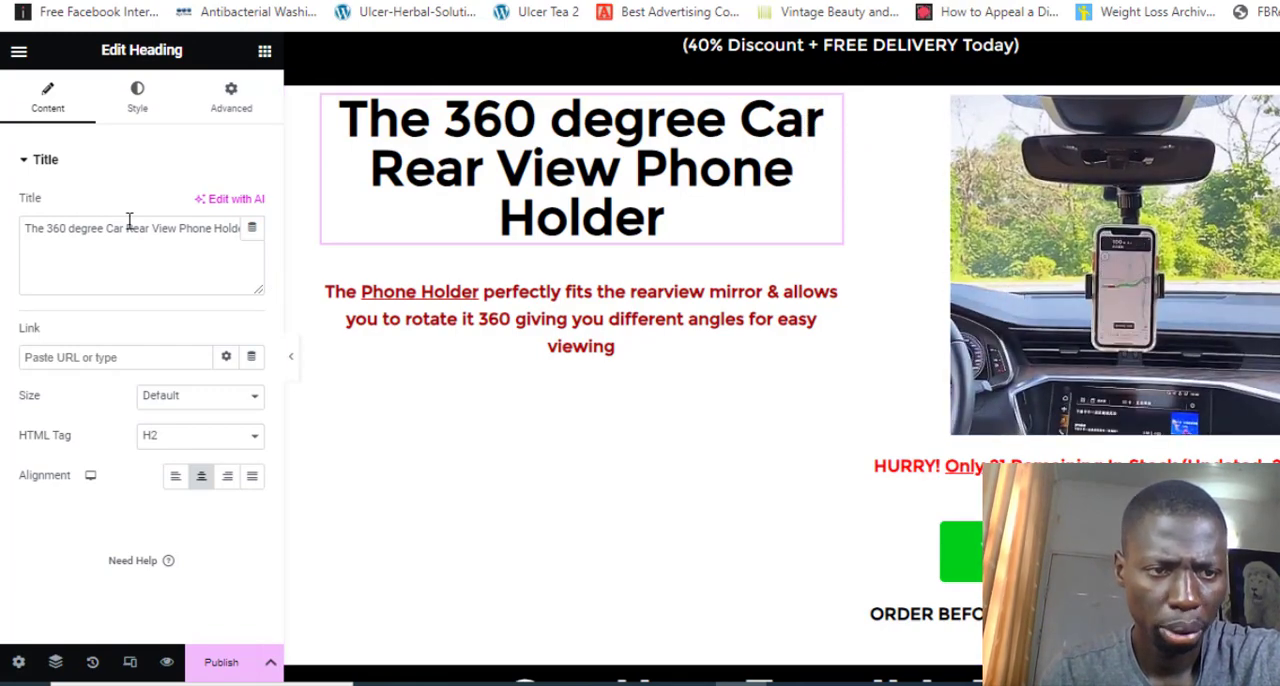
left_click(129, 224)
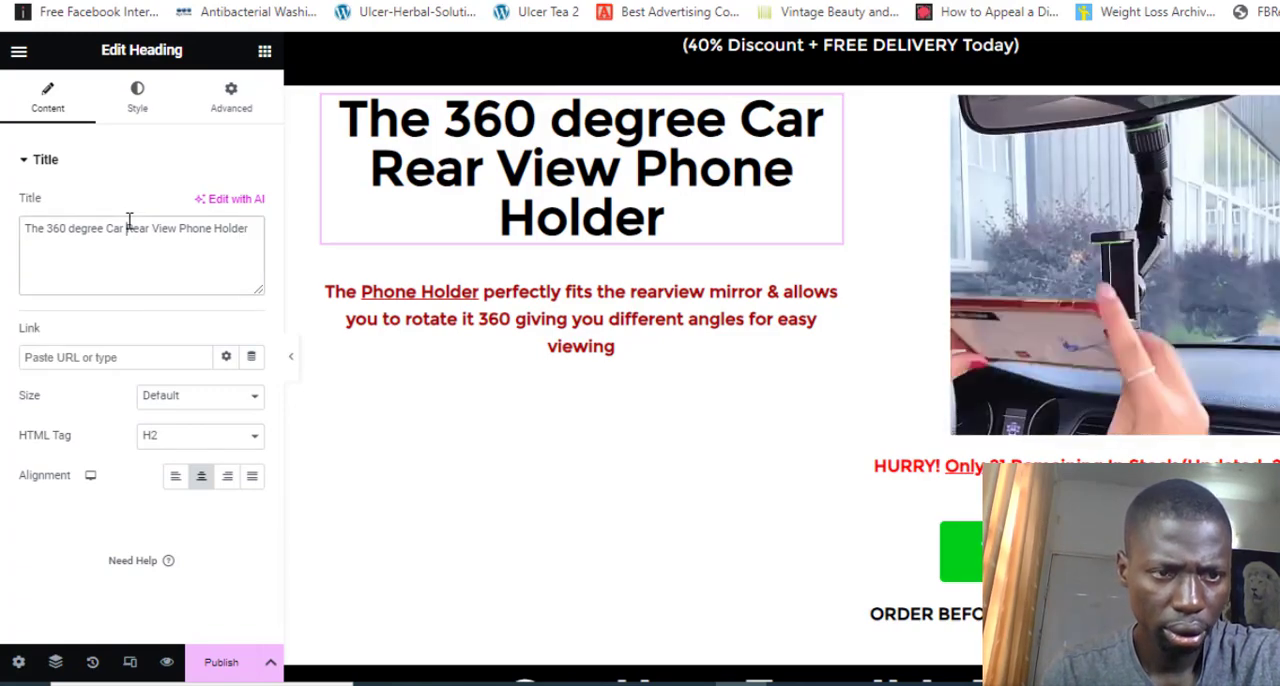
triple_click(129, 220)
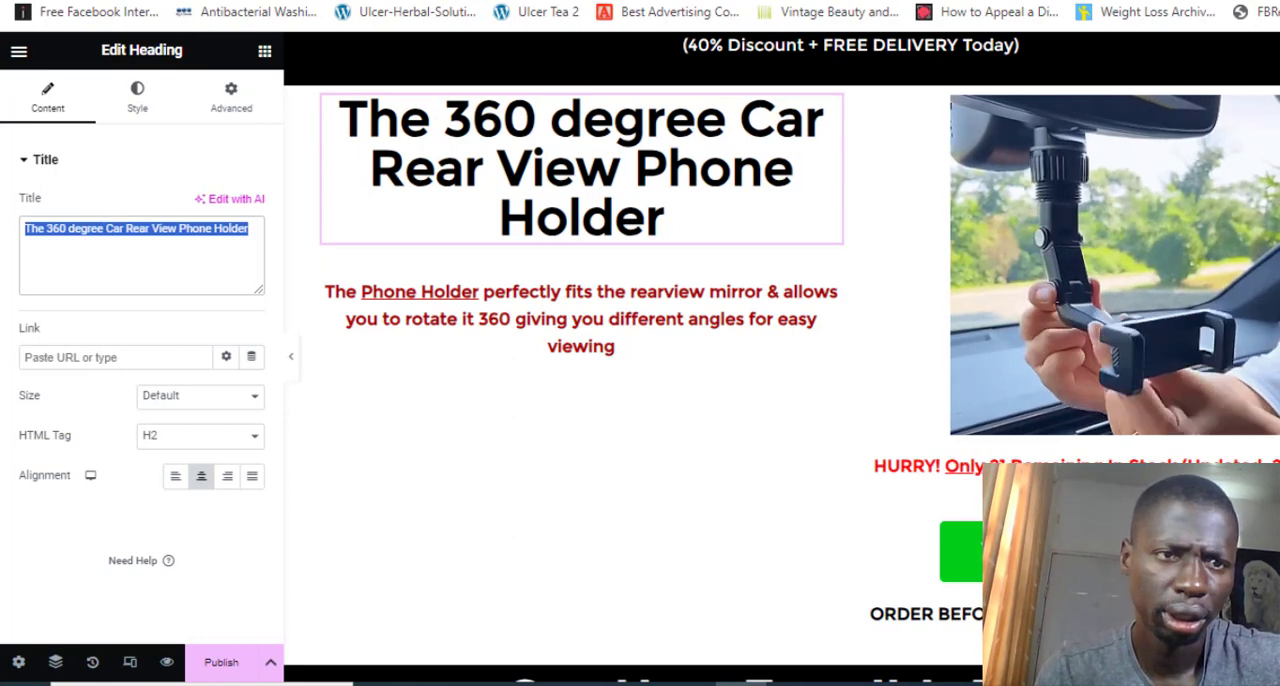
Open Amazon in a new browser tab and search for "acne cream"
right_click(214, 1)
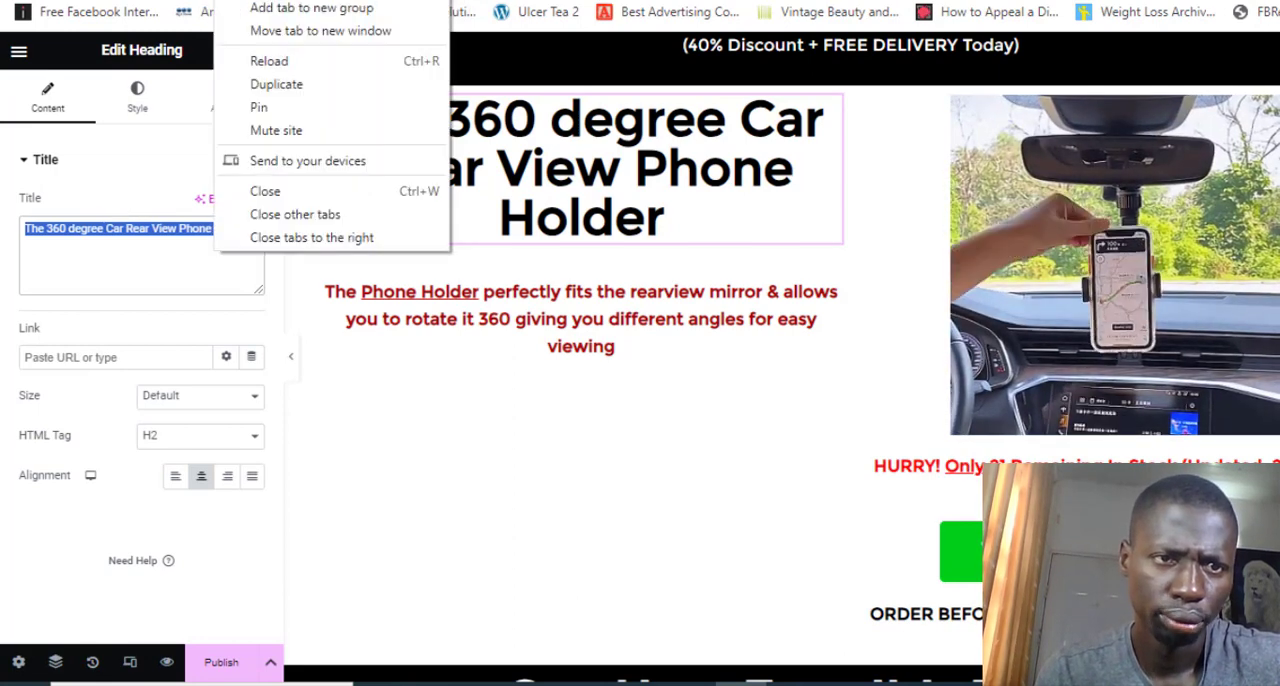
left_click(276, 84)
type("ama")
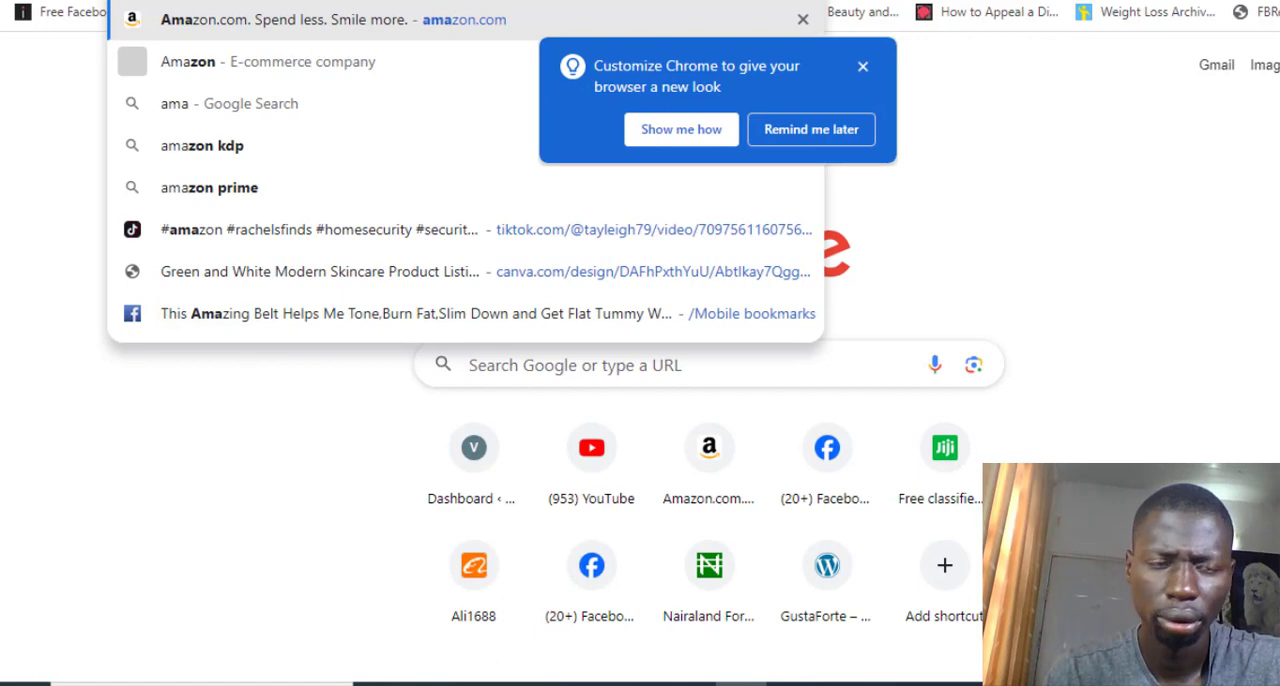
key("Return")
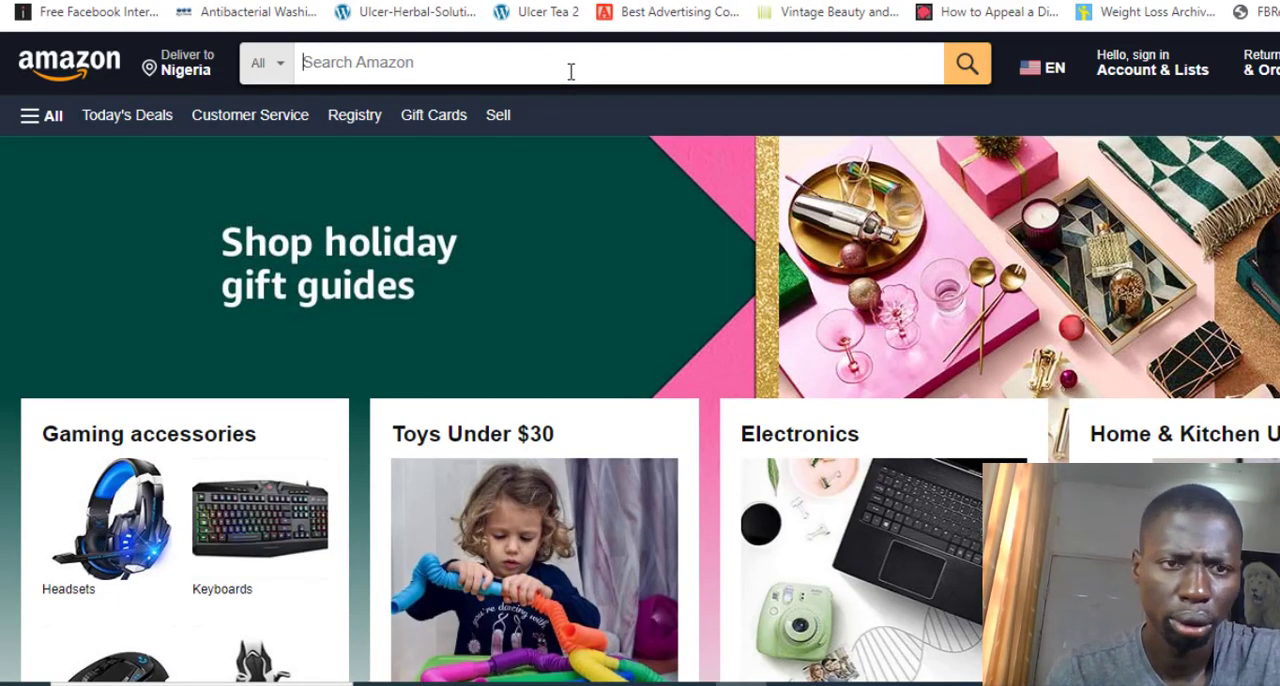
type("acne cream")
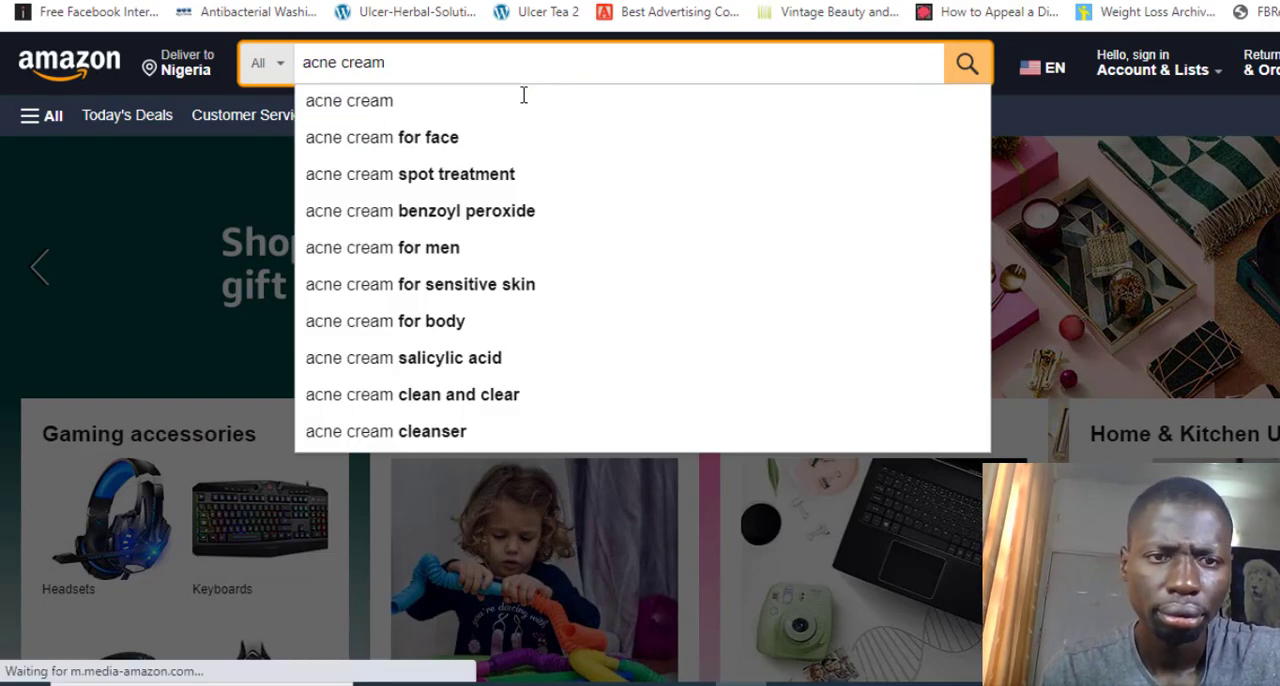
left_click(523, 100)
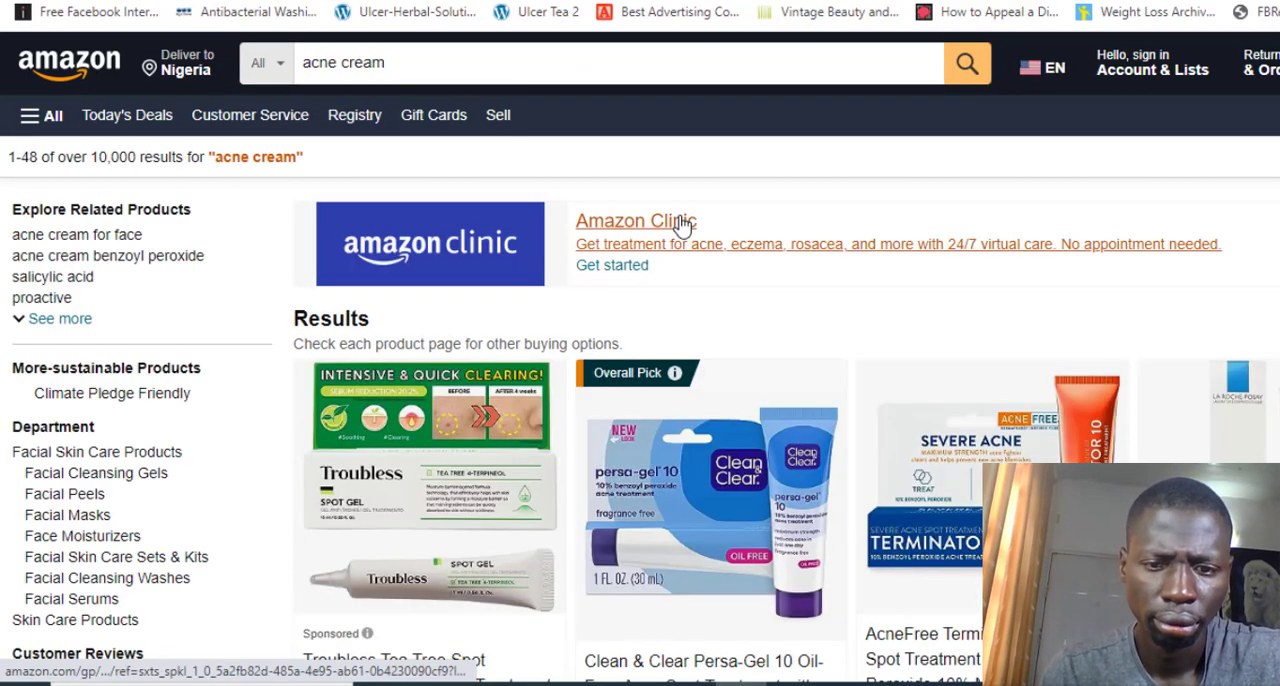
Open the AcneFree Terminator 10 Acne Spot Treatment listing from the search results
scroll(680, 224, "down", 3)
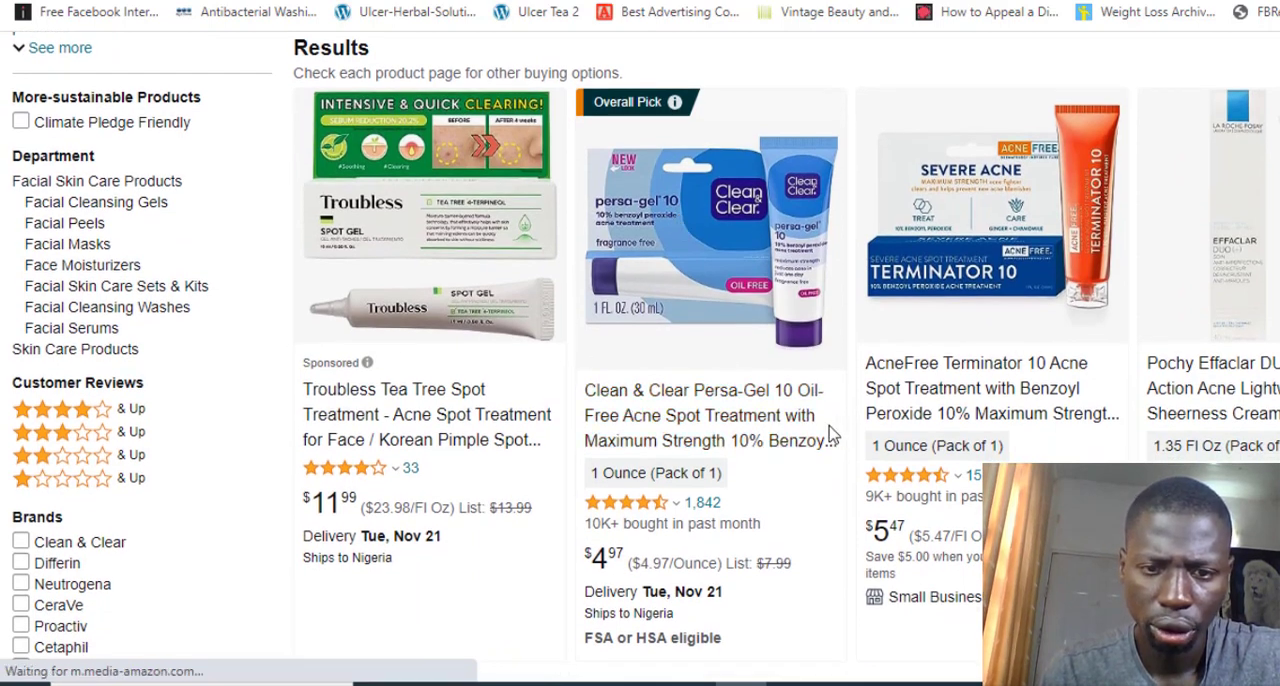
scroll(826, 330, "down", 1)
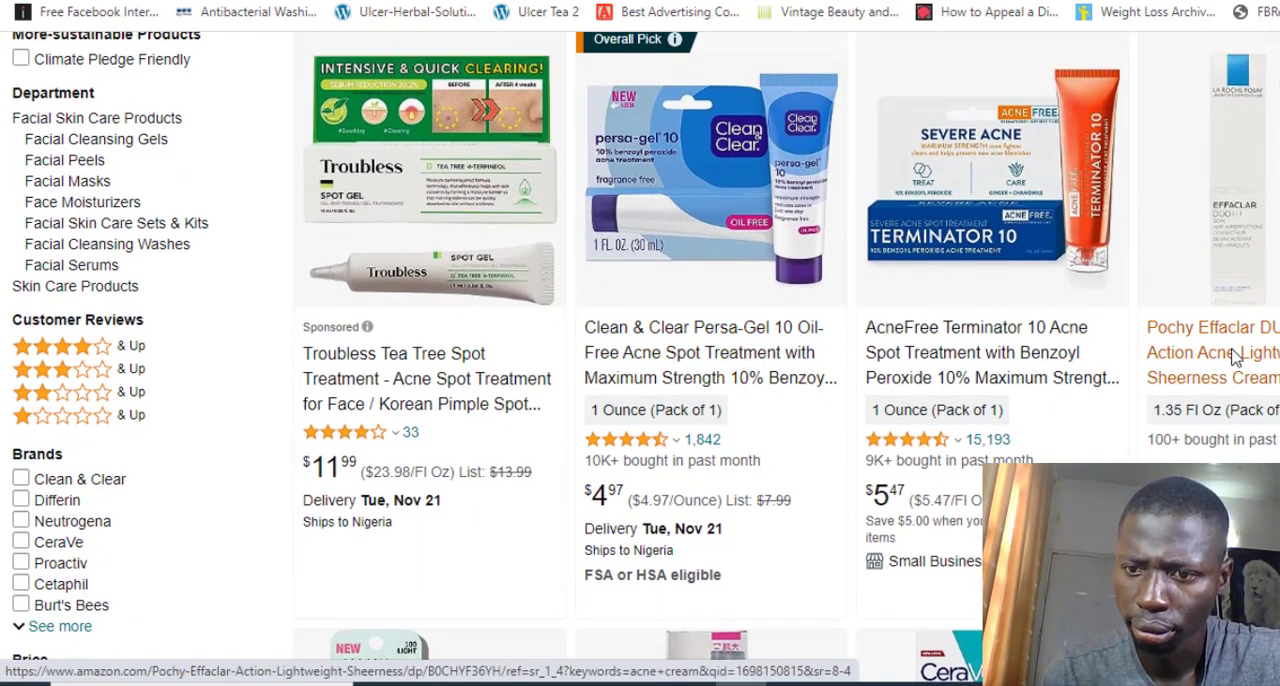
left_click(915, 380)
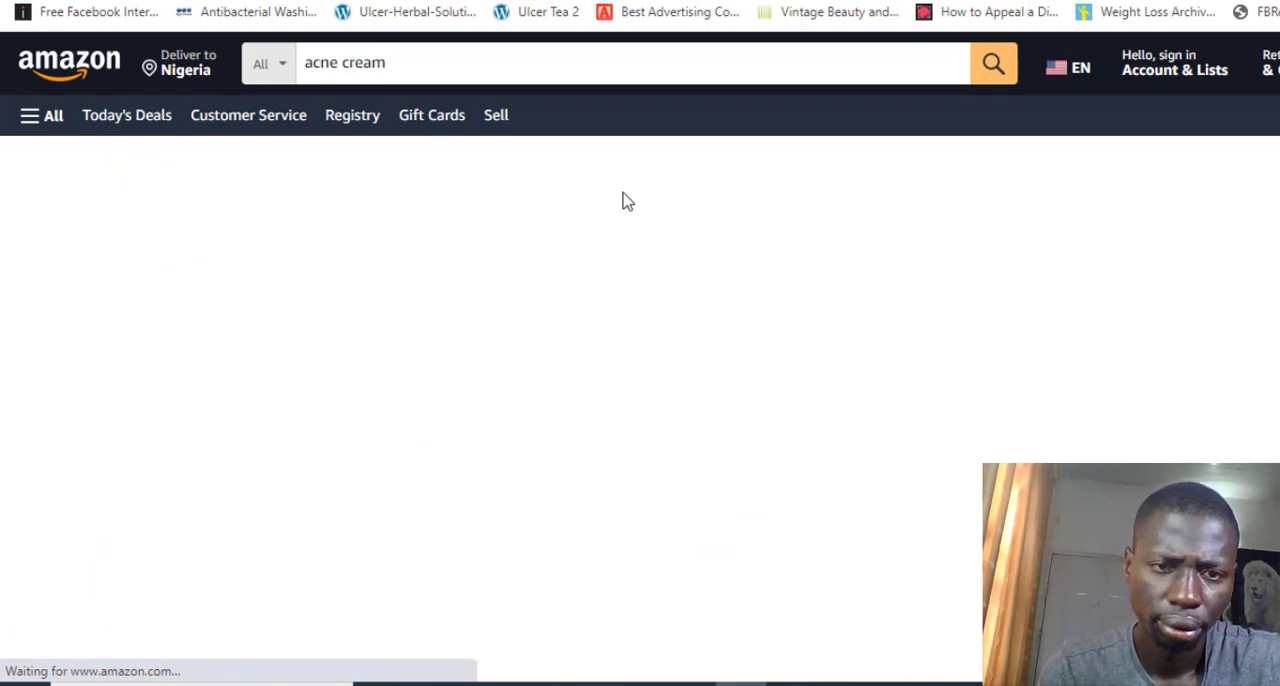
Look through the listing's item details, brand story, usage instructions and manufacturer images for sales page content
scroll(622, 202, "down", 1)
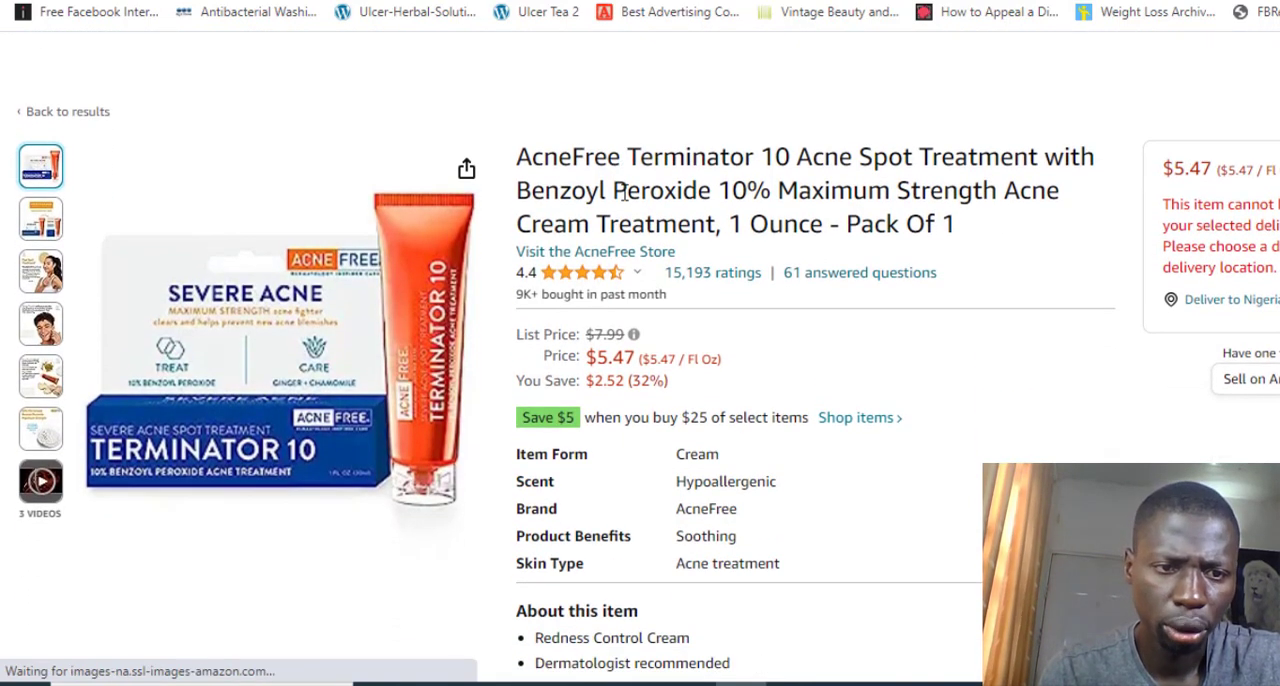
scroll(624, 201, "down", 1)
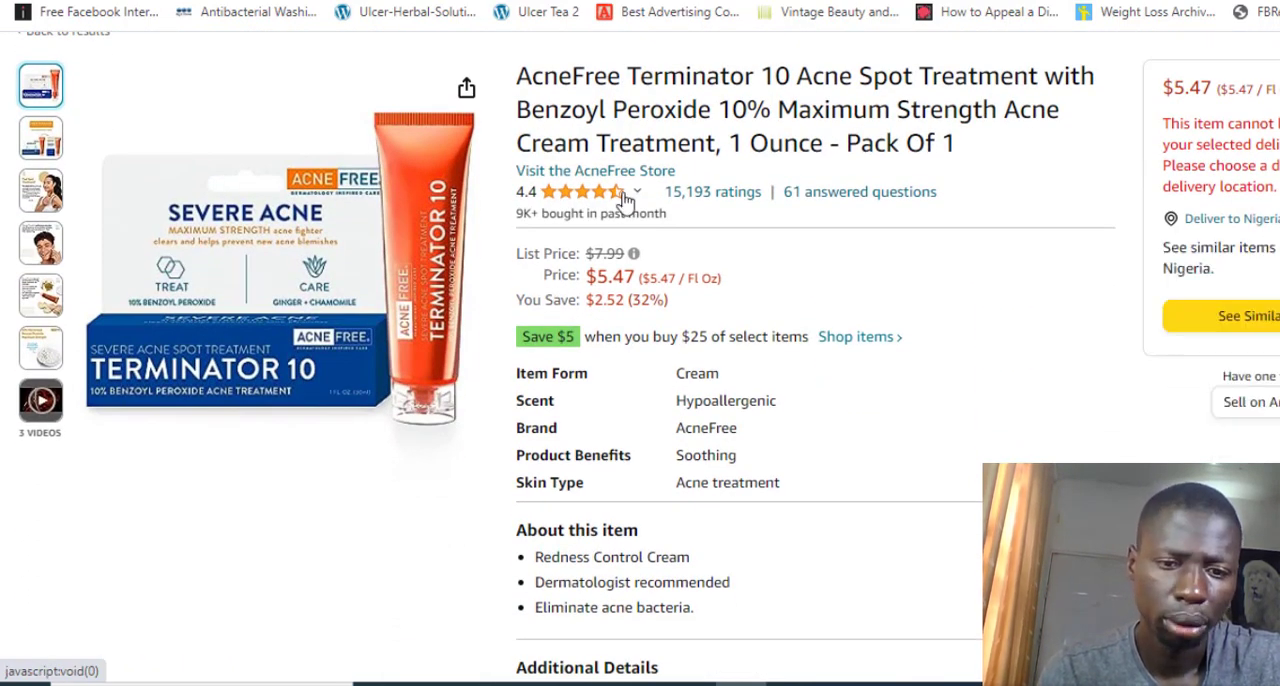
scroll(622, 202, "down", 3)
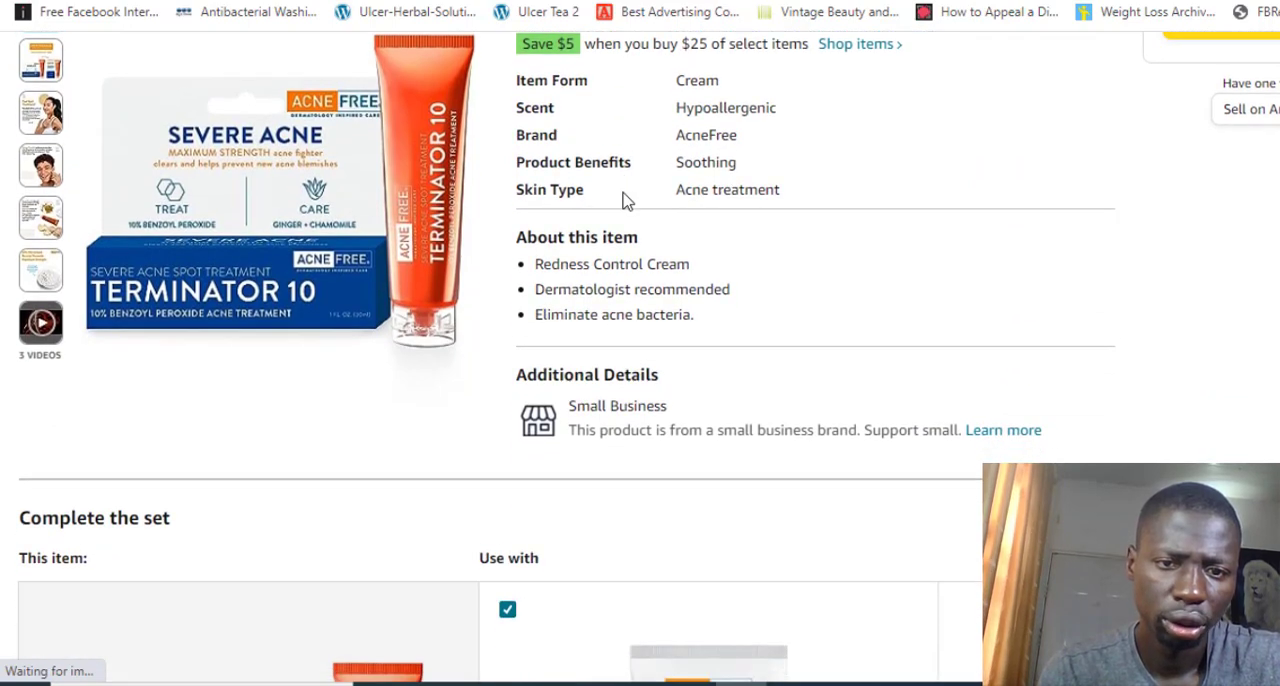
scroll(624, 201, "down", 10)
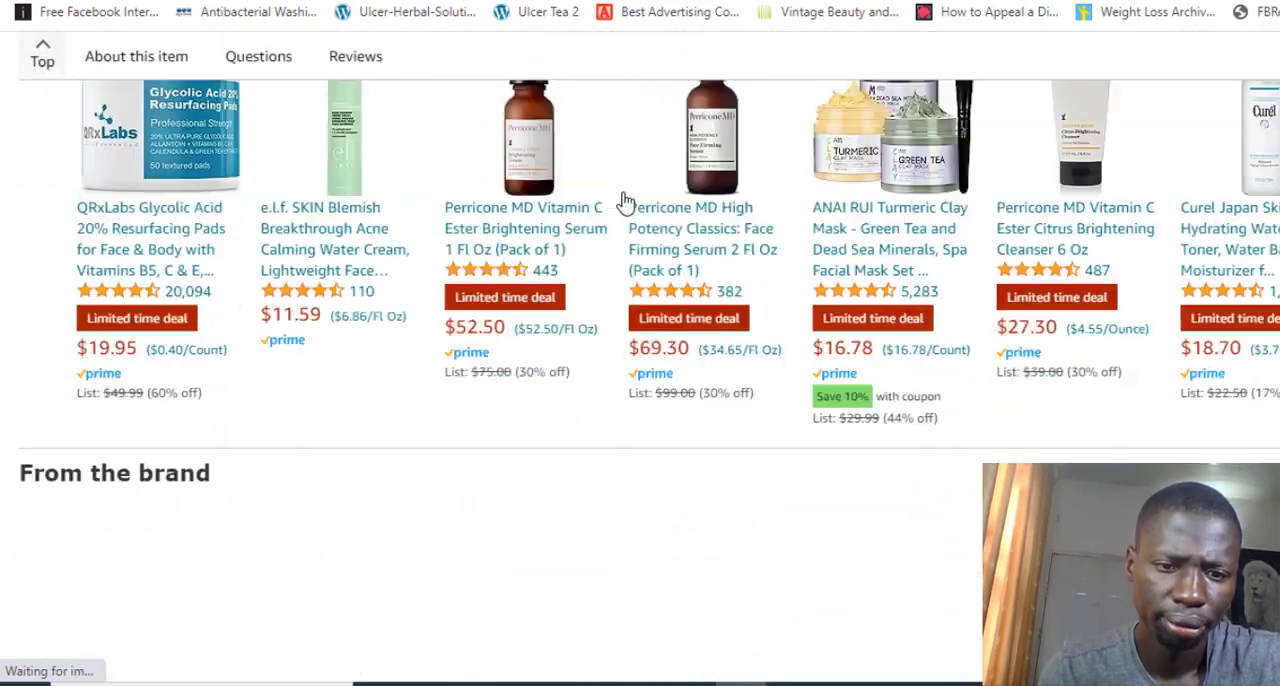
scroll(622, 202, "down", 10)
scroll(622, 202, "up", 7)
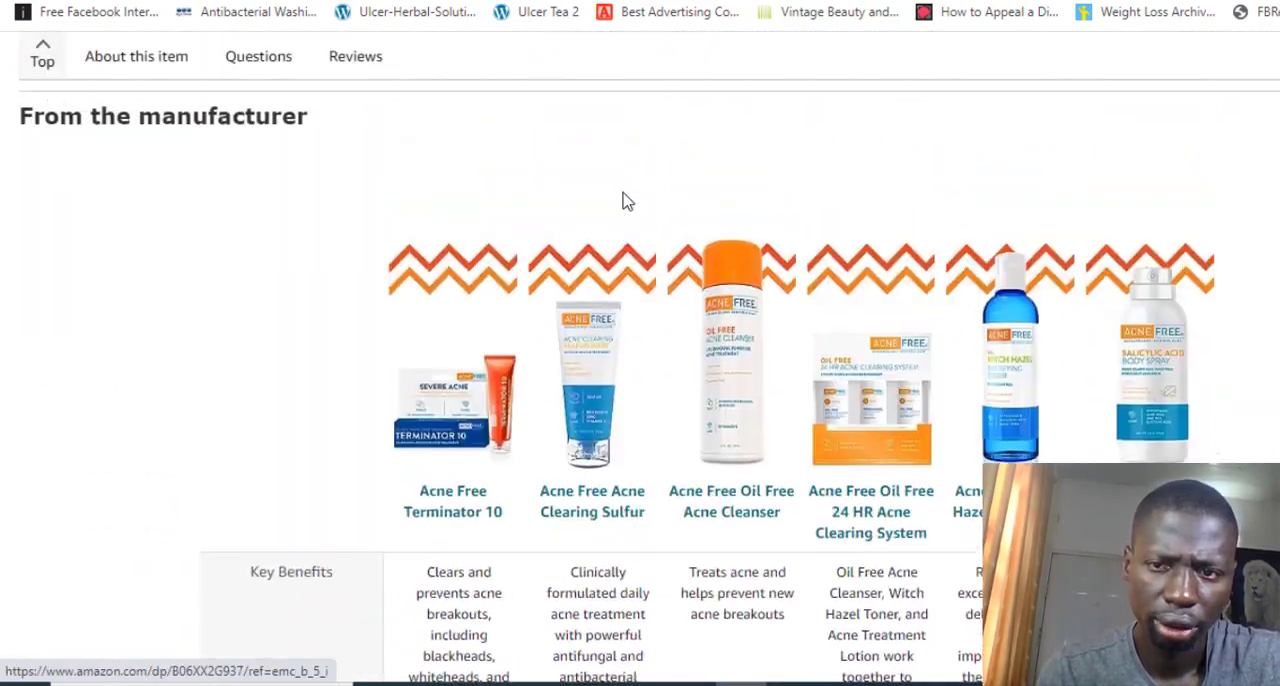
scroll(622, 202, "up", 5)
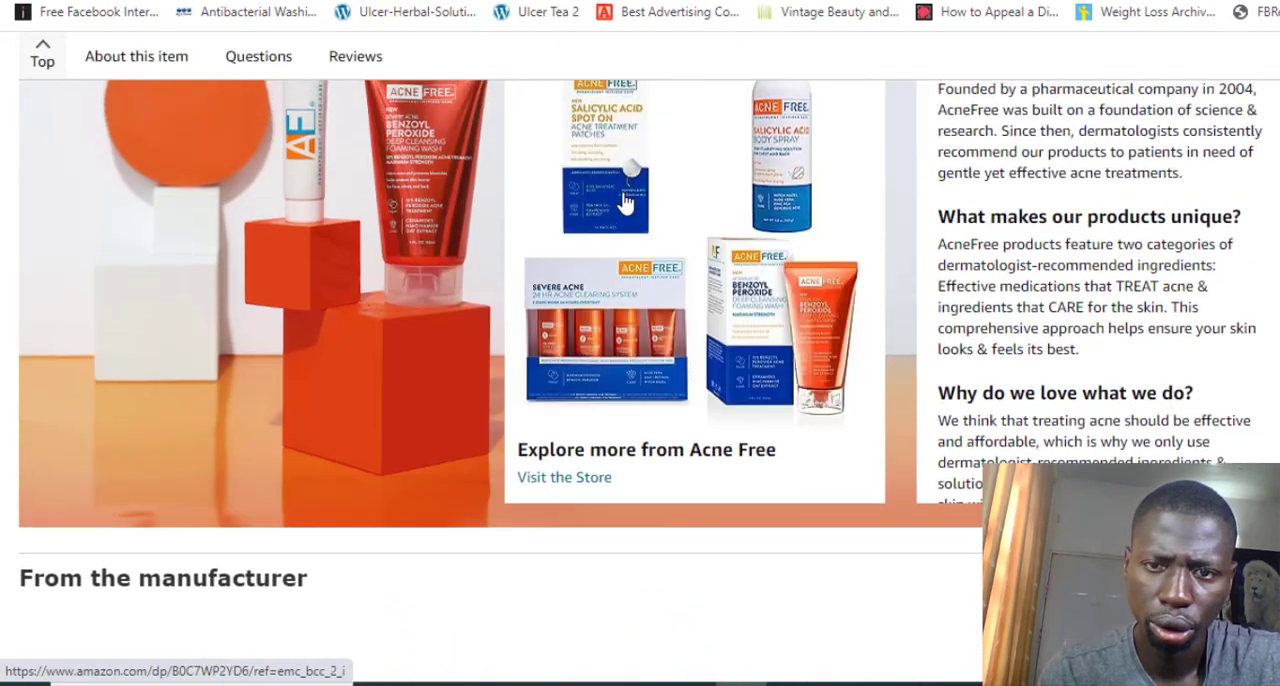
scroll(624, 201, "up", 2)
scroll(625, 203, "down", 11)
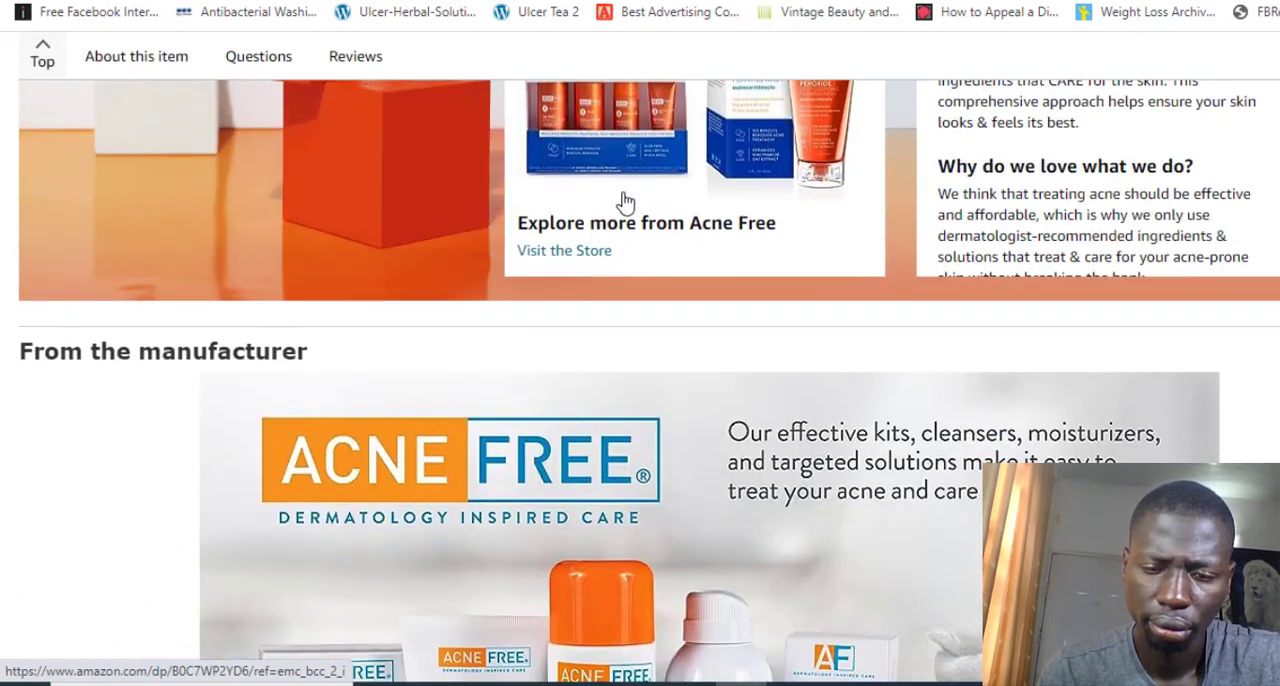
scroll(625, 203, "down", 7)
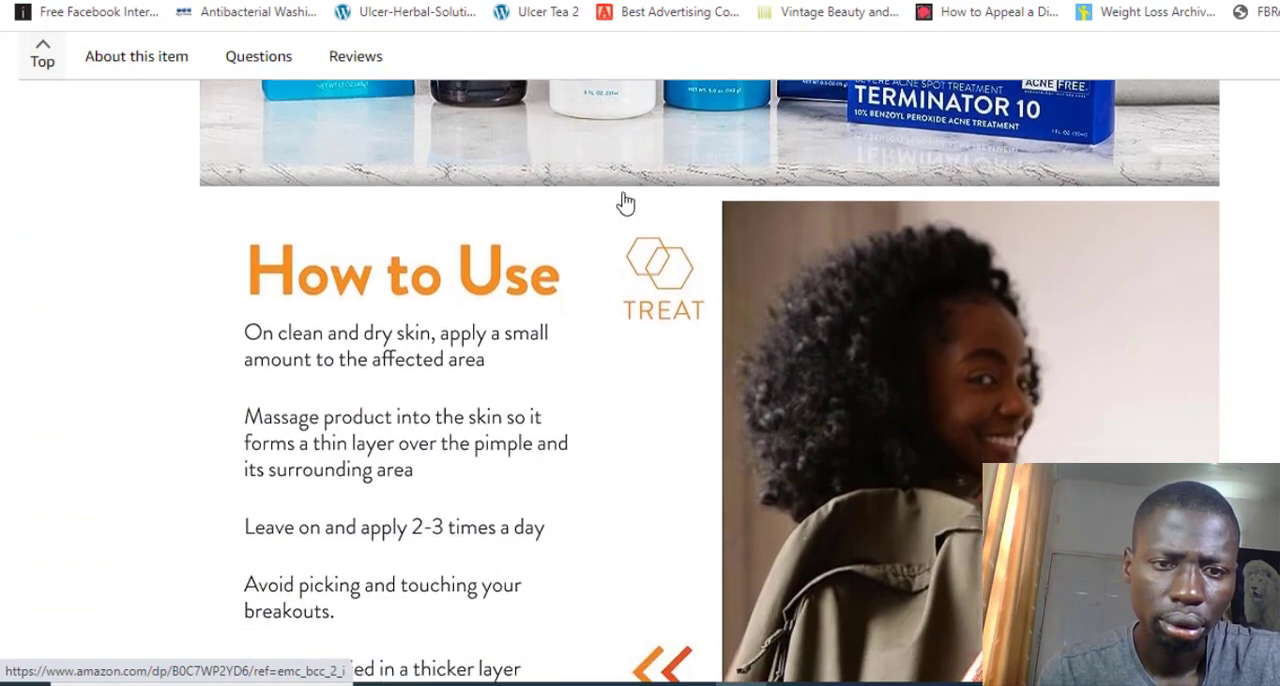
scroll(625, 203, "down", 8)
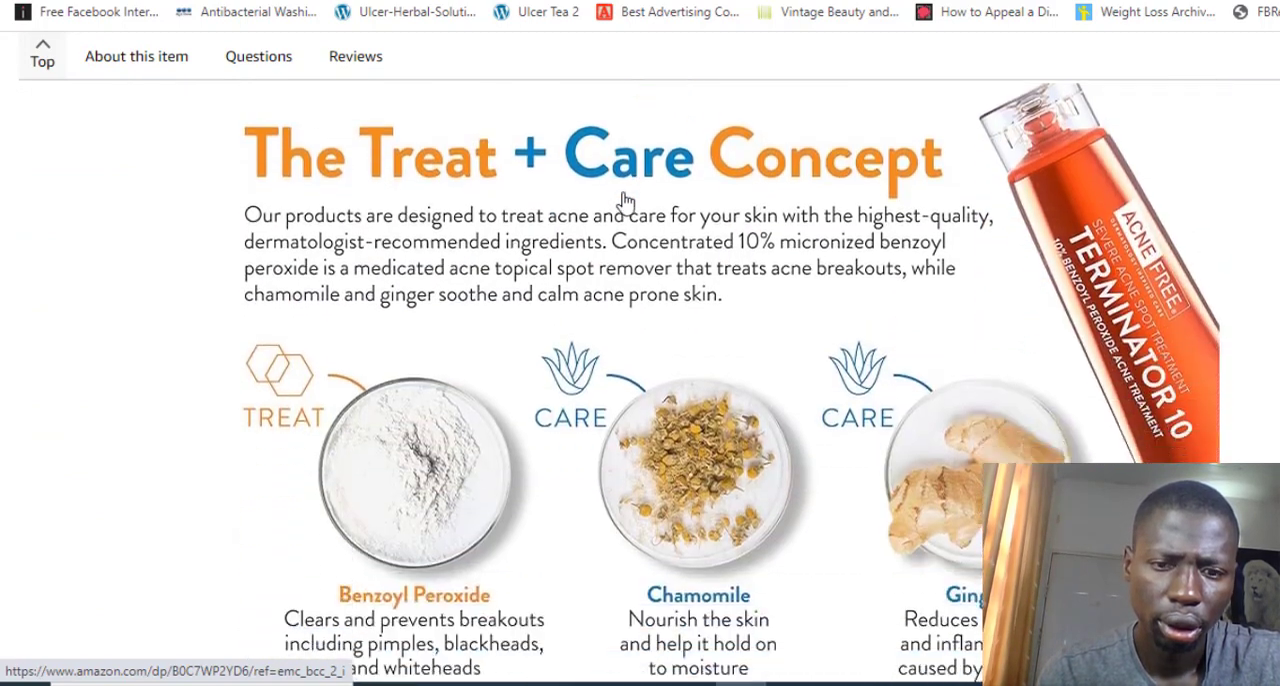
scroll(625, 203, "down", 9)
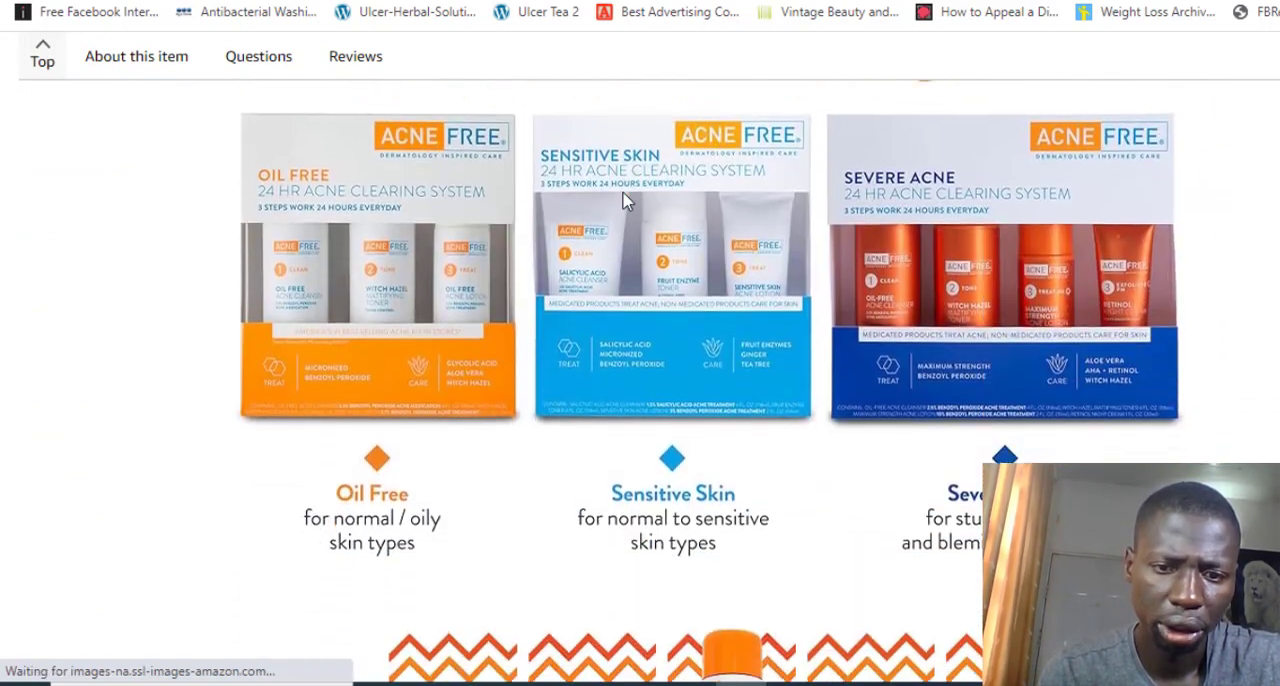
Read the manufacturer's comparison table of key benefits and ingredients, down to the Product Description
scroll(625, 203, "down", 4)
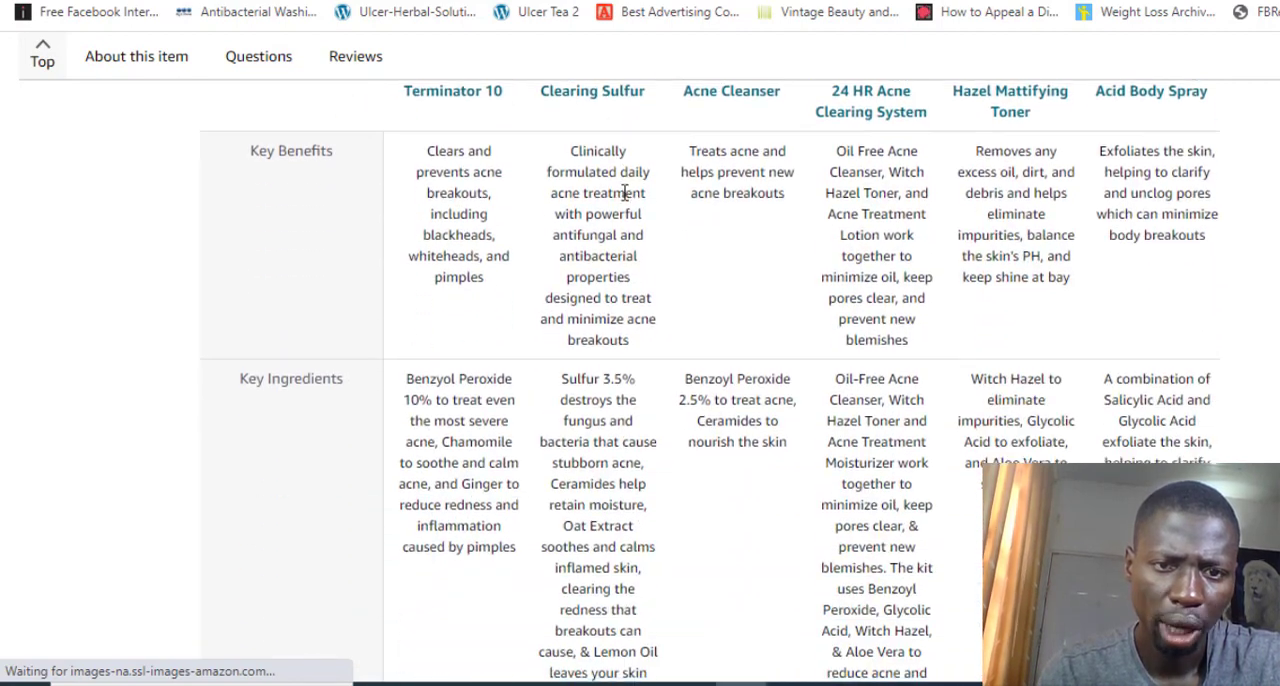
scroll(625, 190, "up", 2)
scroll(625, 190, "up", 2)
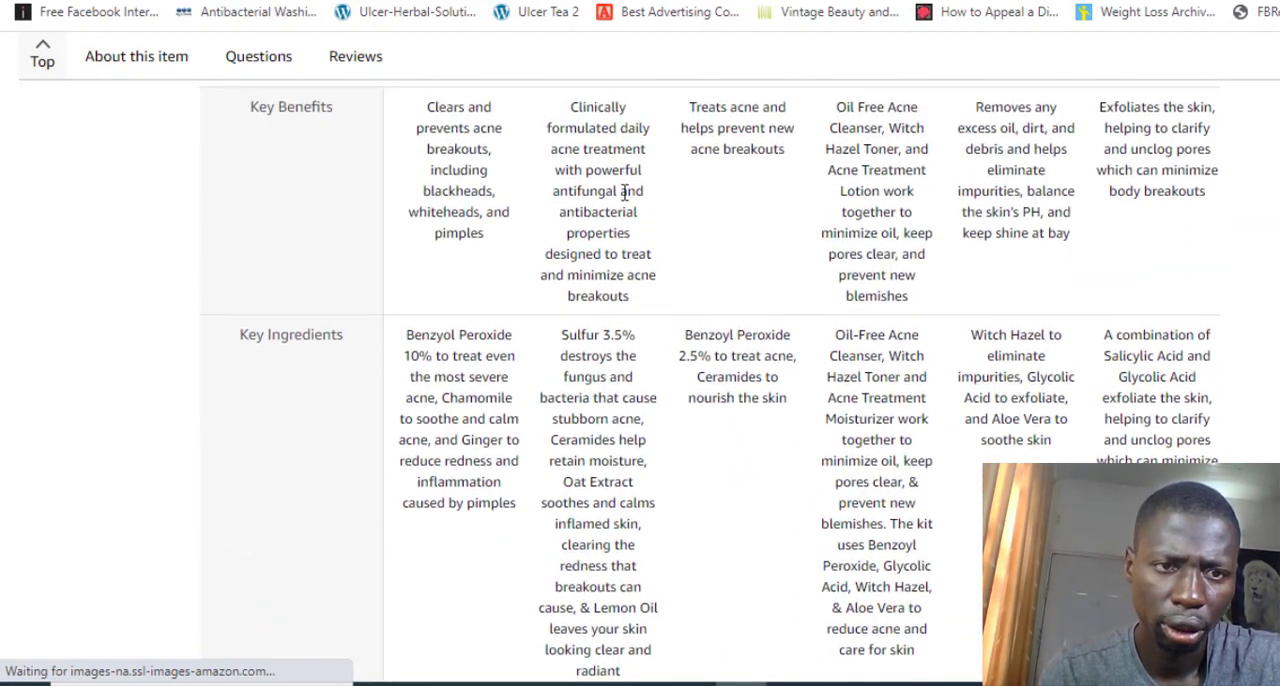
scroll(625, 191, "up", 2)
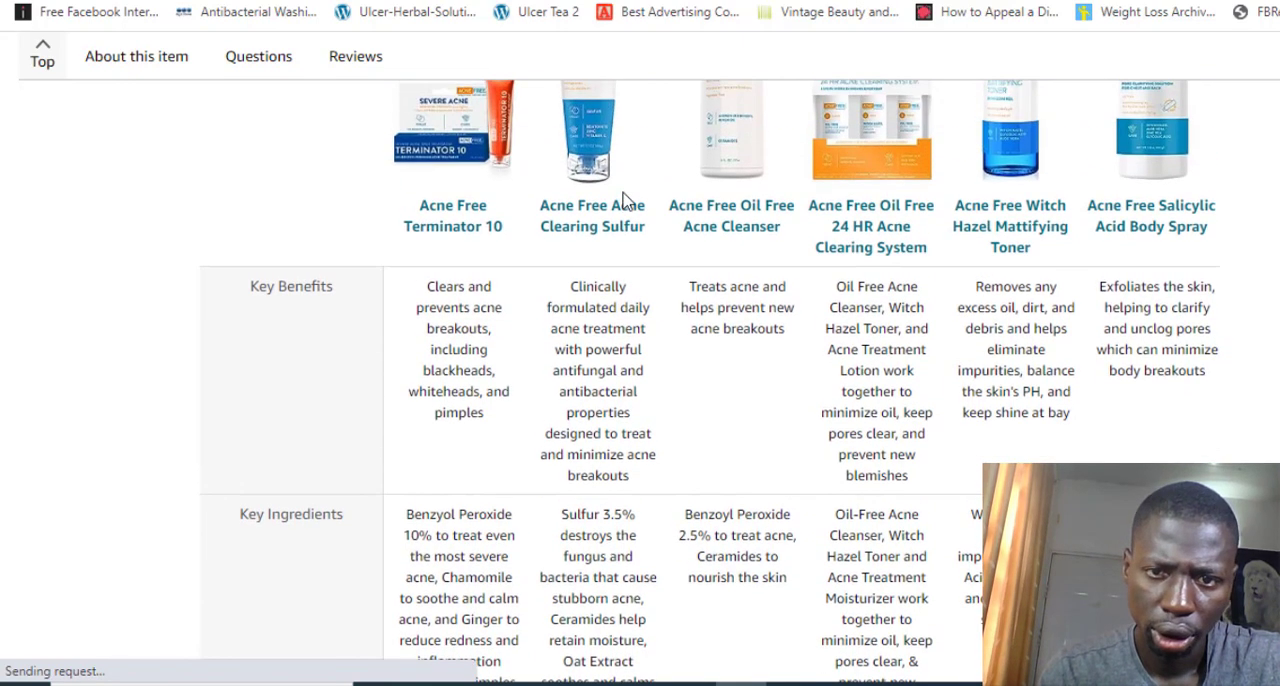
scroll(625, 200, "up", 2)
scroll(625, 200, "down", 1)
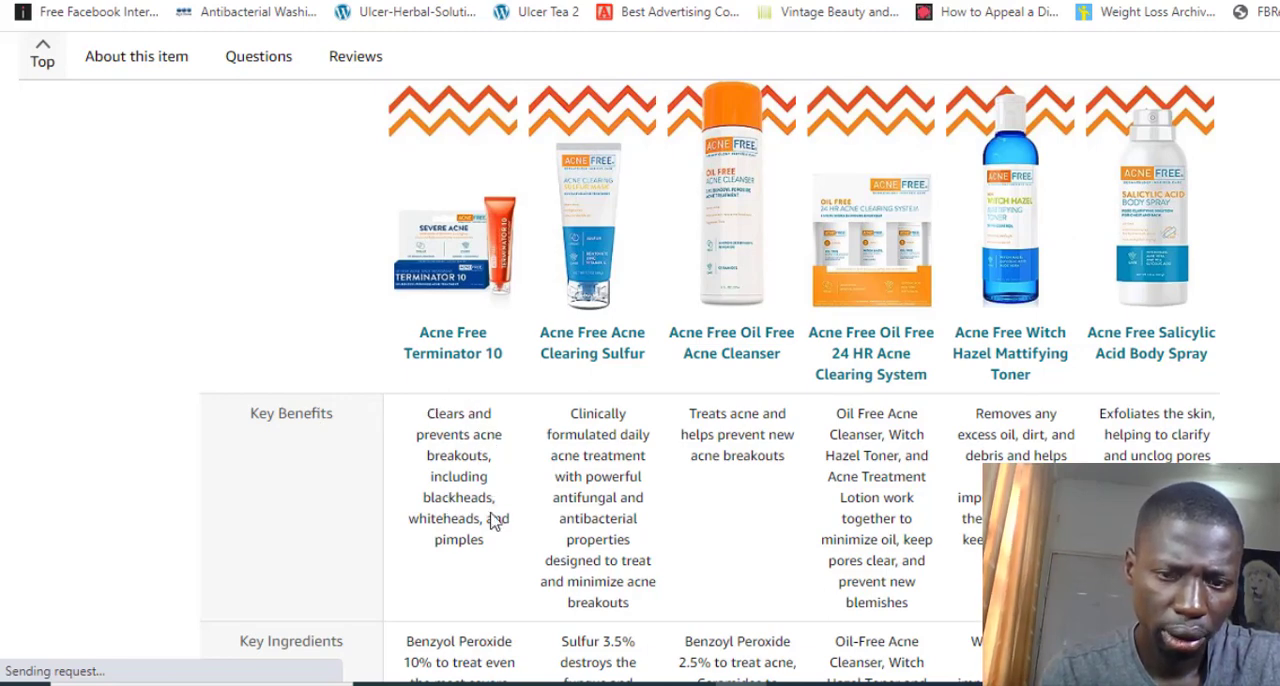
scroll(491, 522, "down", 1)
scroll(491, 527, "down", 8)
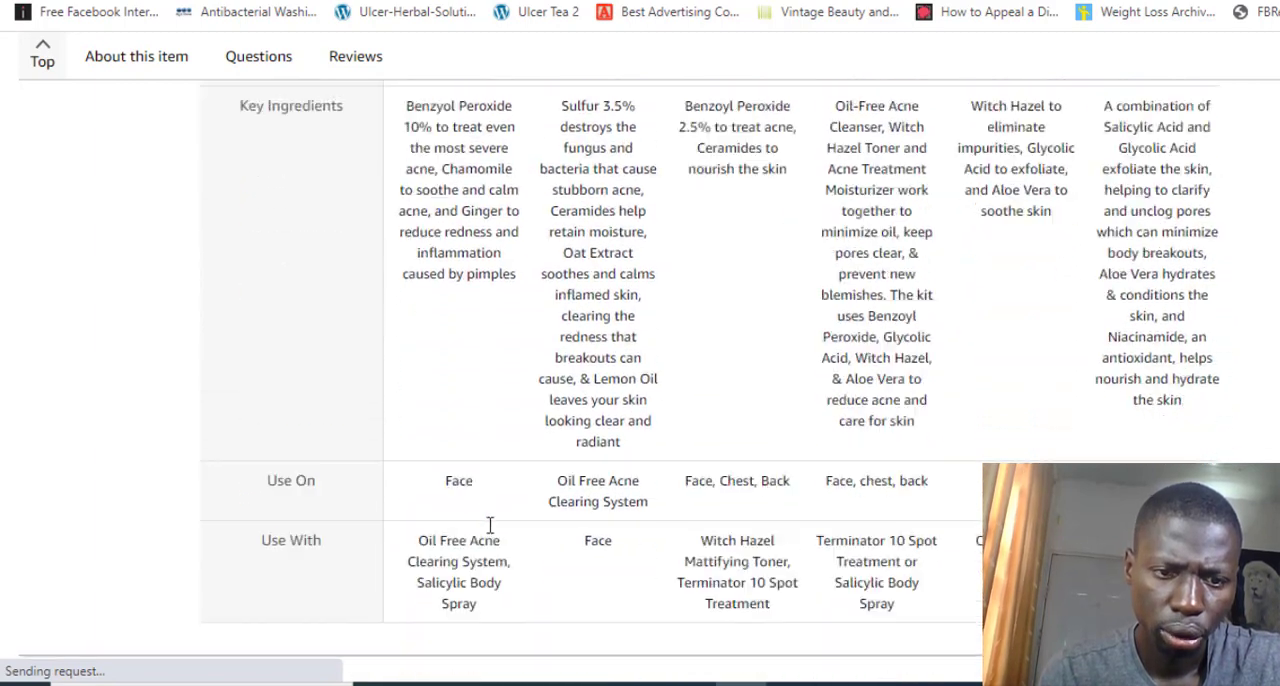
scroll(490, 532, "up", 1)
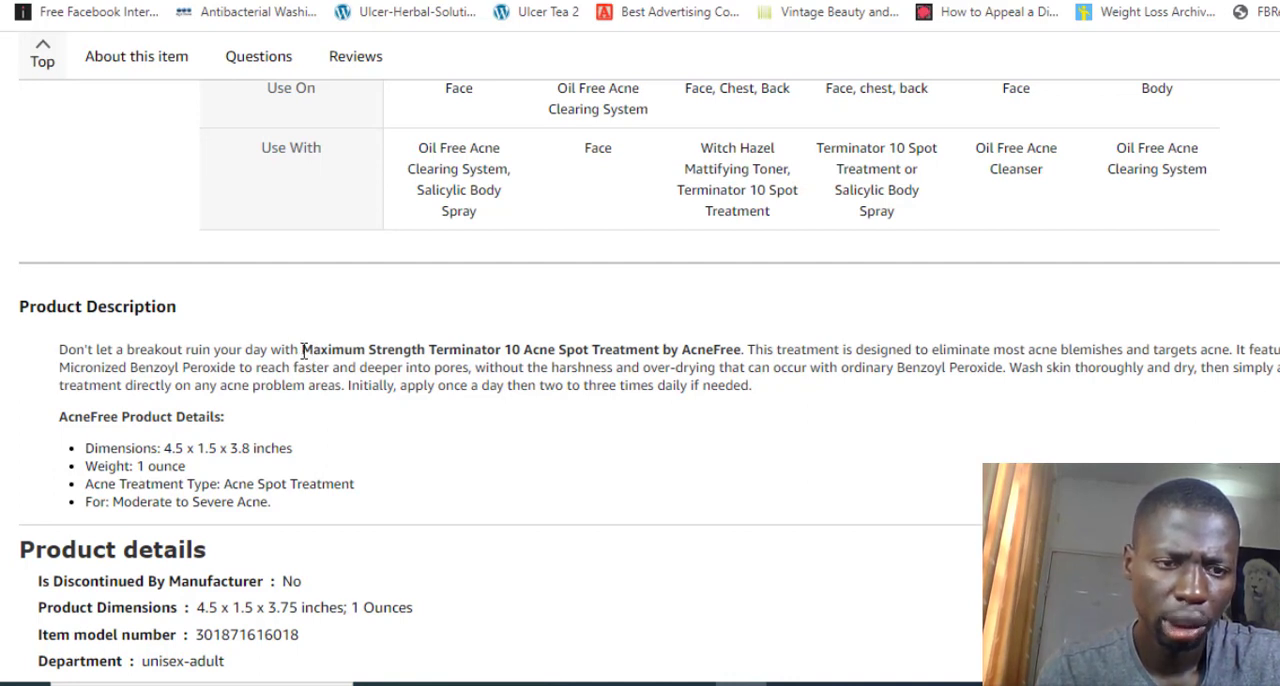
left_click_drag(303, 349, 752, 348)
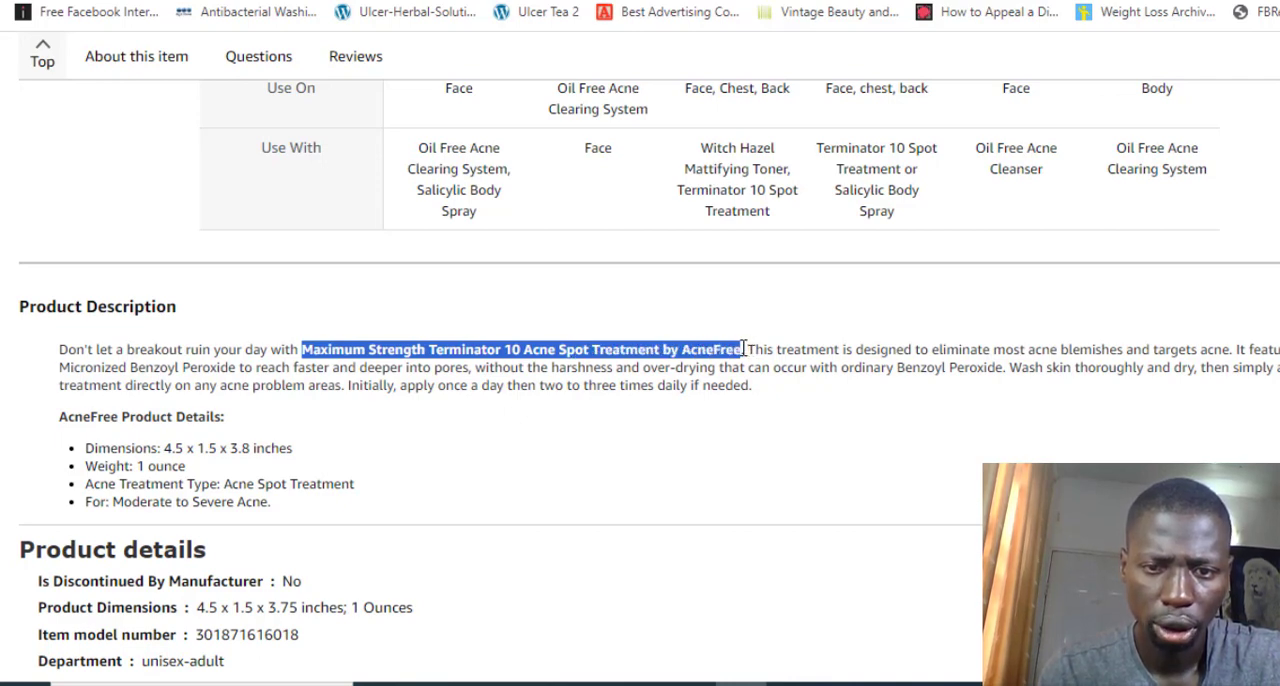
right_click(742, 348)
left_click(714, 346)
triple_click(714, 348)
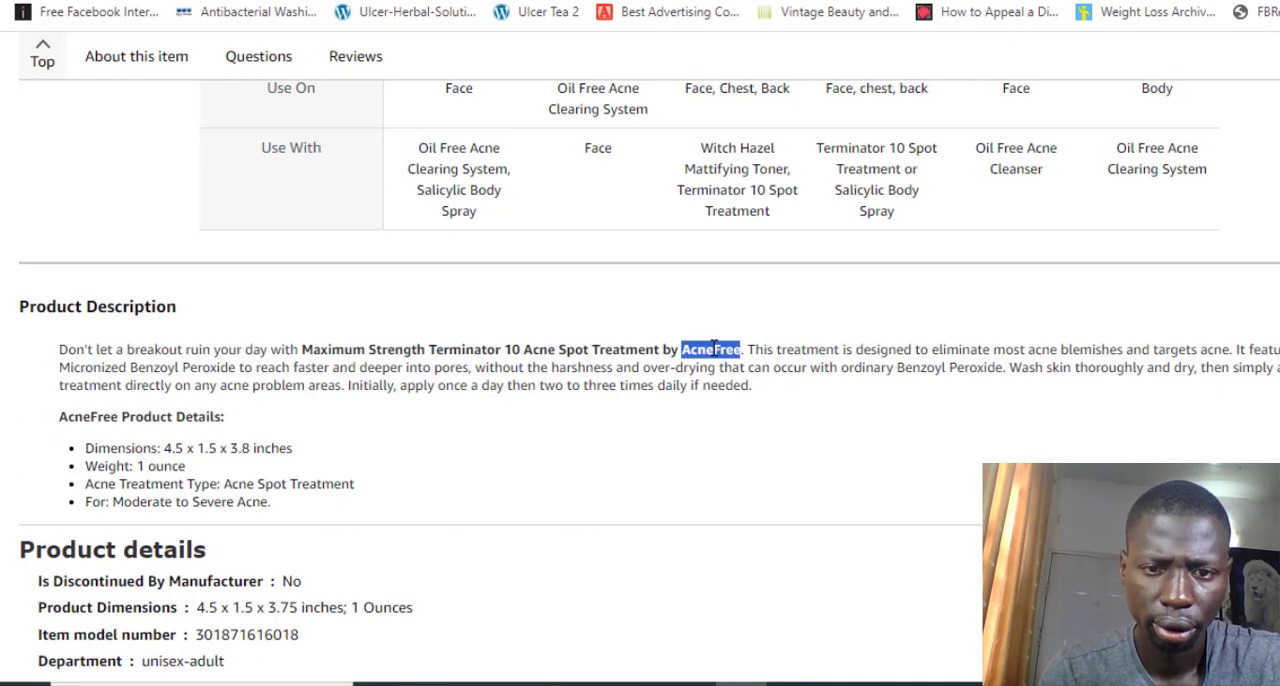
double_click(714, 346)
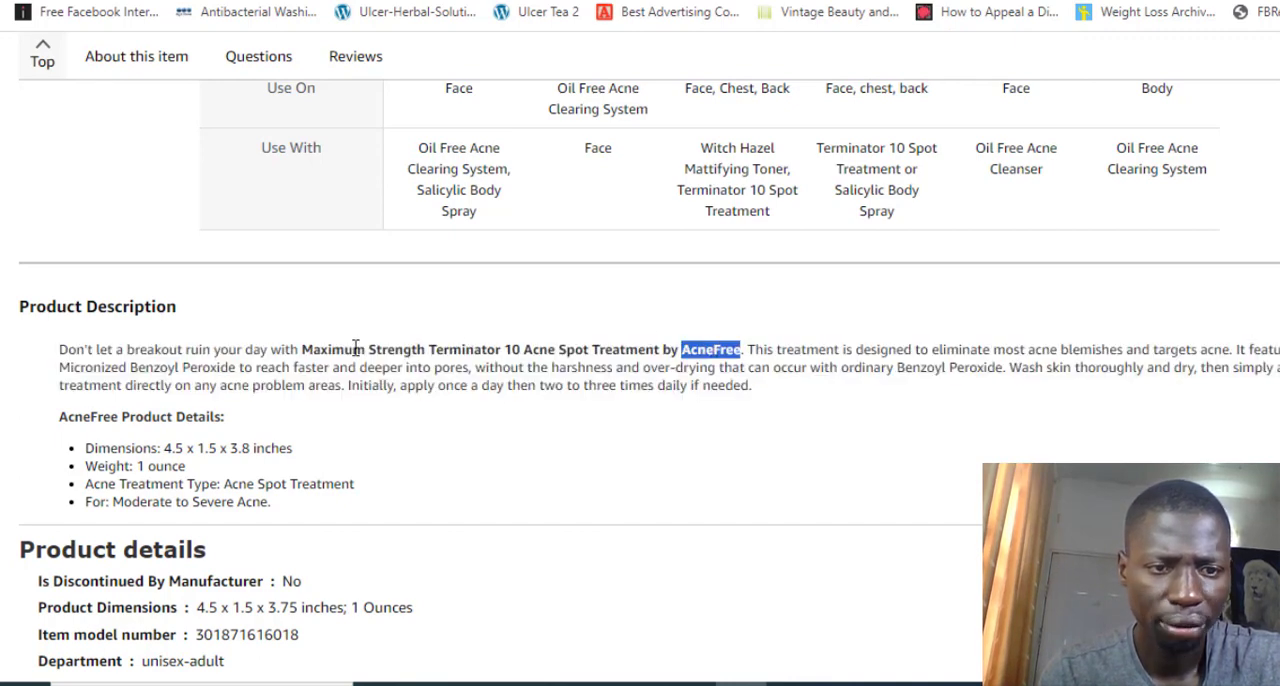
Copy "Maximum Strength Terminator 10 Acne Spot Treatment by AcneFree" from the Product Description and replace the Elementor heading's title with it
left_click_drag(305, 346, 731, 346)
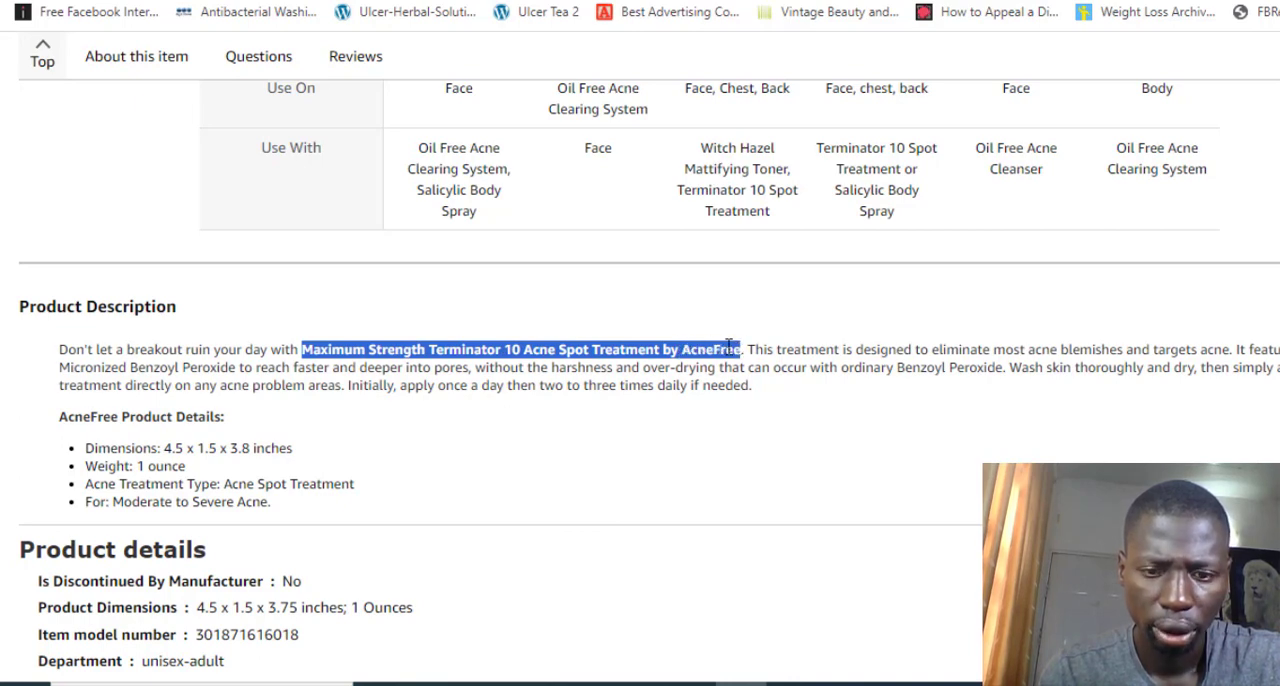
right_click(729, 345)
left_click(770, 360)
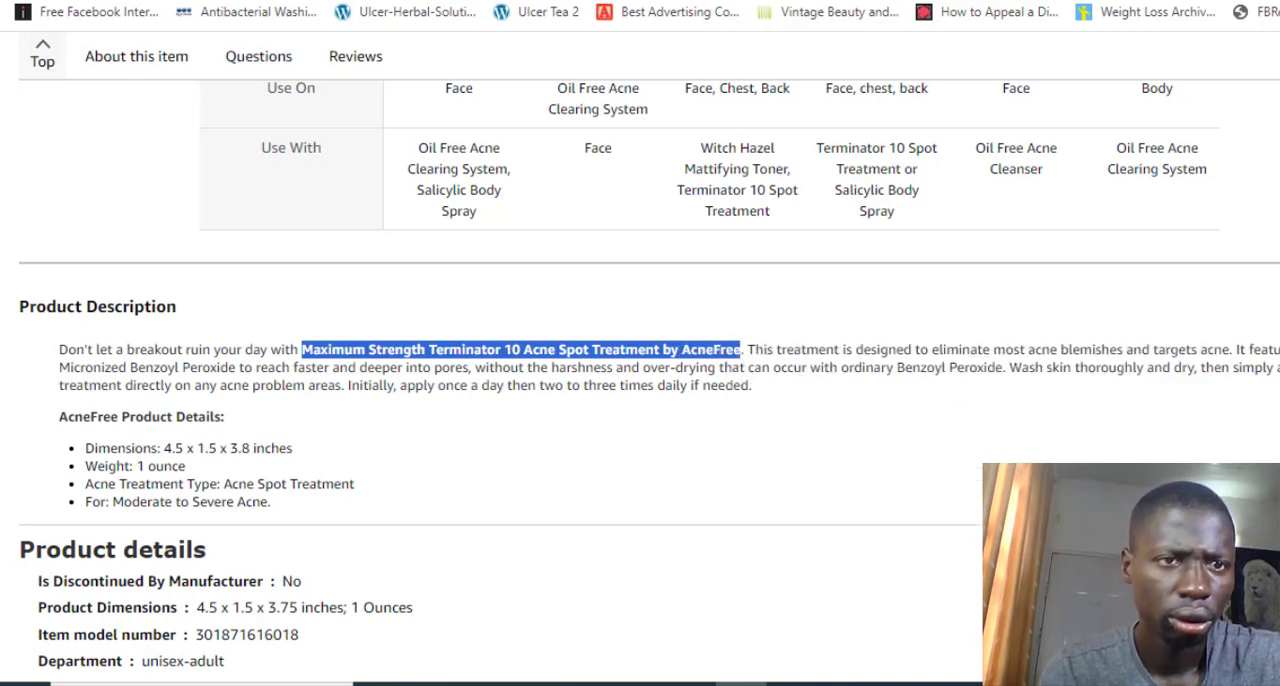
left_click(290, 1)
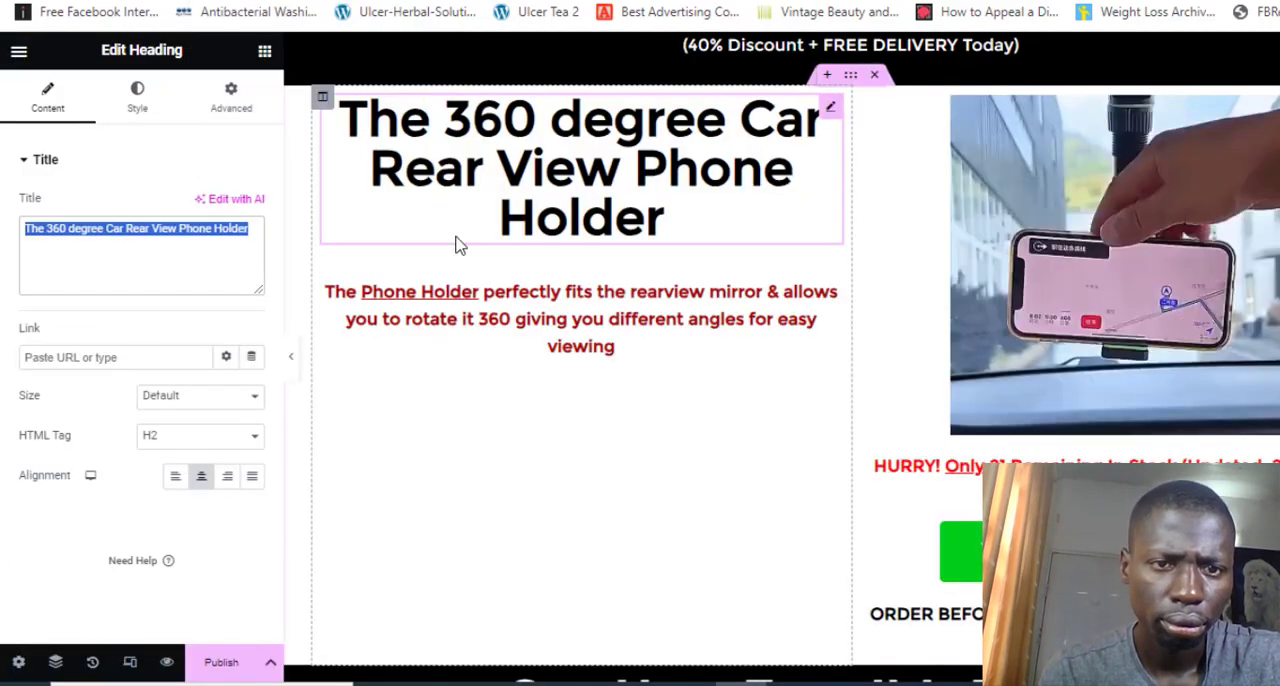
key("ctrl+v")
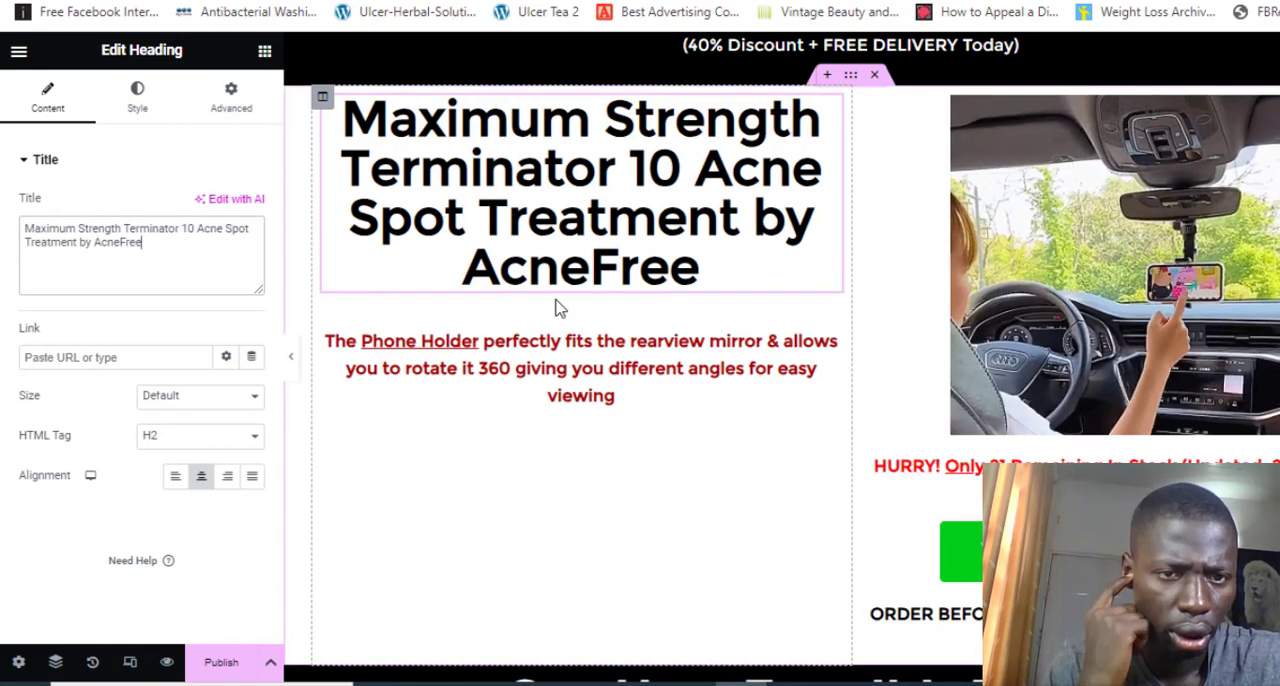
Open the red Phone Holder paragraph for editing and check the listing's Product Description paragraph for replacement text
left_click(557, 337)
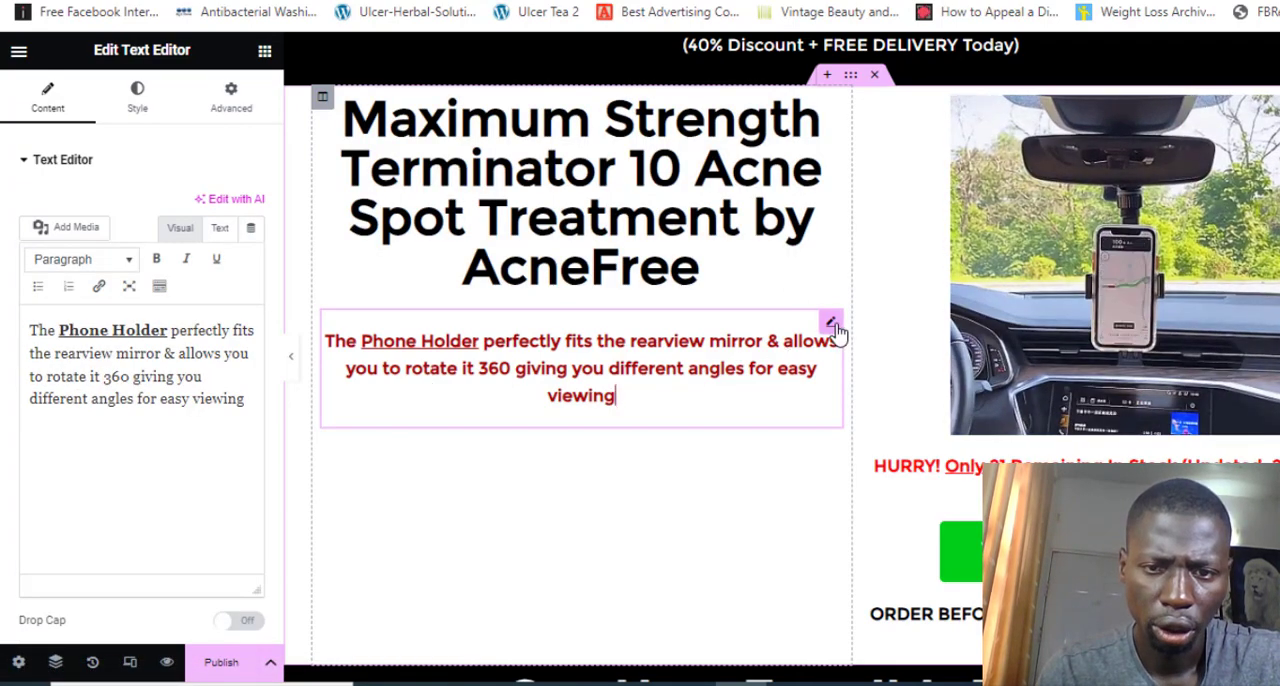
left_click(834, 326)
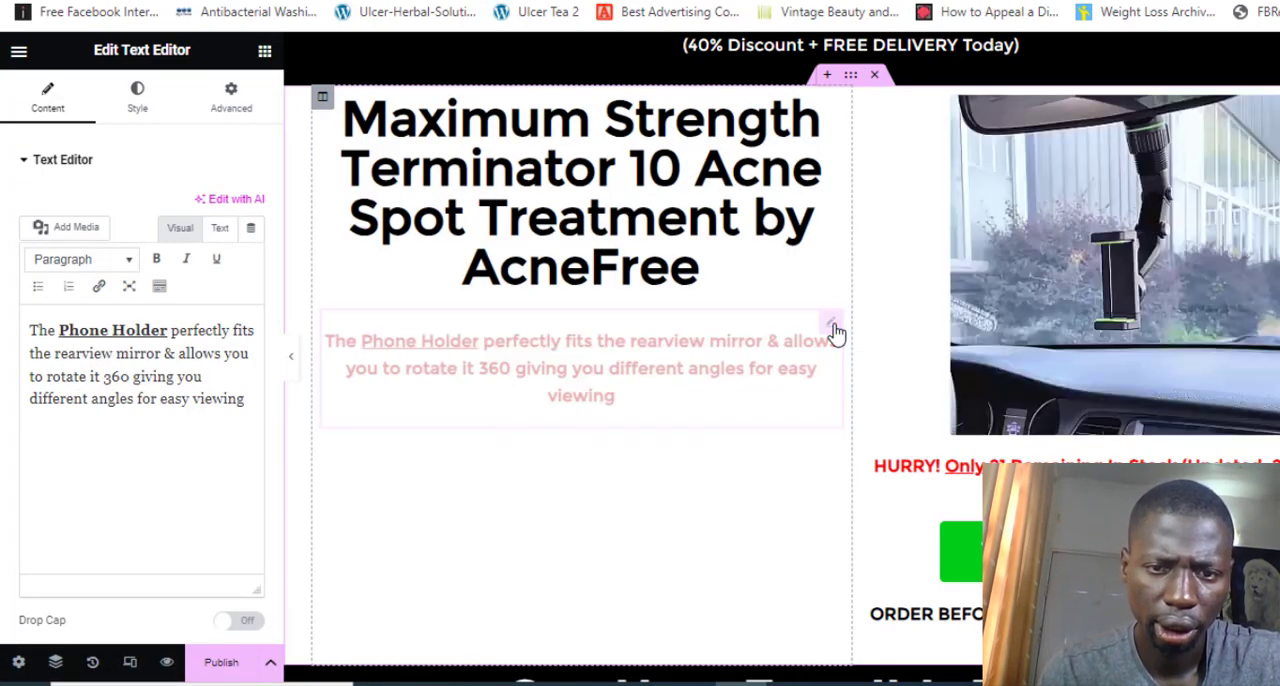
left_click(183, 418)
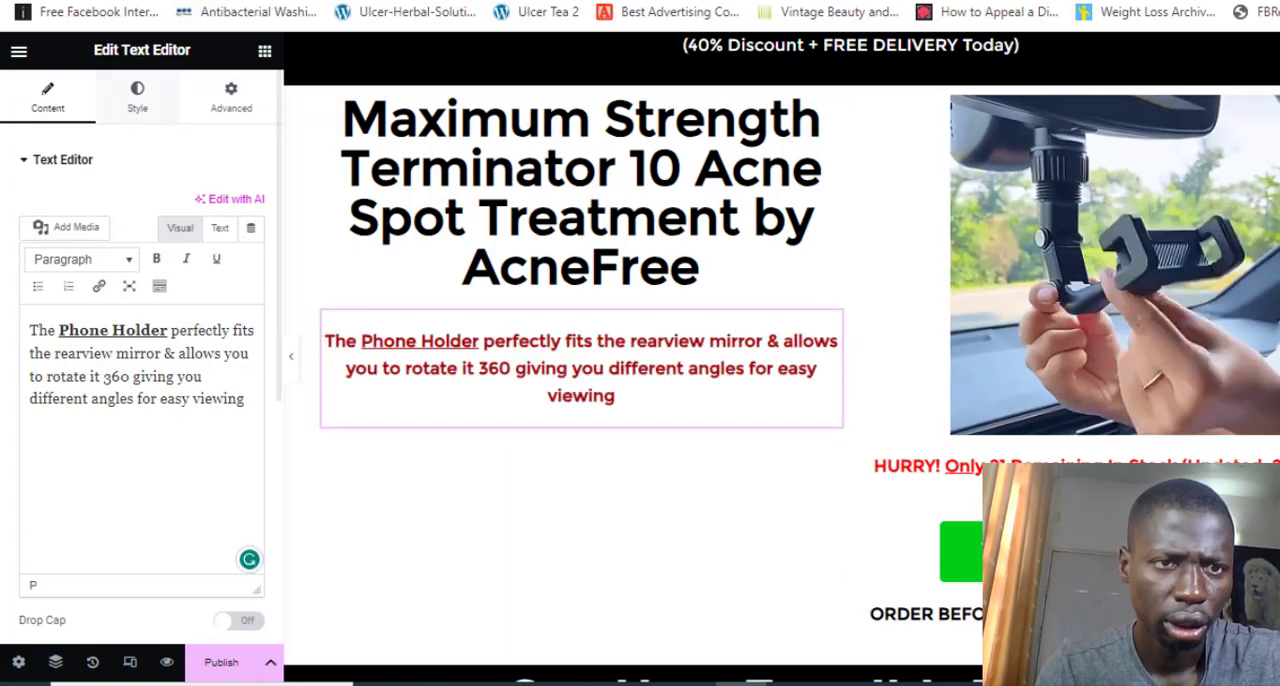
left_click(254, 1)
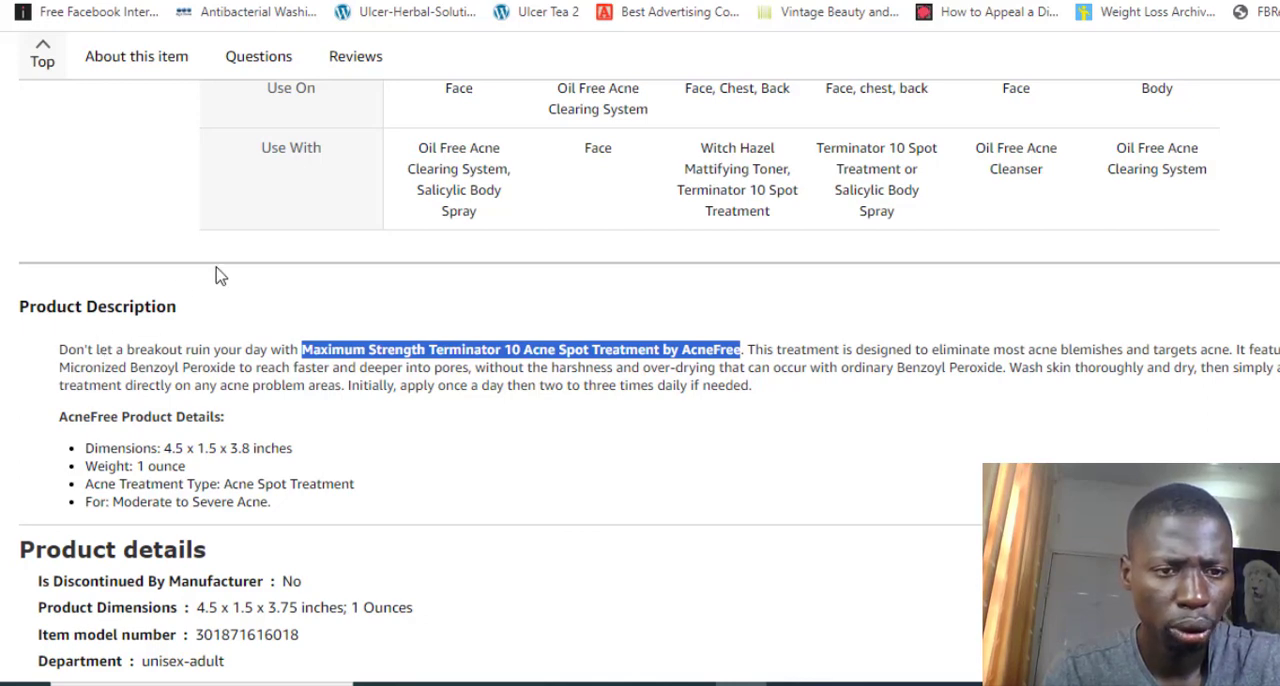
triple_click(87, 360)
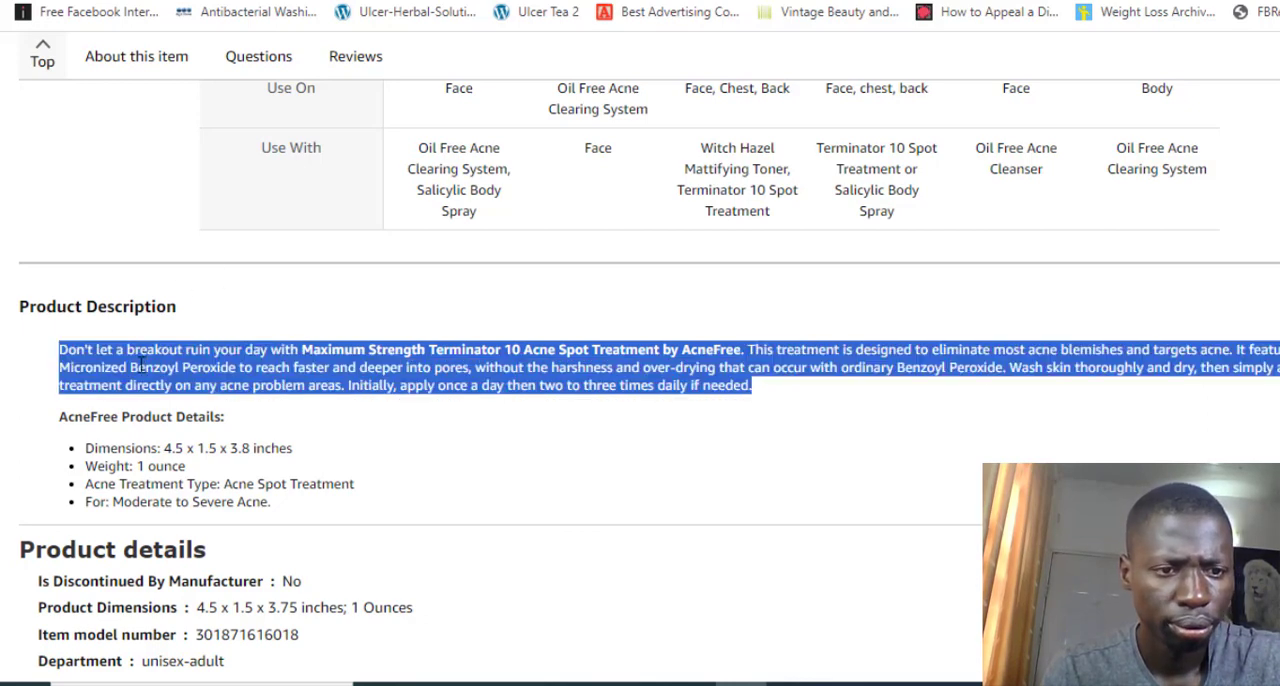
left_click(140, 364)
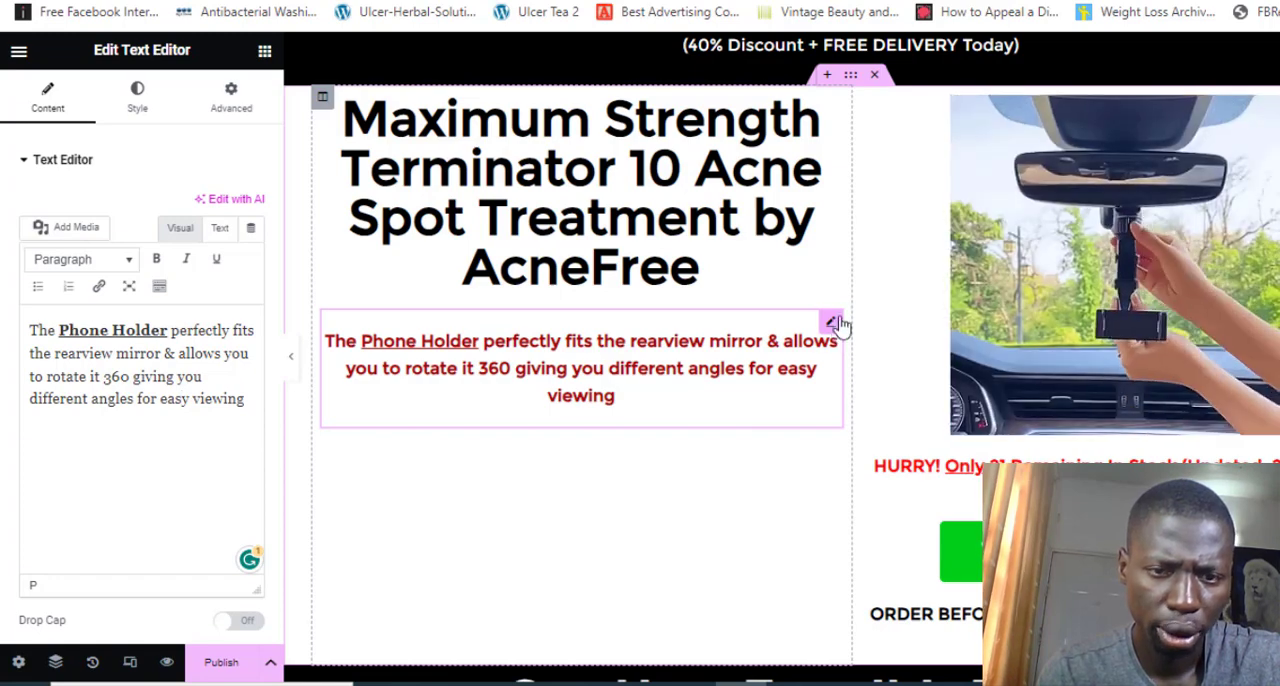
left_click(722, 392)
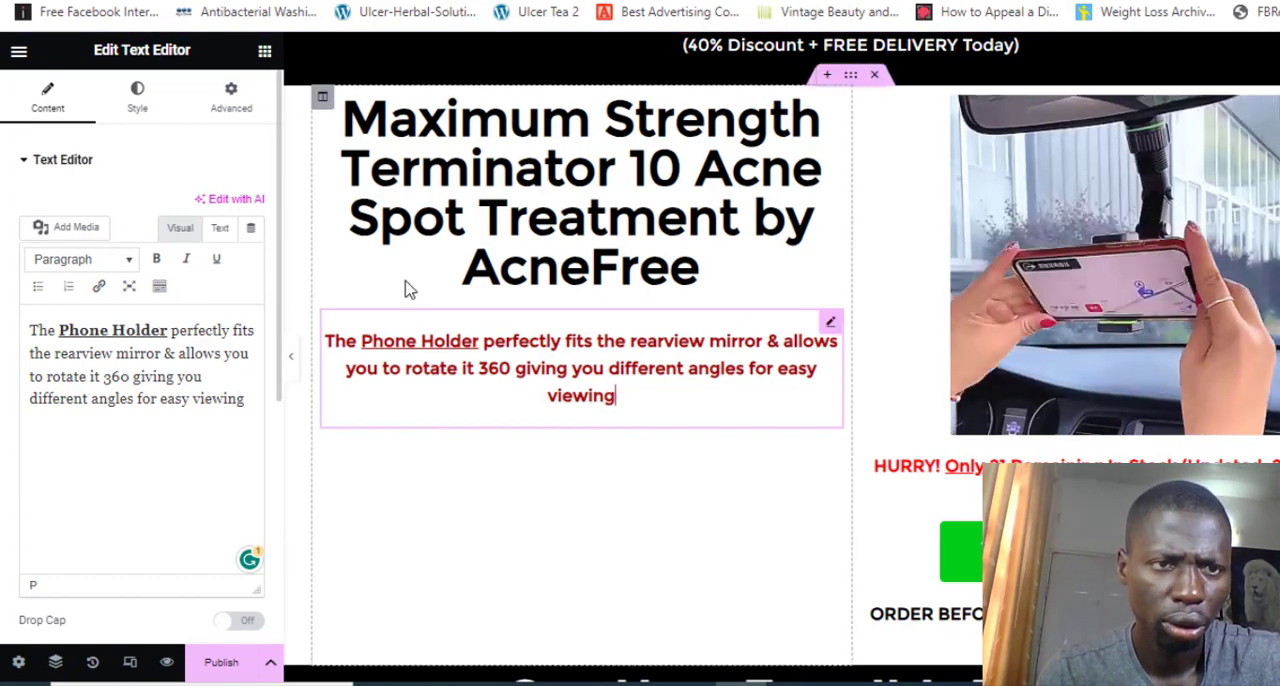
left_click(262, 1)
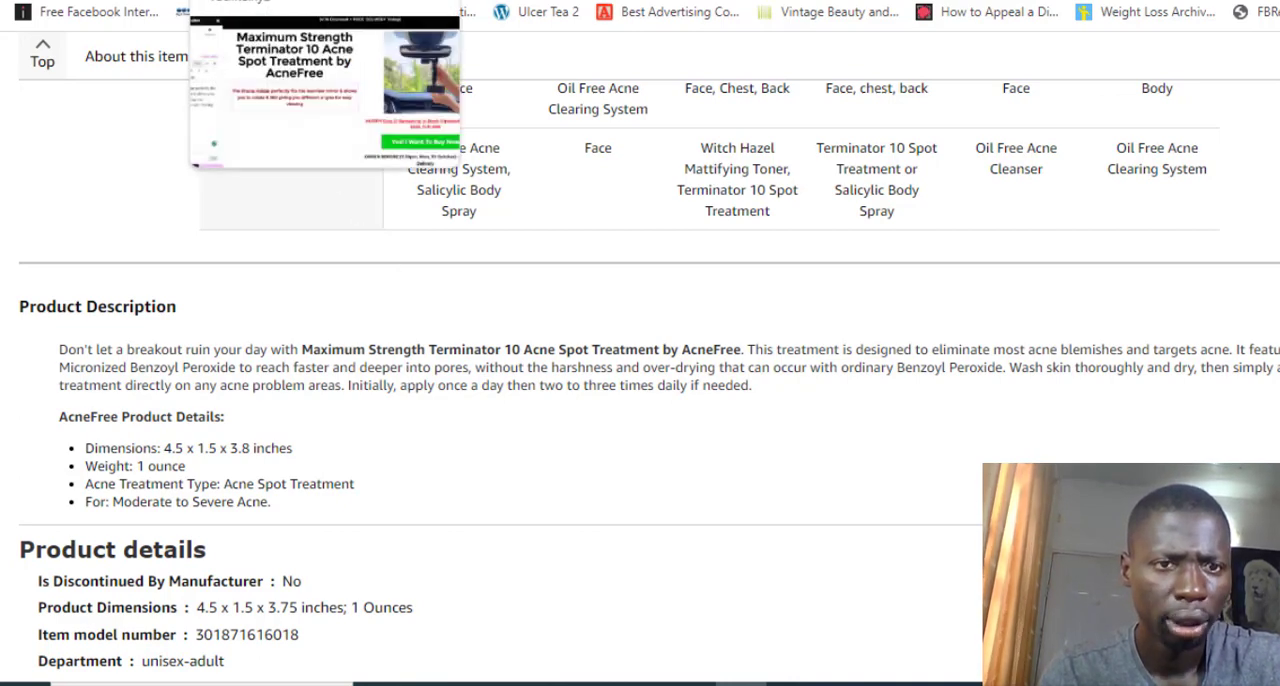
left_click(246, 1)
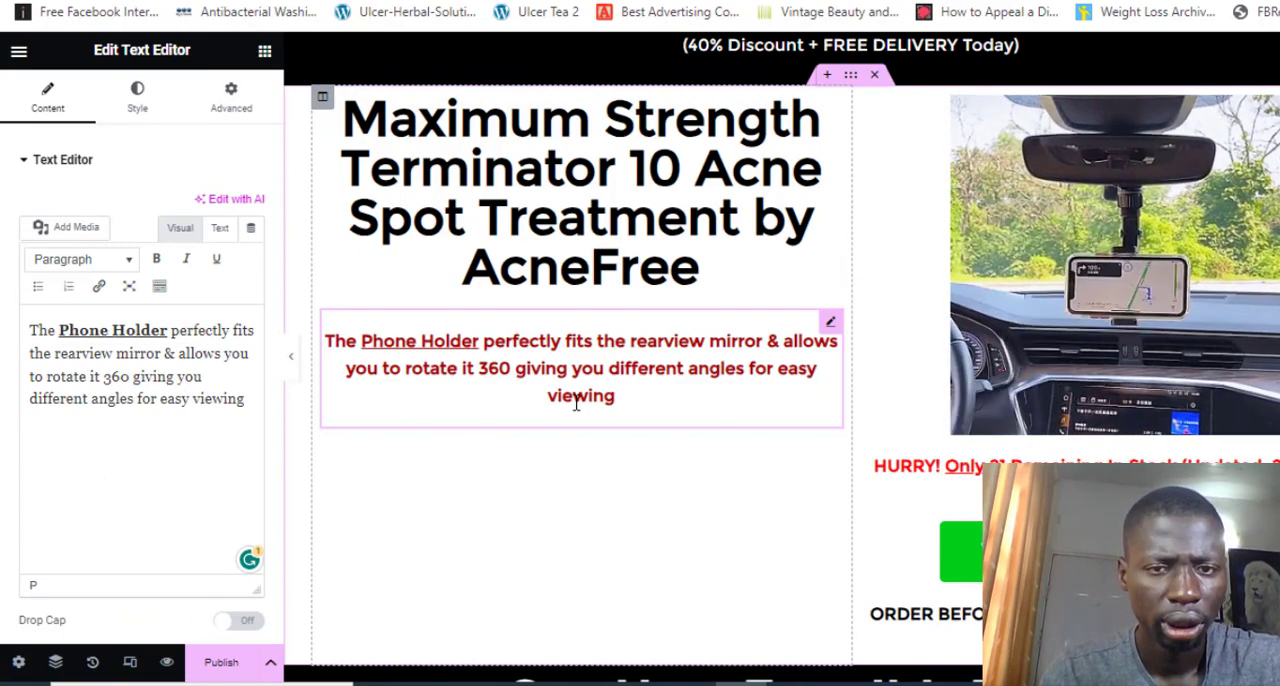
Select the phone holder image beside the main heading and copy the image address of the Amazon listing's How to Use picture
scroll(576, 404, "down", 1)
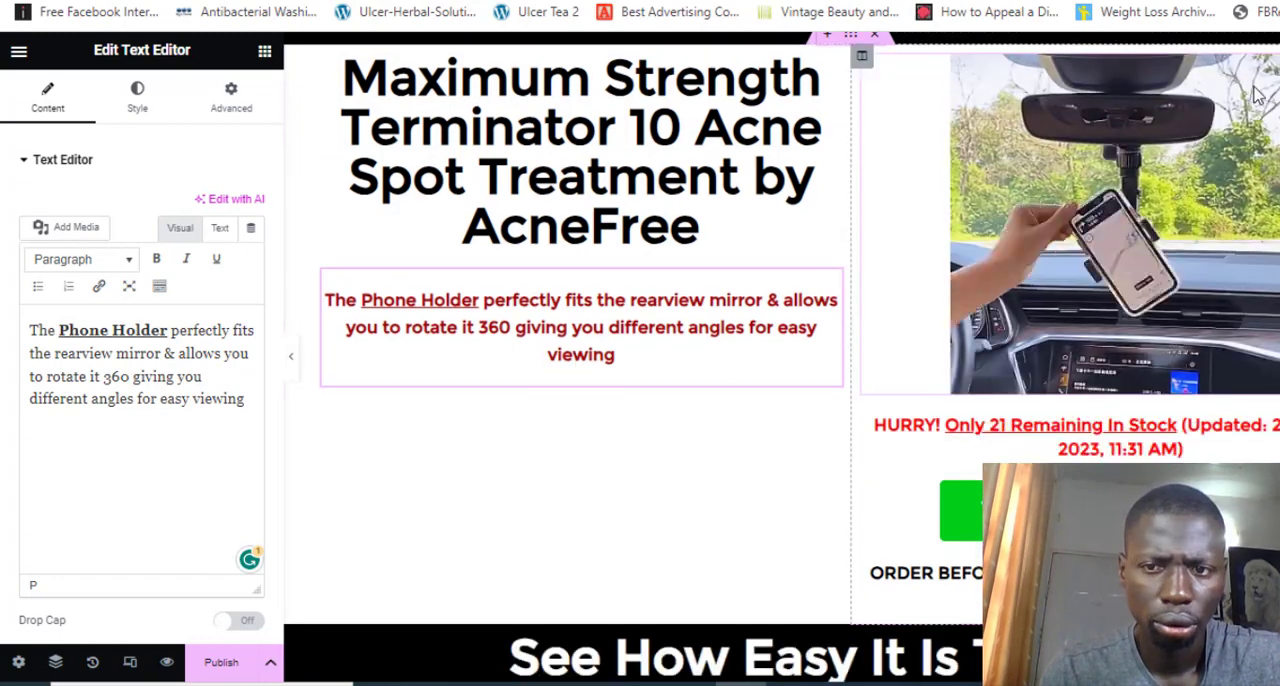
left_click(1058, 294)
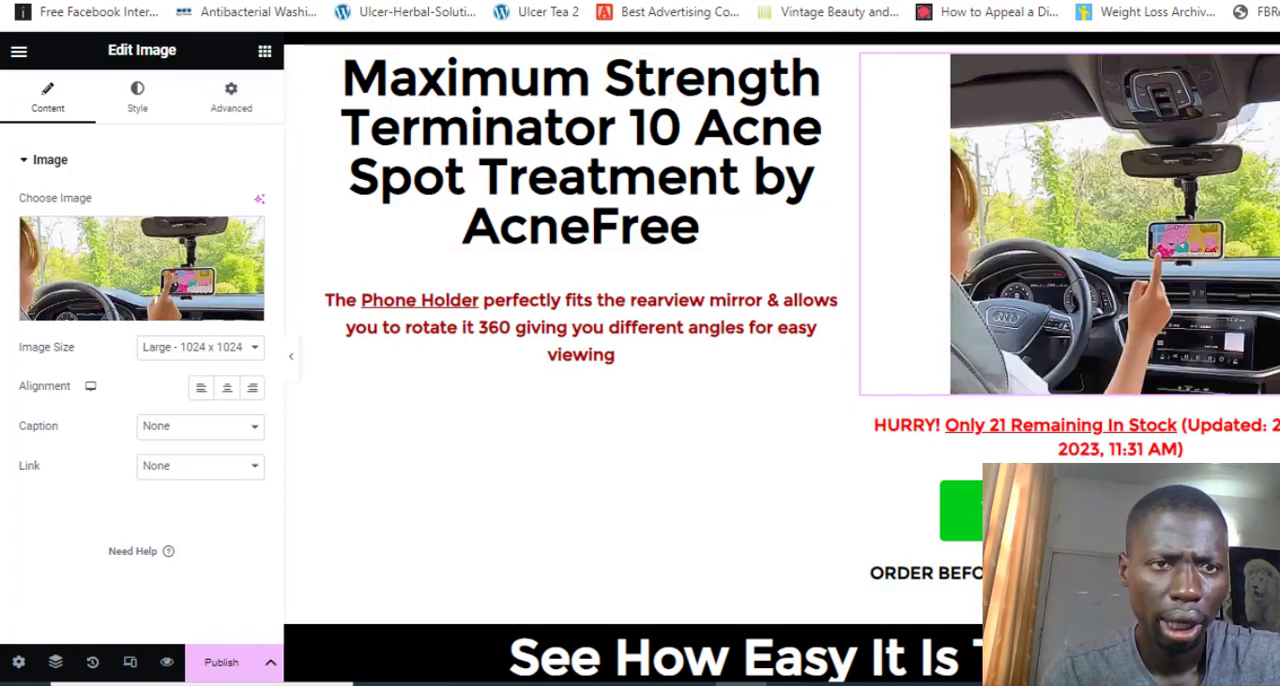
left_click(300, 1)
scroll(378, 319, "down", 3)
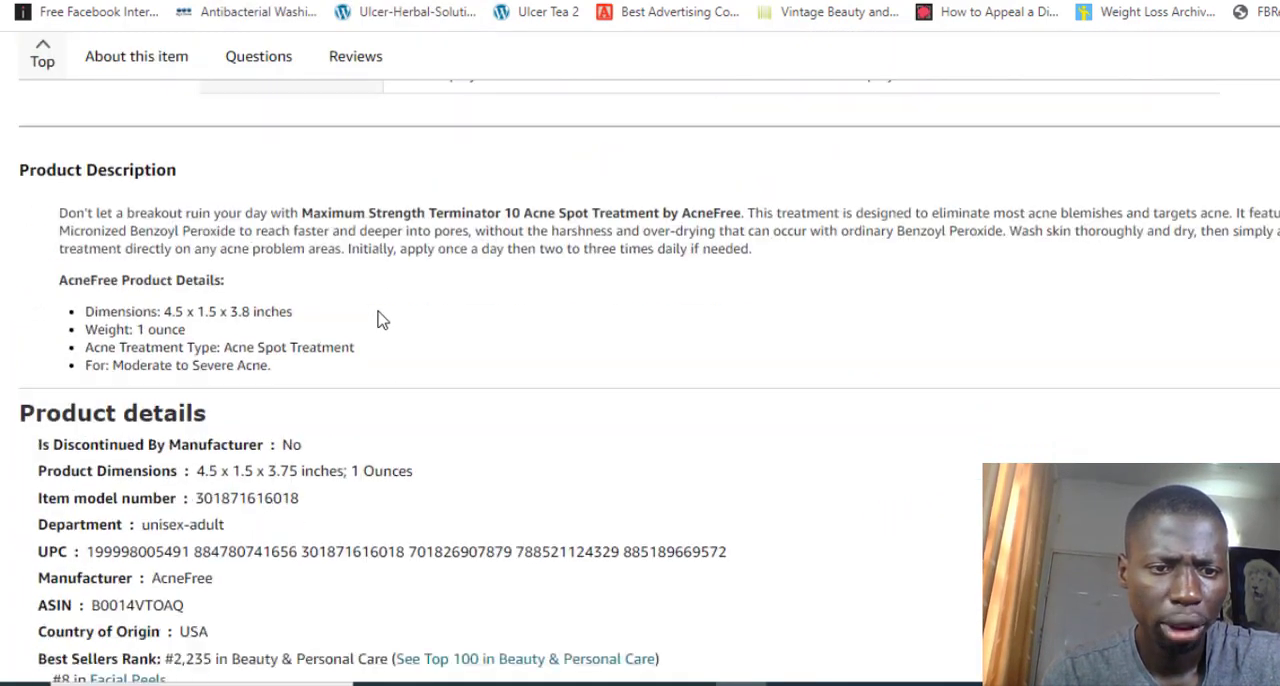
scroll(378, 319, "up", 10)
scroll(378, 319, "up", 10)
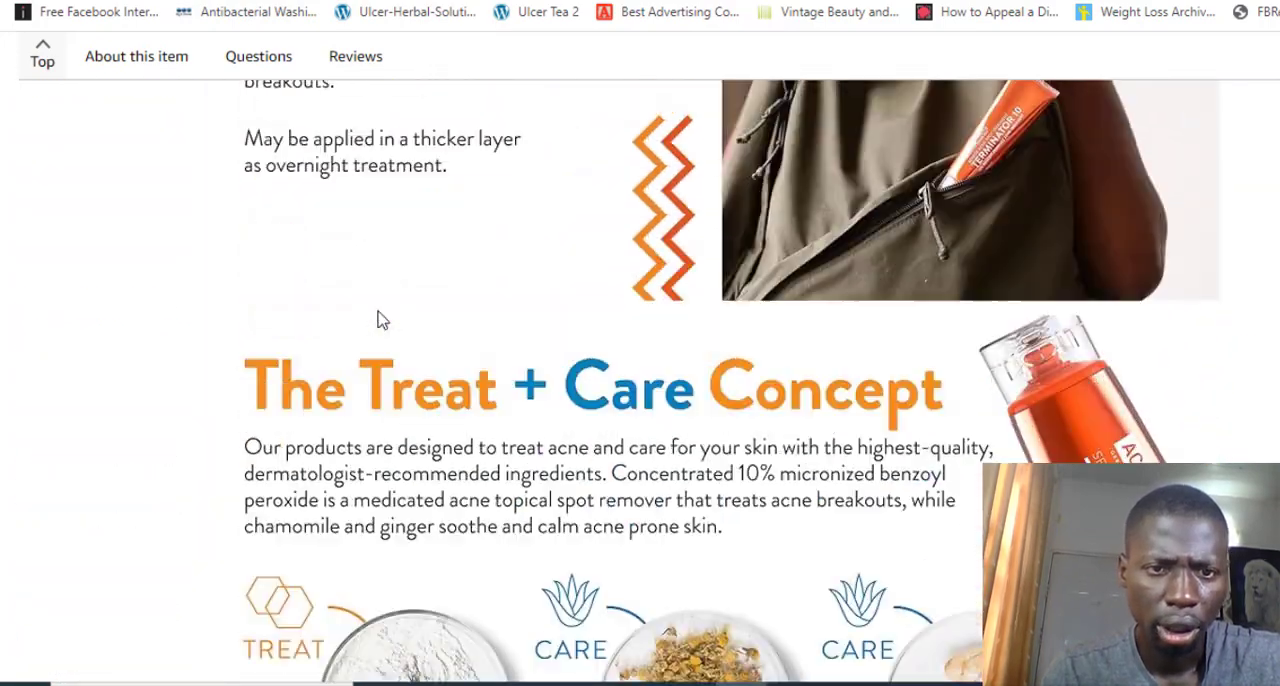
scroll(378, 319, "up", 1)
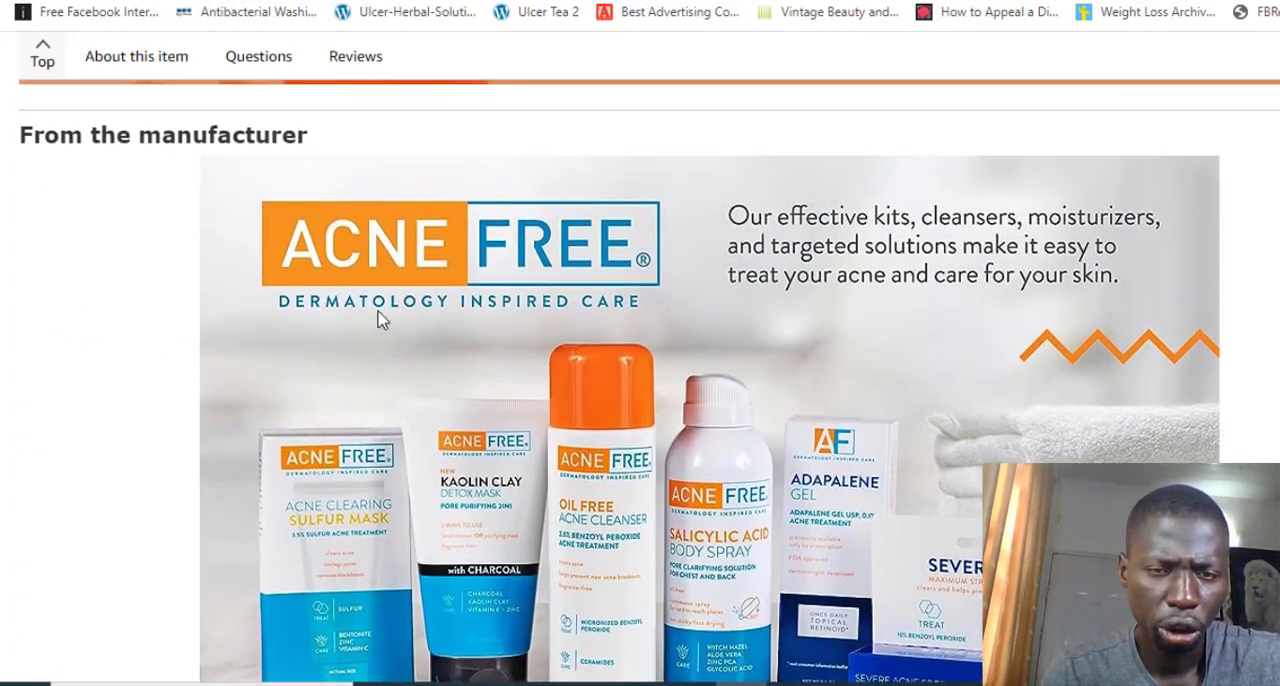
scroll(378, 319, "down", 7)
scroll(378, 319, "down", 2)
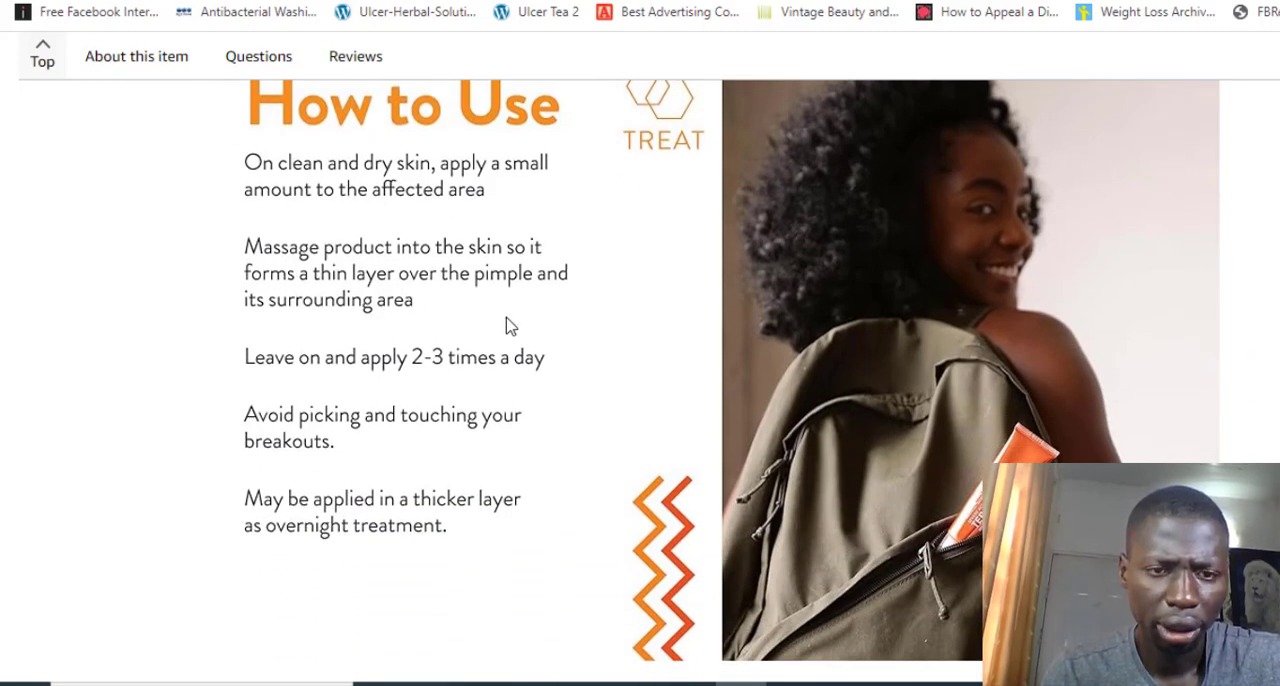
right_click(632, 325)
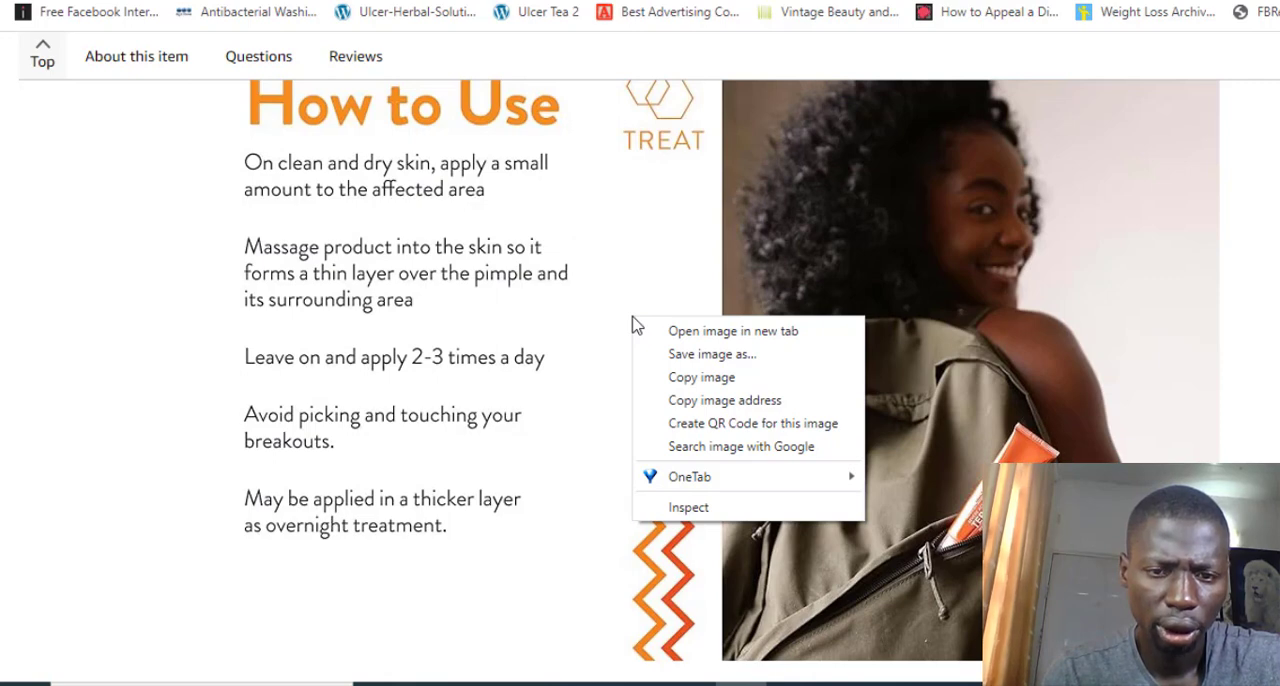
left_click(717, 401)
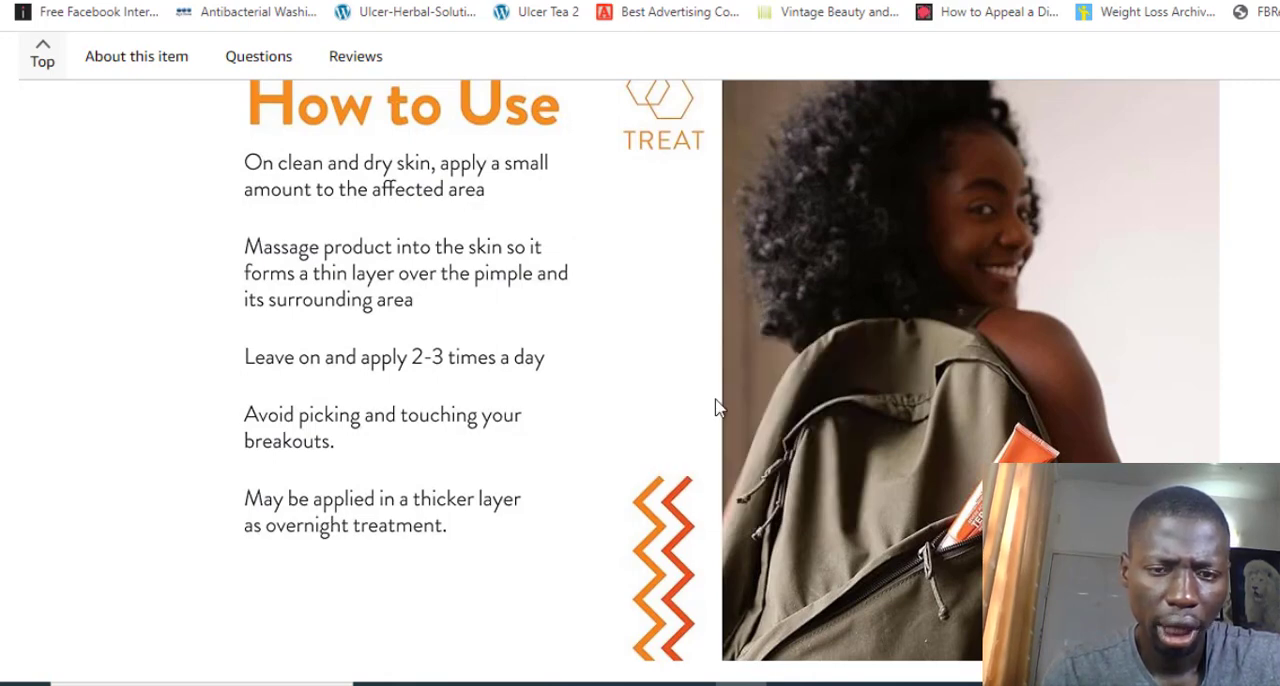
right_click(584, 272)
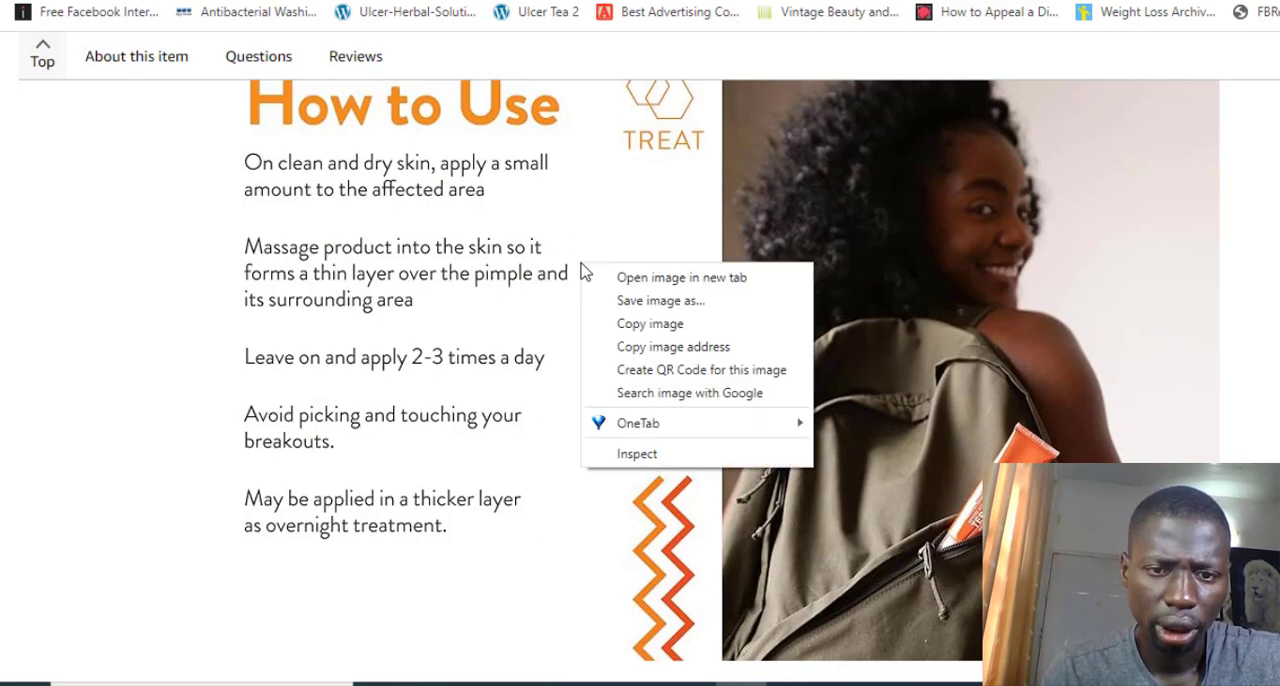
left_click(694, 349)
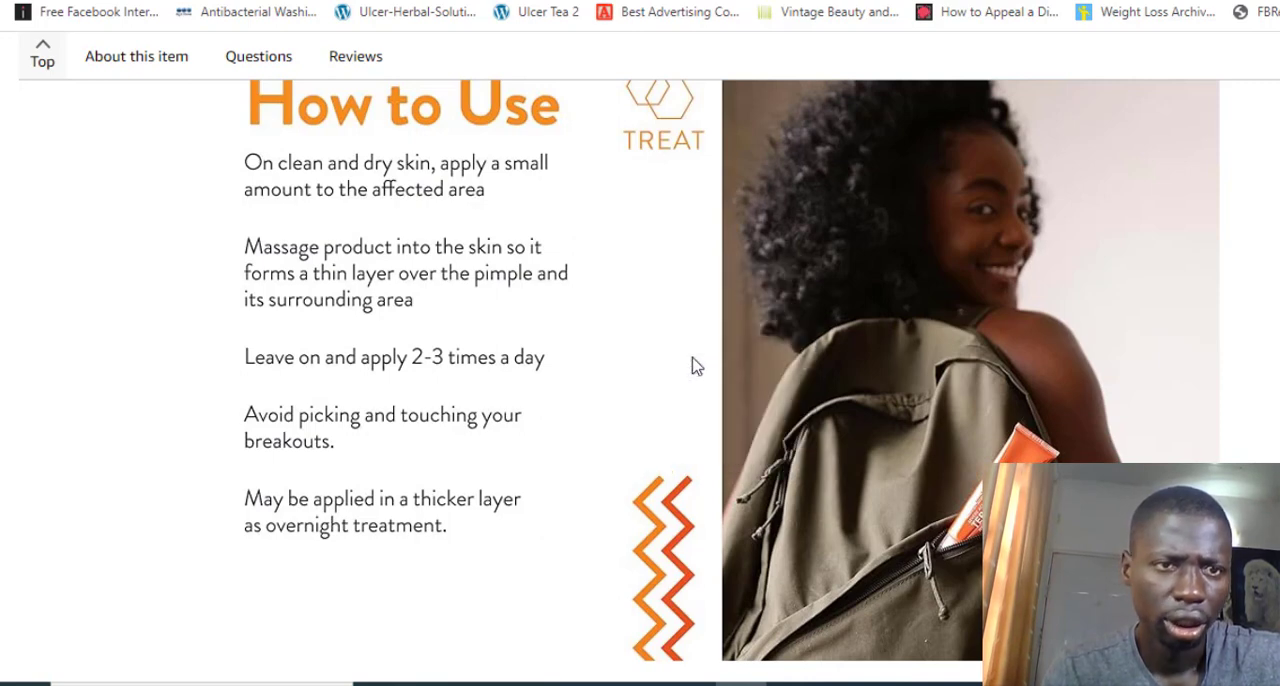
Replace the selected phone holder image with the How to Use picture by inserting it from the copied URL
left_click(240, 1)
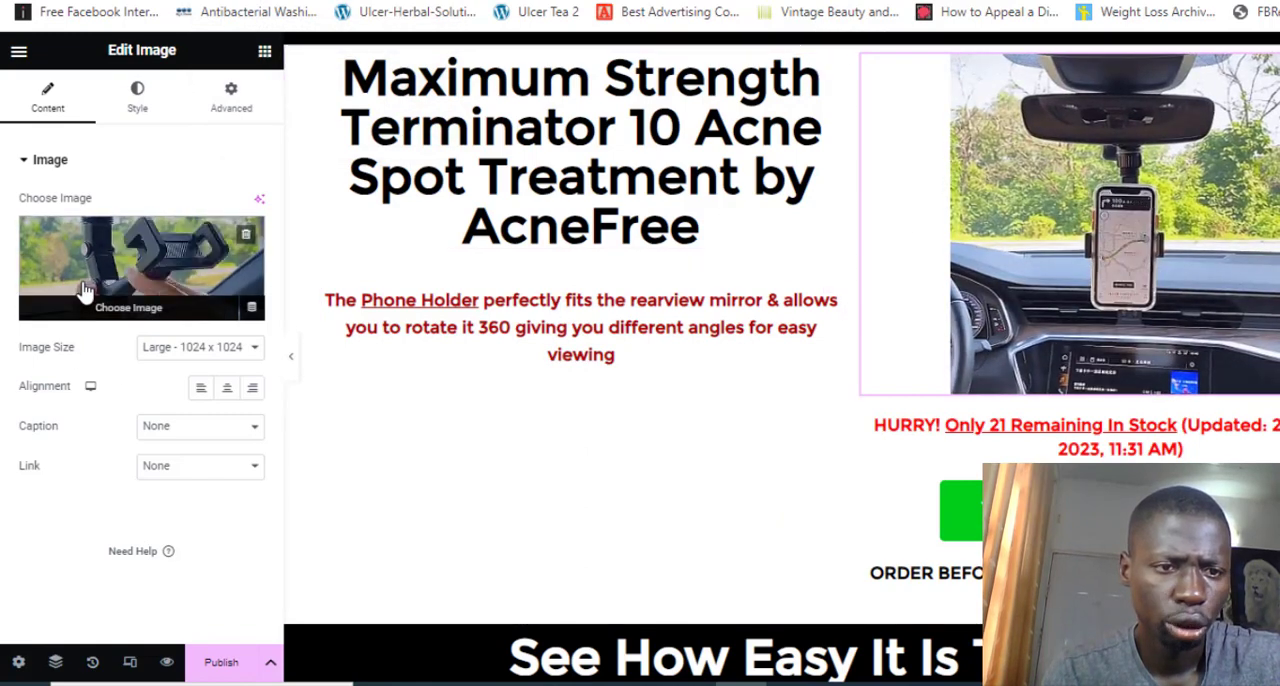
left_click(85, 290)
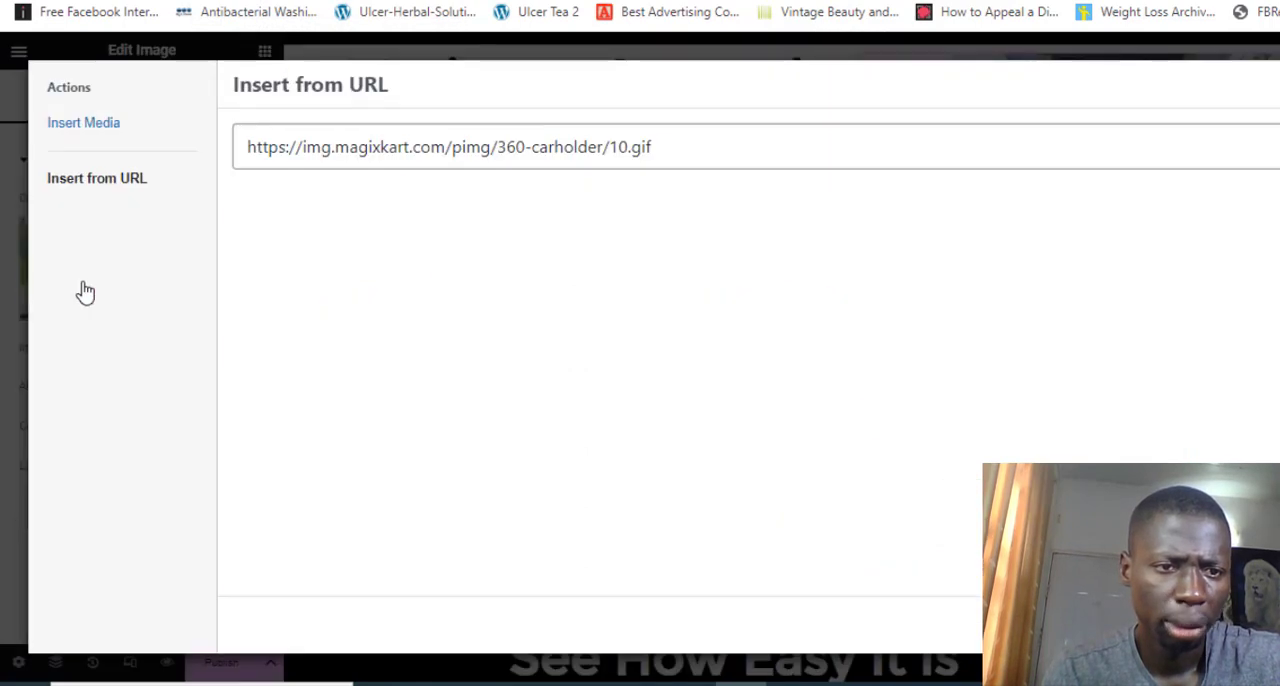
left_click(108, 190)
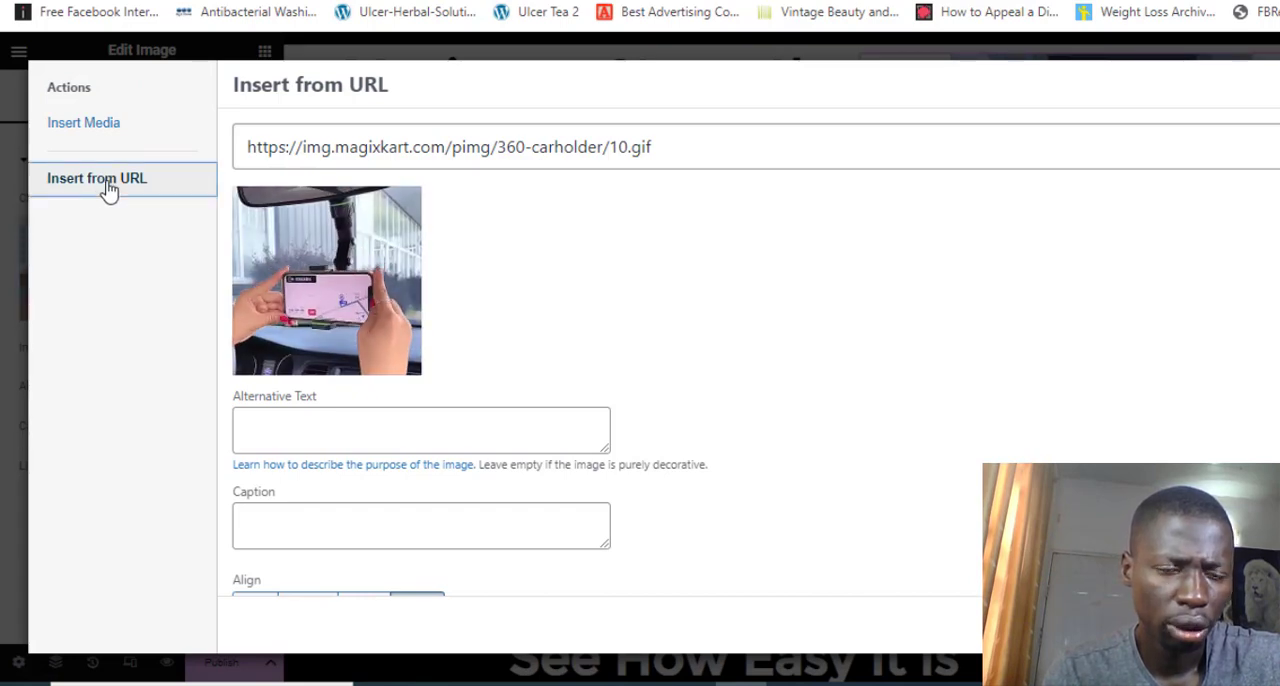
double_click(381, 147)
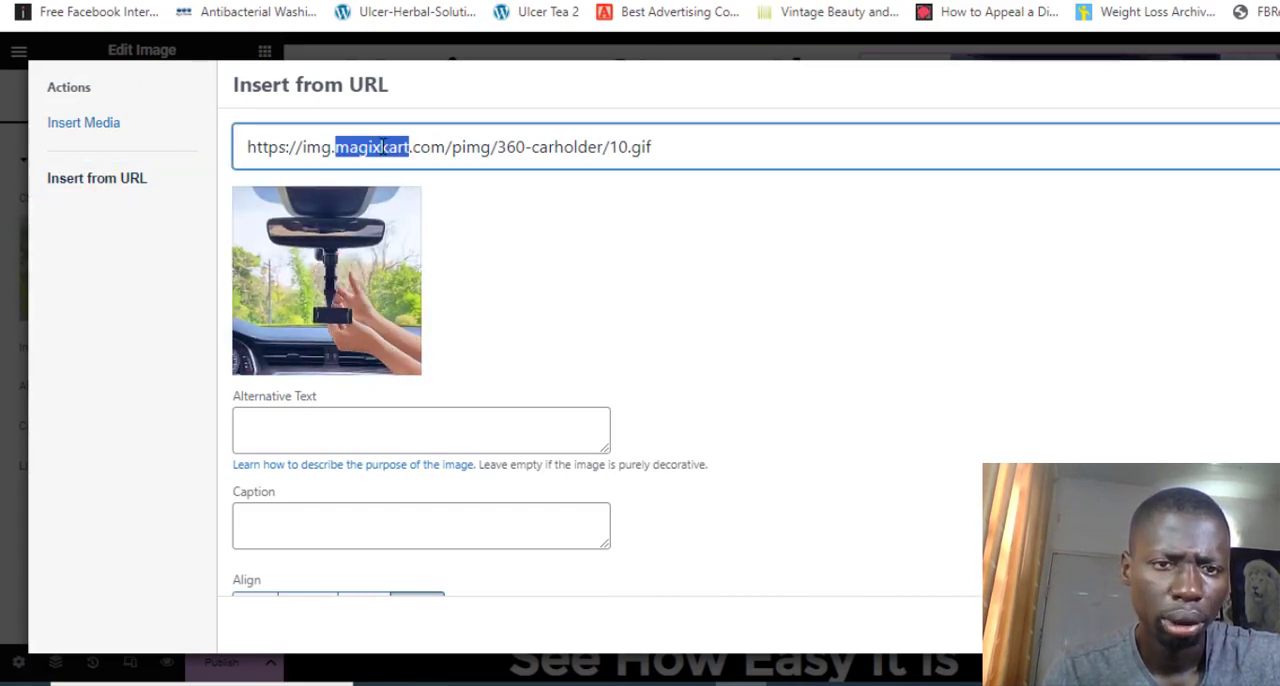
triple_click(383, 147)
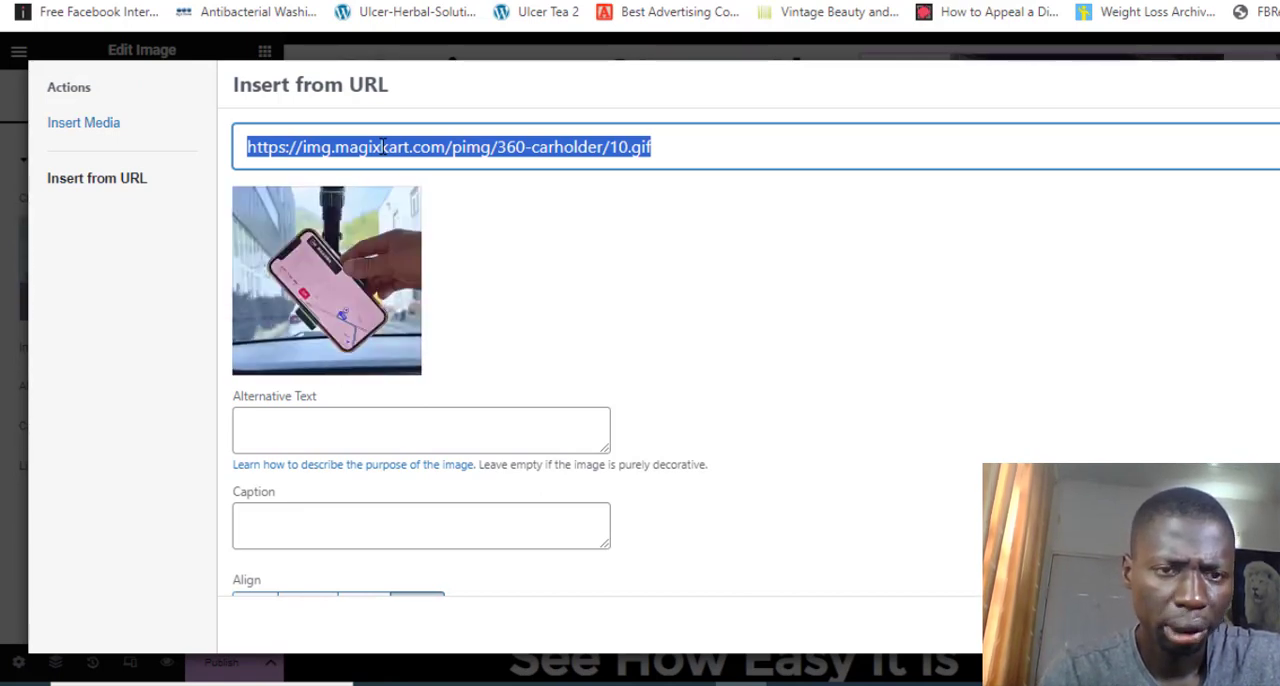
key("ctrl+v")
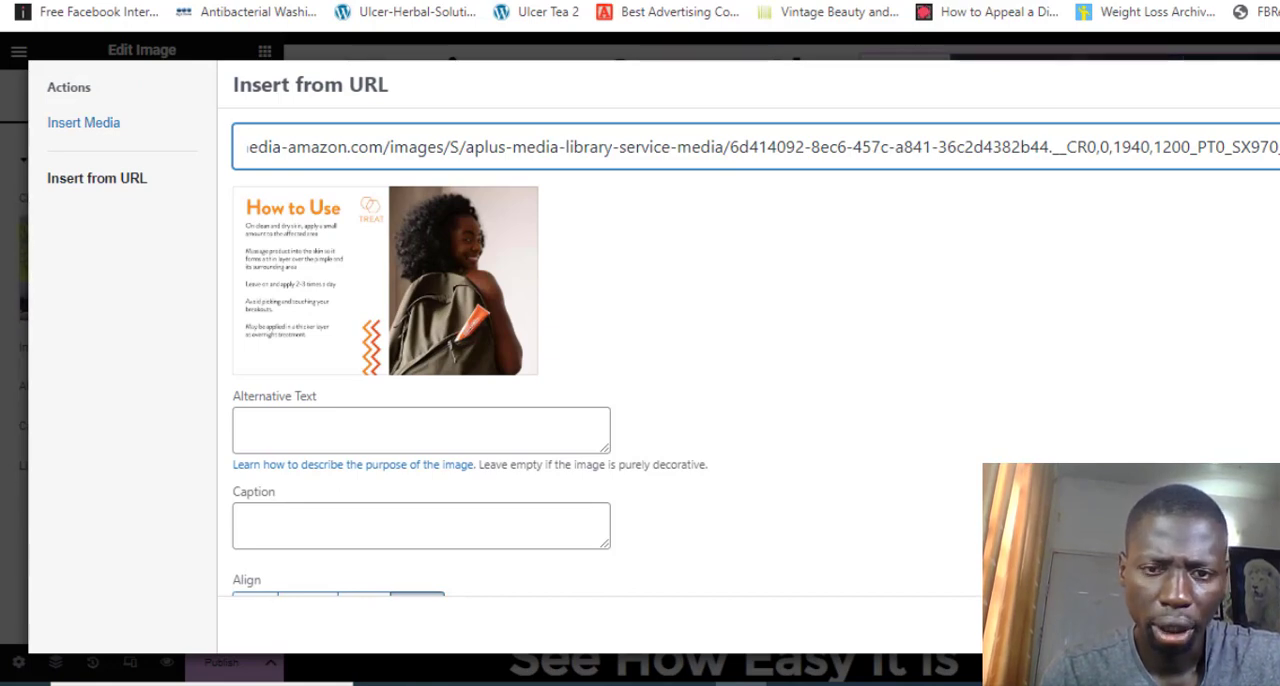
left_click(1262, 625)
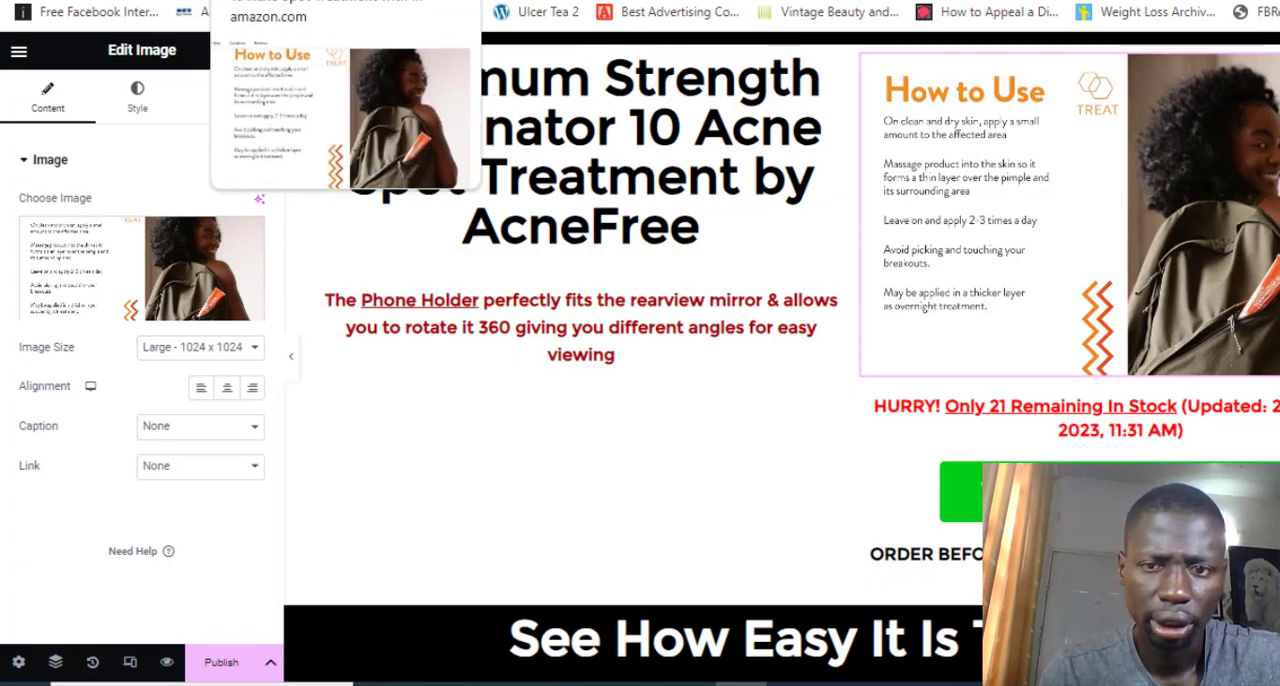
Open the settings of the video under "See How Easy It Is To Install" and examine its YouTube link
left_click(224, 1)
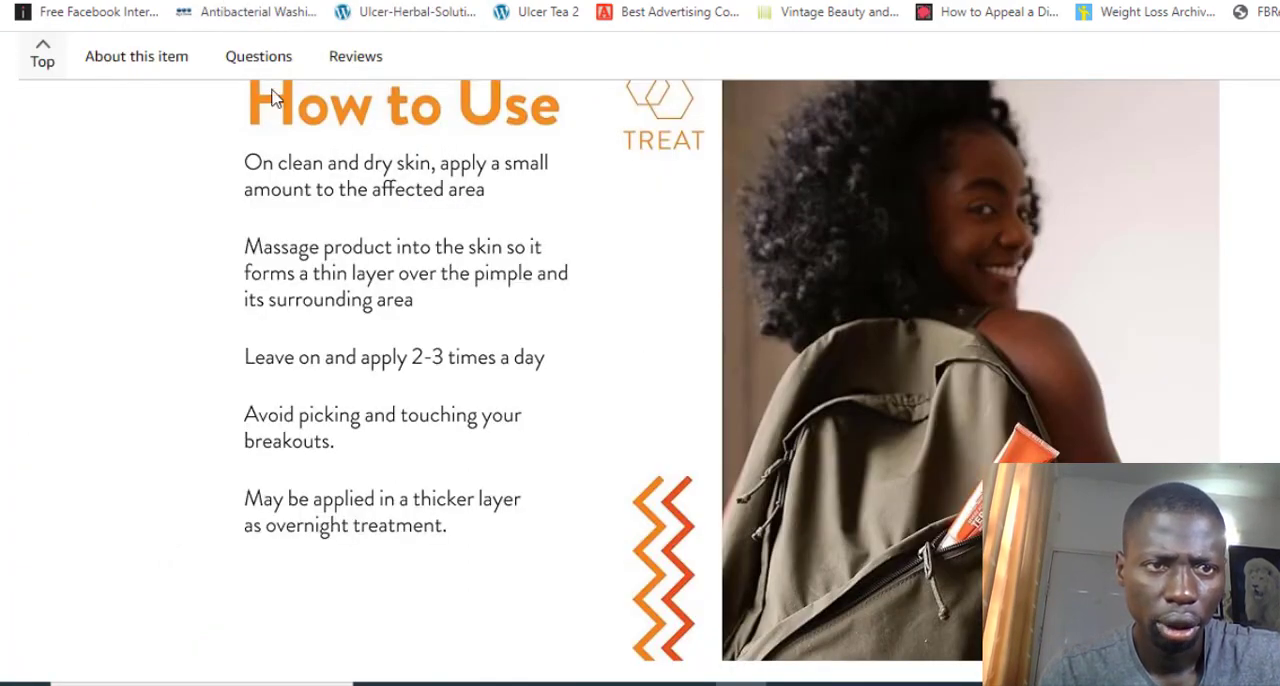
left_click(222, 1)
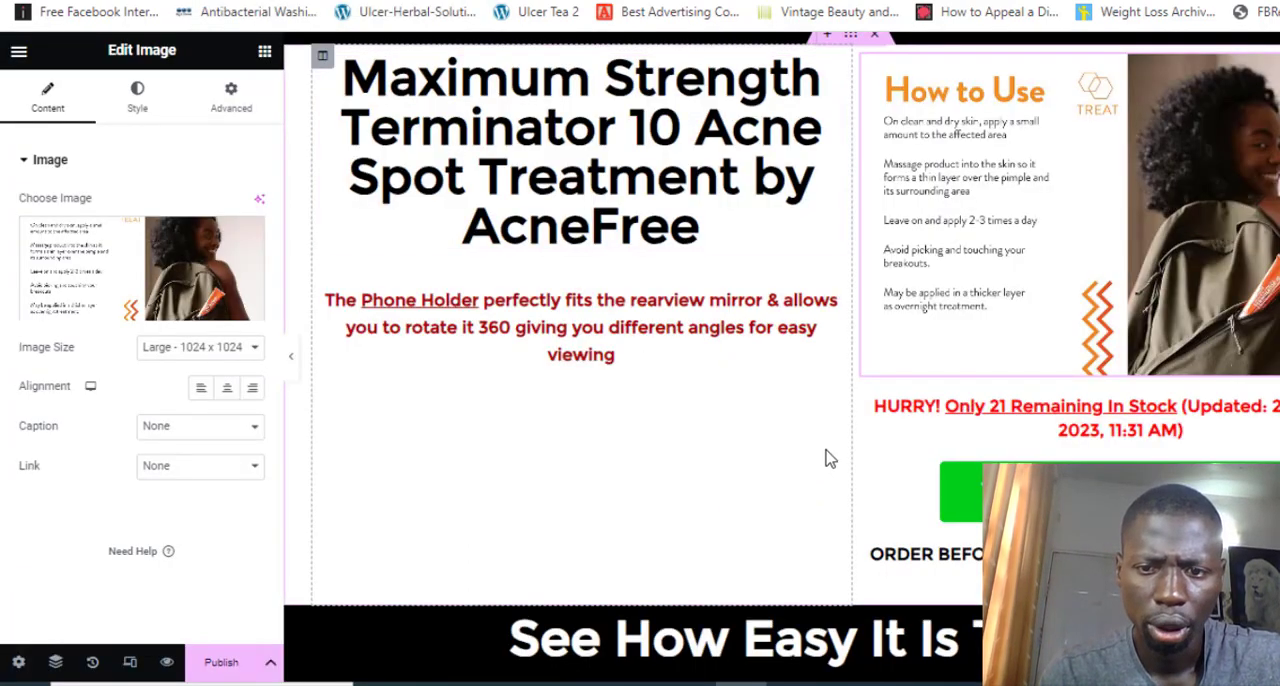
scroll(826, 455, "down", 5)
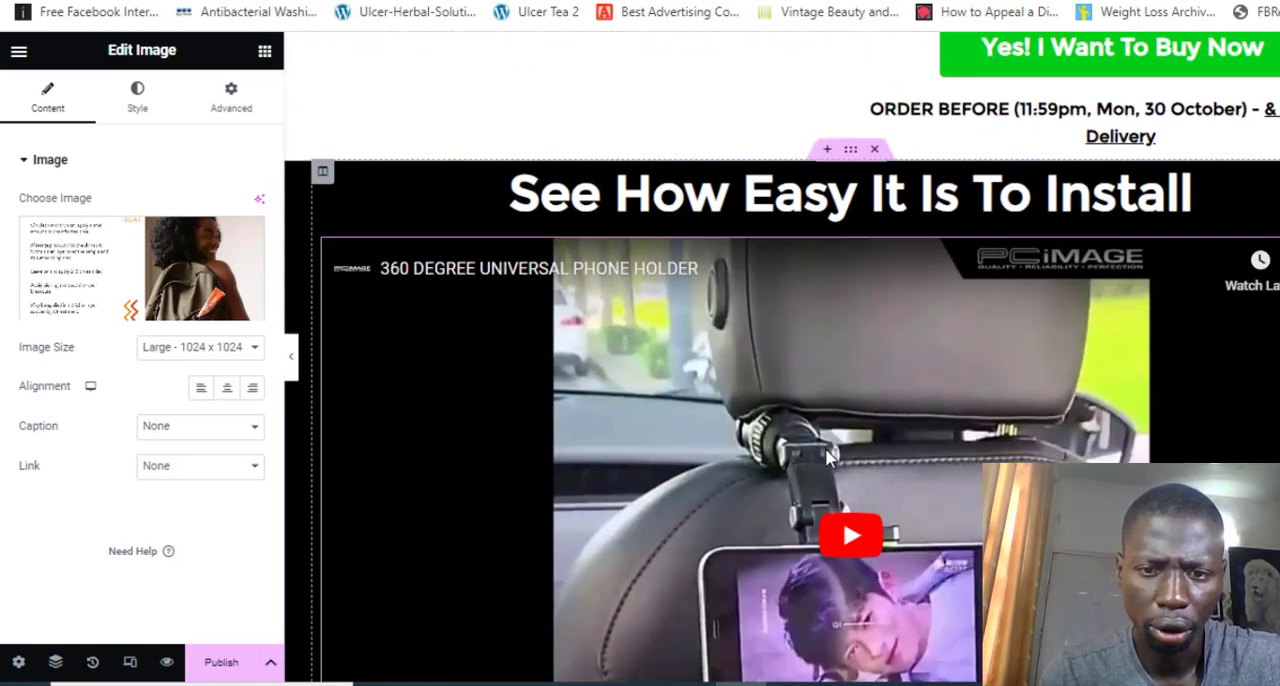
scroll(712, 465, "down", 1)
scroll(712, 465, "down", 2)
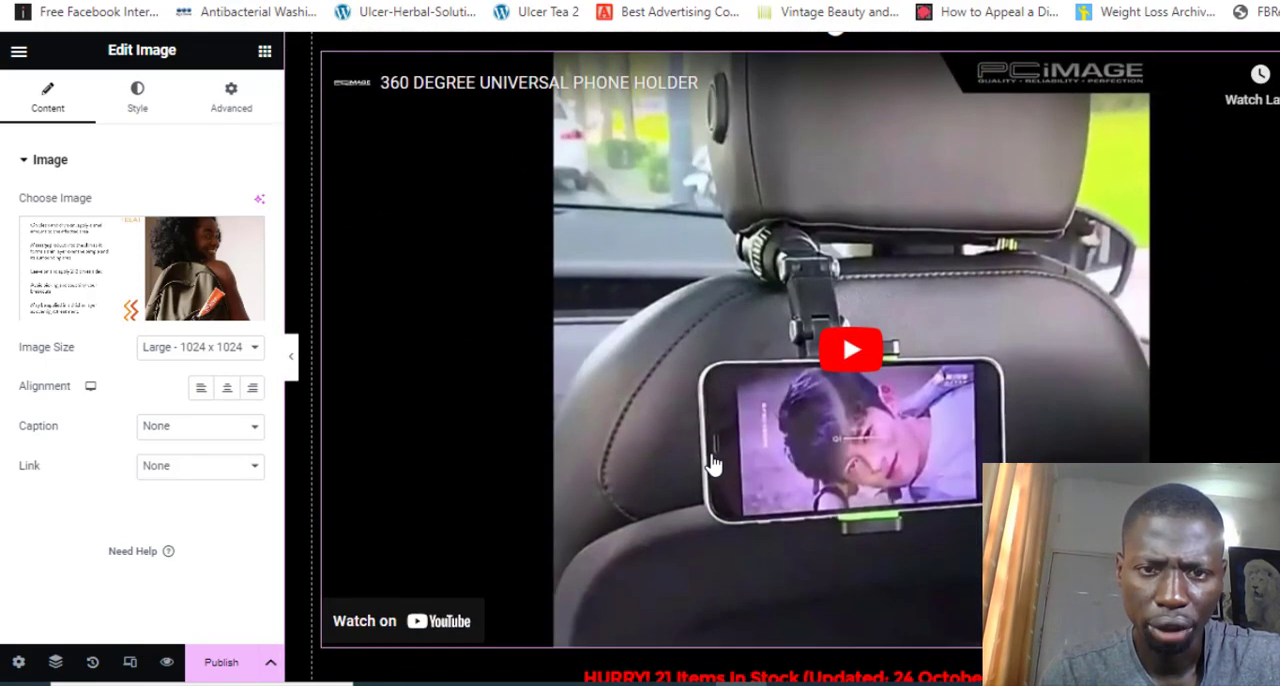
scroll(712, 465, "up", 1)
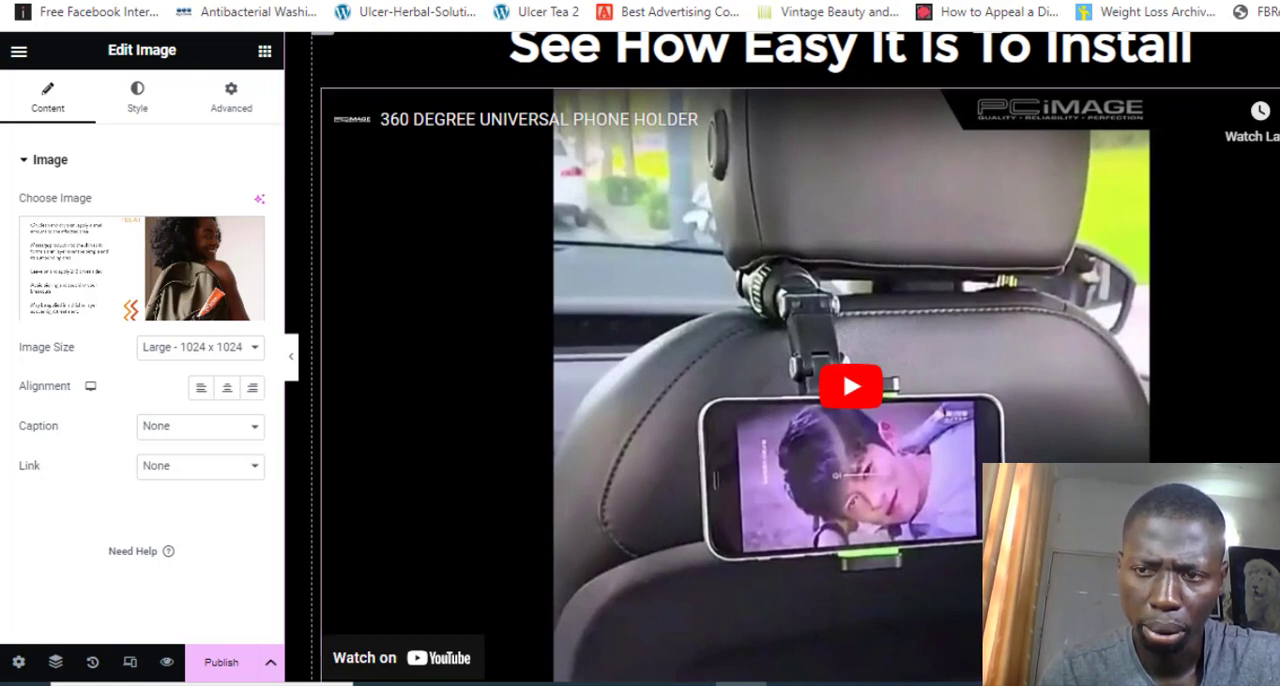
left_click(740, 400)
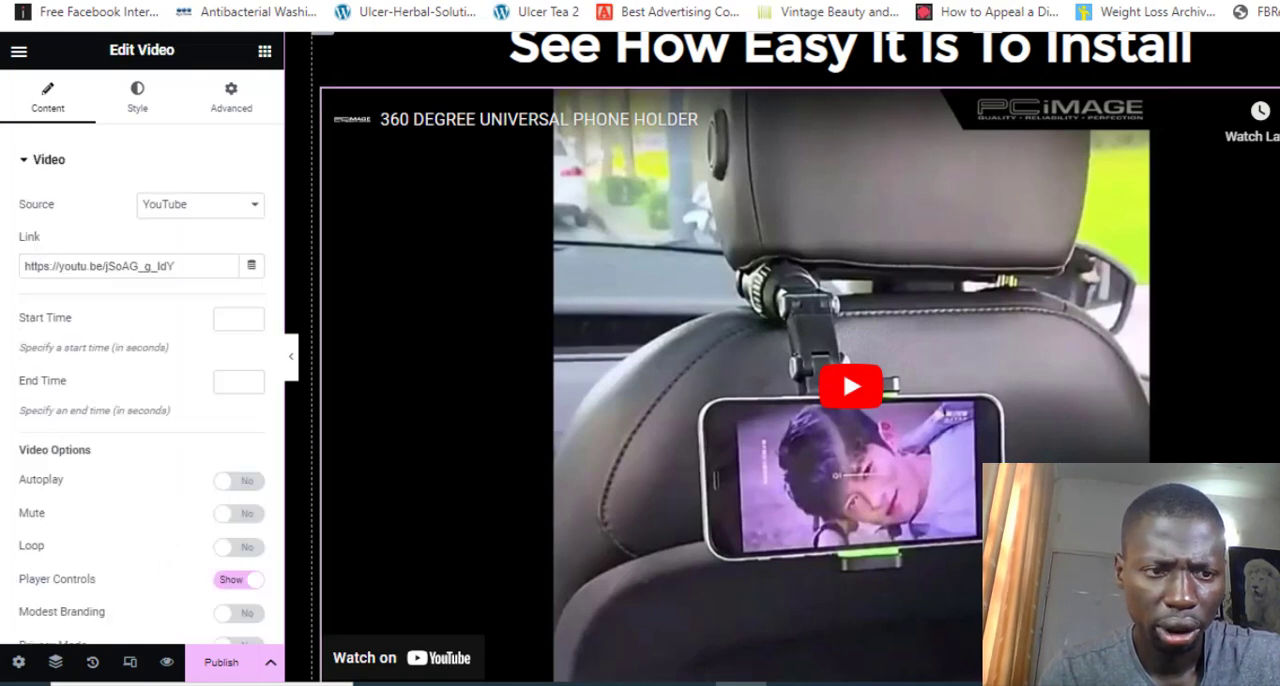
left_click(194, 266)
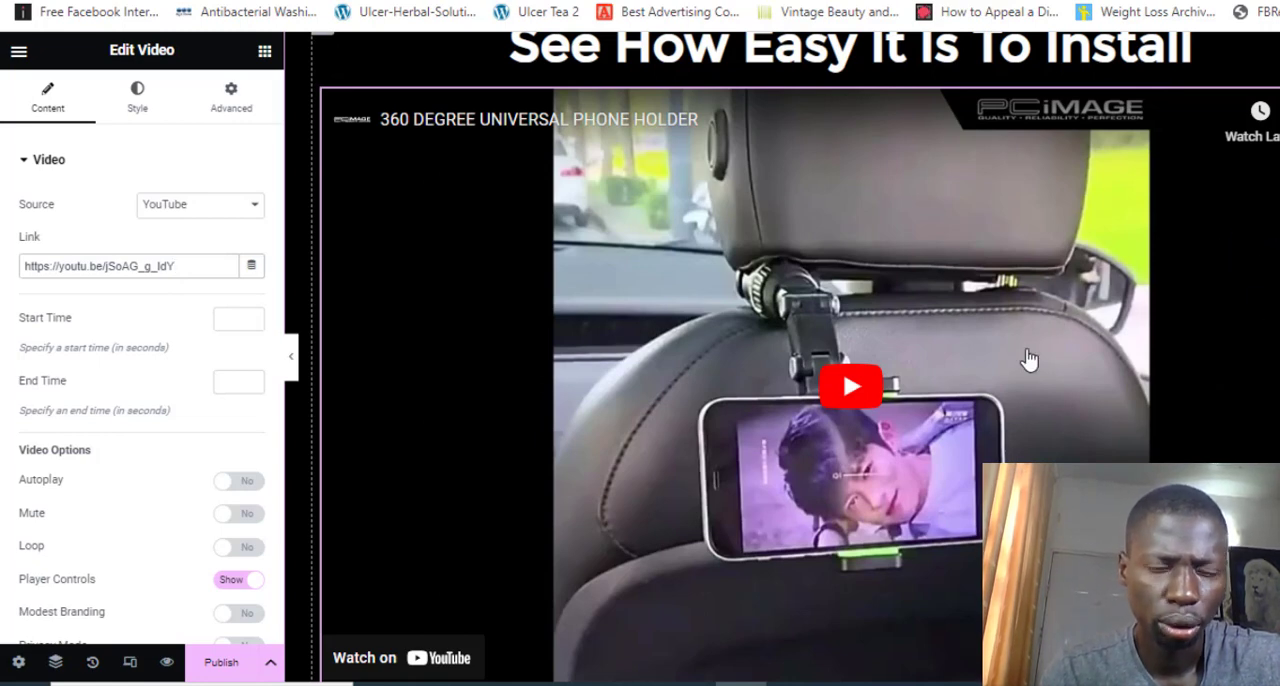
Open the "Here Is Why Every Car Owner Needs This..." heading below the installation video for editing
scroll(1030, 360, "down", 5)
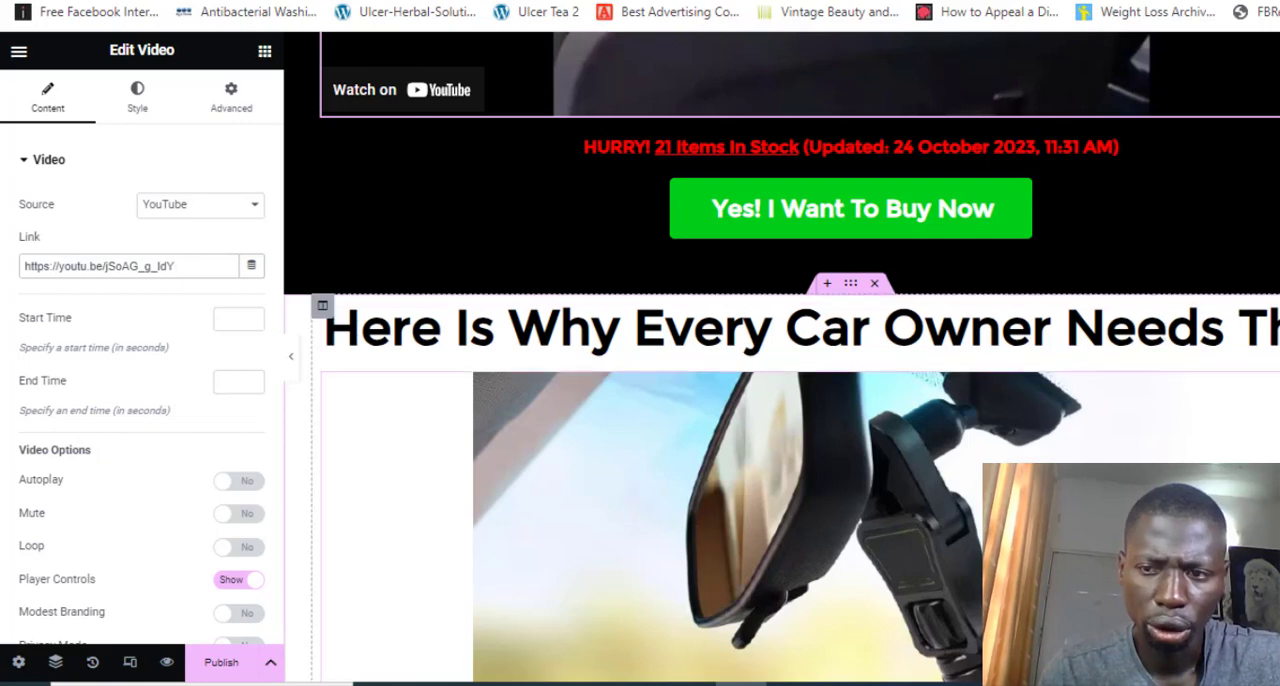
left_click(1205, 330)
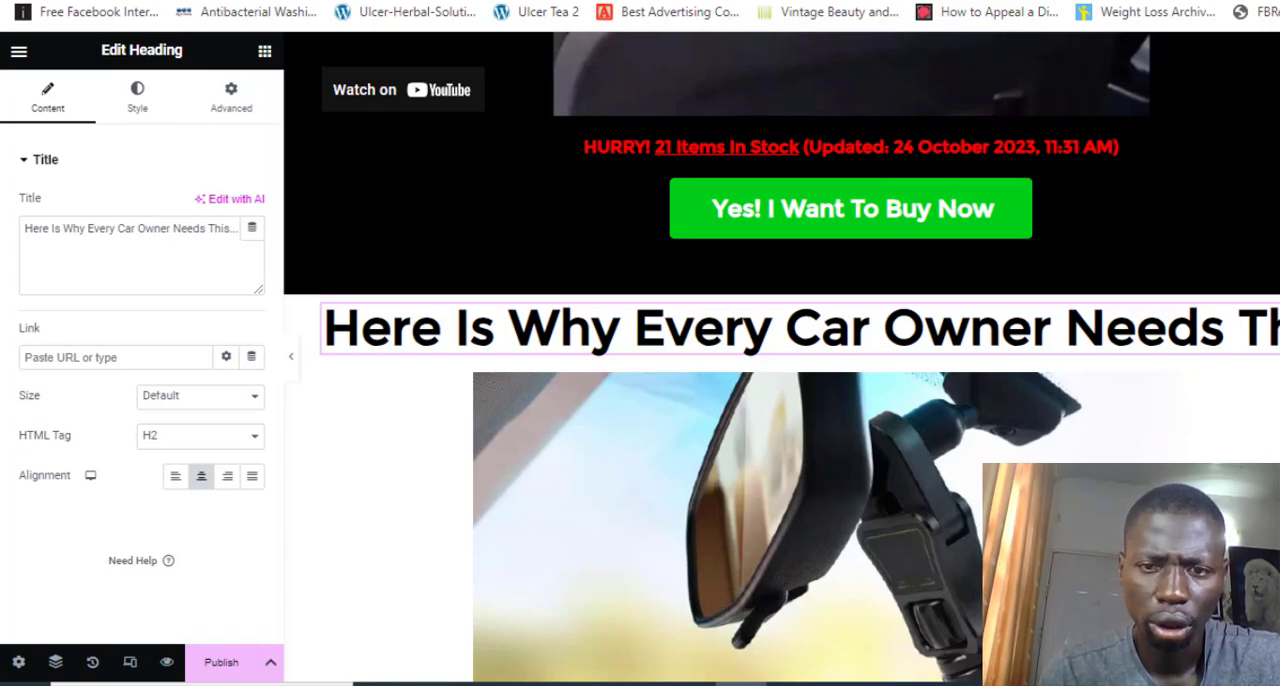
Delete the "See What Some Customers Are Saying About This Long Range Walkie Talkie™" heading and the empty section that held it
scroll(780, 358, "down", 10)
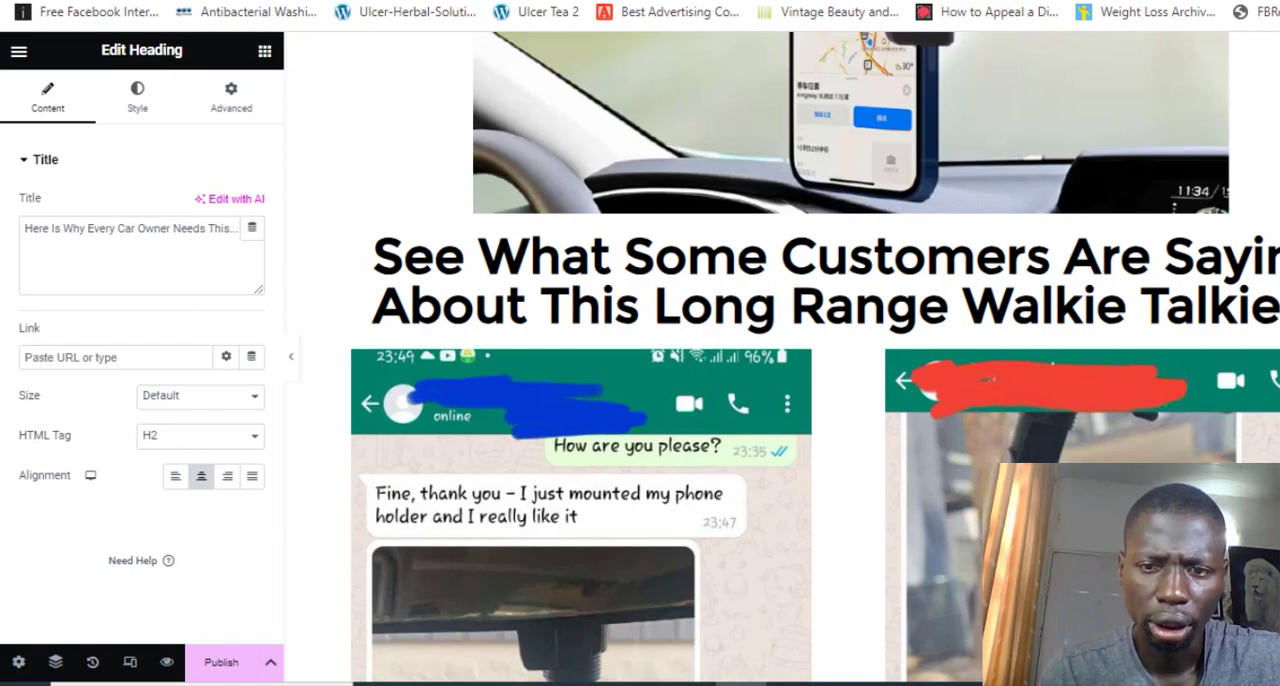
scroll(815, 358, "down", 3)
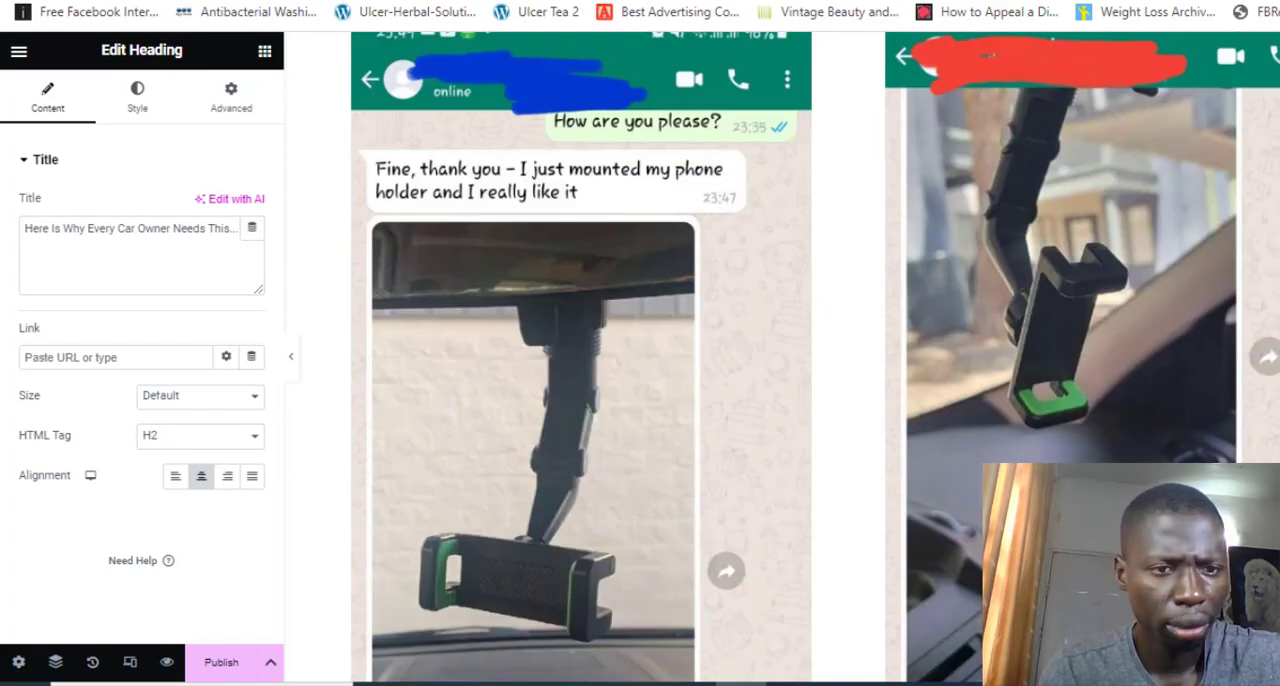
scroll(780, 358, "up", 4)
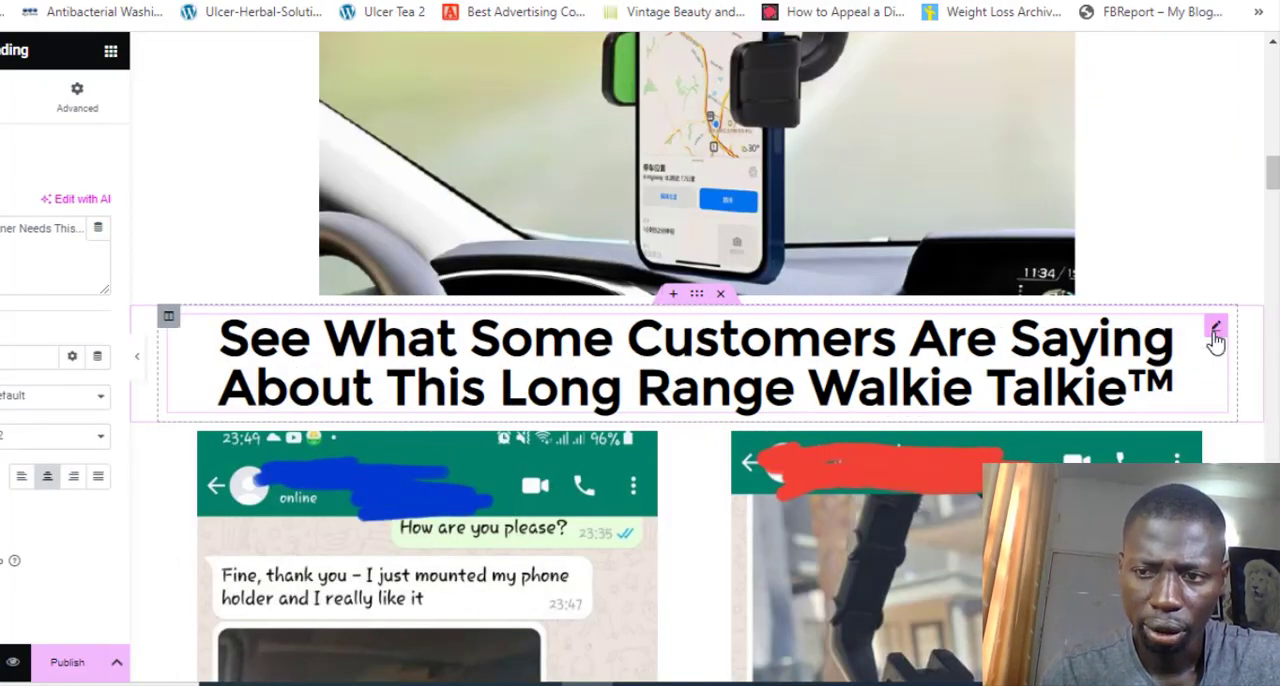
right_click(1215, 338)
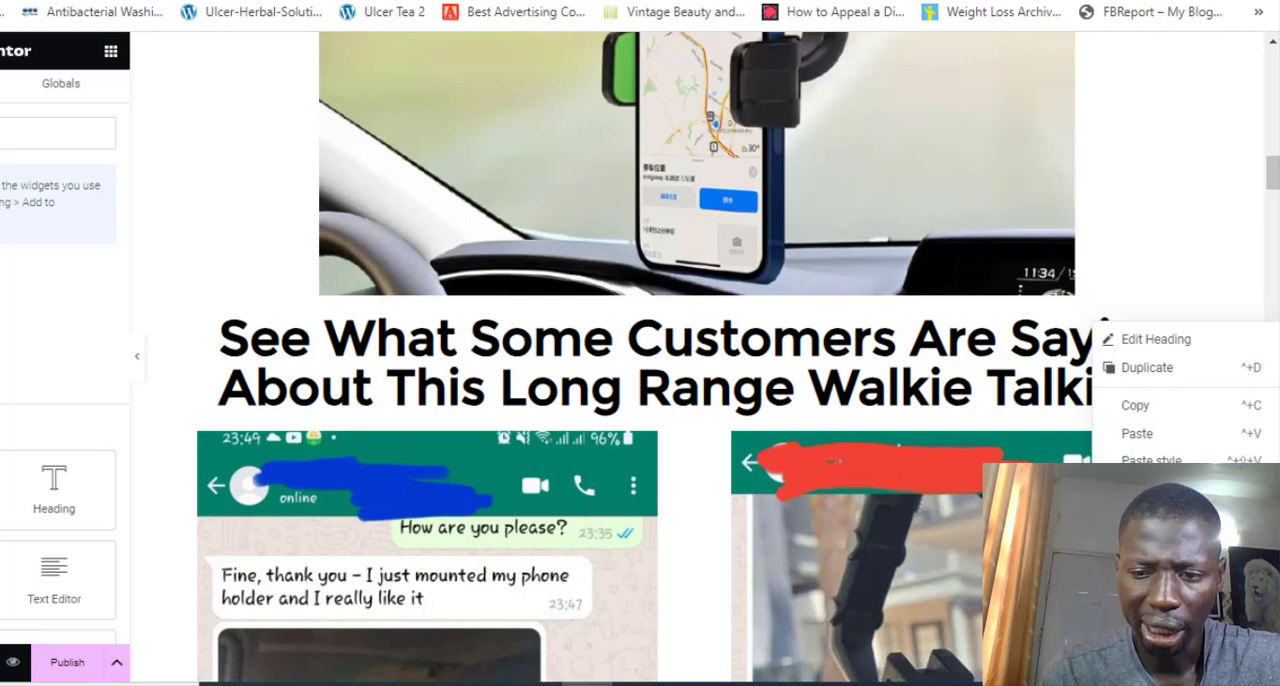
key("Delete")
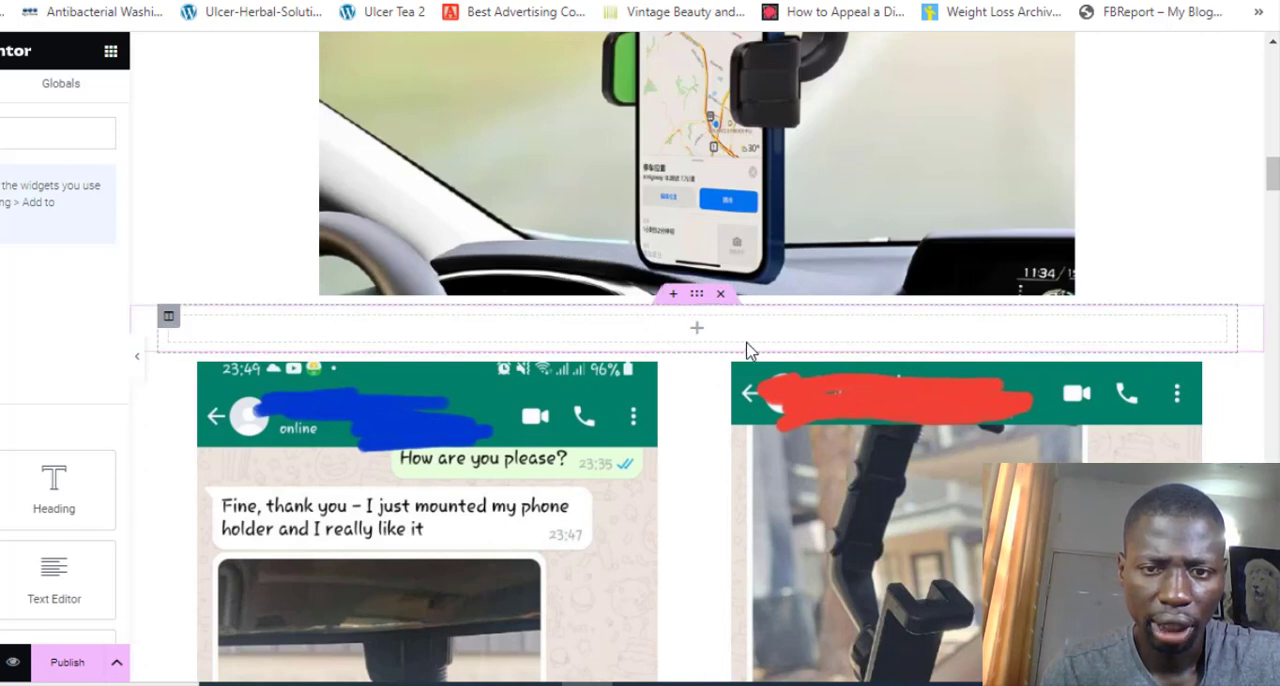
left_click(721, 294)
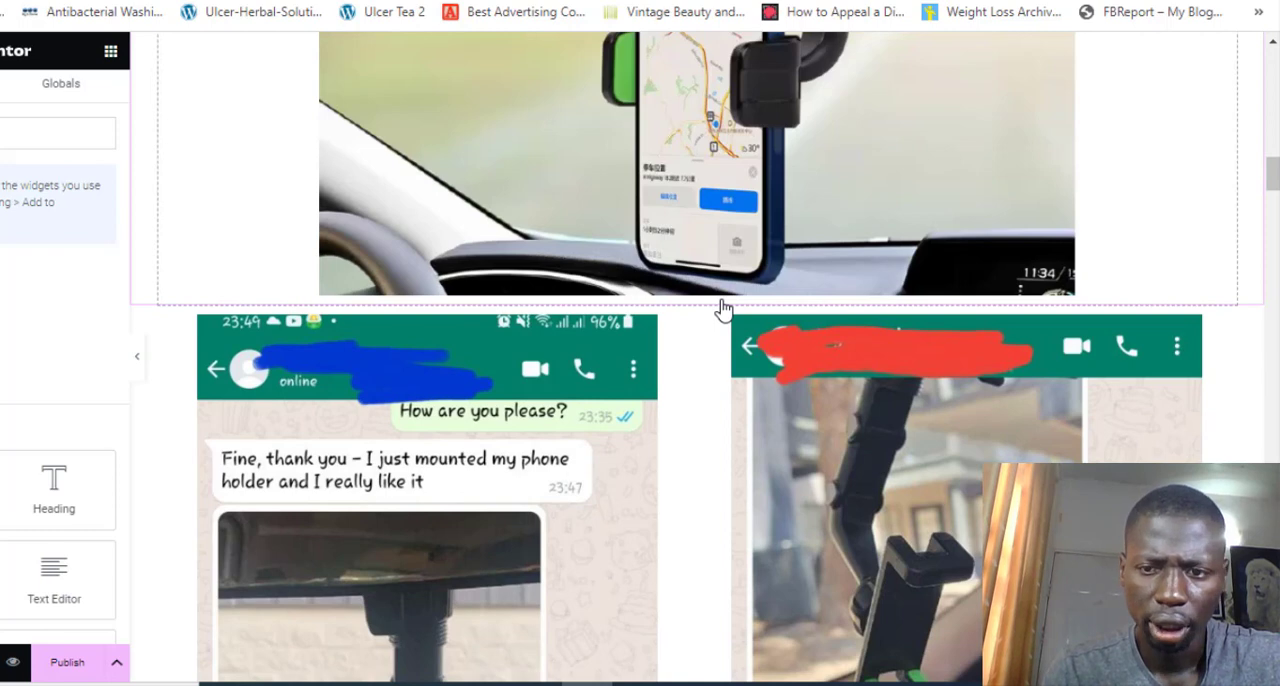
Examine the template's customer chat screenshots and the purchase reviews beneath them, down to the product benefits section
scroll(849, 420, "down", 3)
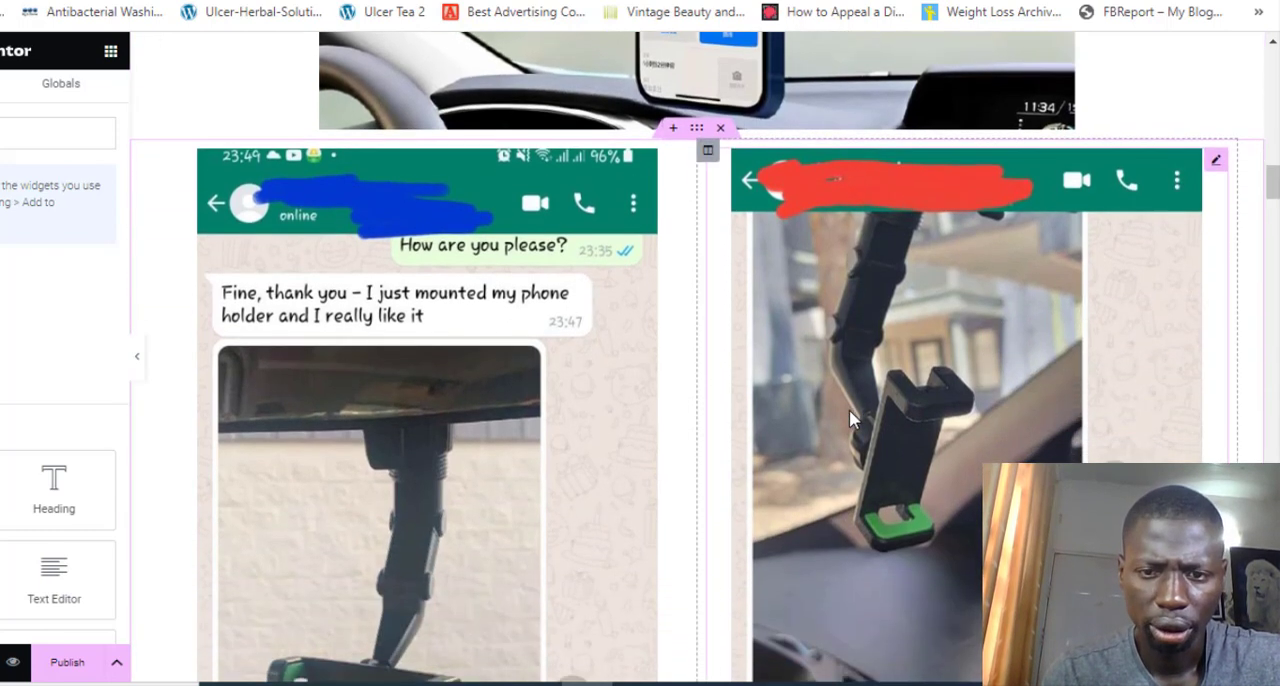
scroll(849, 420, "down", 3)
scroll(849, 418, "down", 4)
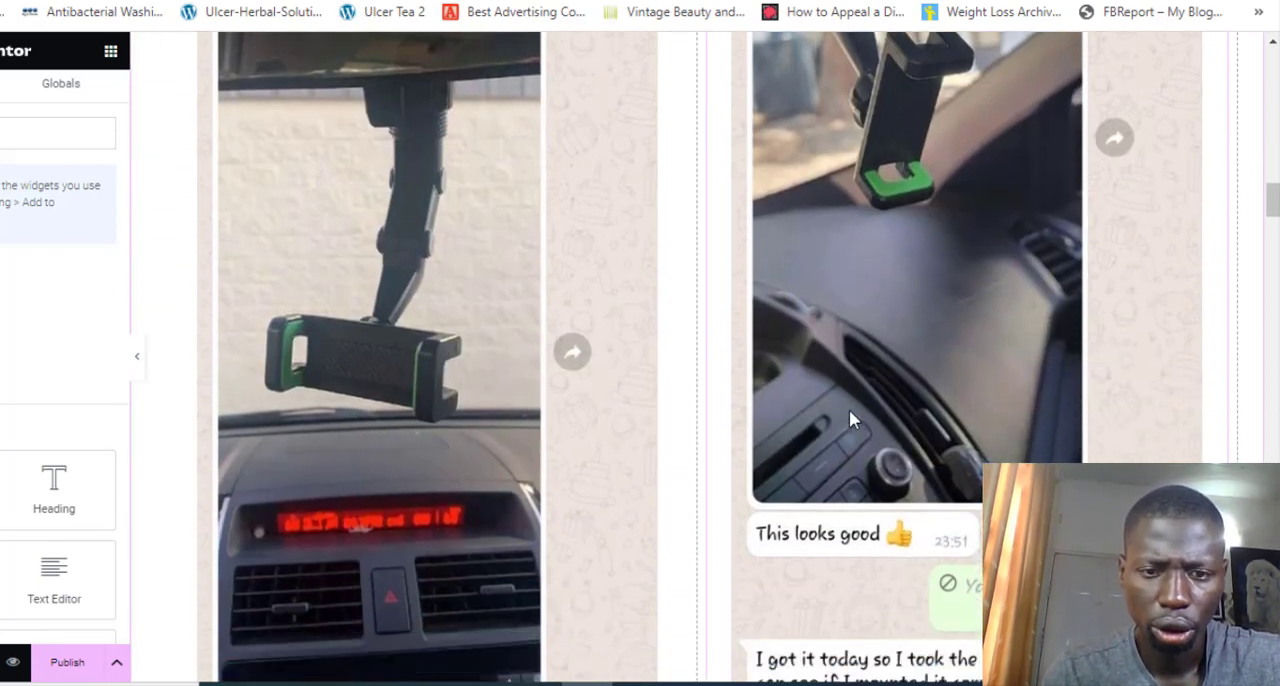
scroll(849, 420, "down", 4)
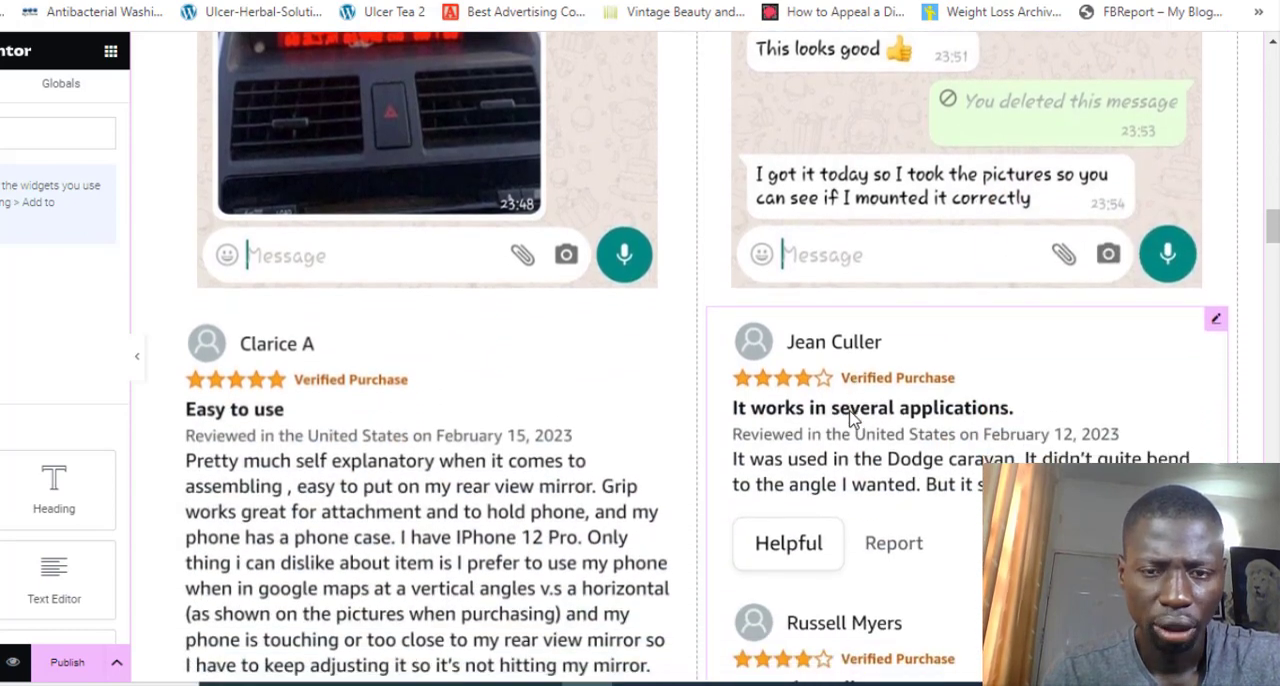
scroll(849, 420, "down", 1)
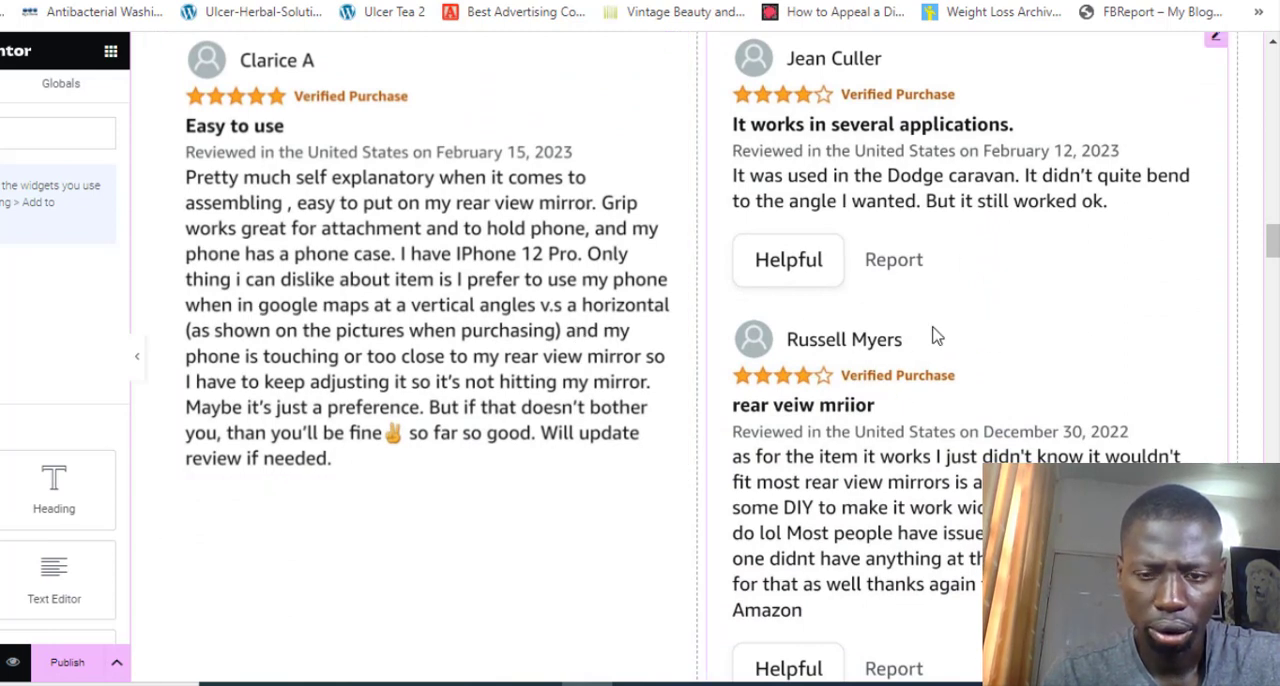
scroll(935, 336, "down", 1)
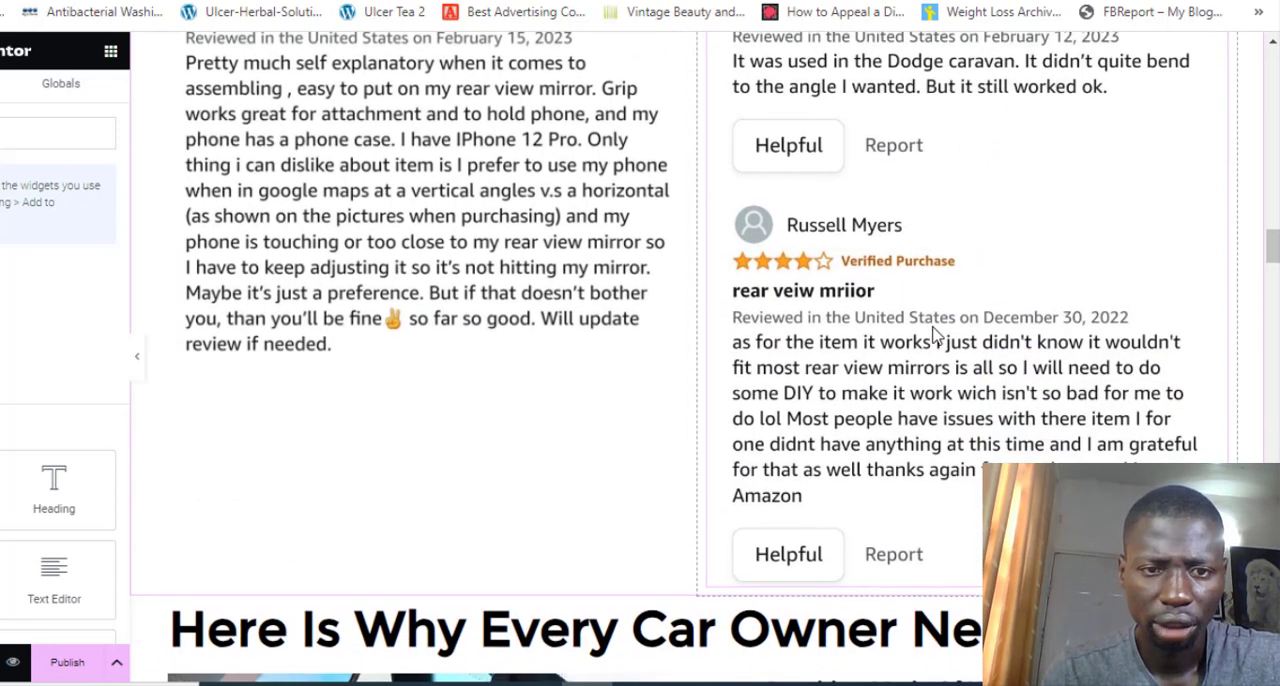
scroll(866, 380, "up", 1)
scroll(535, 345, "up", 1)
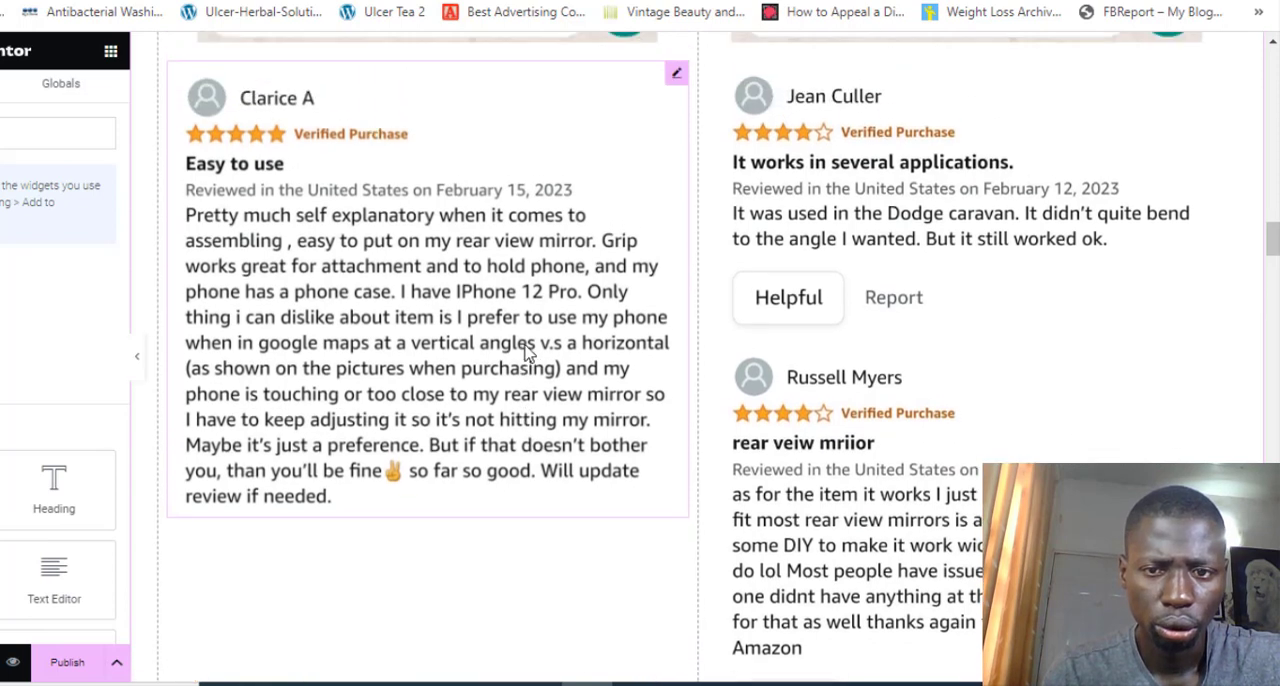
scroll(527, 350, "down", 1)
scroll(527, 352, "down", 5)
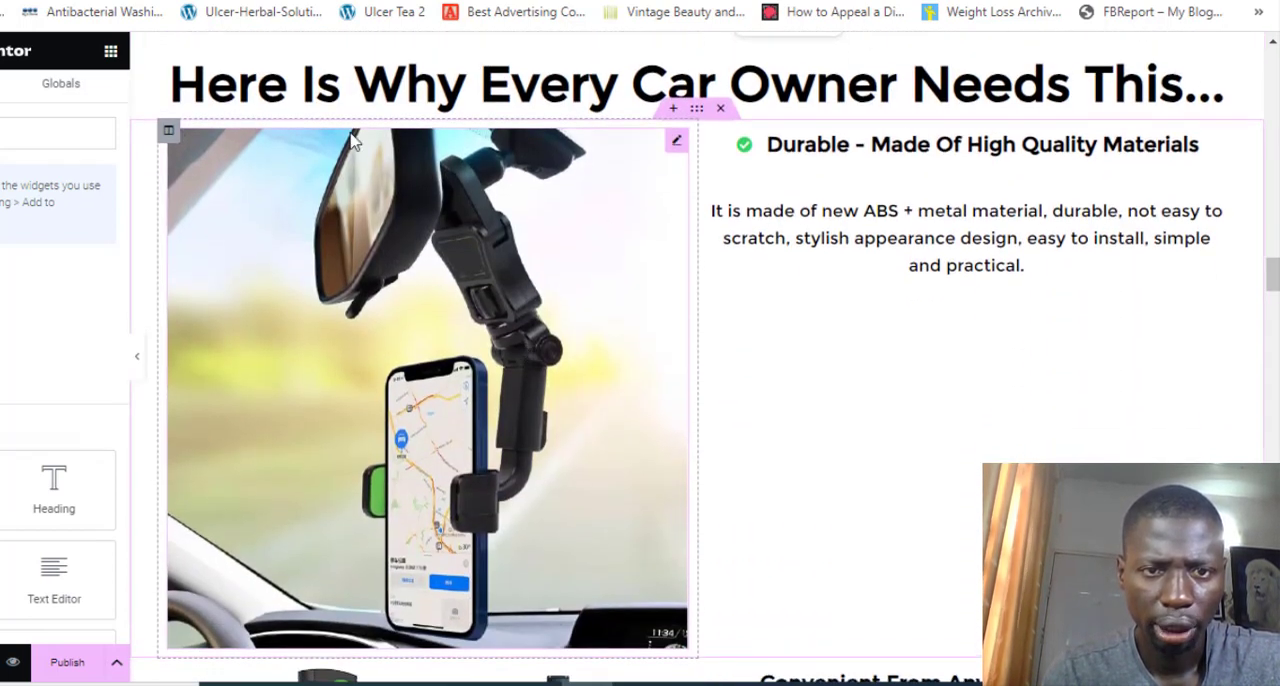
Open the "Here Is Why Every Car Owner Needs This..." heading above the benefits for editing and review the feature images and texts below it
left_click(350, 75)
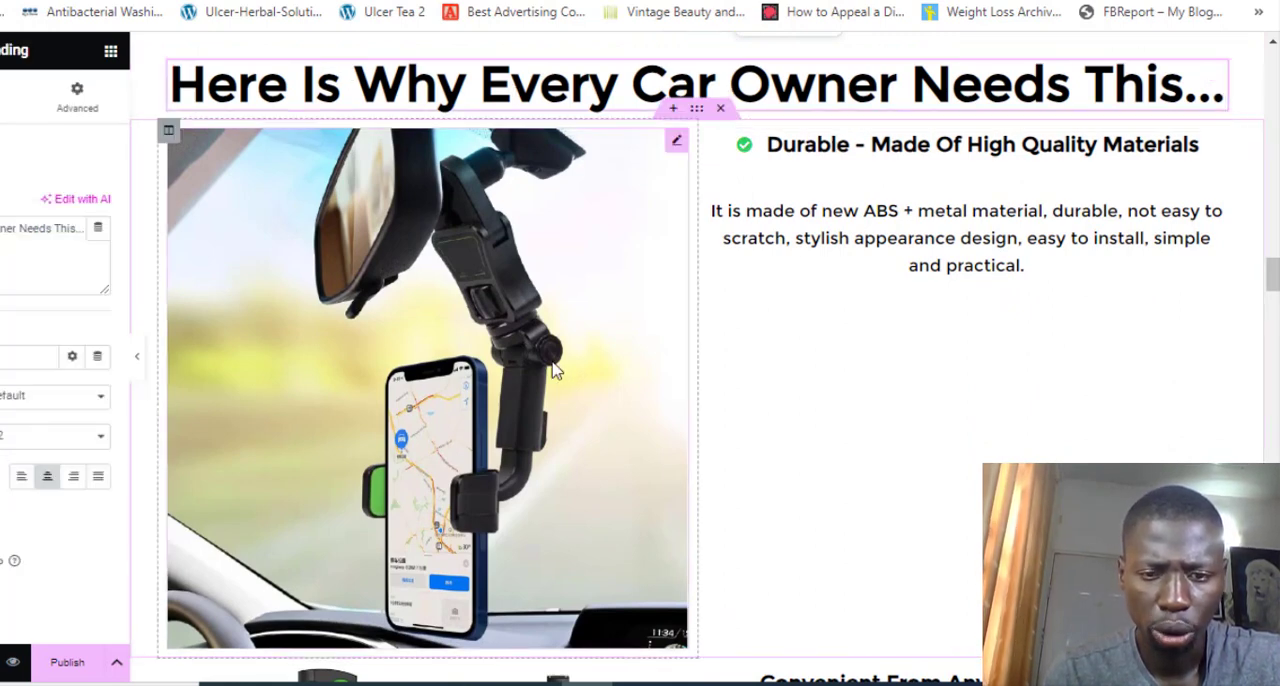
scroll(552, 368, "down", 3)
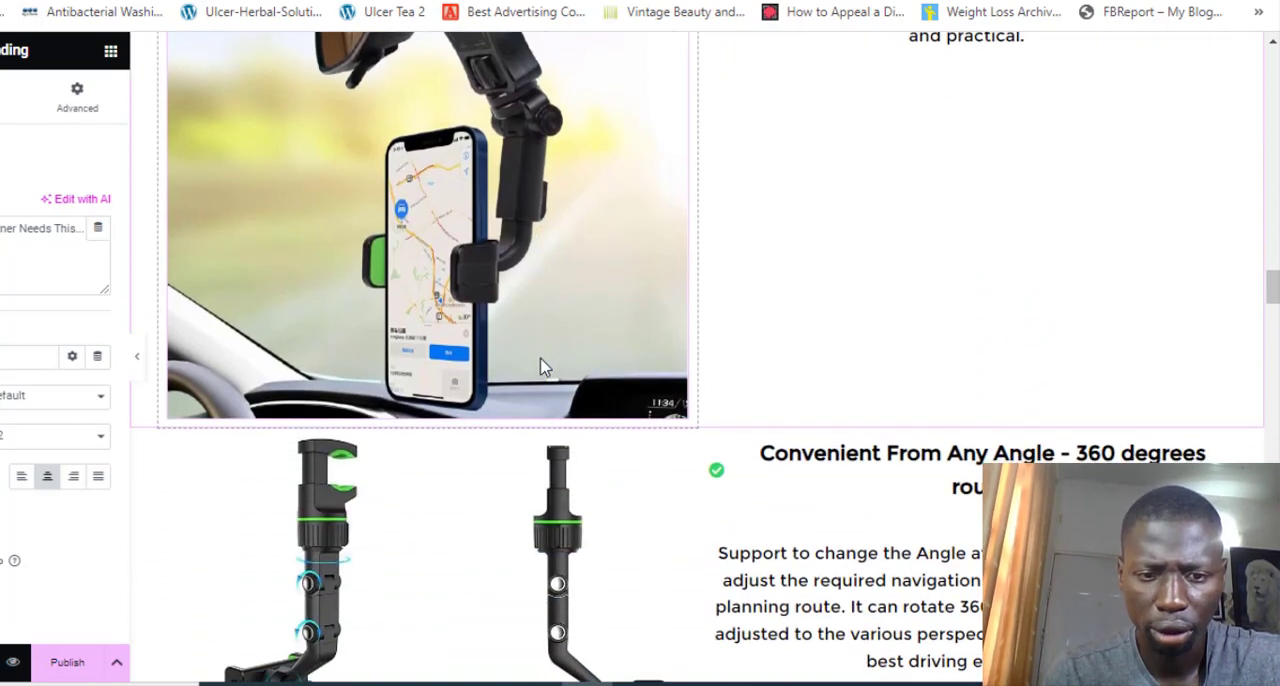
scroll(540, 367, "down", 8)
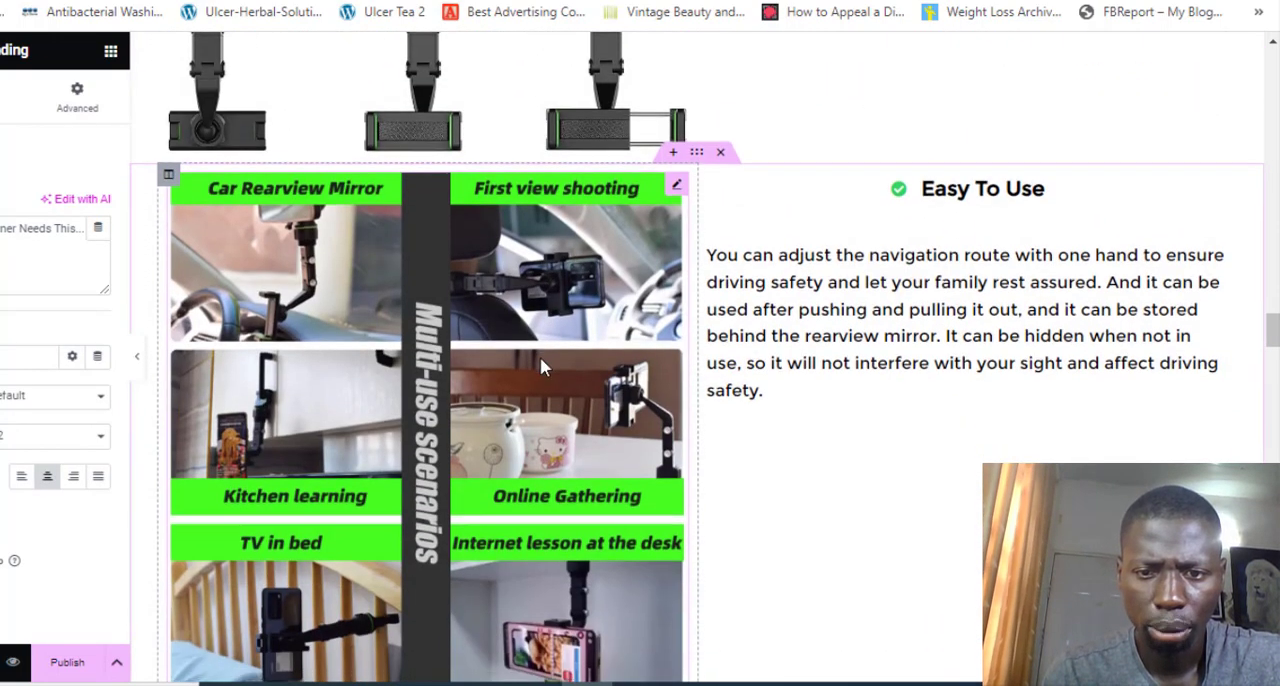
scroll(540, 367, "down", 10)
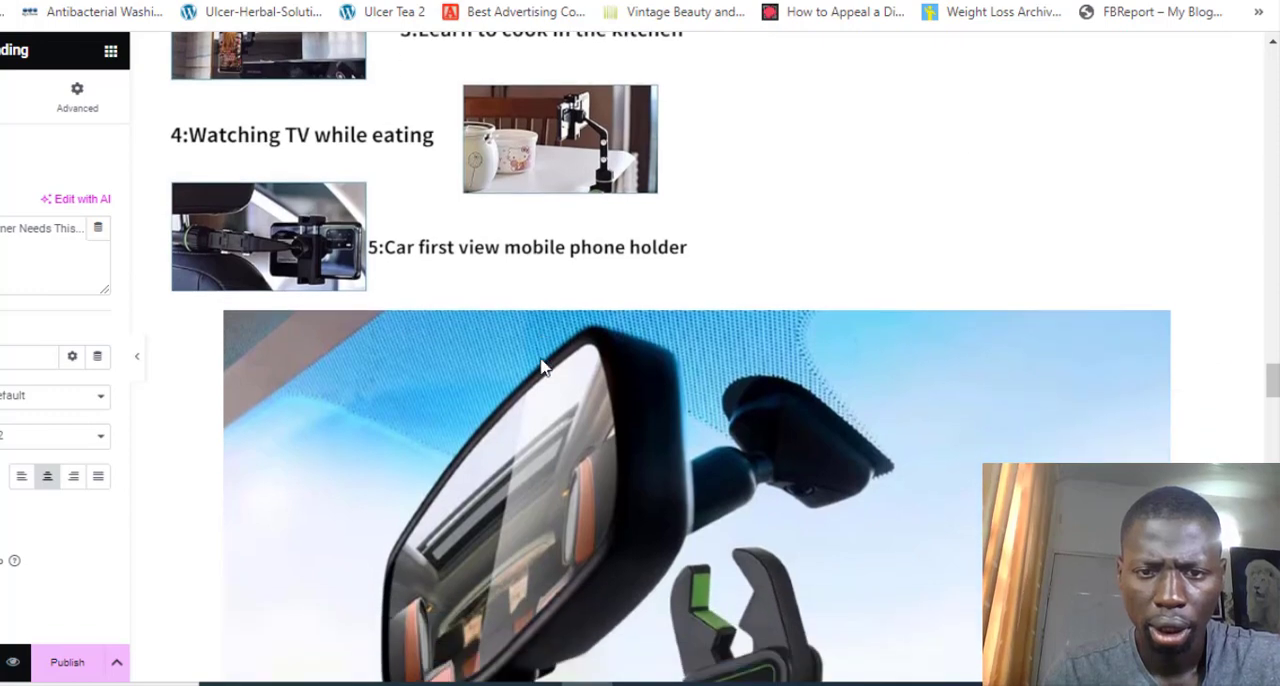
scroll(540, 367, "down", 10)
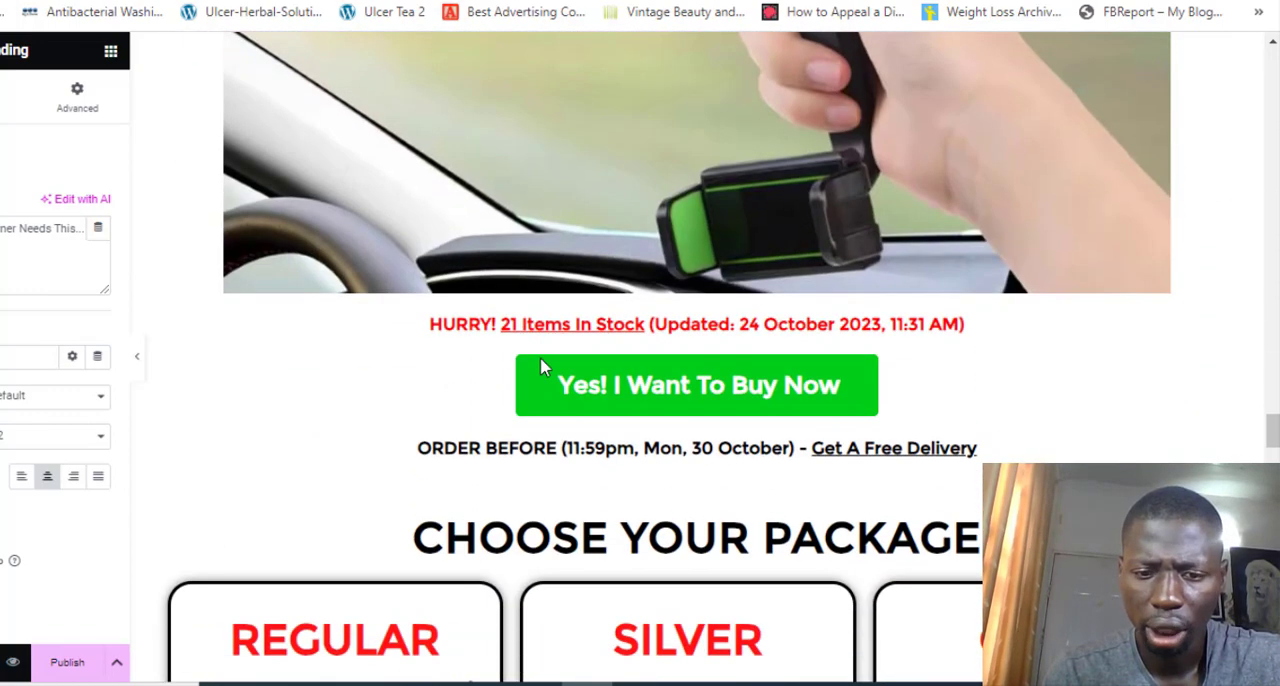
Examine the offers, images, delivery terms and prices of the Regular, Silver and Gold cards under "Choose Your Package"
scroll(540, 367, "down", 5)
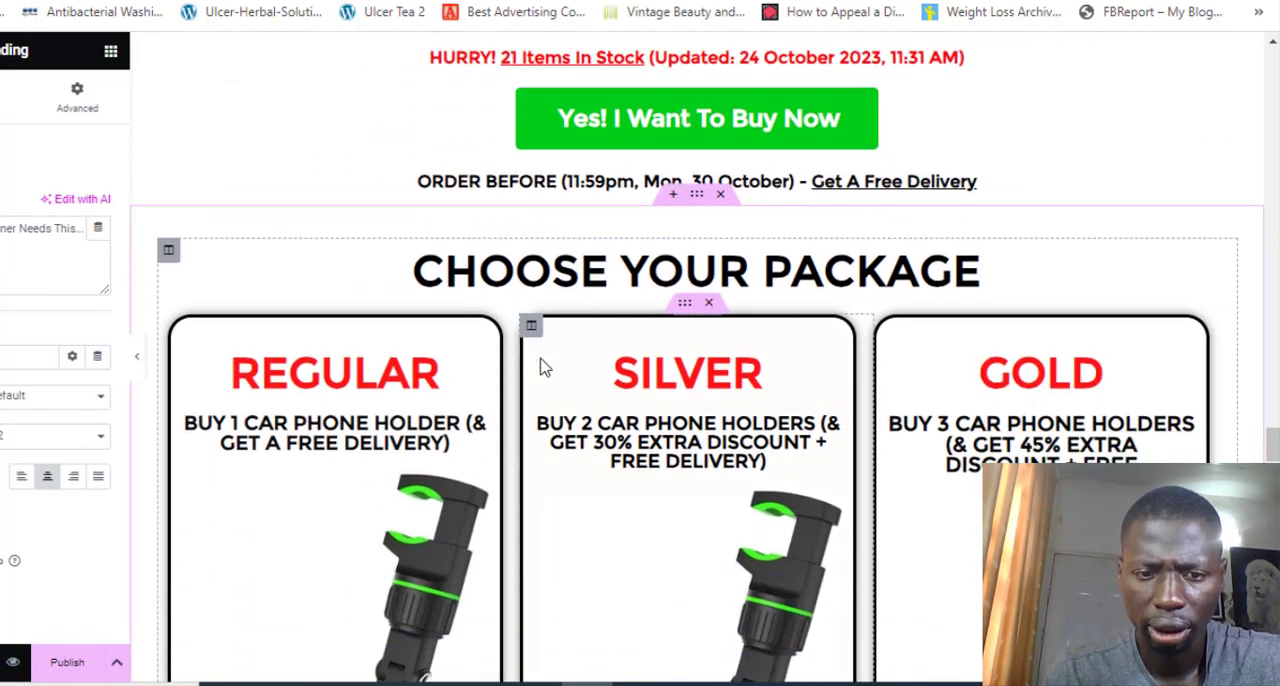
scroll(540, 367, "down", 3)
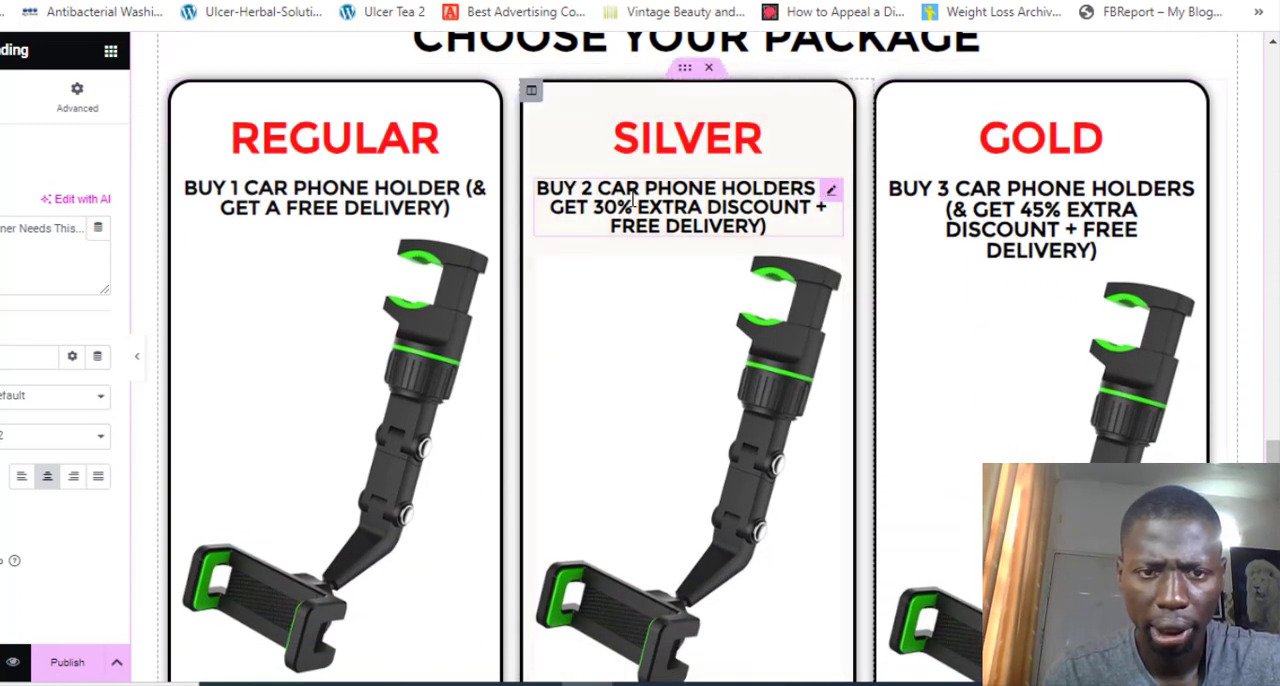
scroll(436, 298, "down", 1)
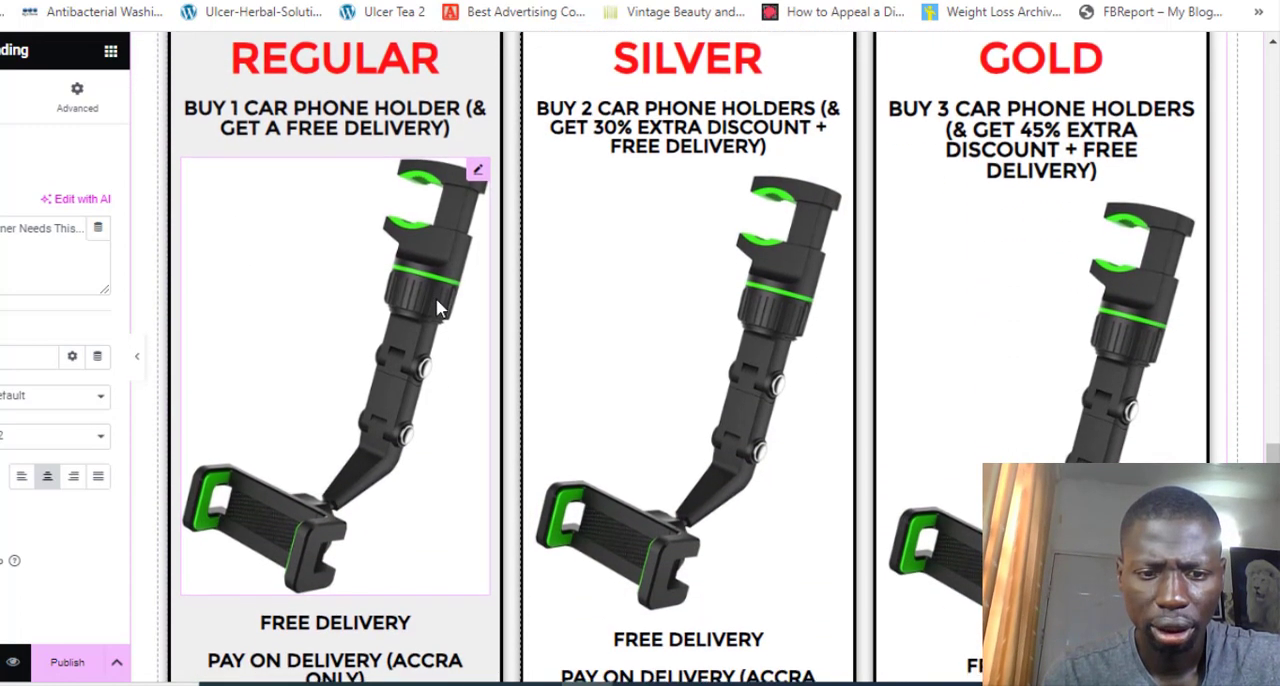
scroll(437, 305, "down", 3)
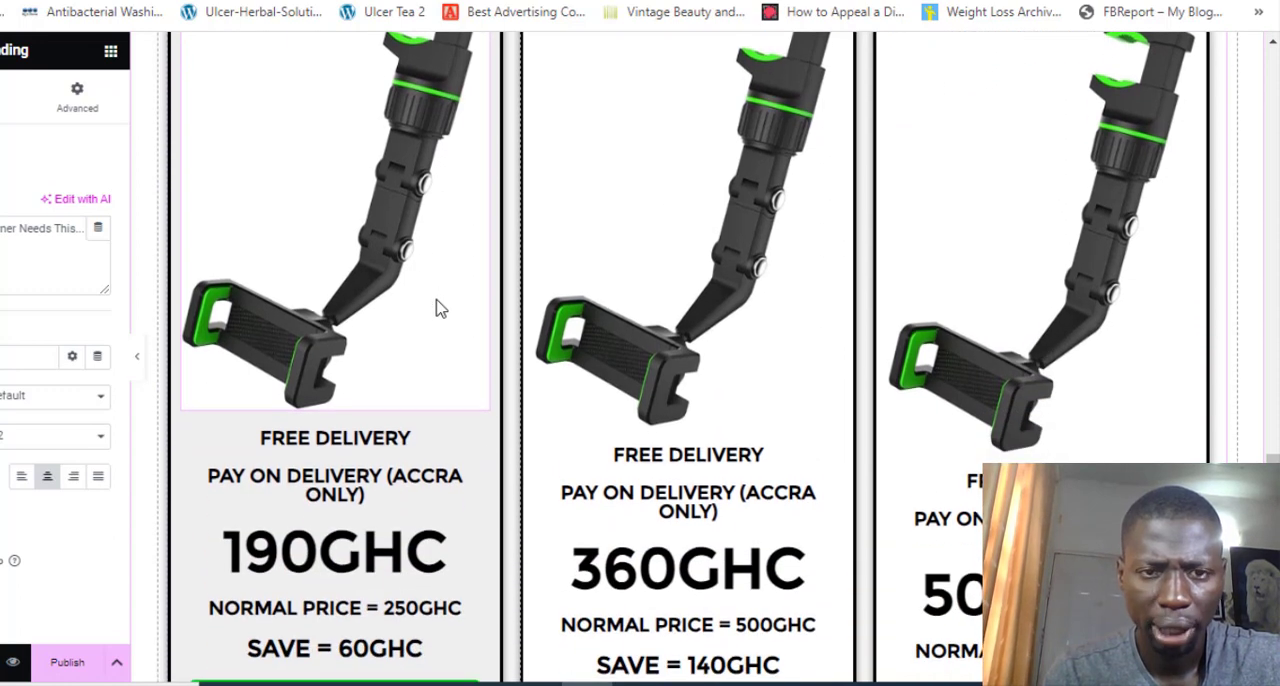
scroll(437, 309, "up", 2)
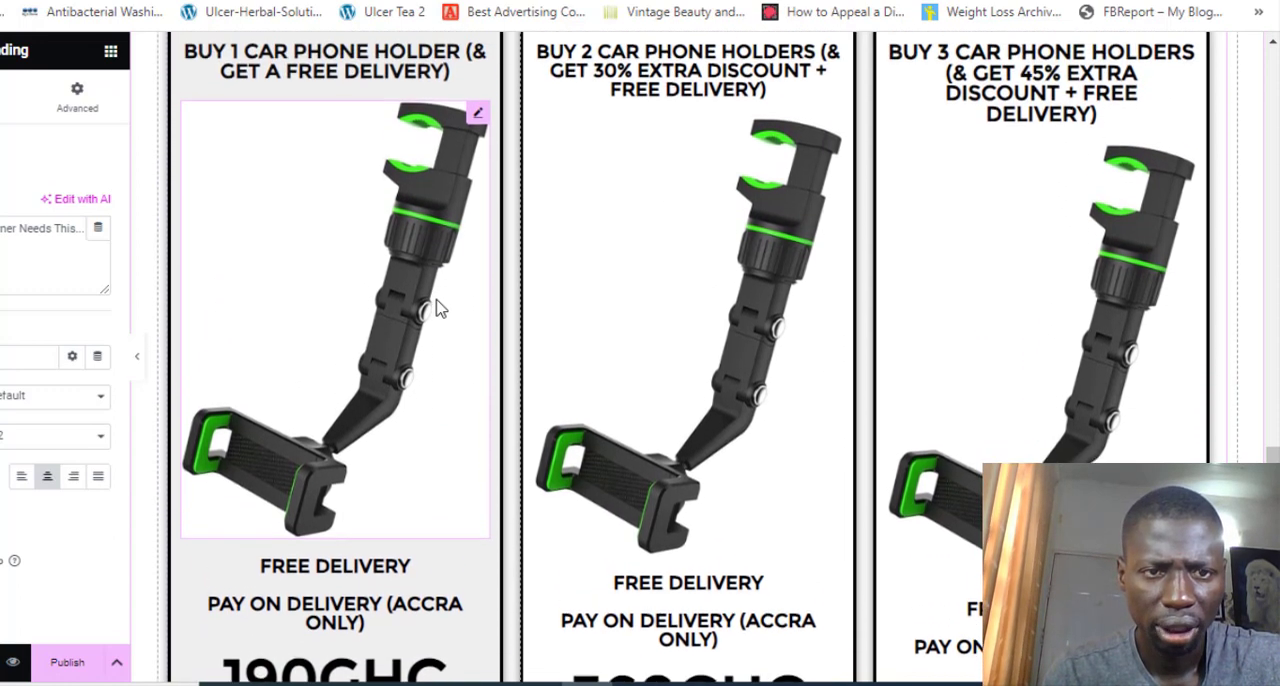
scroll(437, 305, "up", 1)
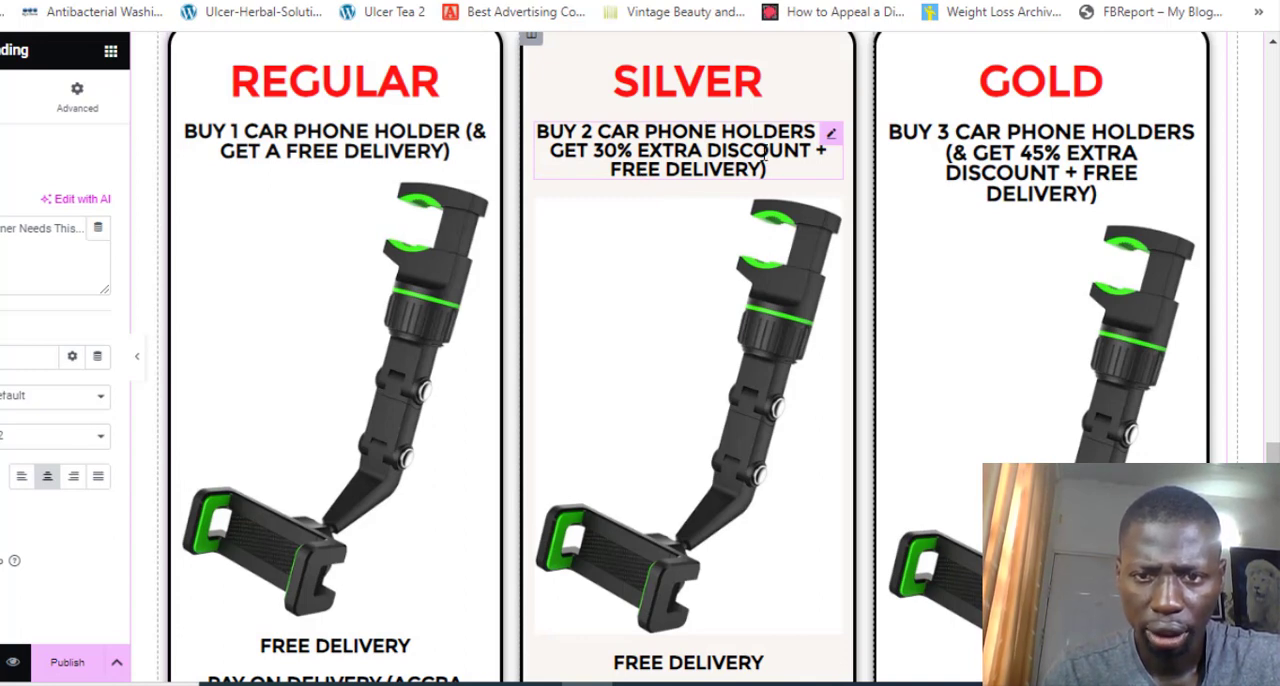
scroll(765, 155, "down", 4)
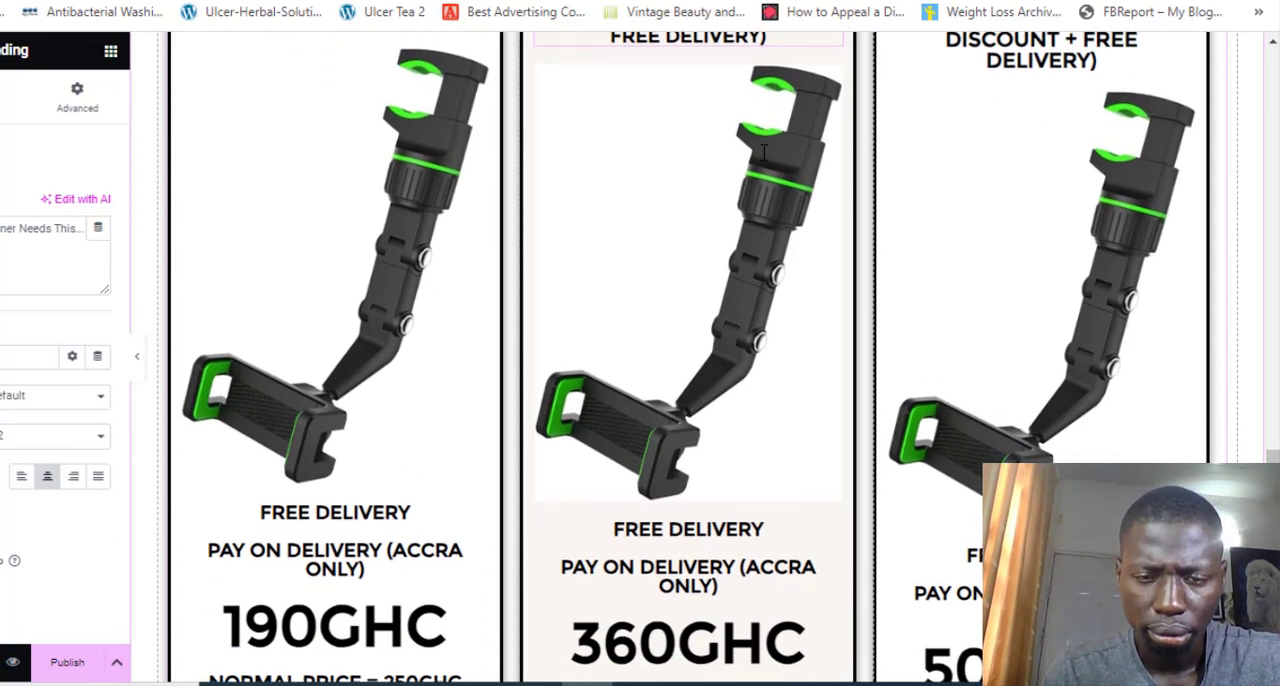
scroll(700, 268, "up", 2)
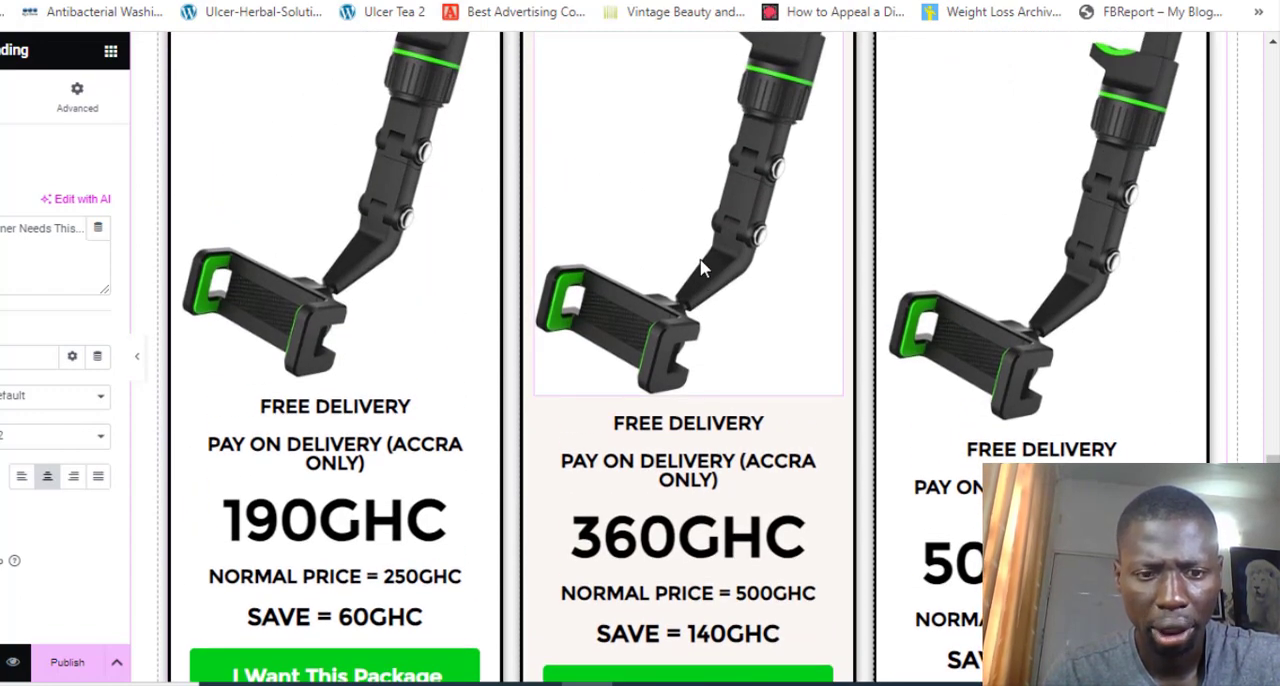
scroll(702, 267, "down", 1)
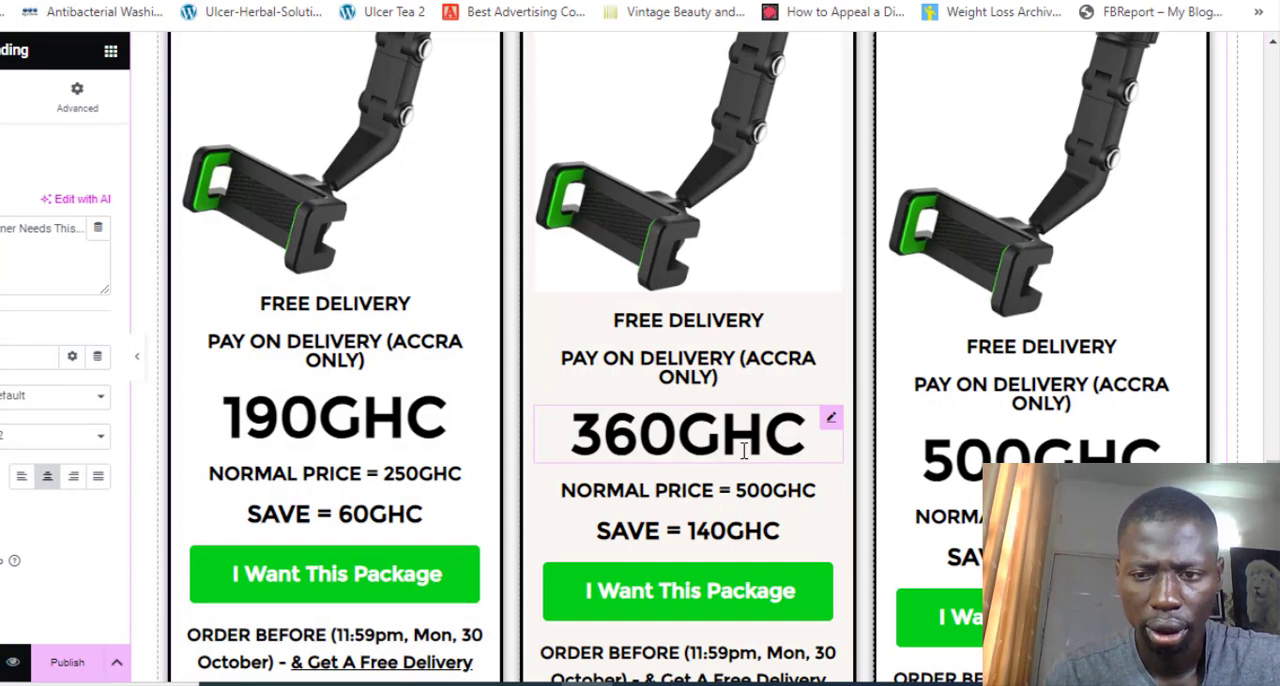
Duplicate the FREE DELIVERY heading in the Silver package card
scroll(777, 452, "down", 2)
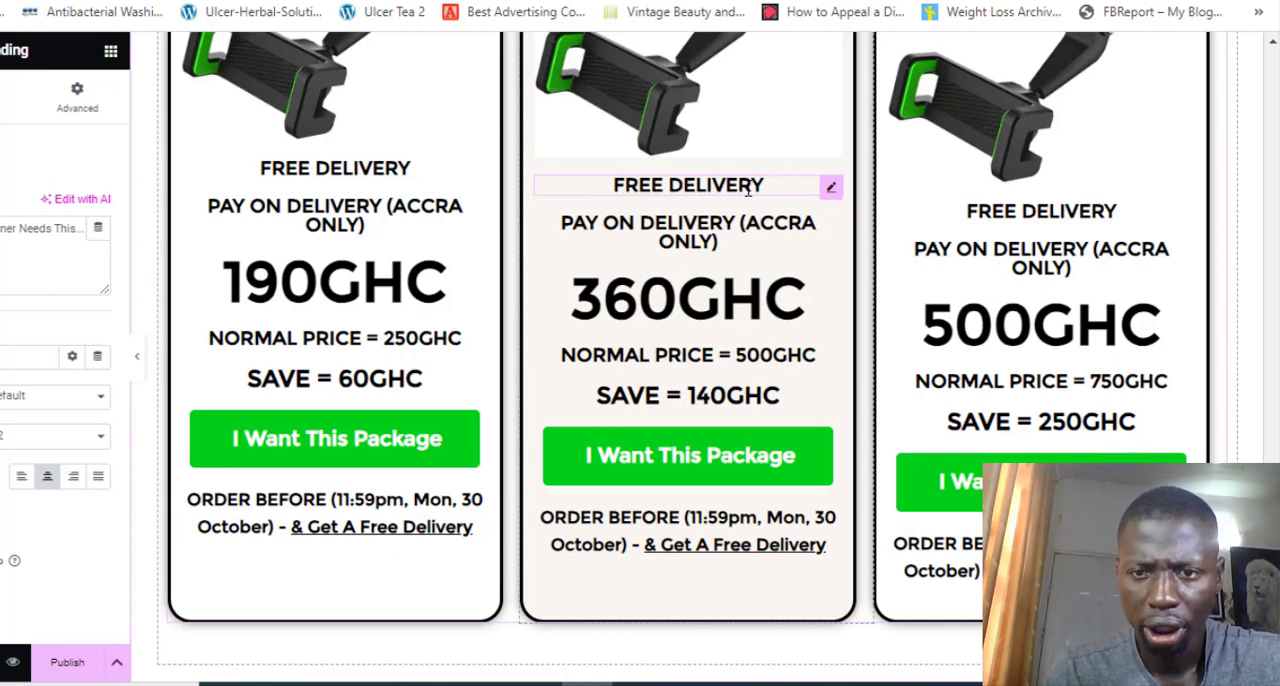
right_click(830, 191)
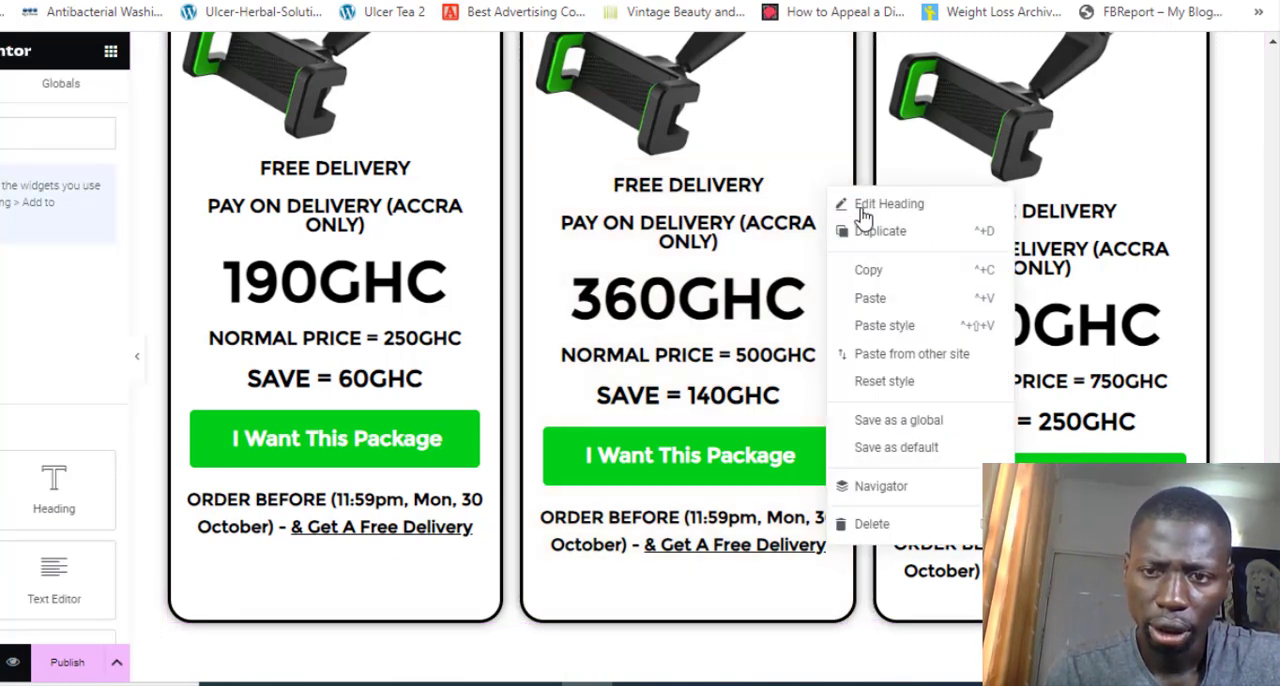
left_click(869, 232)
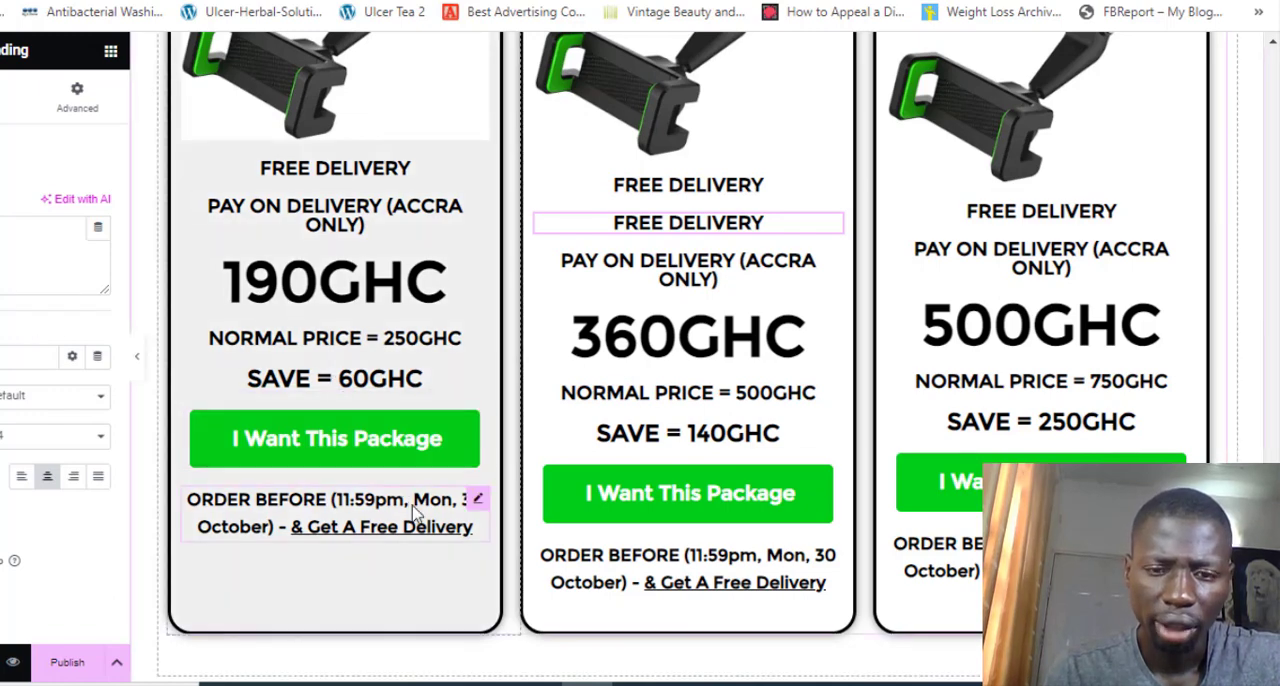
Save the sales page as a draft from the save options
scroll(415, 510, "down", 3)
scroll(413, 505, "down", 2)
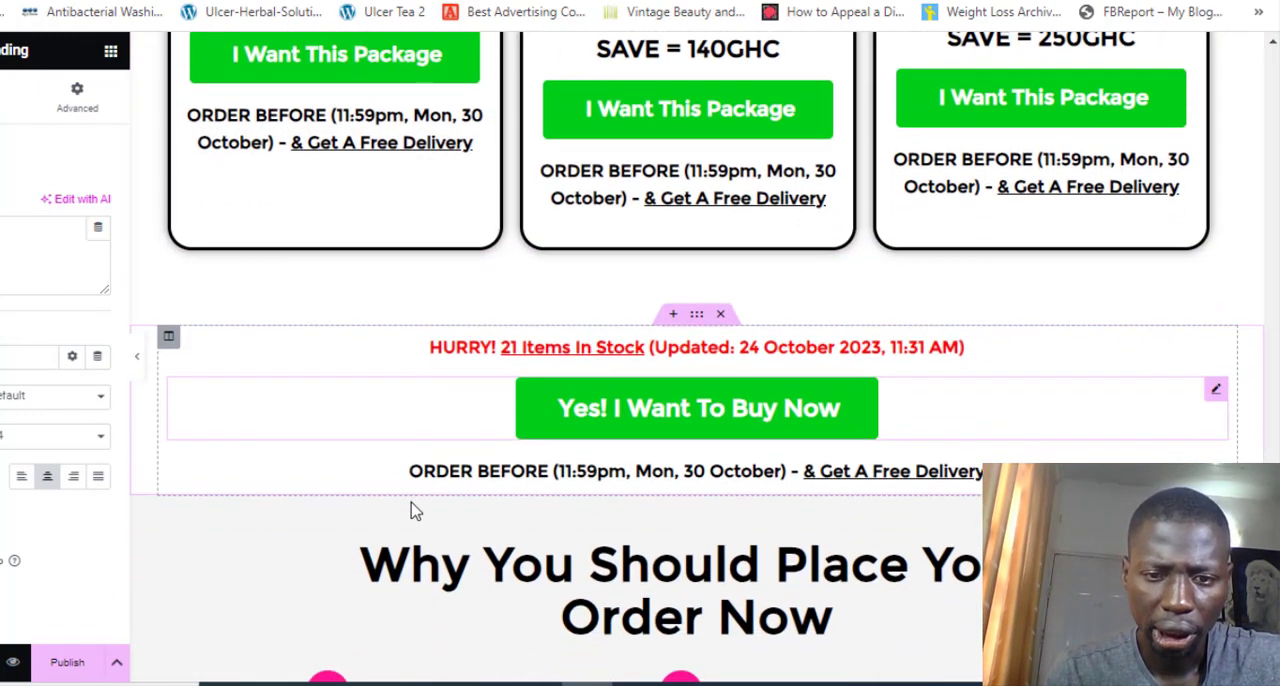
scroll(410, 505, "down", 1)
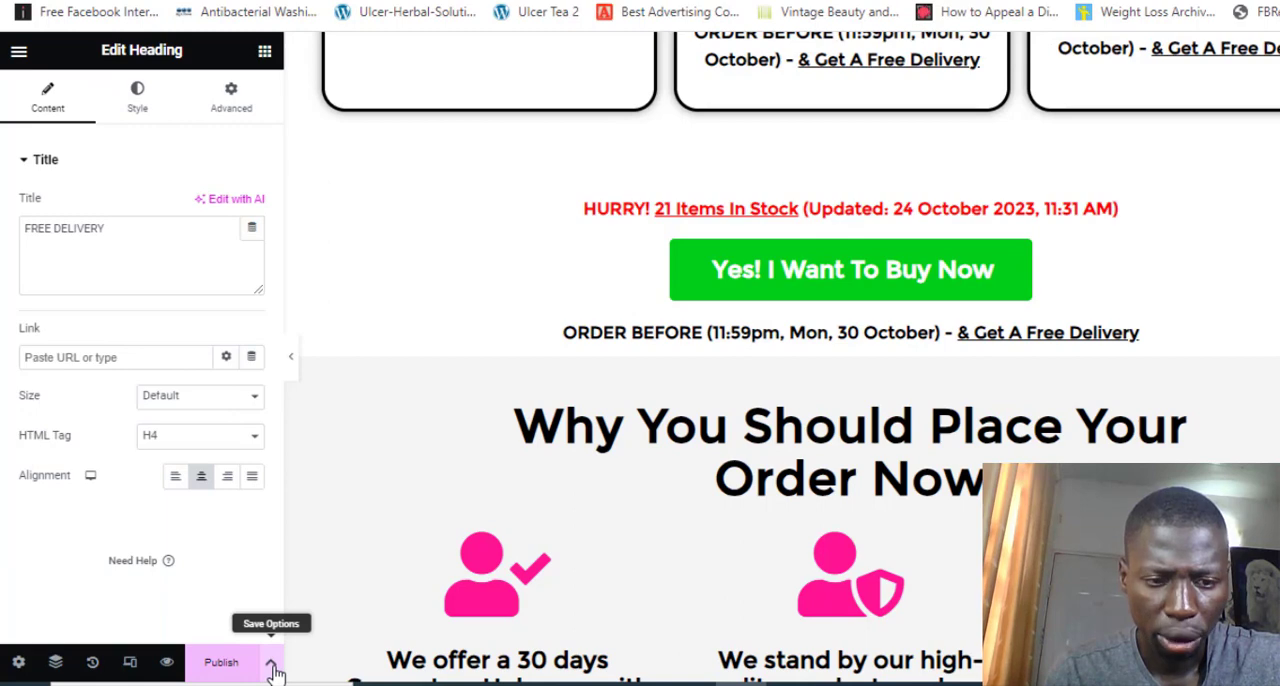
left_click(272, 666)
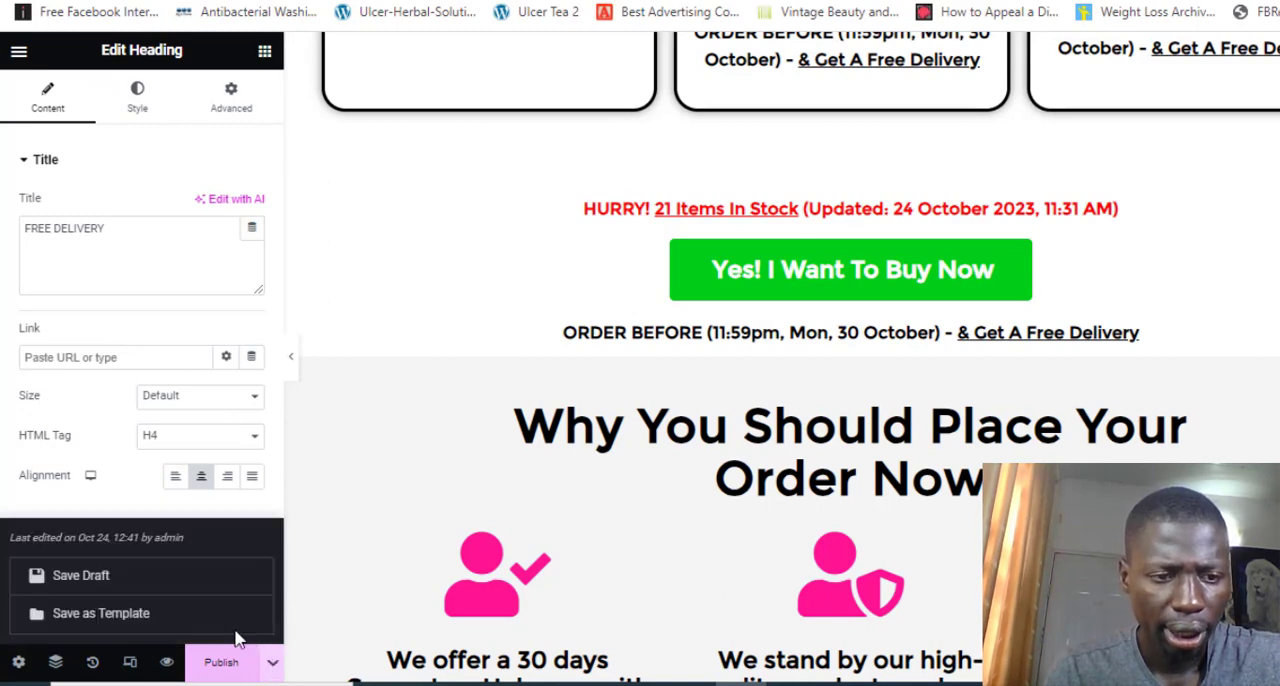
left_click(125, 575)
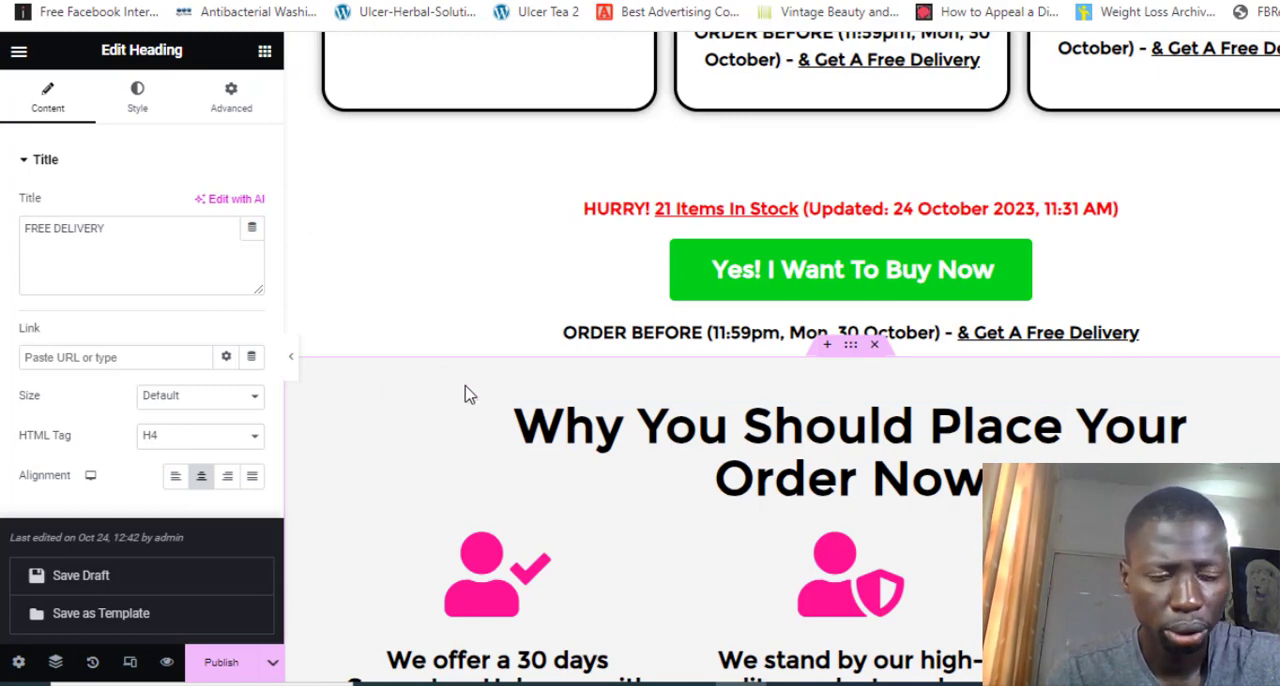
left_click(155, 575)
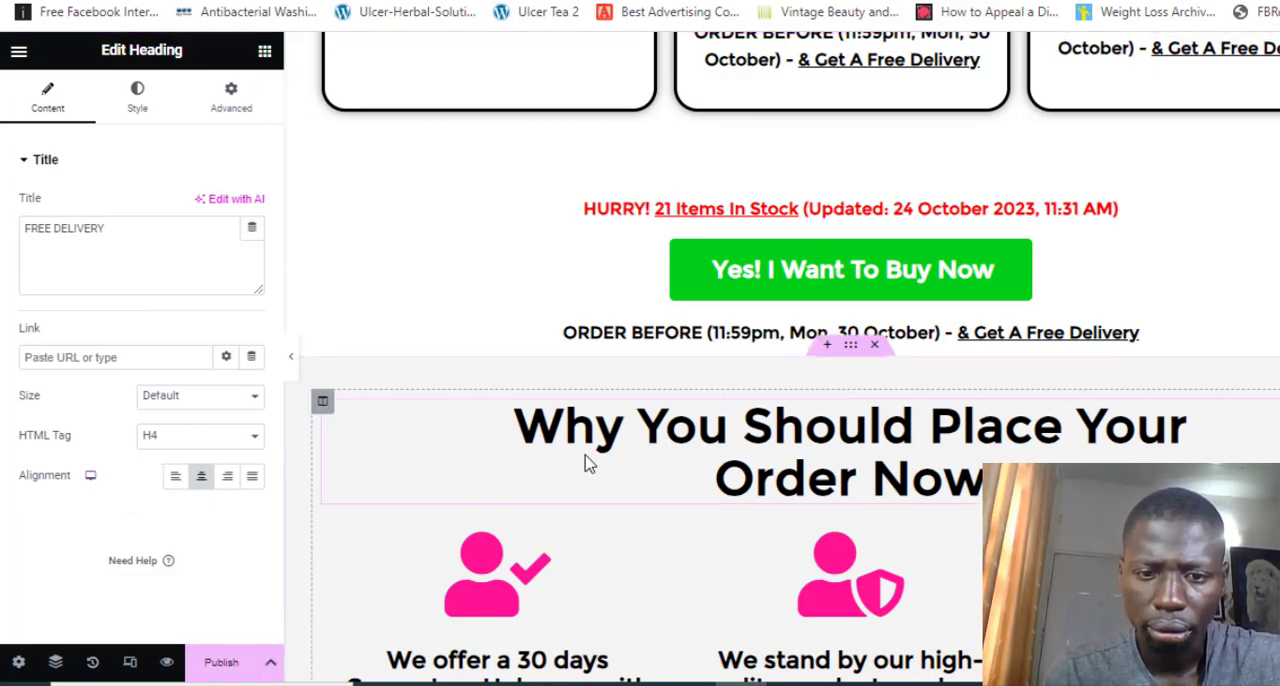
Examine the sections below the package cards, from the reasons to order and the order notice down to the customer reviews heading
scroll(586, 457, "down", 3)
scroll(586, 457, "down", 6)
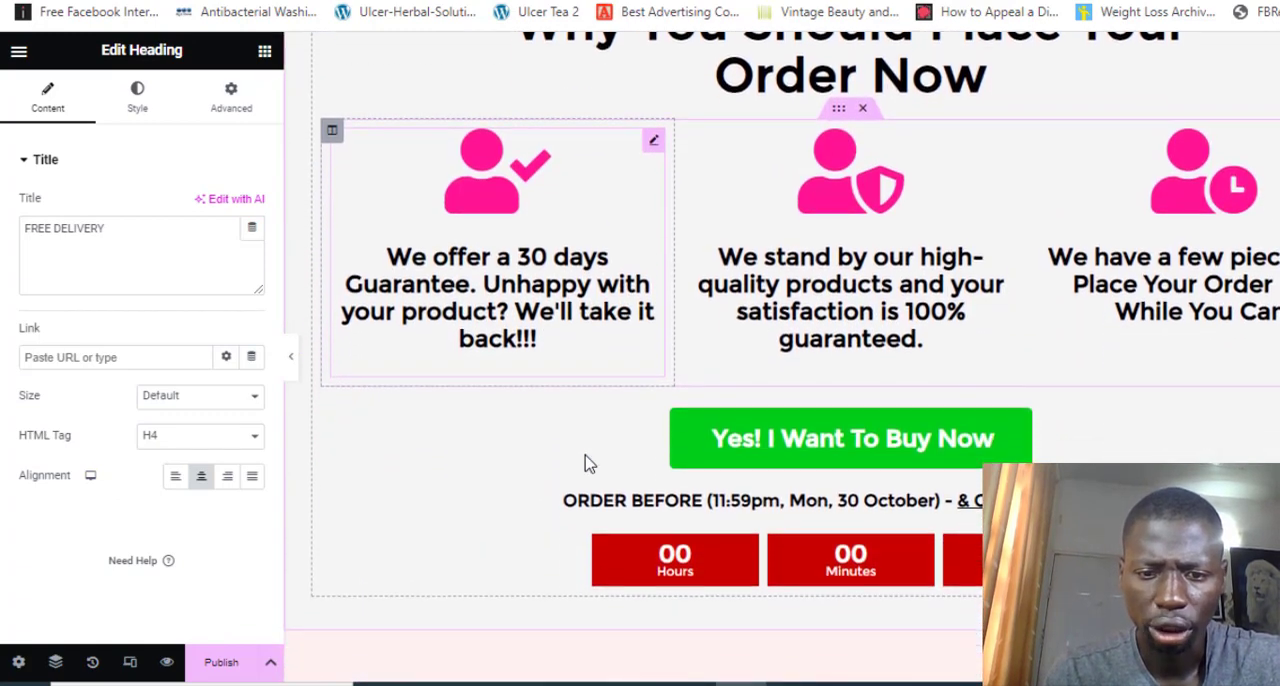
scroll(586, 463, "down", 2)
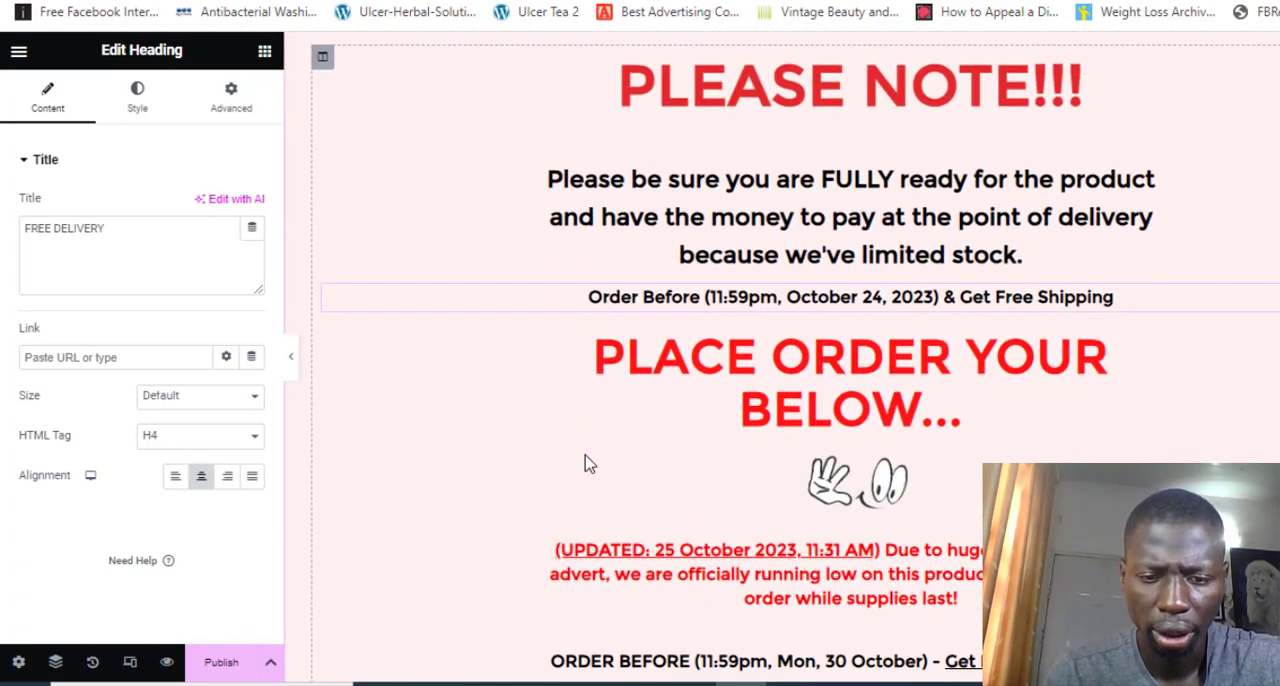
scroll(586, 463, "down", 3)
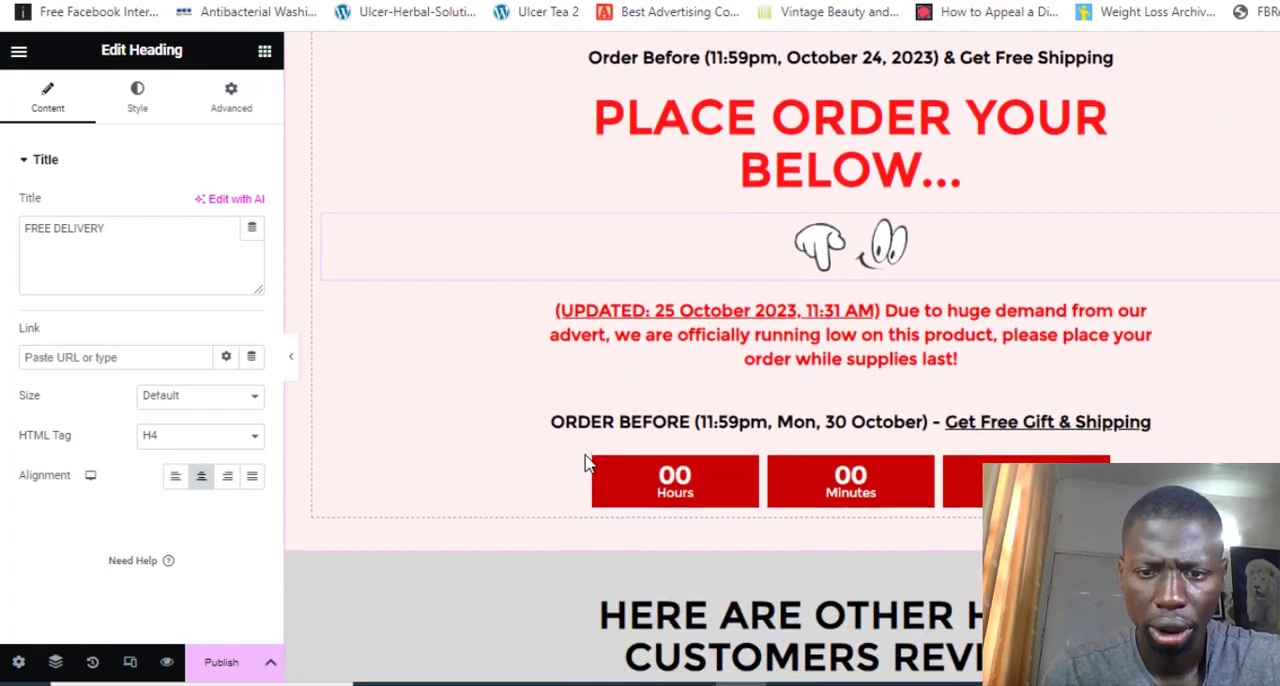
scroll(586, 463, "down", 1)
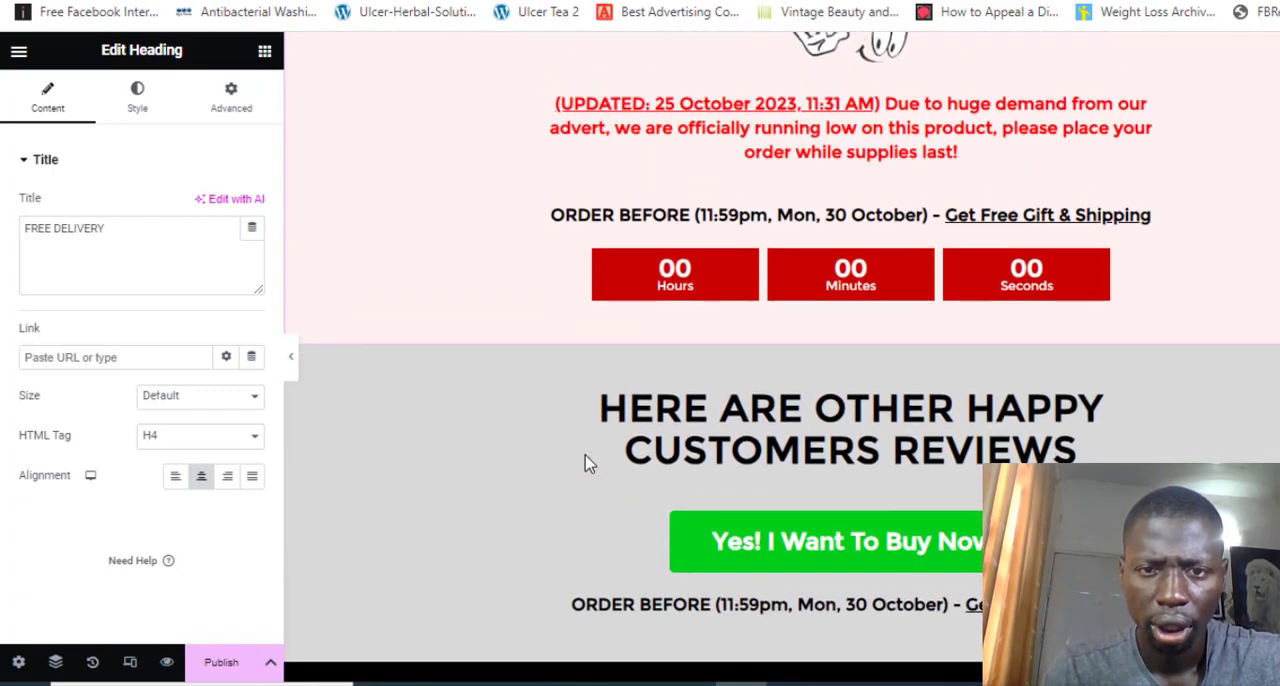
scroll(586, 463, "up", 4)
scroll(586, 463, "up", 12)
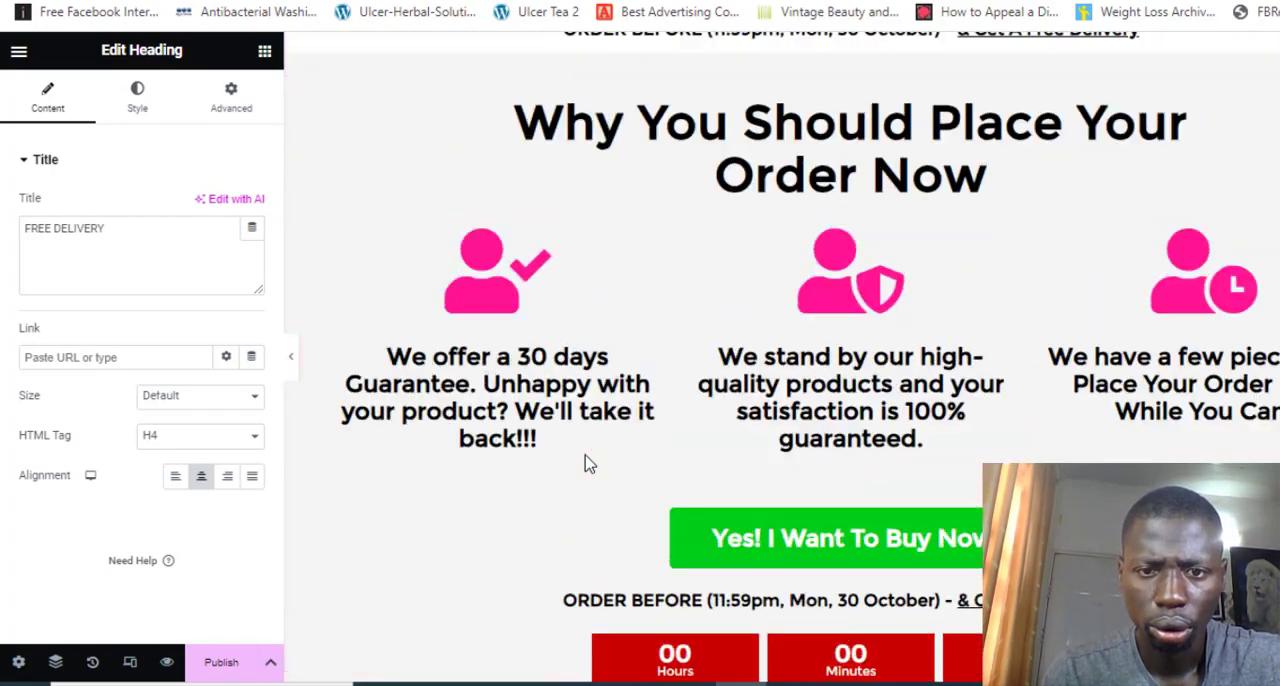
scroll(588, 462, "up", 3)
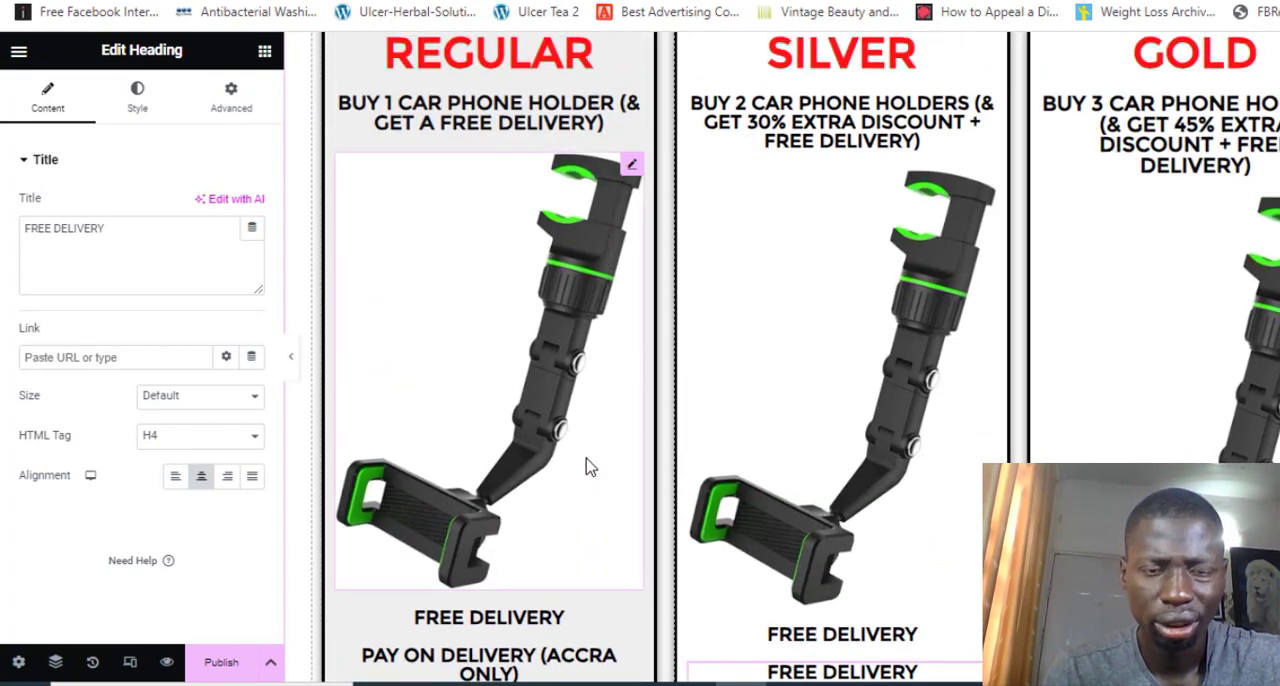
scroll(588, 465, "up", 3)
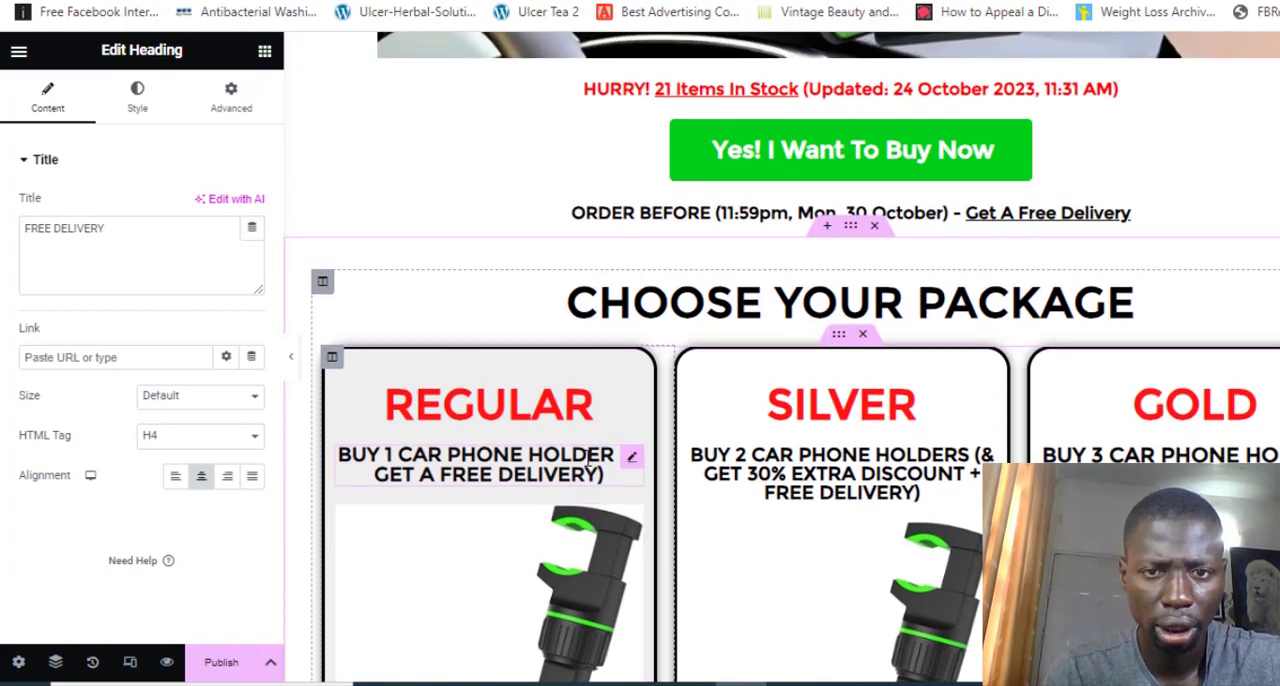
Review the phone holder feature images and customer chat screenshots above the packages, back up to the acne product headline
scroll(588, 460, "up", 3)
scroll(588, 458, "up", 10)
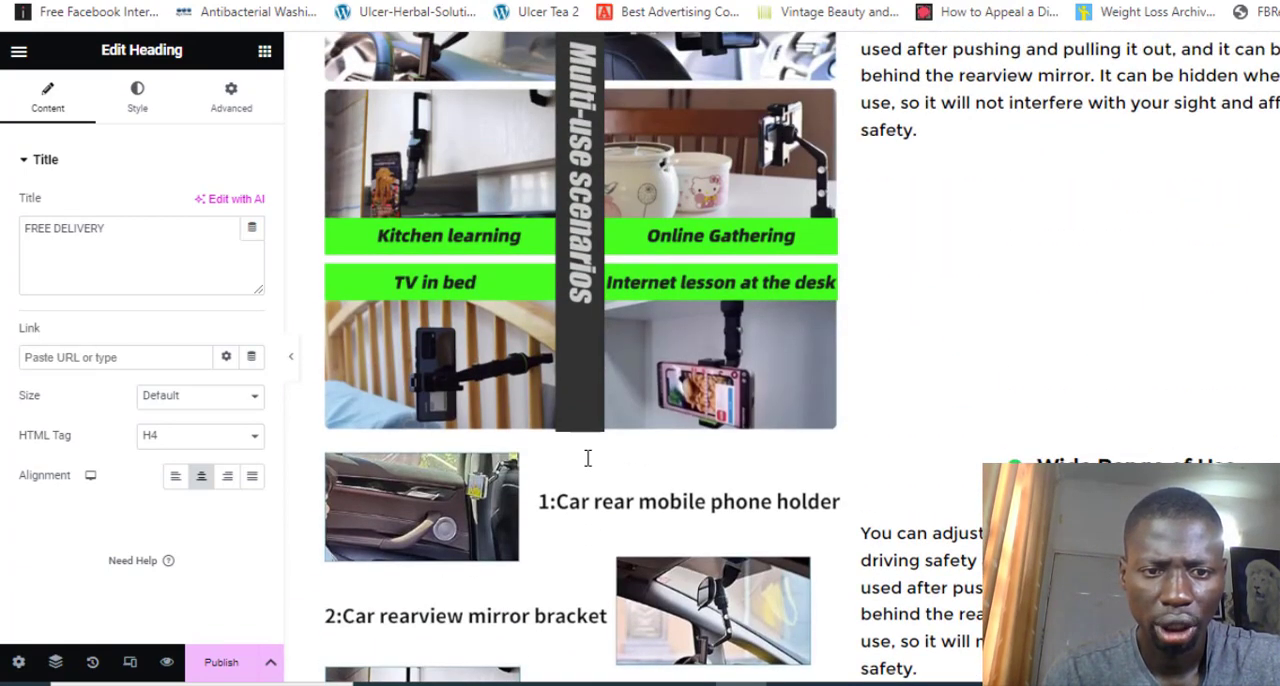
scroll(588, 458, "up", 2)
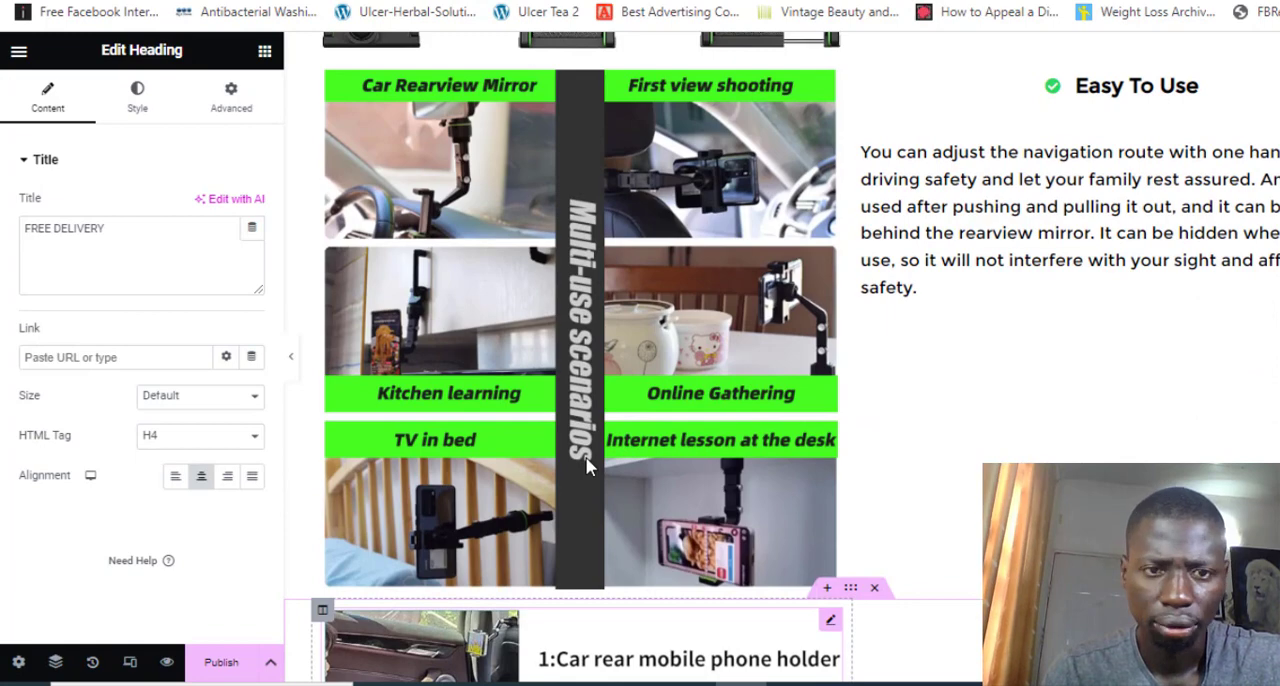
scroll(588, 465, "up", 8)
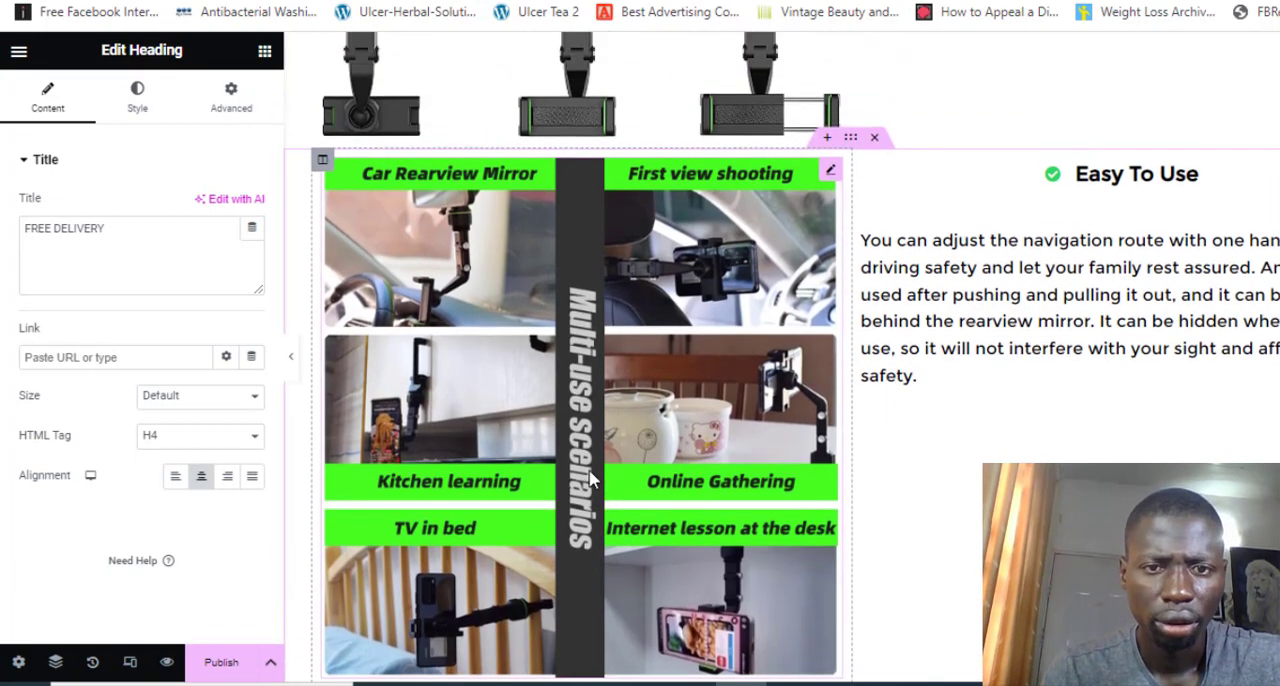
scroll(589, 478, "up", 15)
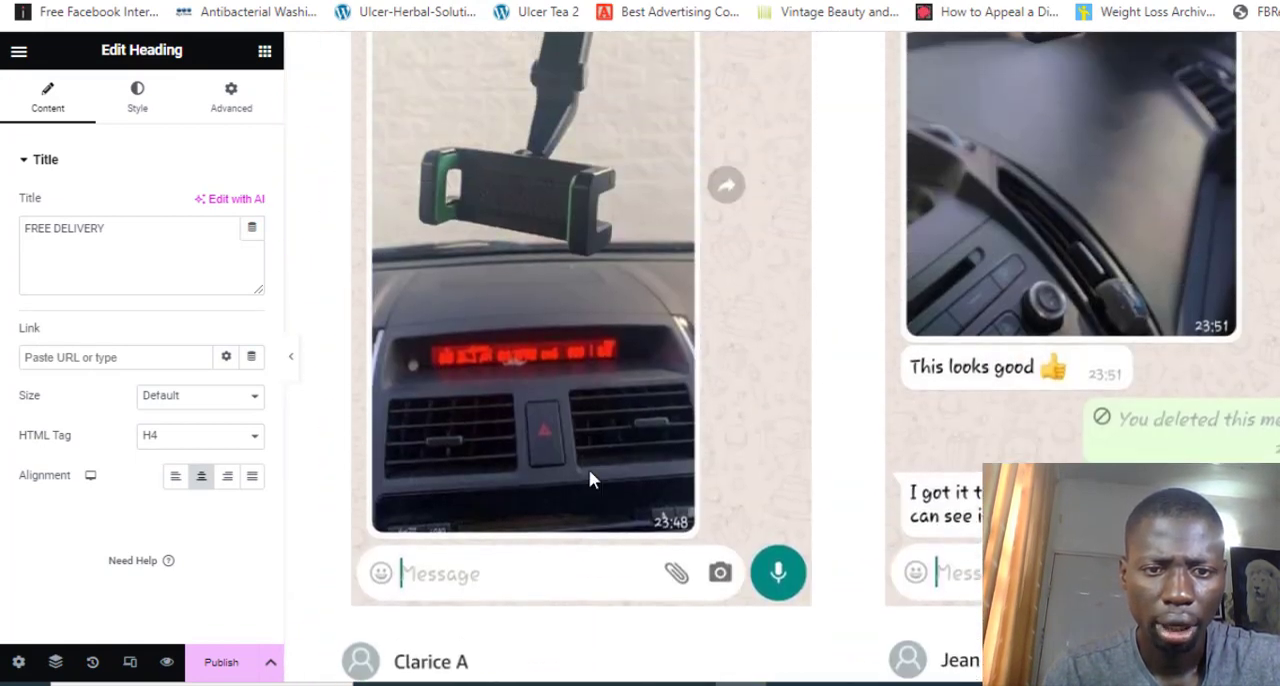
scroll(589, 479, "up", 2)
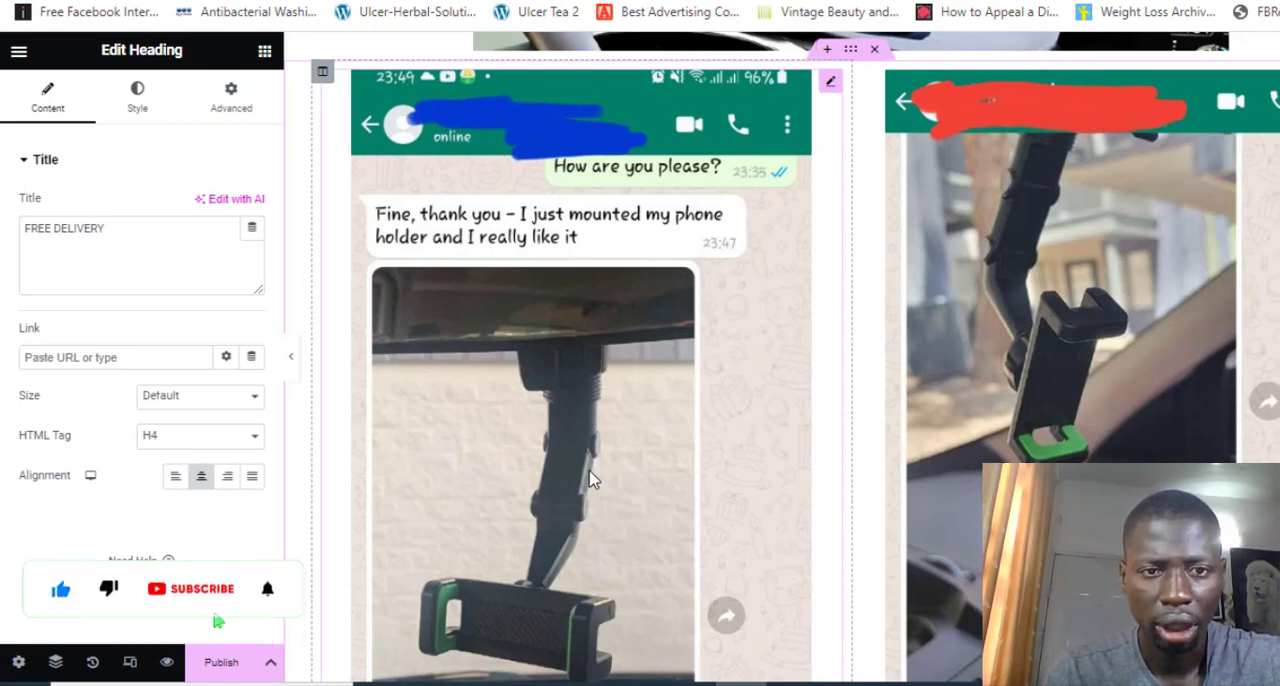
scroll(574, 514, "up", 3)
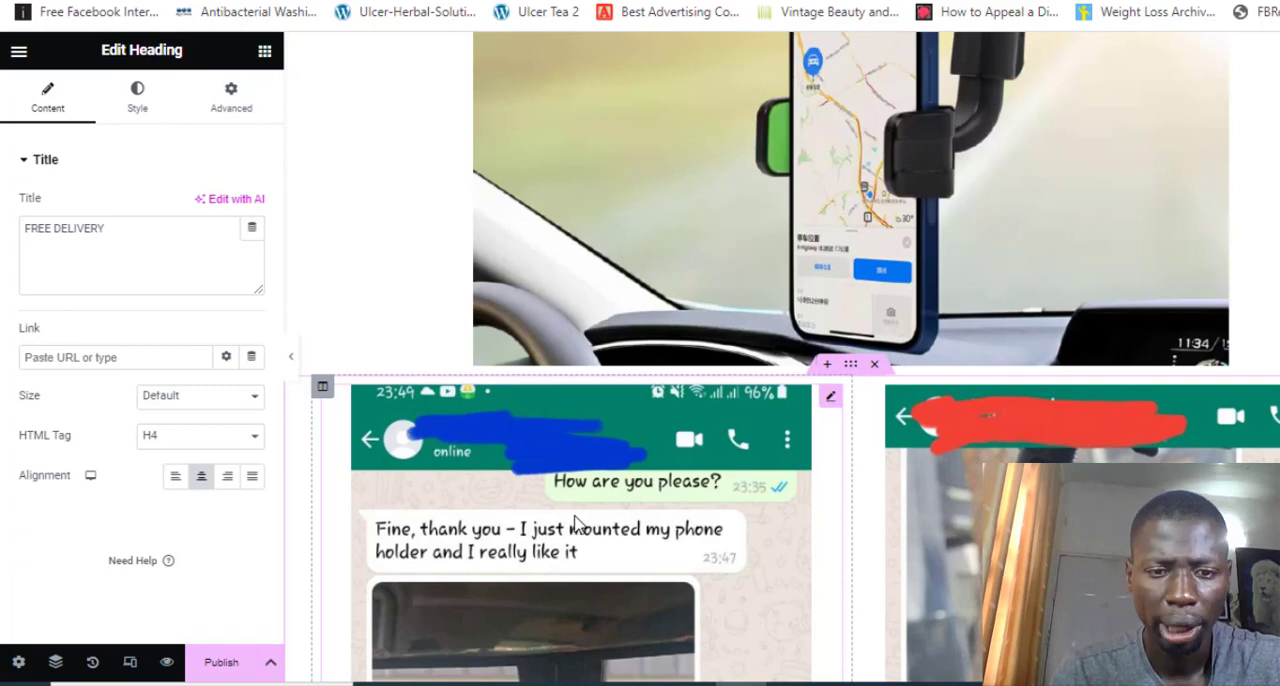
scroll(575, 525, "up", 15)
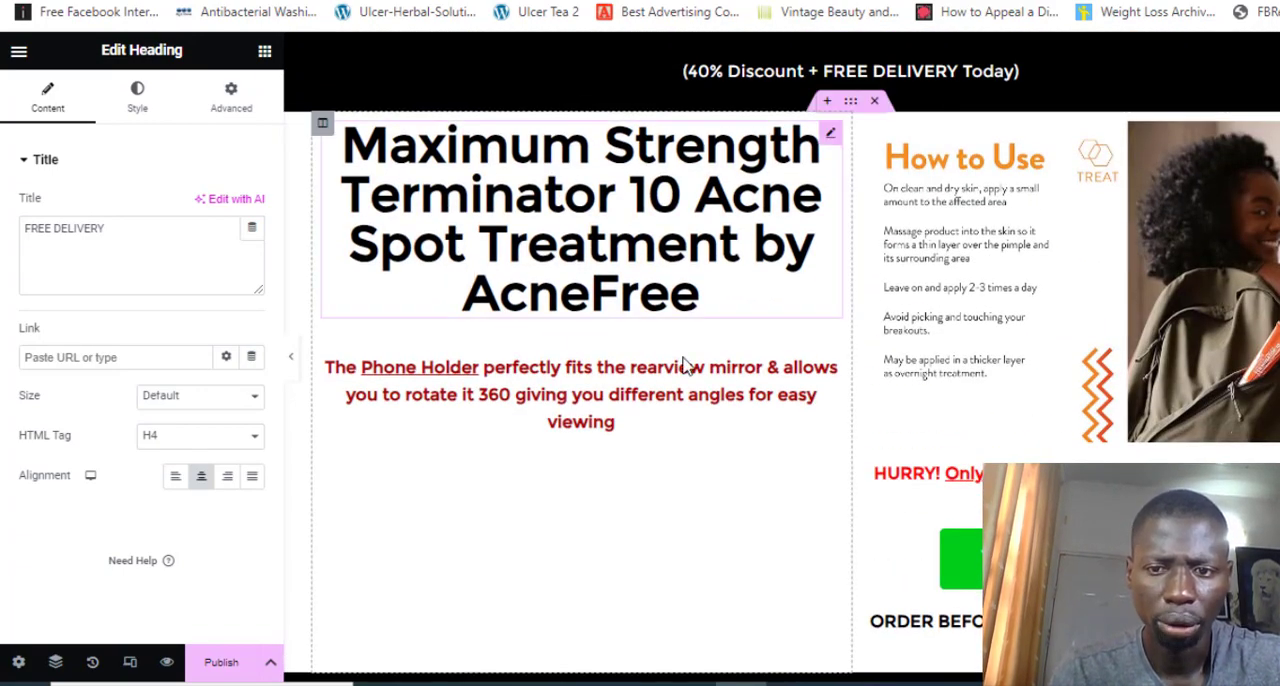
Review the whole page from the acne headline down to the "Need Help?" section and back for leftover phone holder content
scroll(729, 572, "down", 12)
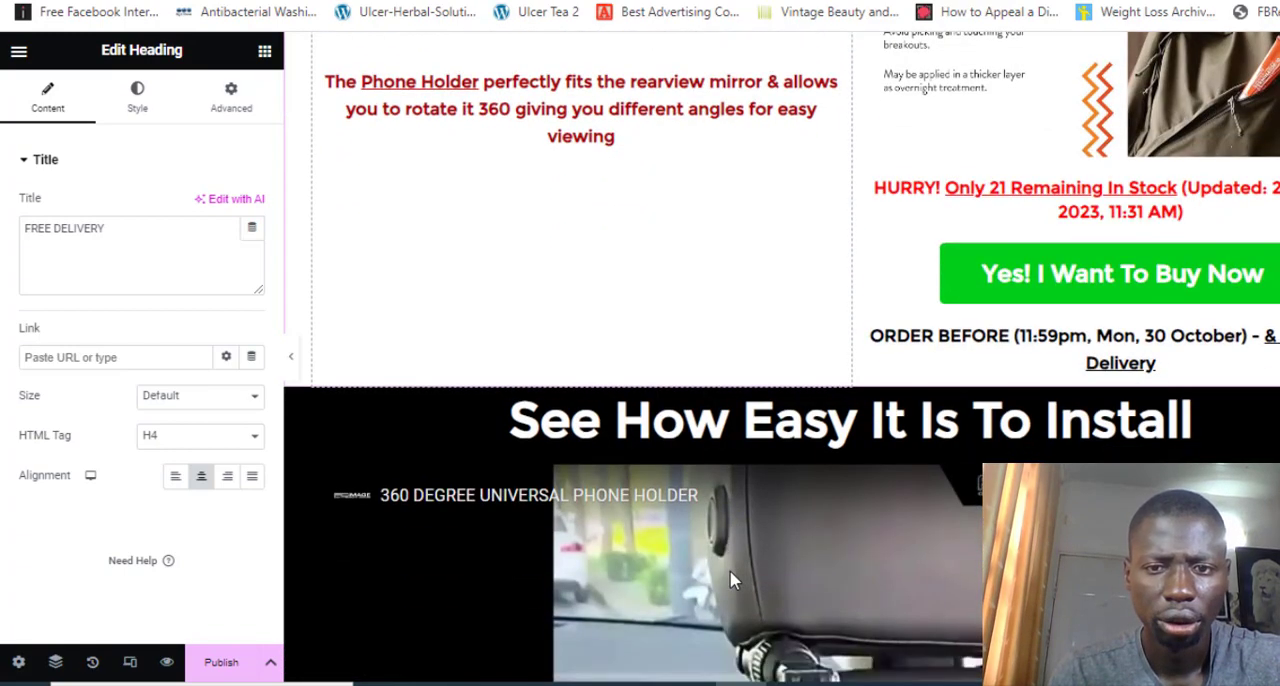
scroll(729, 579, "down", 8)
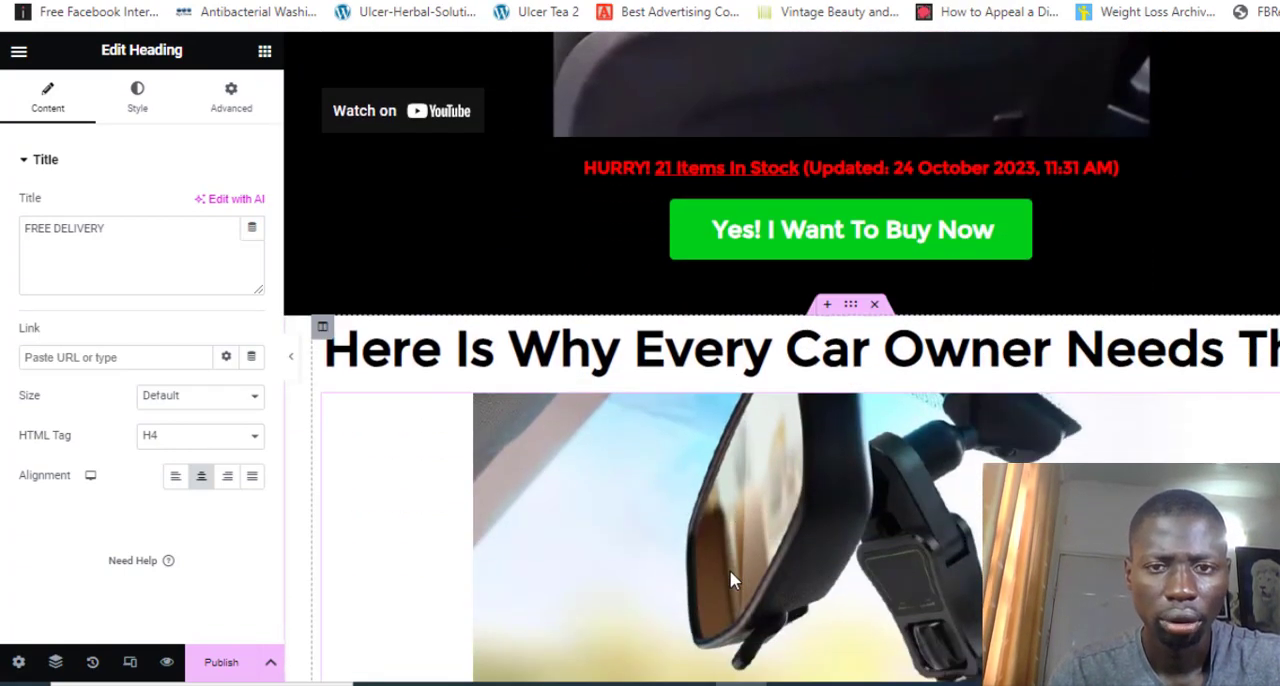
scroll(729, 579, "down", 10)
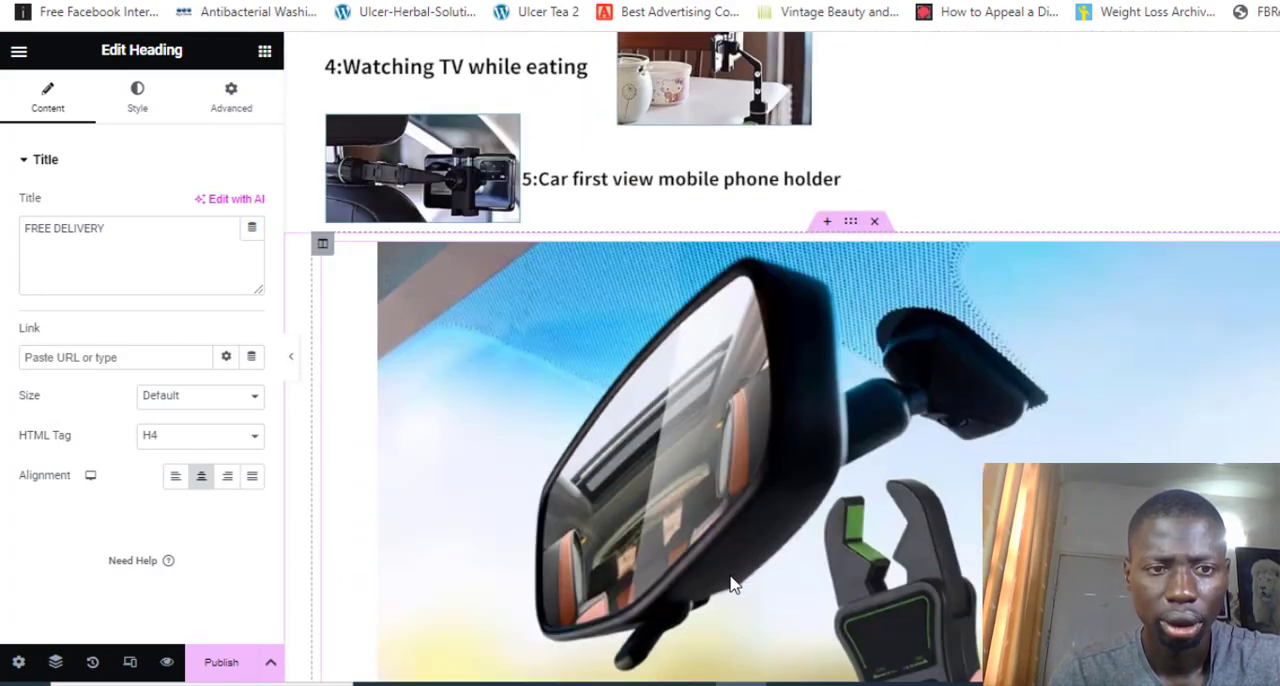
scroll(731, 585, "down", 12)
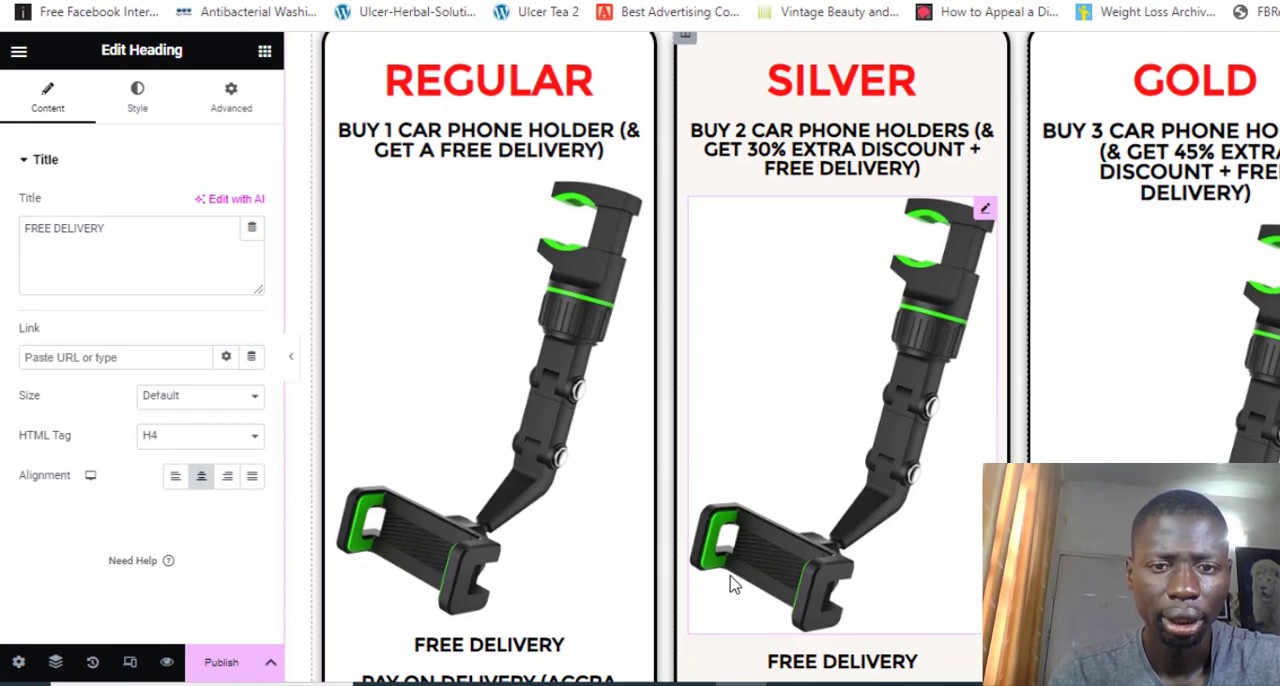
scroll(731, 585, "down", 15)
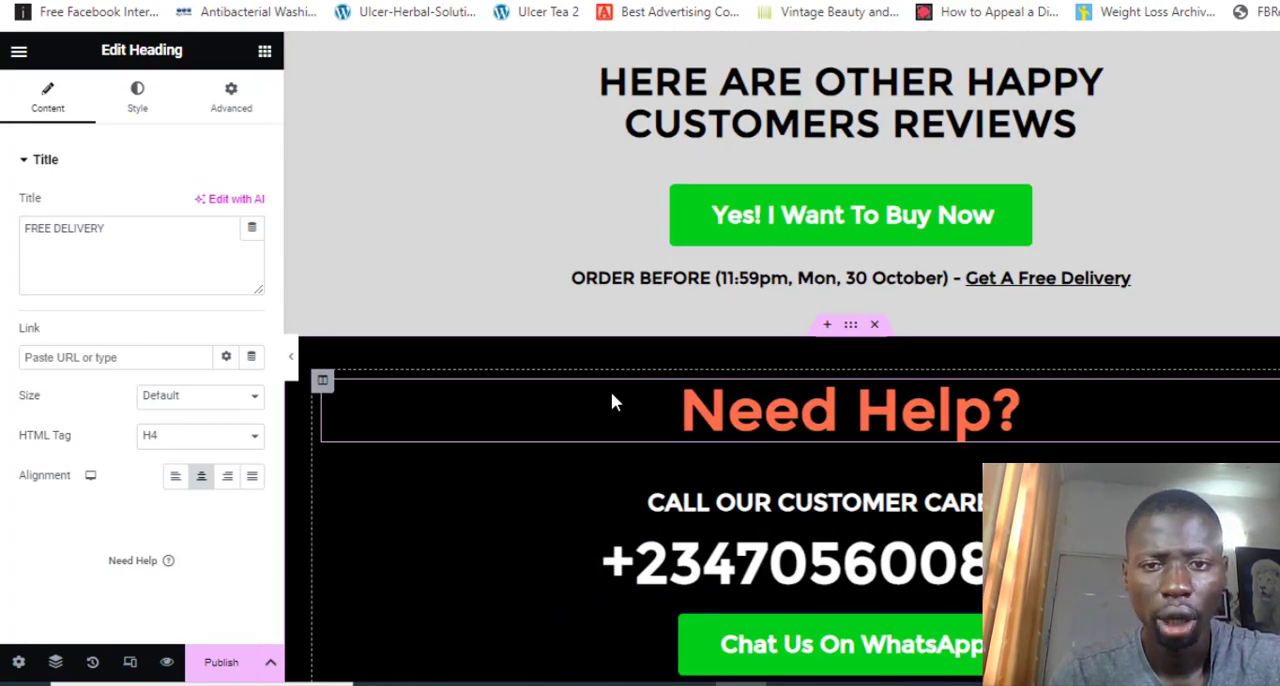
scroll(613, 396, "up", 5)
scroll(612, 393, "up", 5)
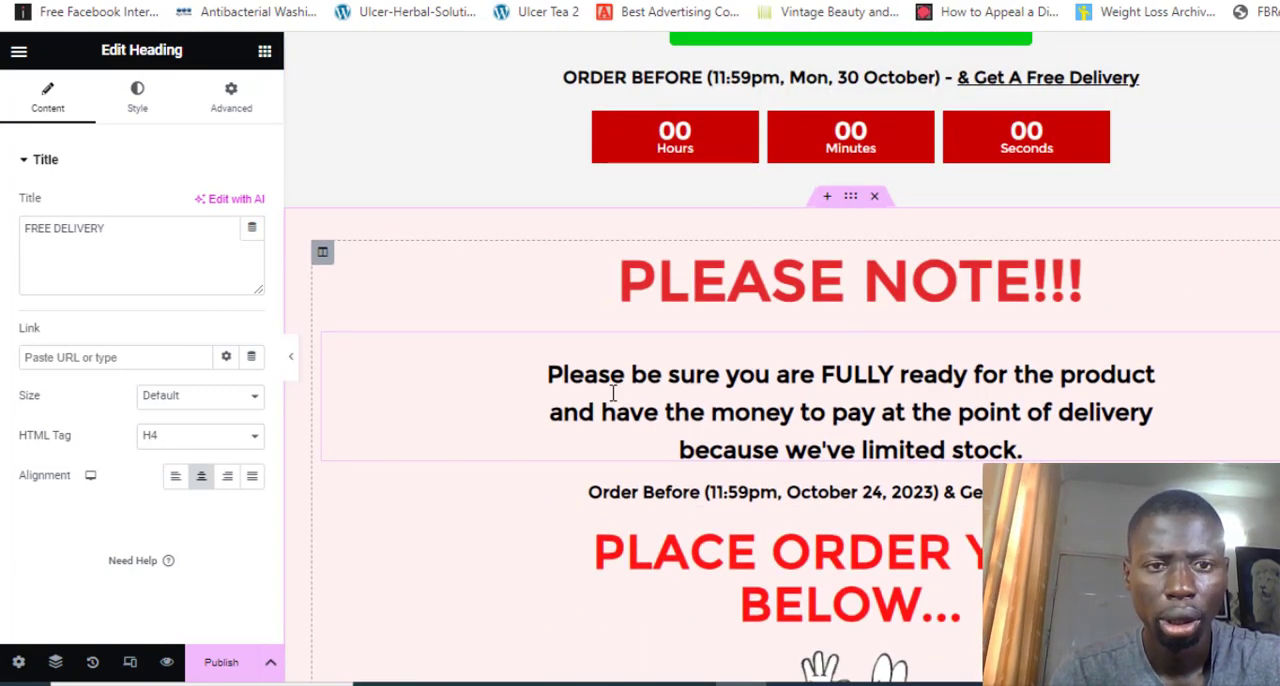
scroll(613, 398, "up", 1)
scroll(613, 400, "up", 15)
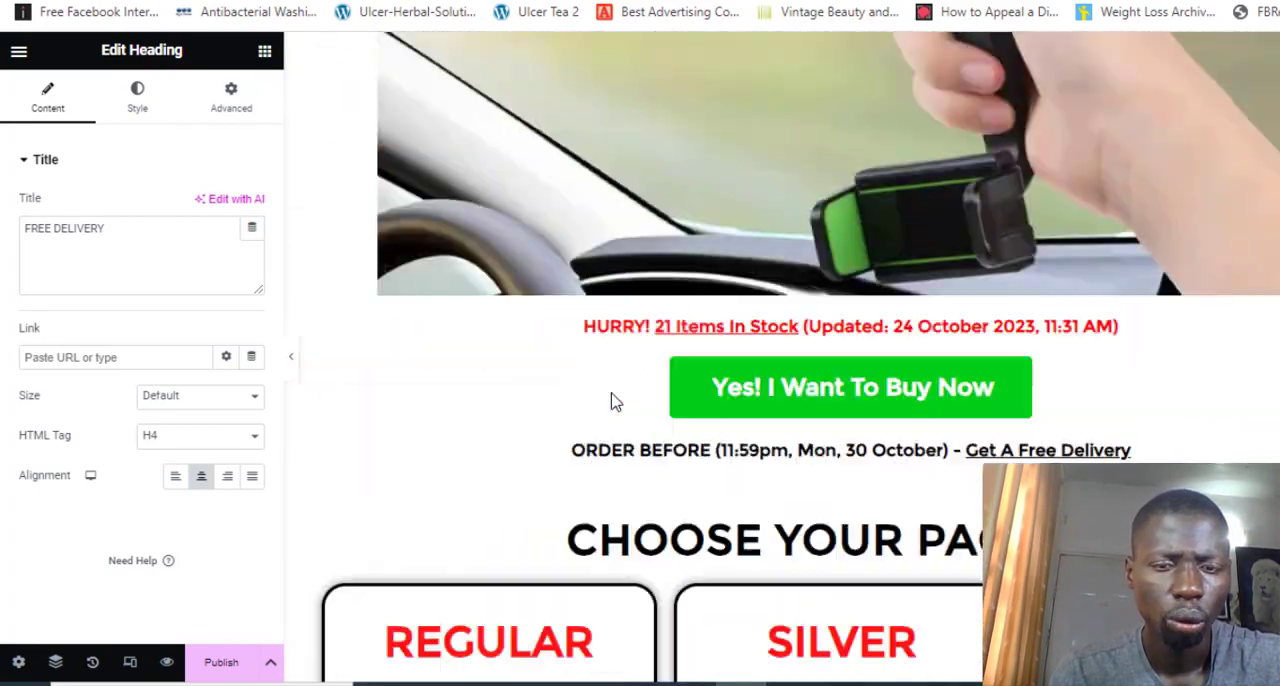
scroll(613, 401, "up", 1)
scroll(555, 468, "up", 5)
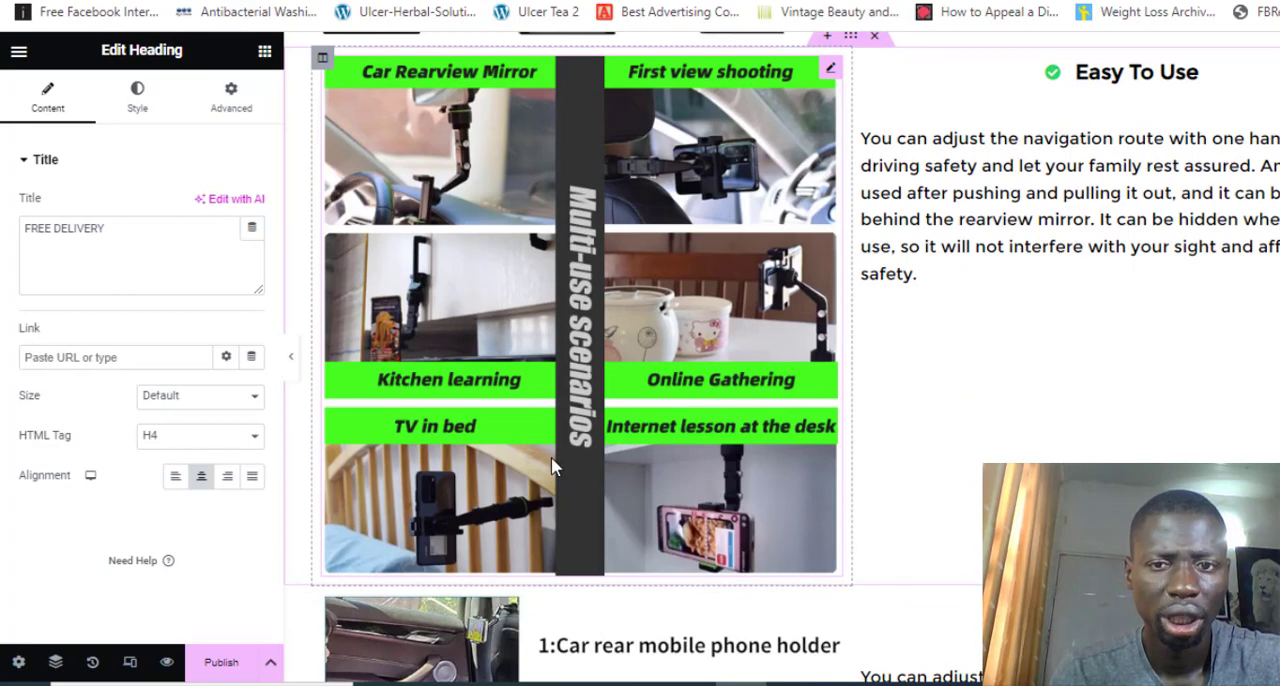
scroll(555, 468, "up", 4)
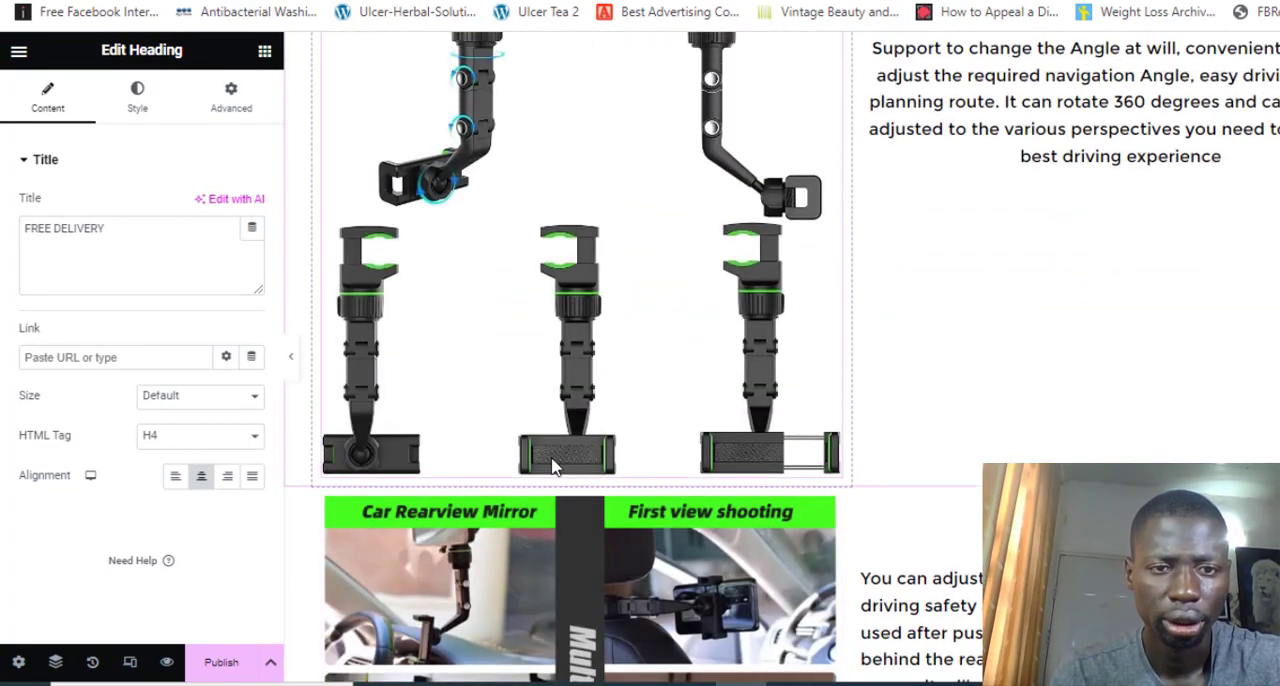
scroll(555, 468, "up", 15)
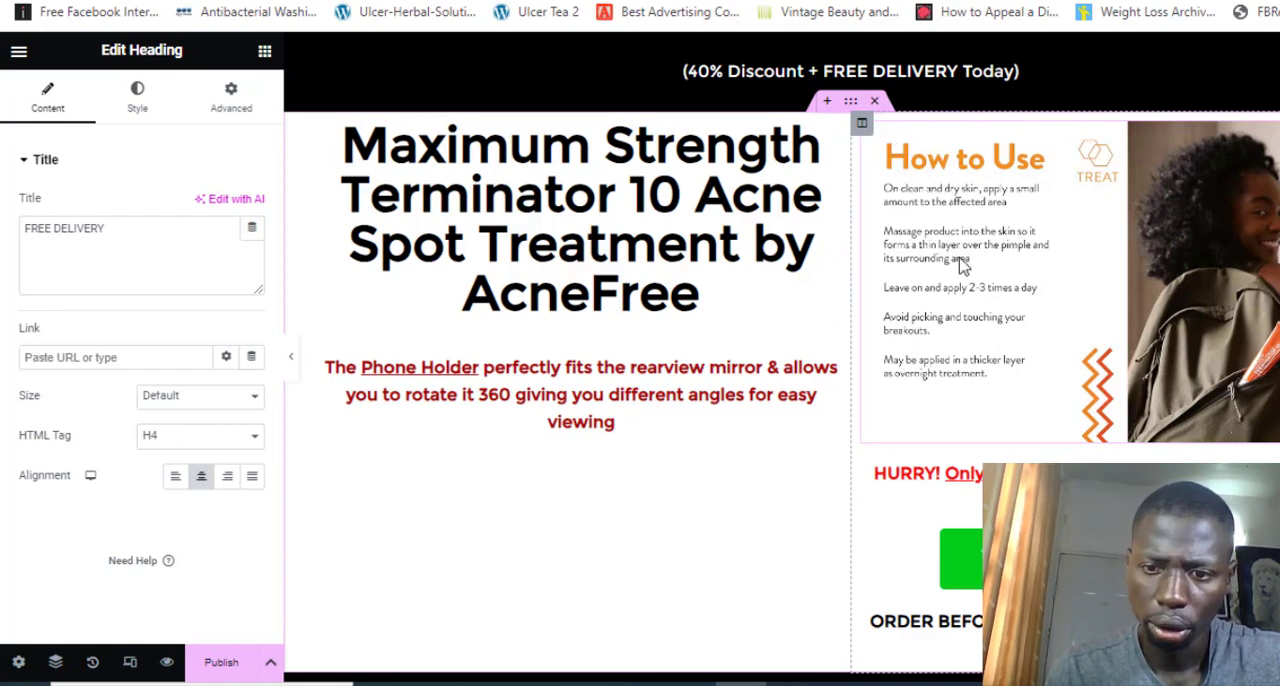
Delete the five phone holder sections under the acne headline block, from the "See How Easy It Is To Install" video through the "Durable" feature
scroll(943, 378, "down", 3)
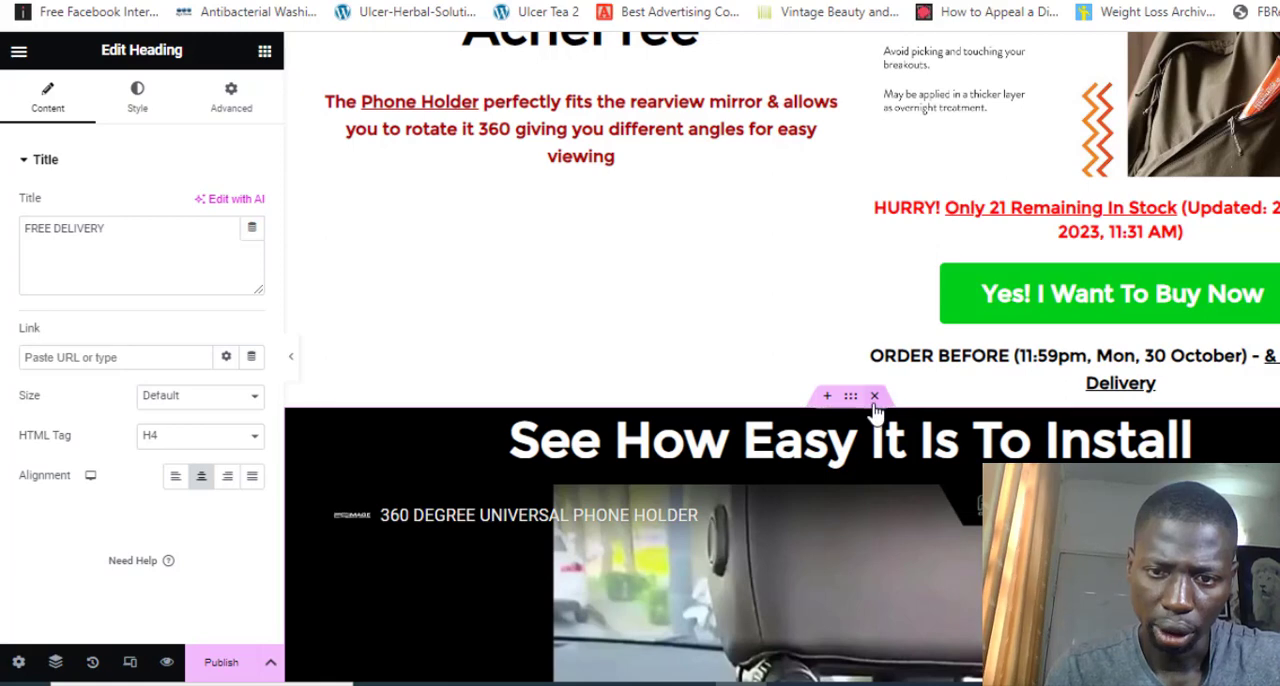
left_click(874, 396)
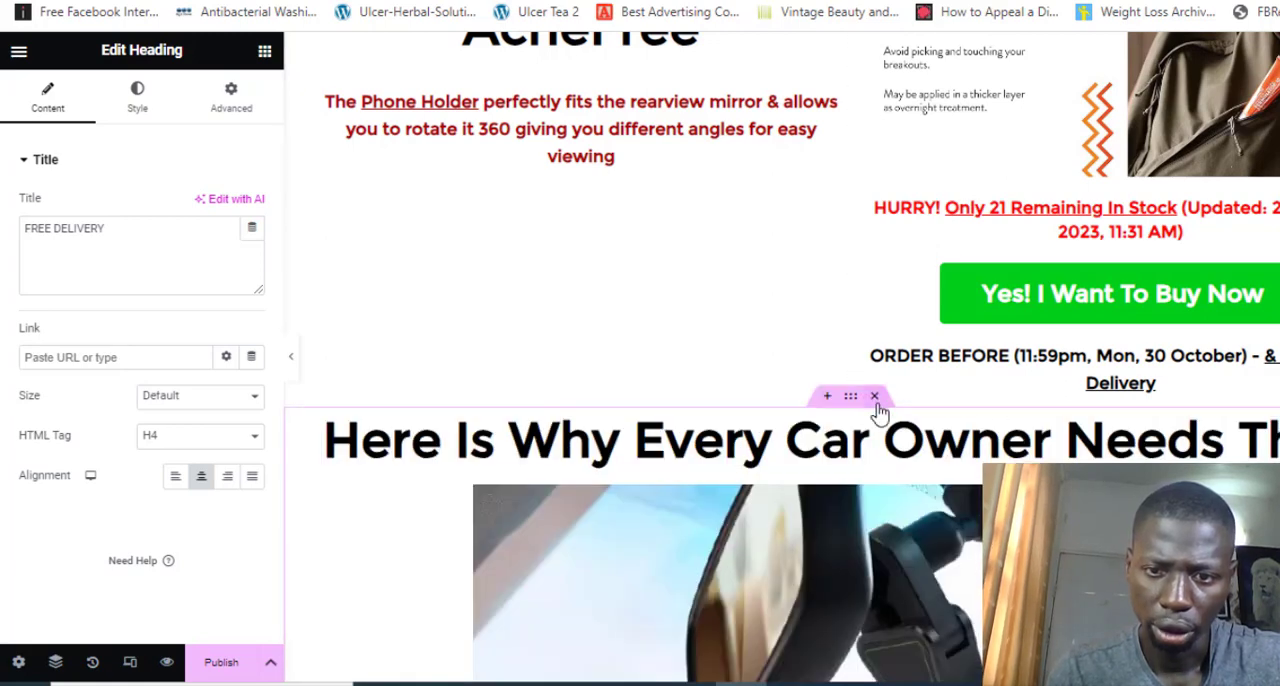
left_click(875, 398)
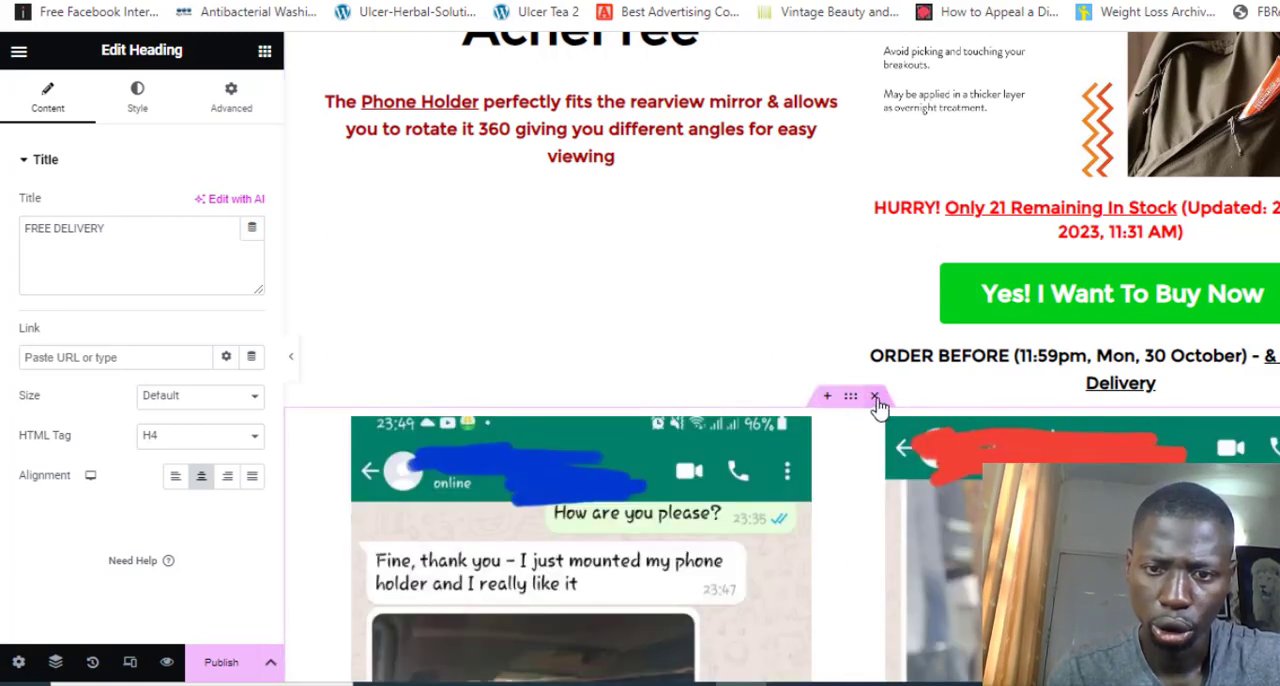
left_click(877, 408)
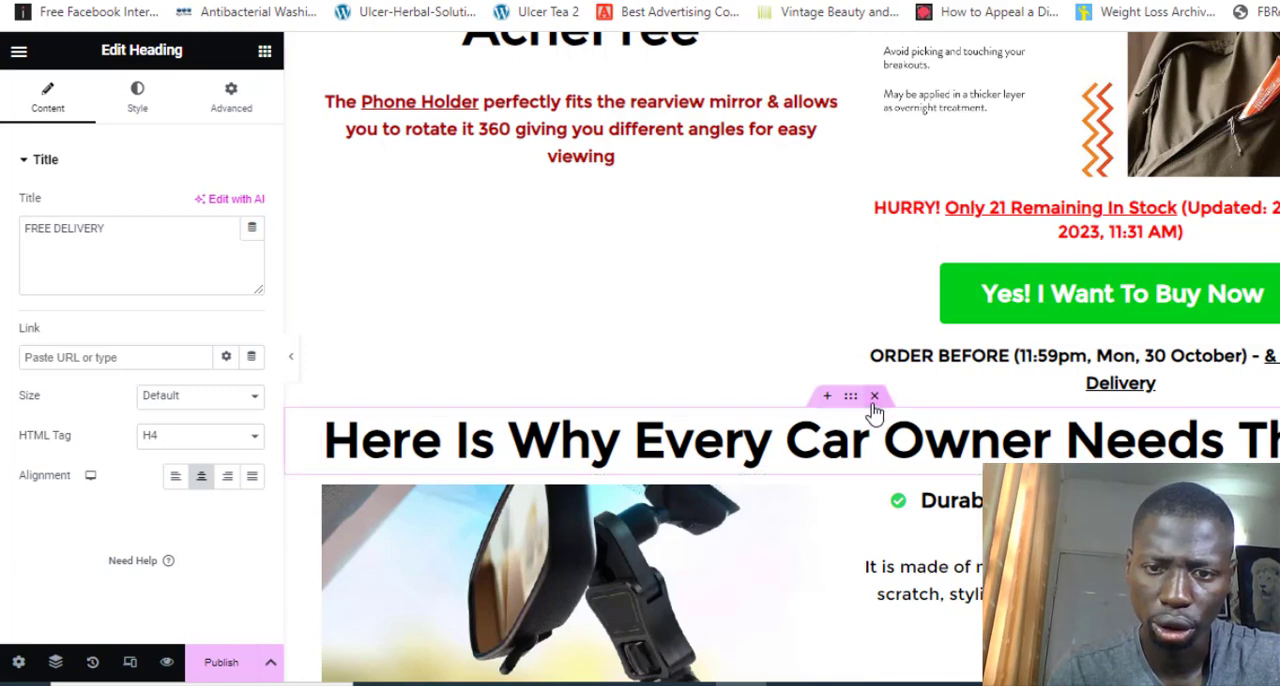
left_click(874, 398)
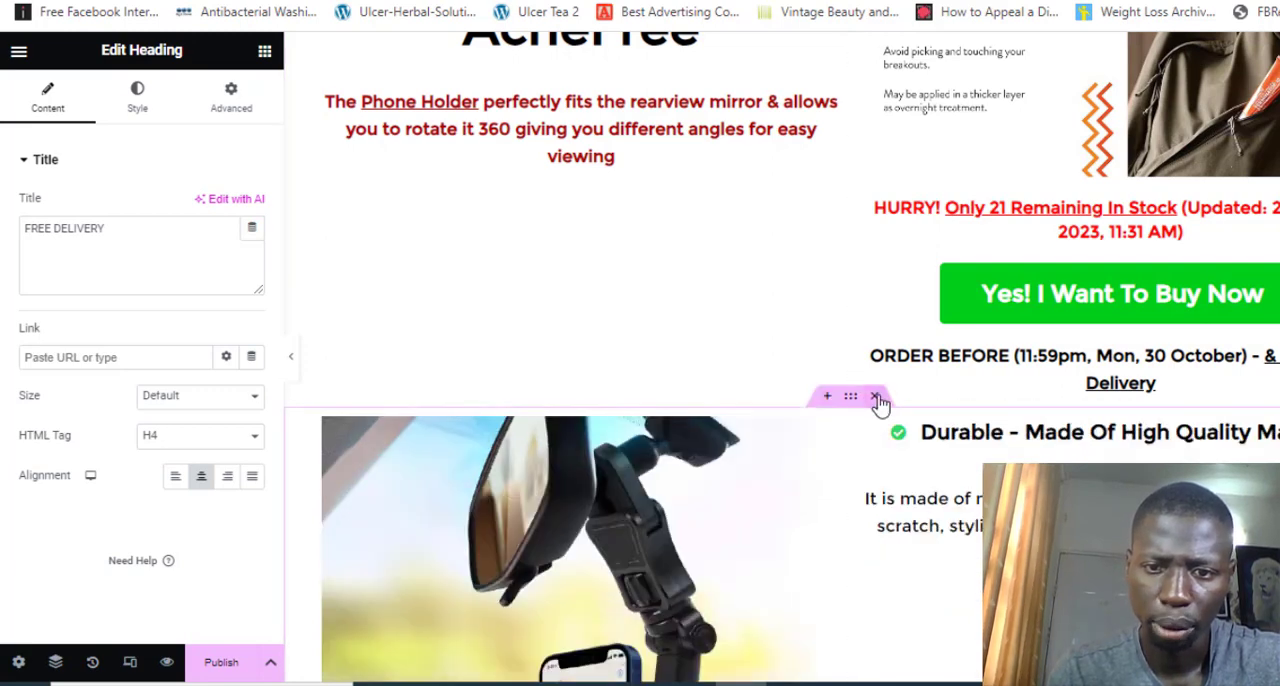
left_click(874, 397)
scroll(871, 200, "up", 3)
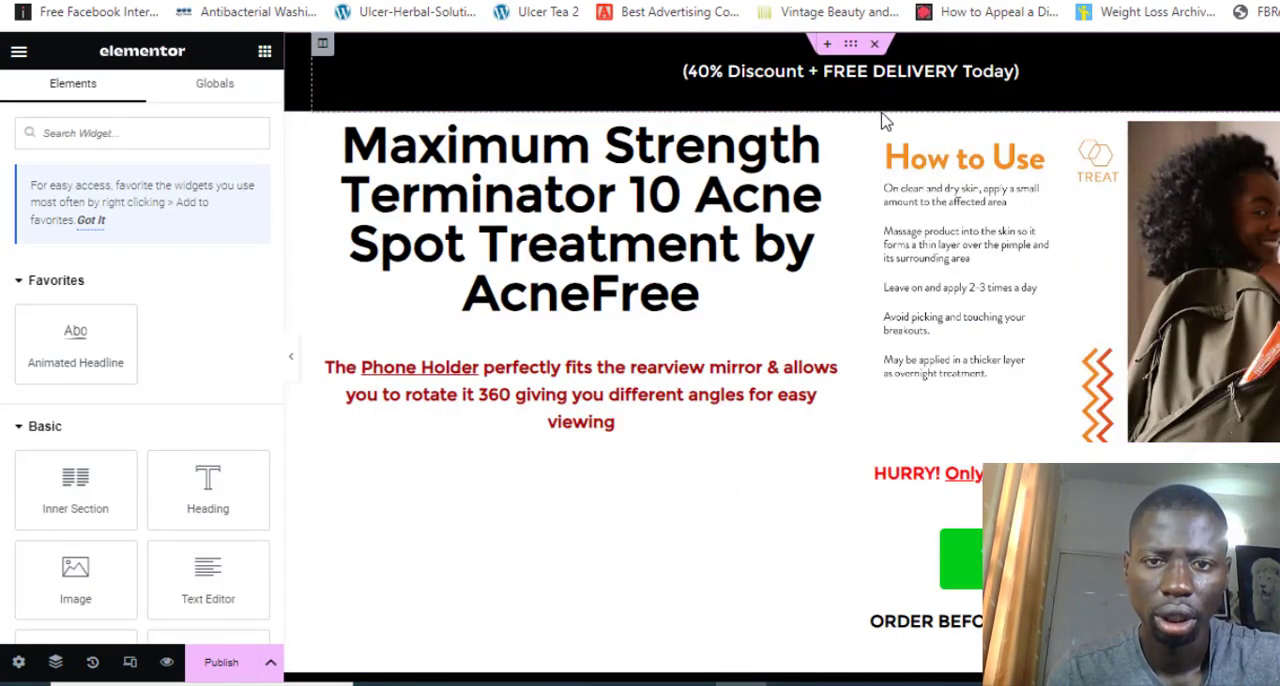
Replace the acne product headline text with "Congratulations! Your Order Has Been Received & Processed"
left_click(601, 265)
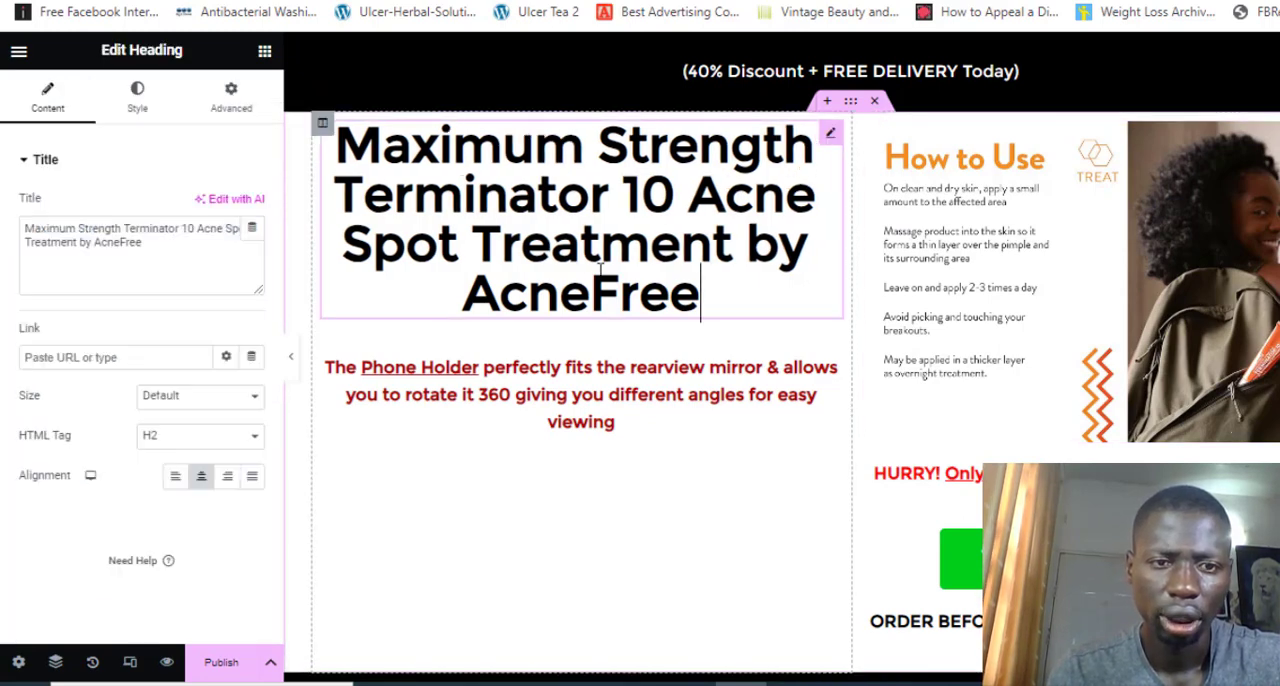
triple_click(160, 246)
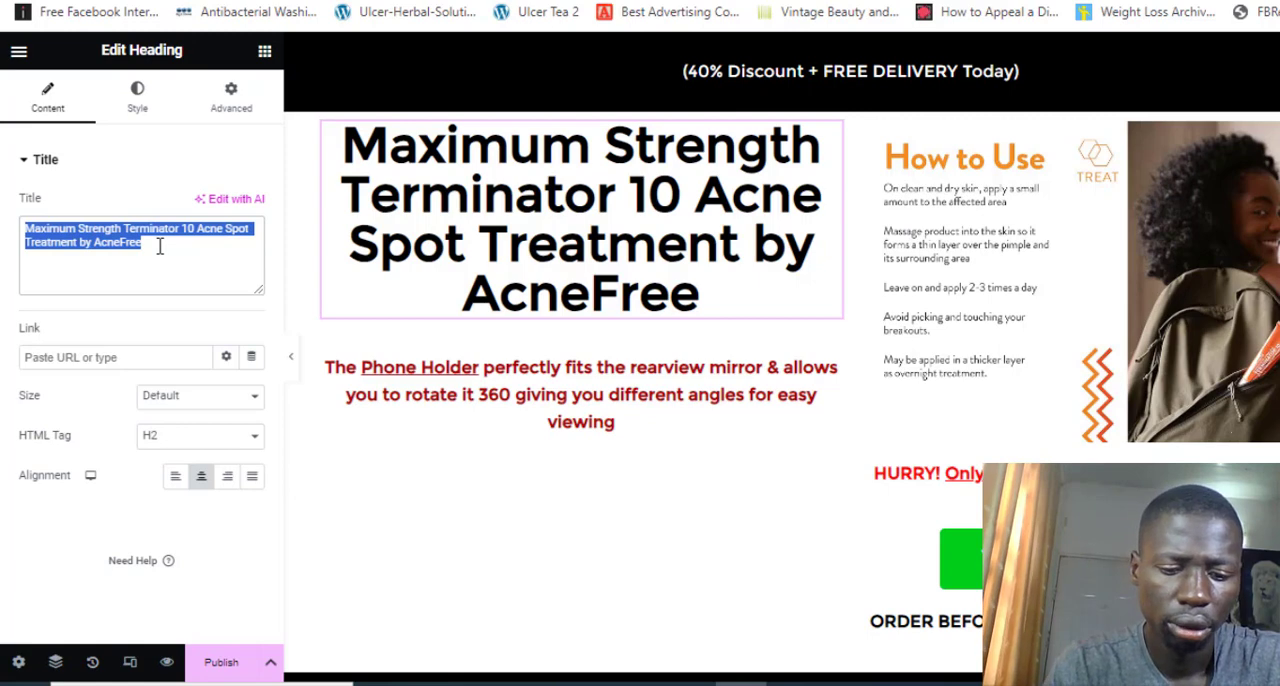
type("C")
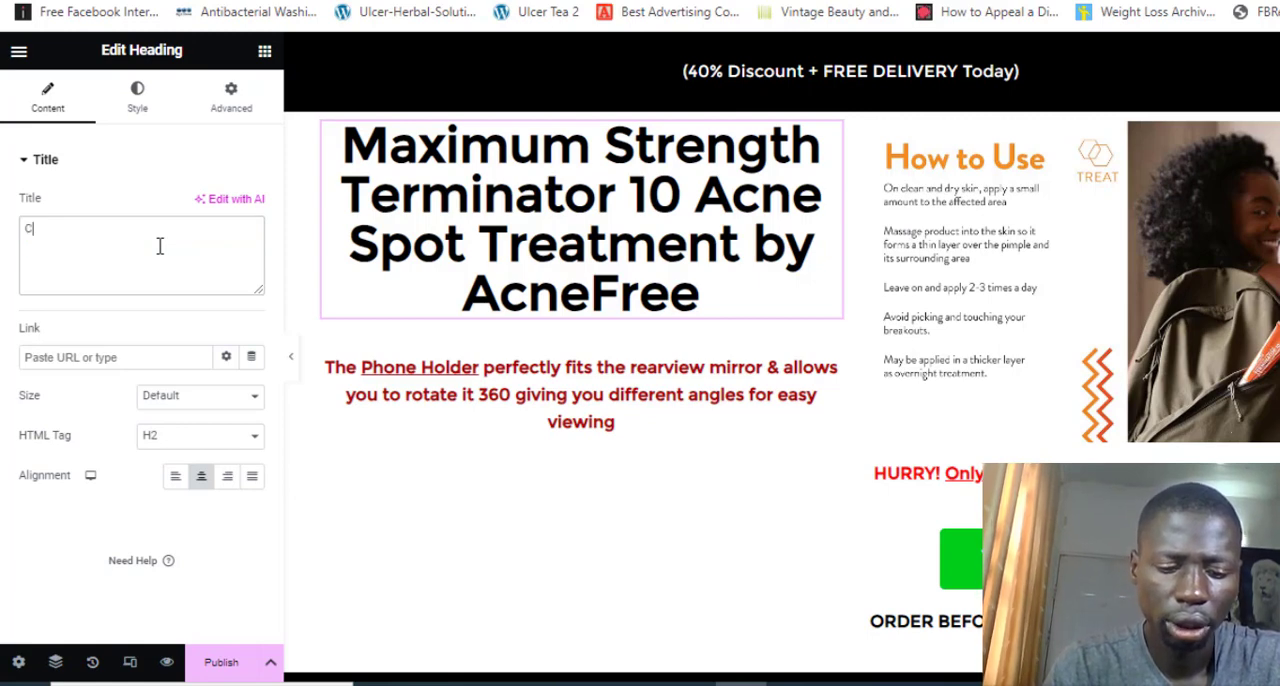
type("ongrat")
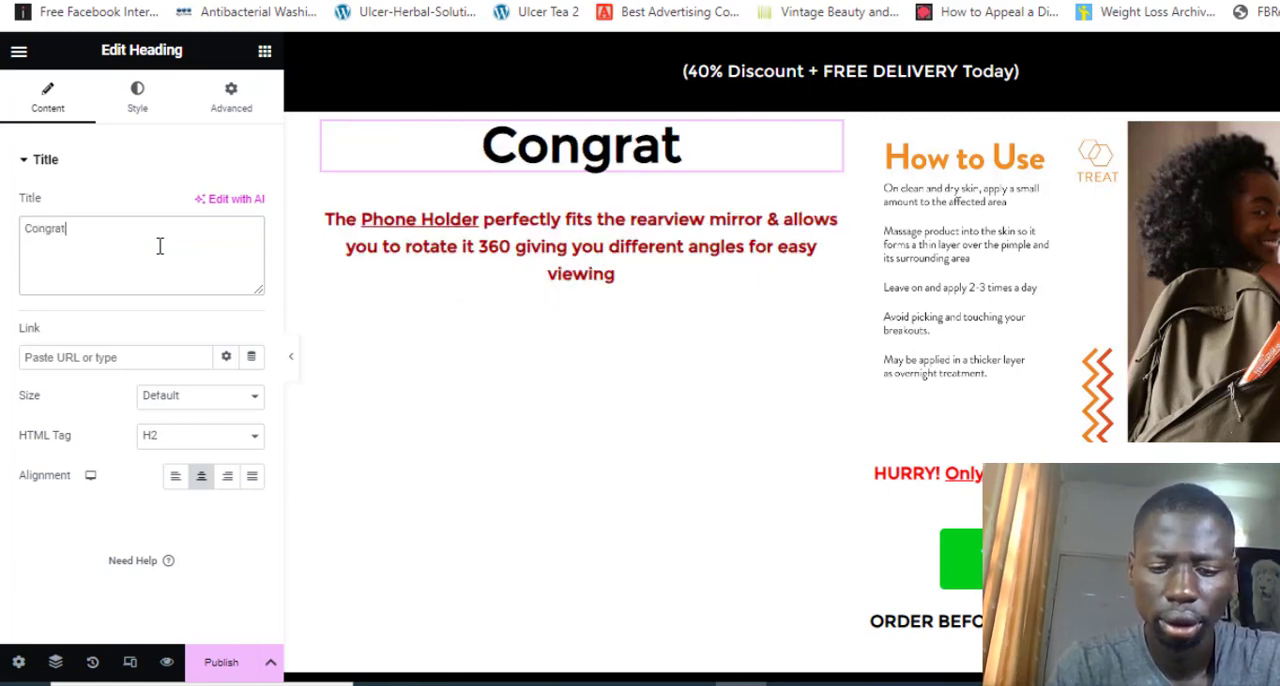
type("ulatios")
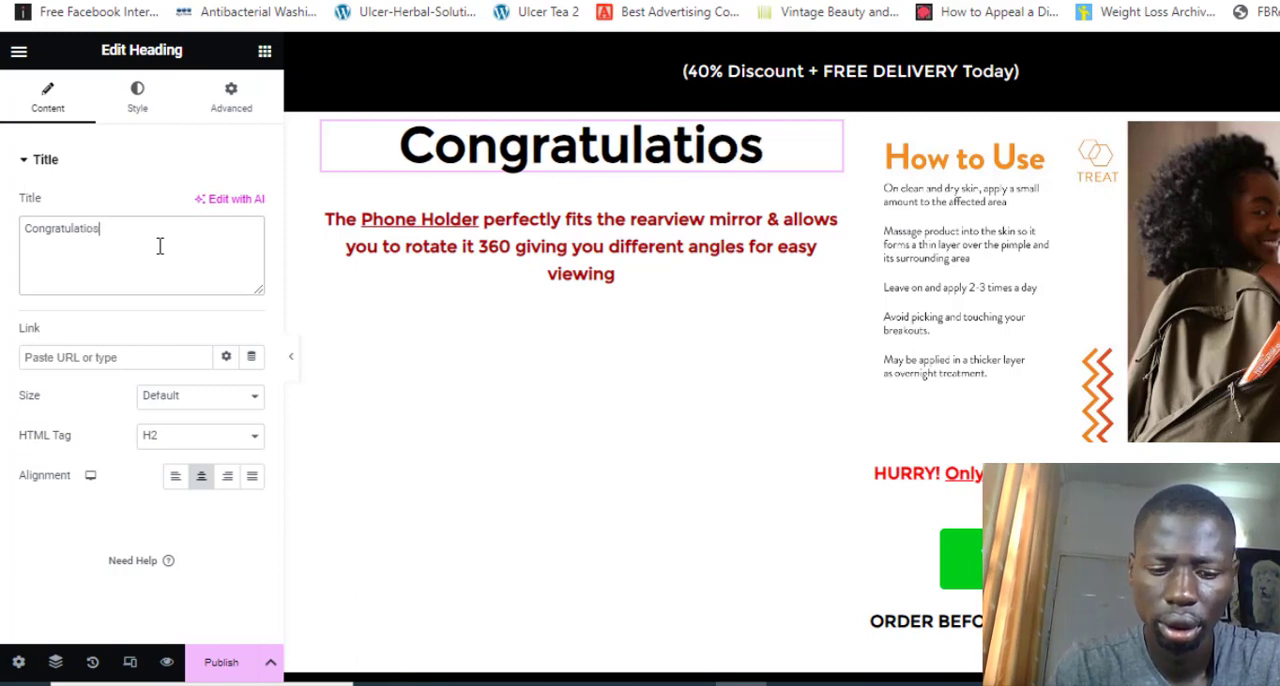
key("BackSpace")
type("ns")
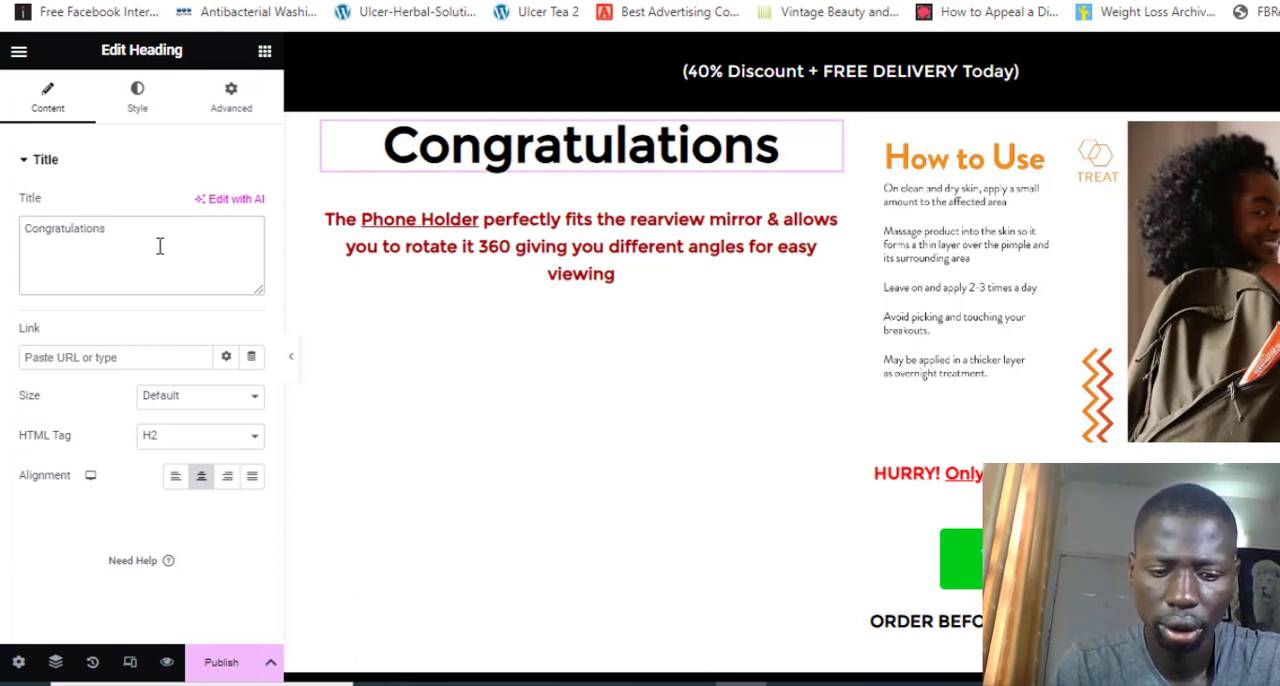
type("! ")
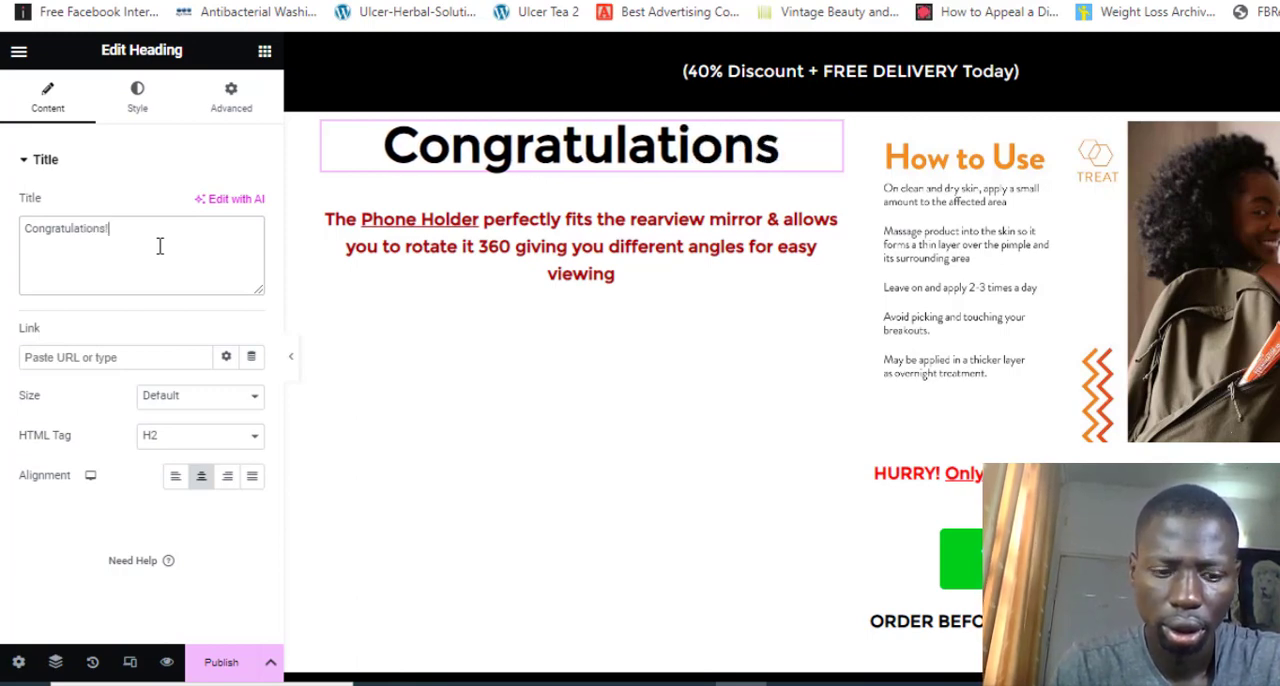
type("Yo")
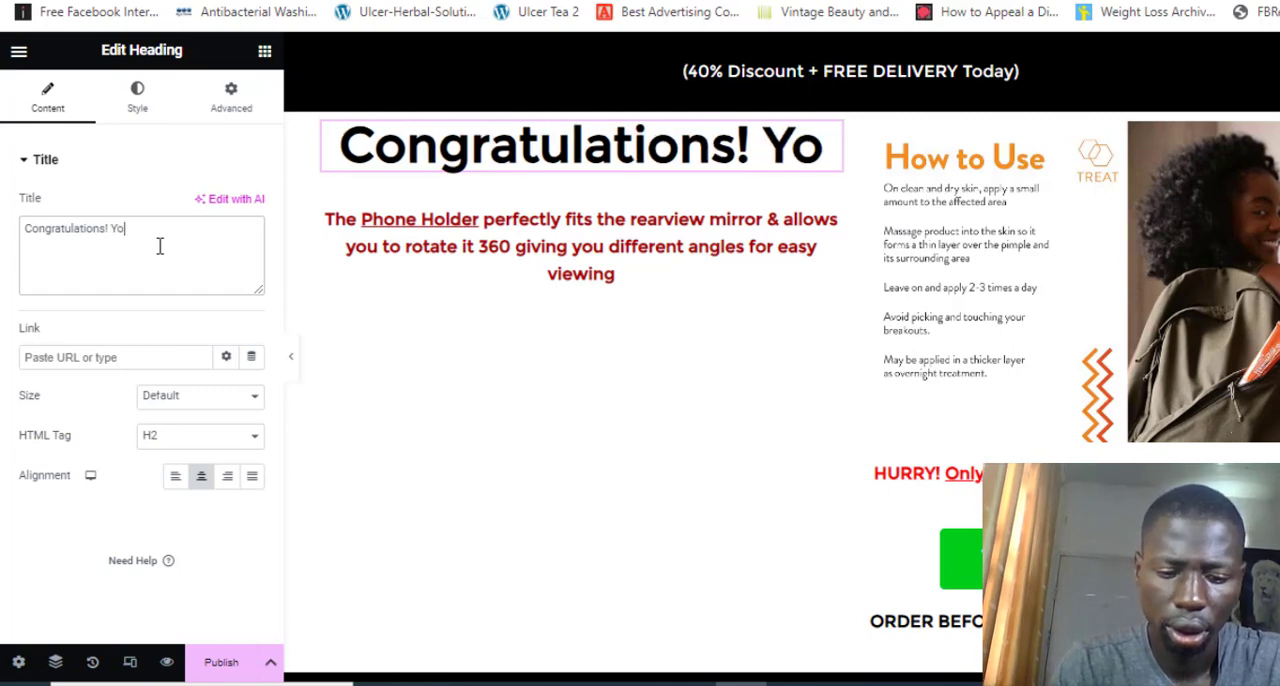
type("ur Order ")
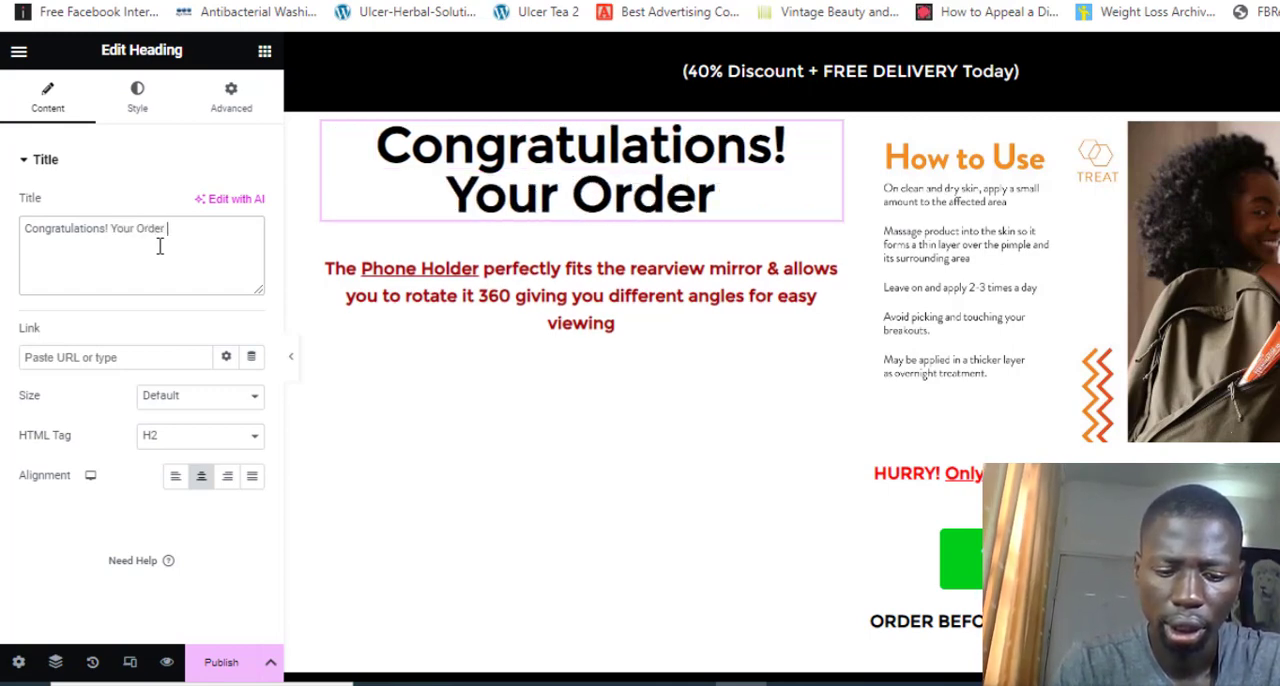
type("Has Been Rec")
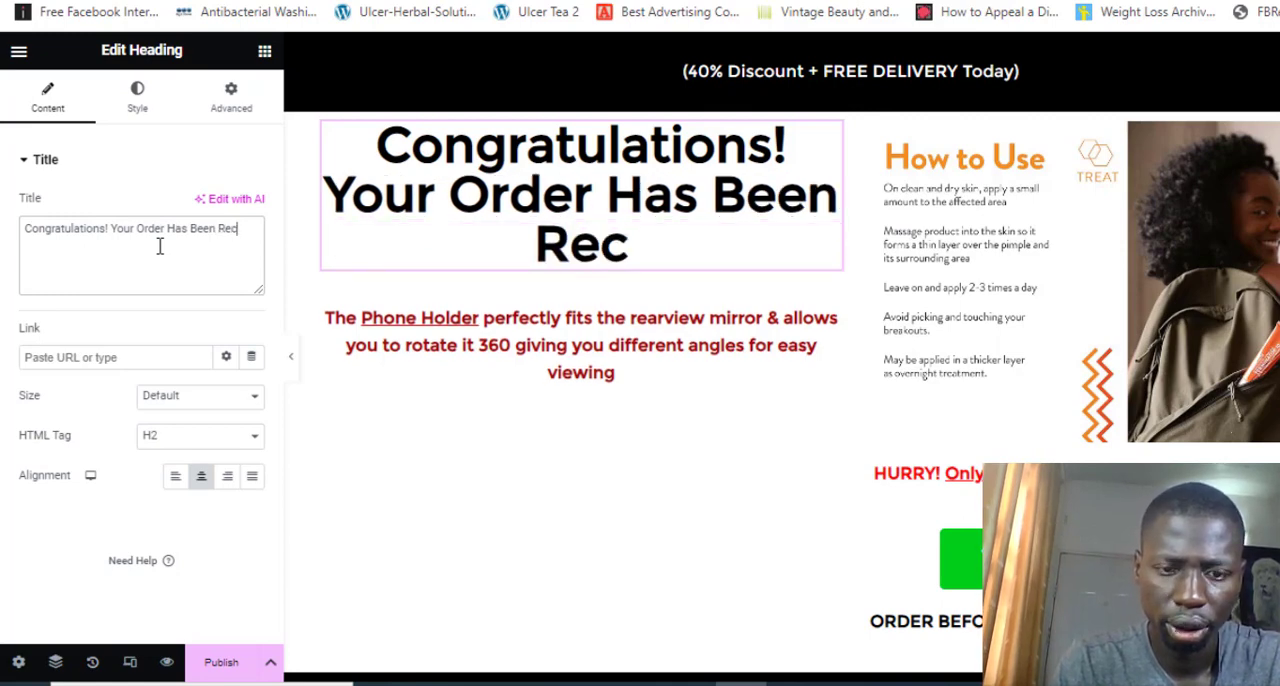
type("eive")
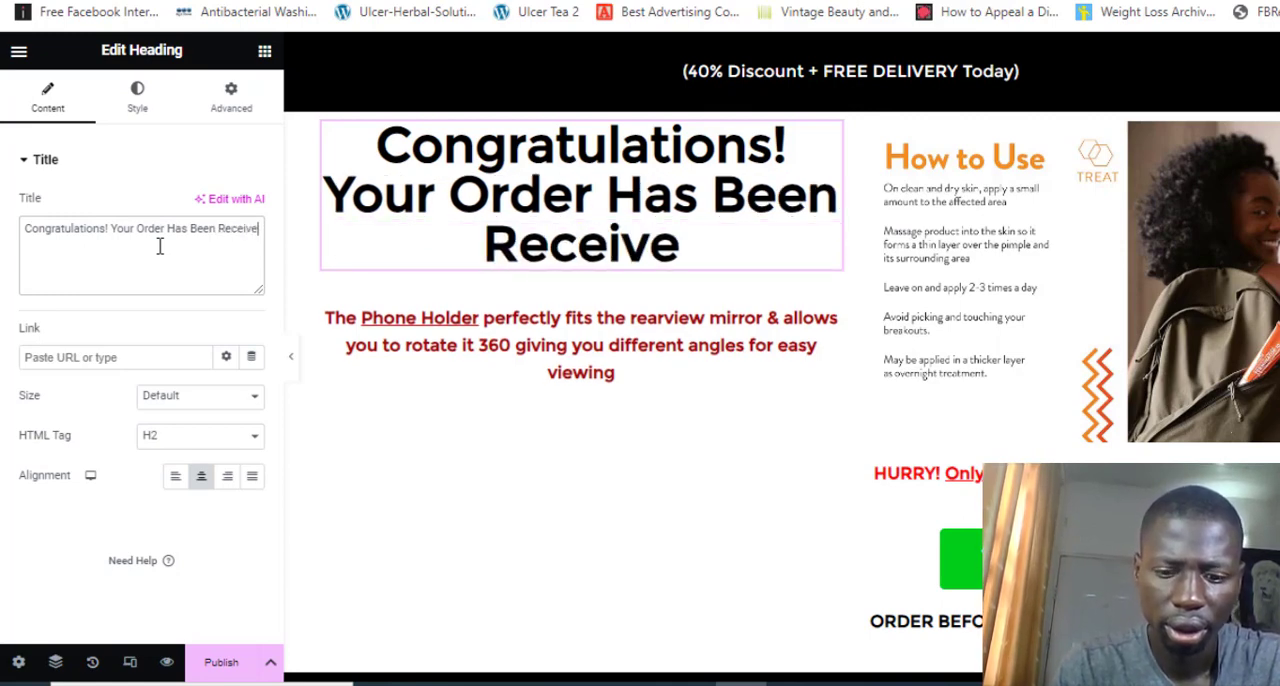
type("d & ")
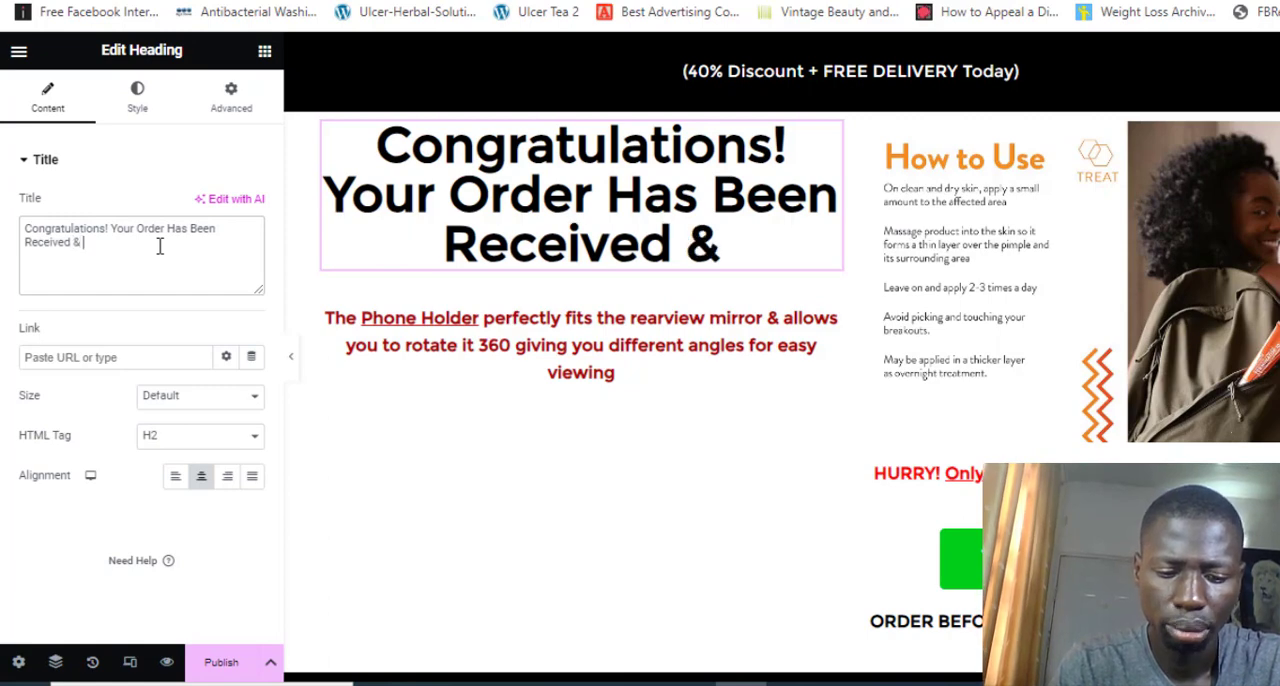
type("Processe")
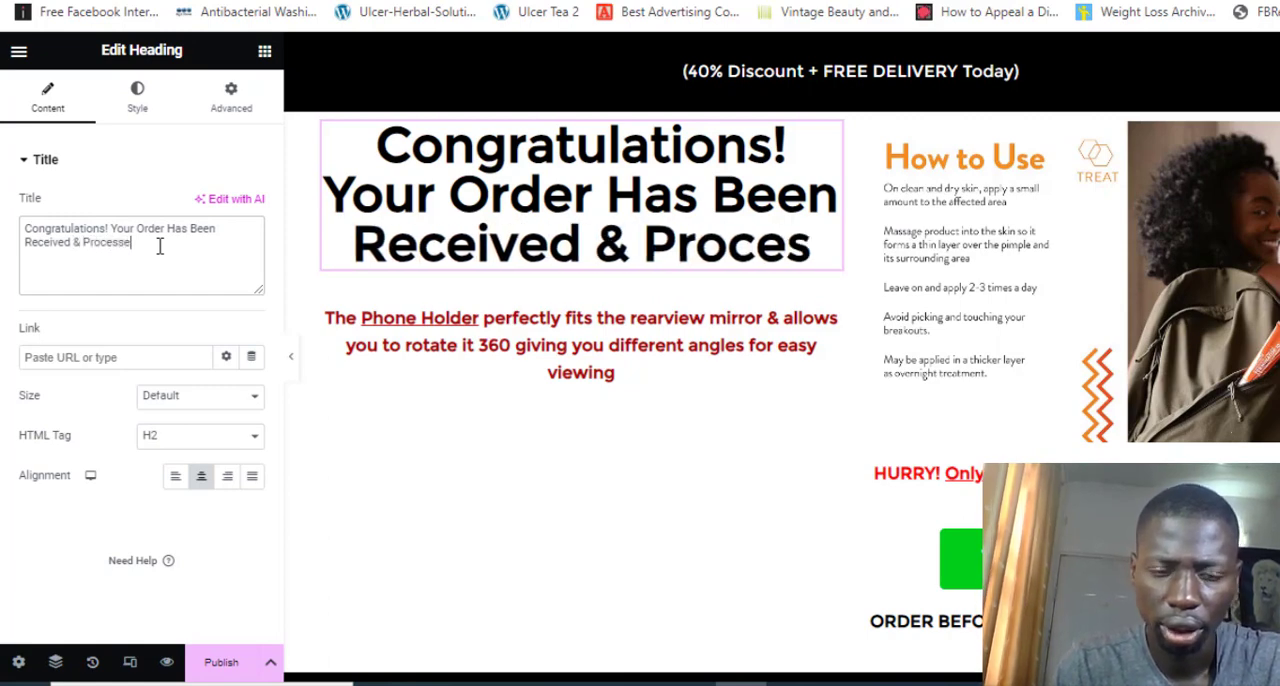
type("d")
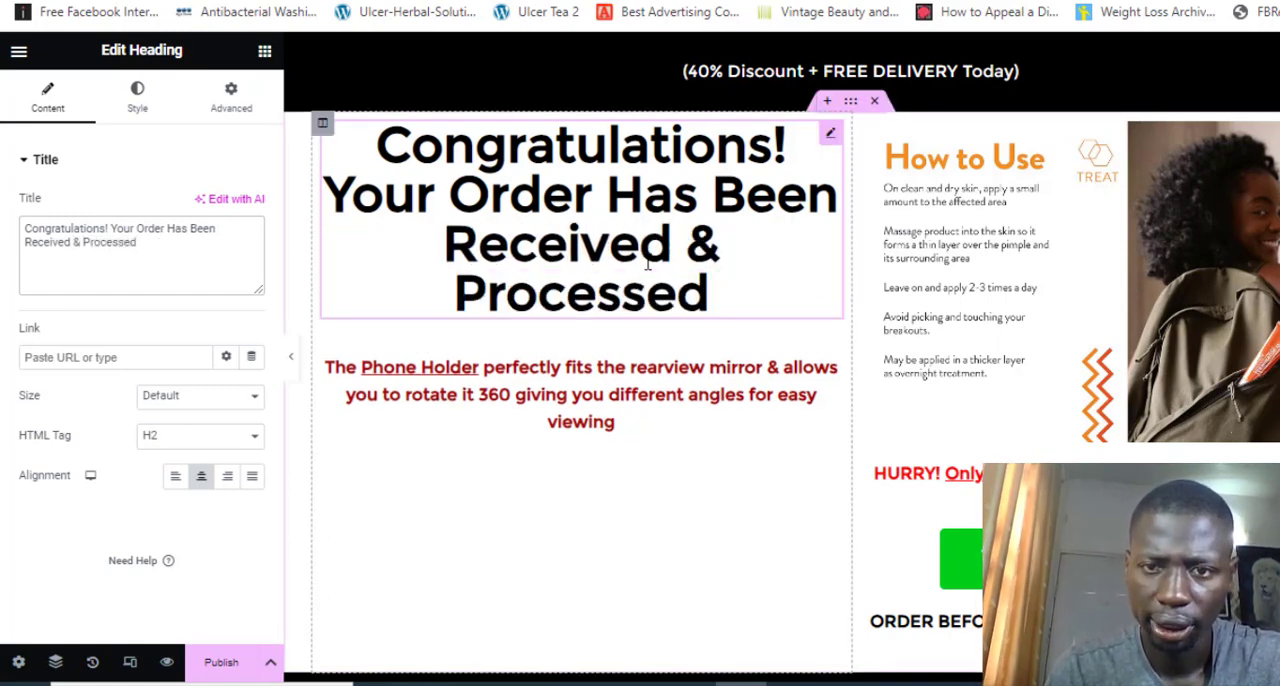
Delete the column with the "How to Use" image beside the headline and add an Image widget below the red Phone Holder text
right_click(866, 134)
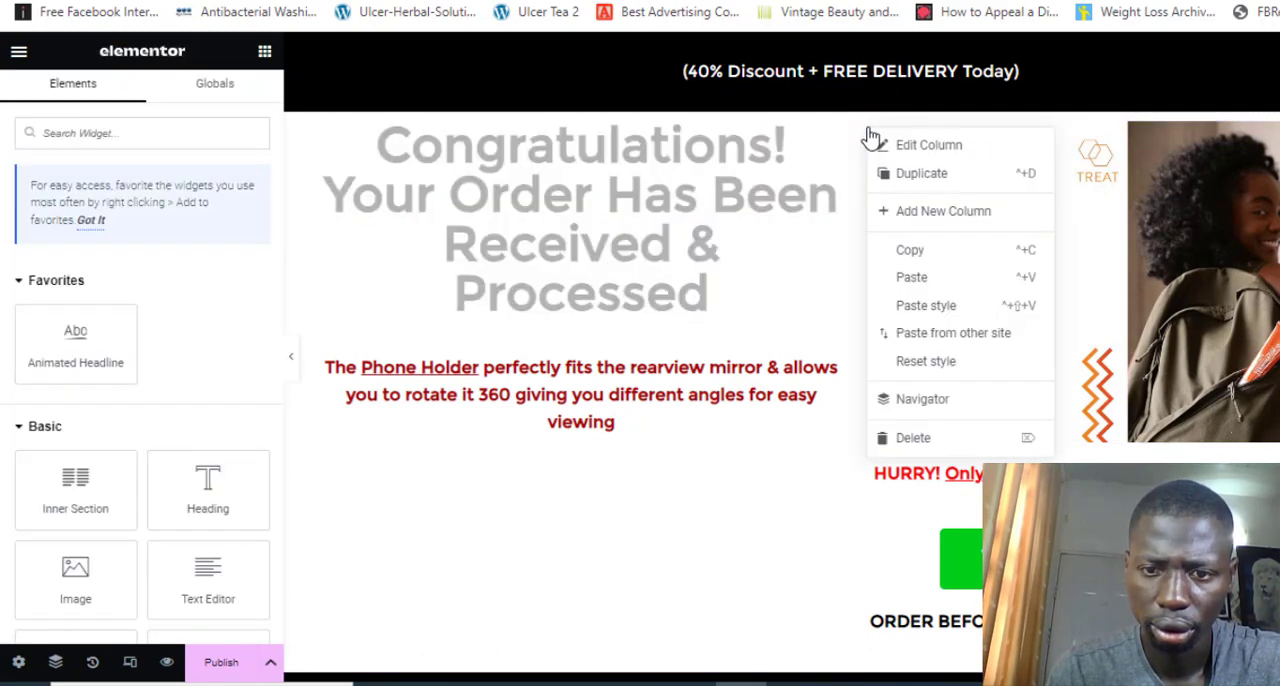
left_click(957, 600)
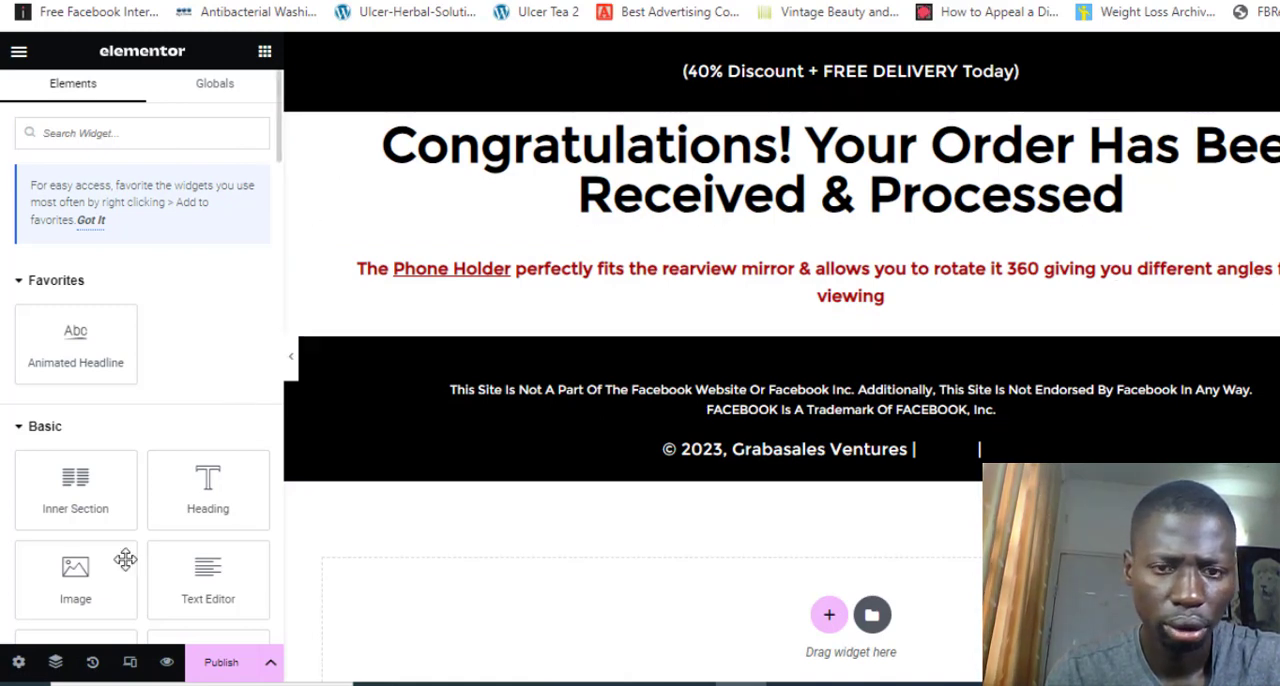
mouse_move(75, 580)
left_mouse_down()
mouse_move(458, 396)
mouse_move(63, 600)
mouse_move(75, 593)
left_mouse_up()
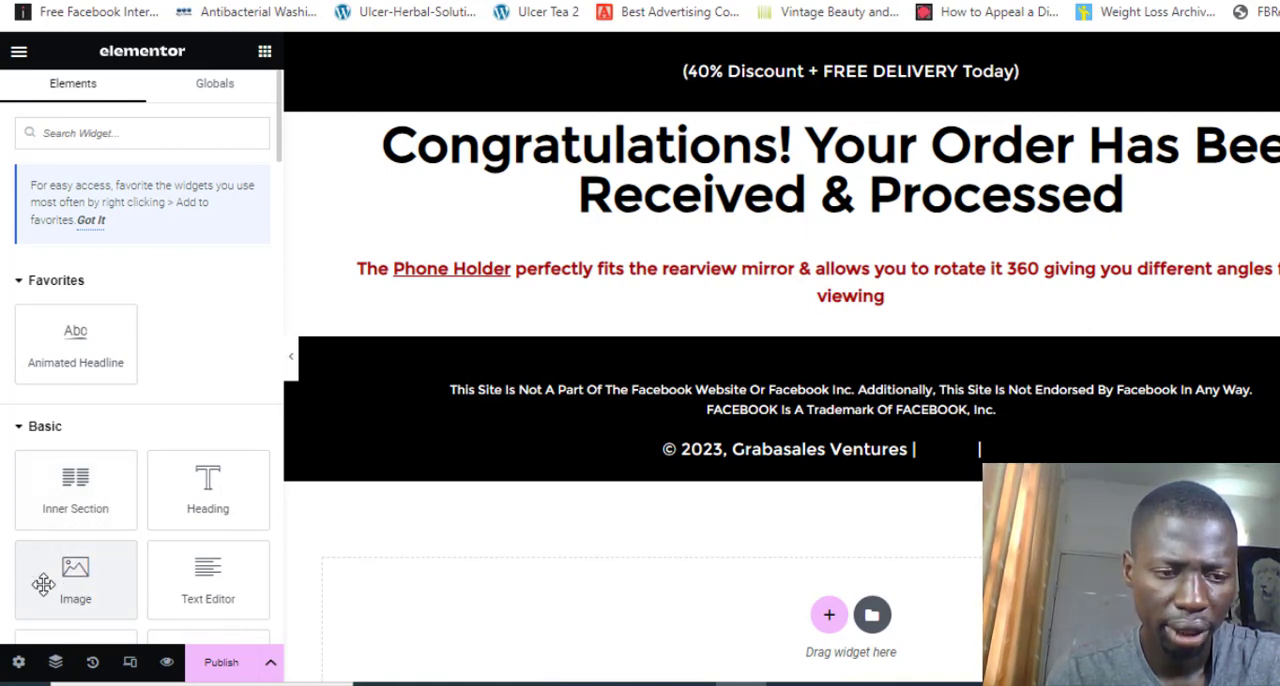
left_click_drag(75, 585, 597, 316)
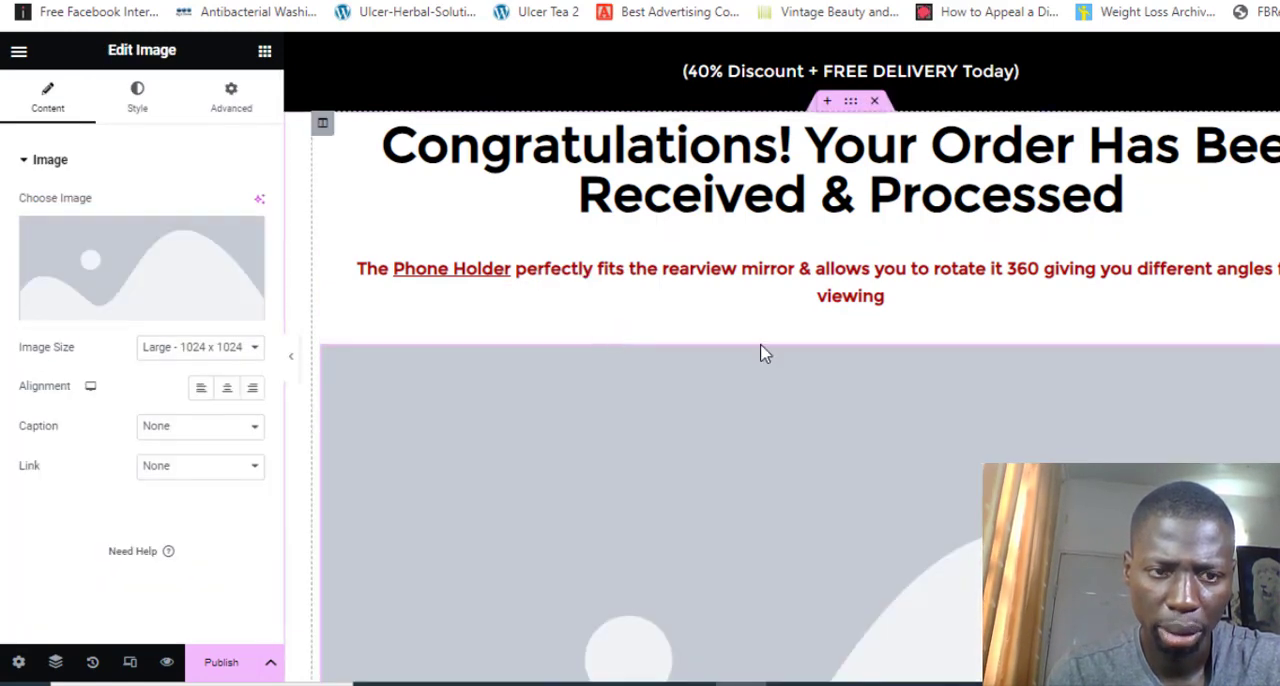
Open the image chooser for the new Image widget and look through the media library's existing pictures
mouse_move(137, 300)
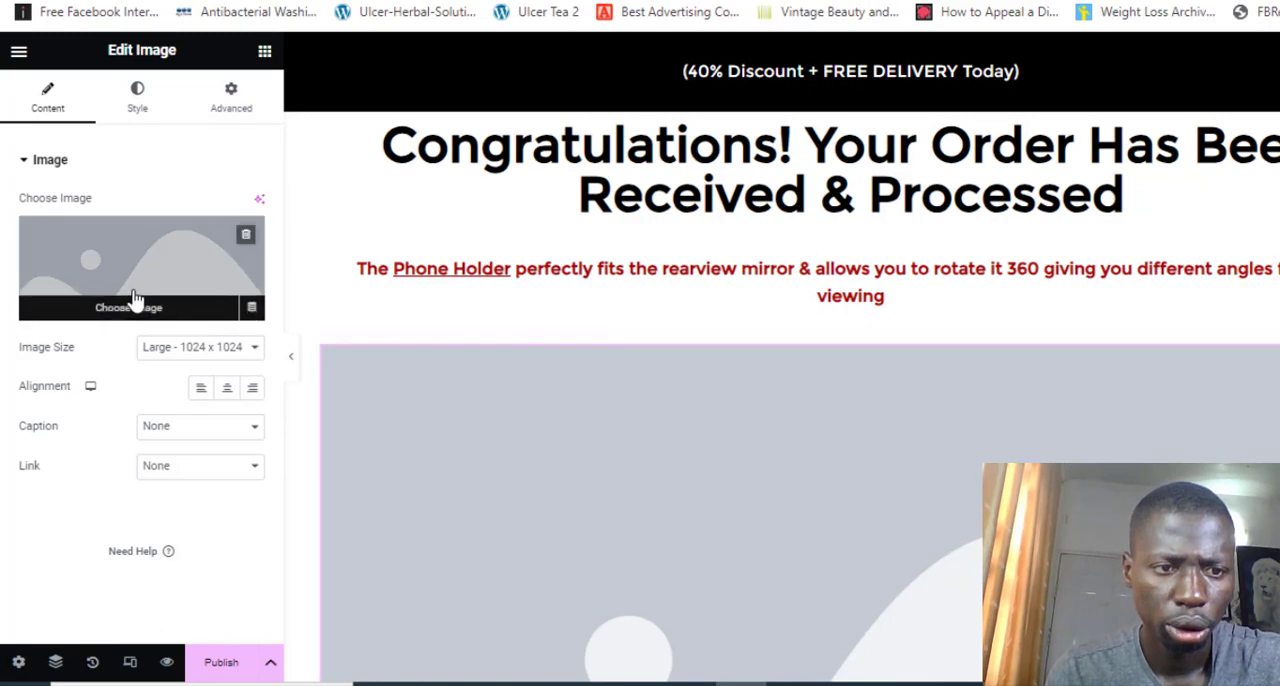
left_click(130, 311)
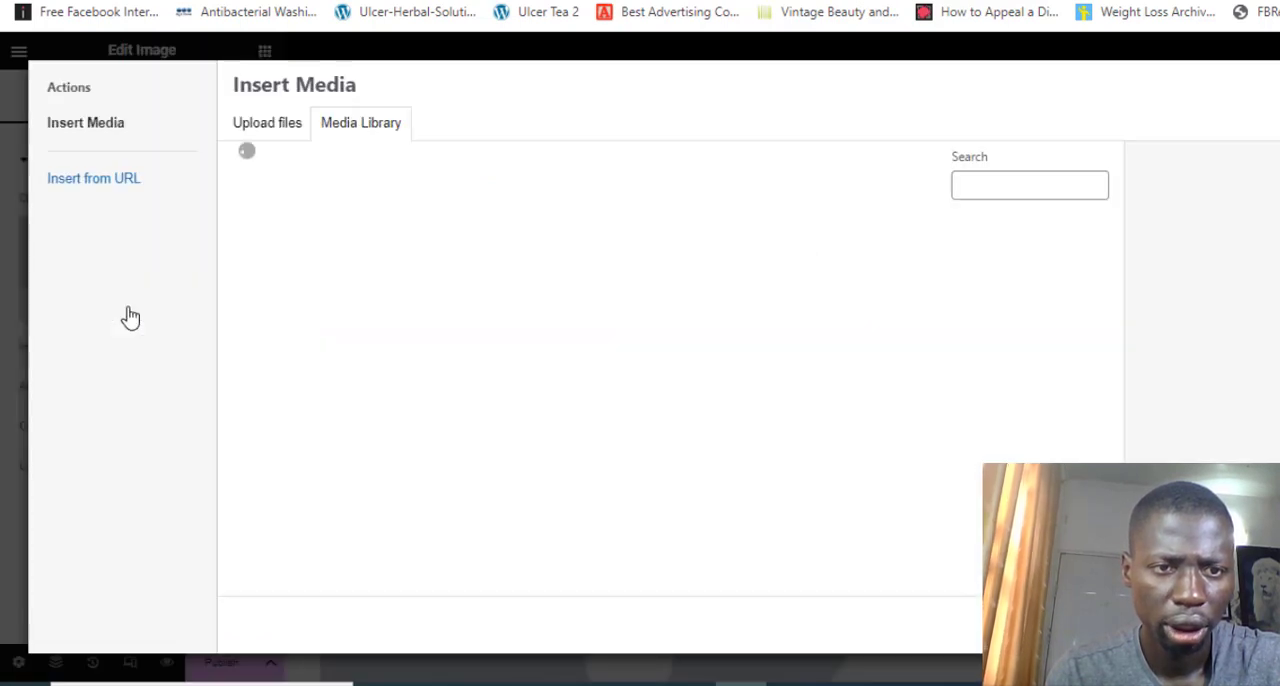
left_click(275, 132)
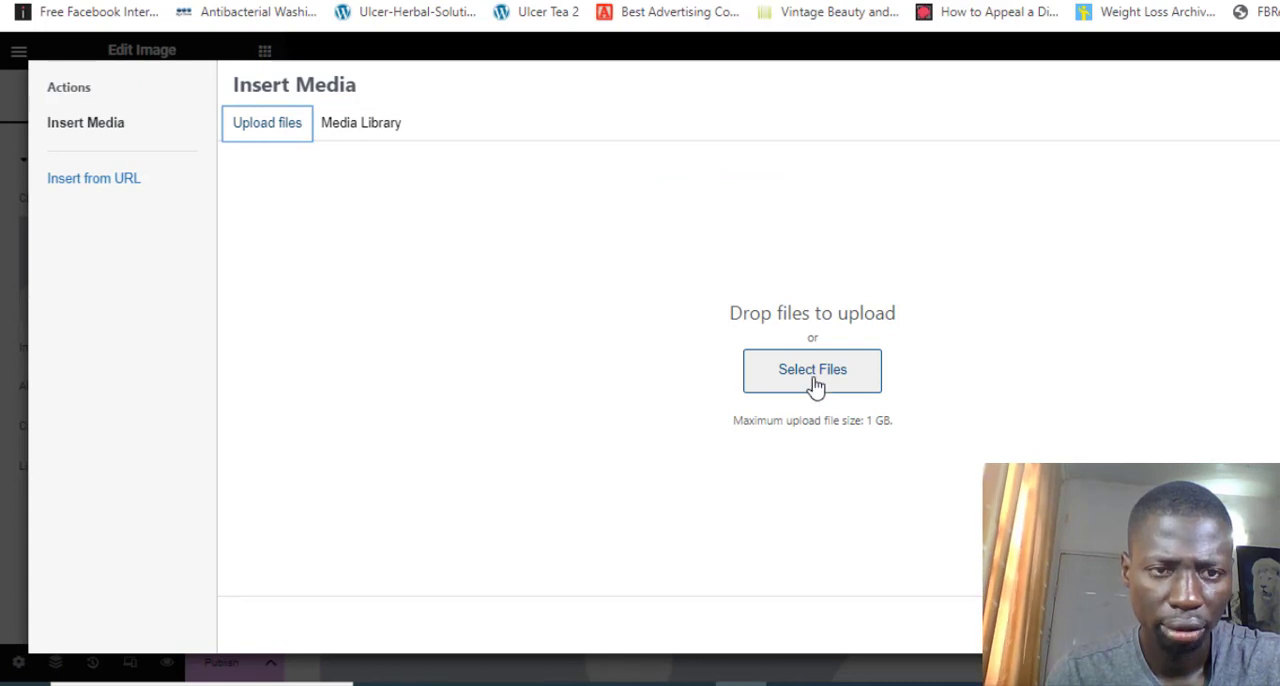
left_click(374, 131)
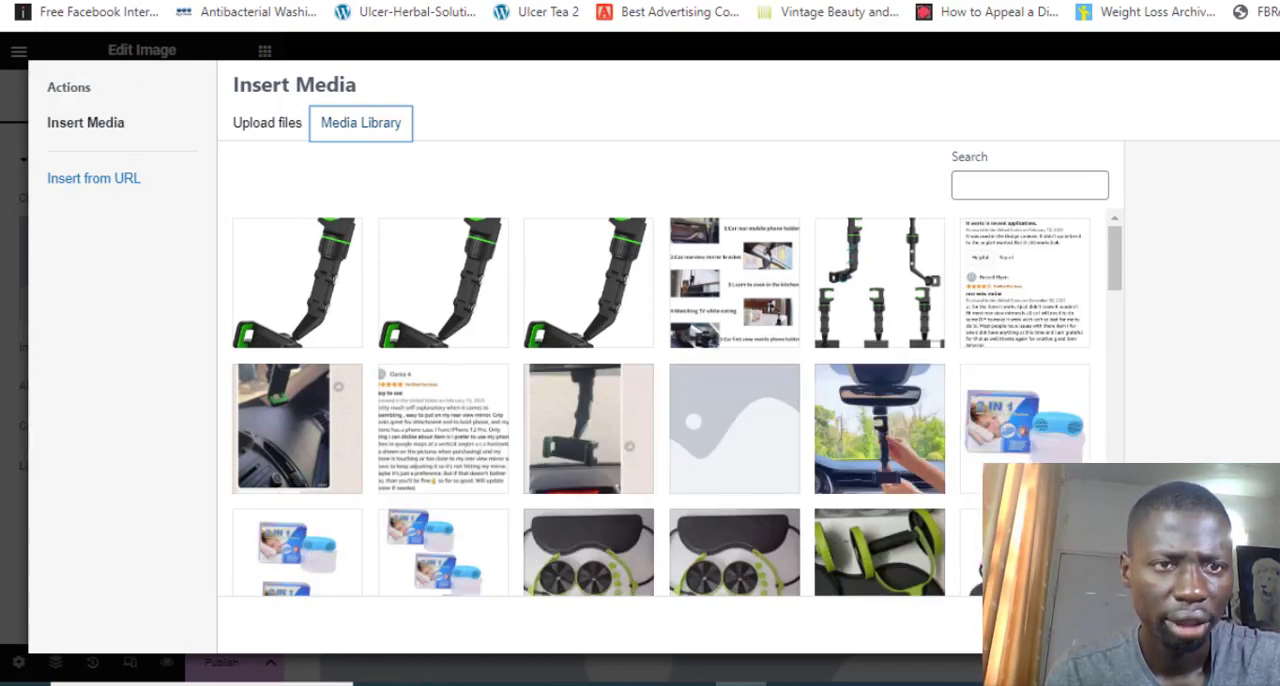
Switch to the product page's browser tab and search Google Images for "congratulations png"
left_click(357, 0)
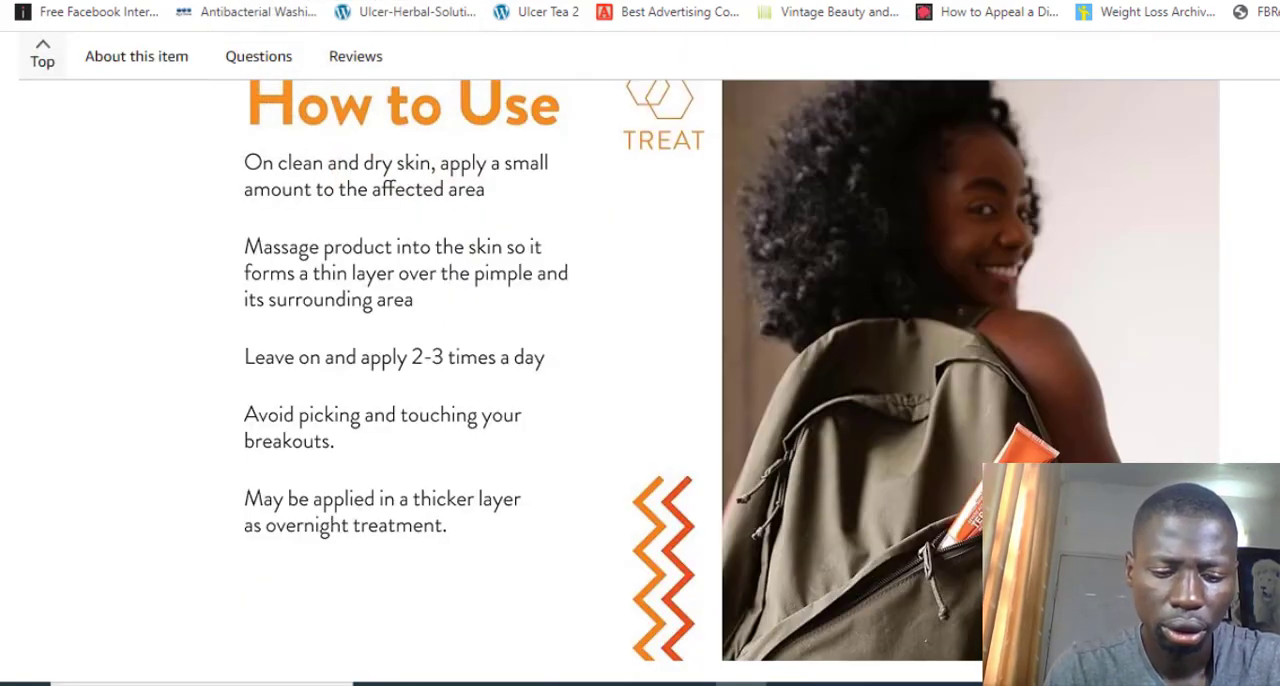
key("ctrl+l")
type("congrat")
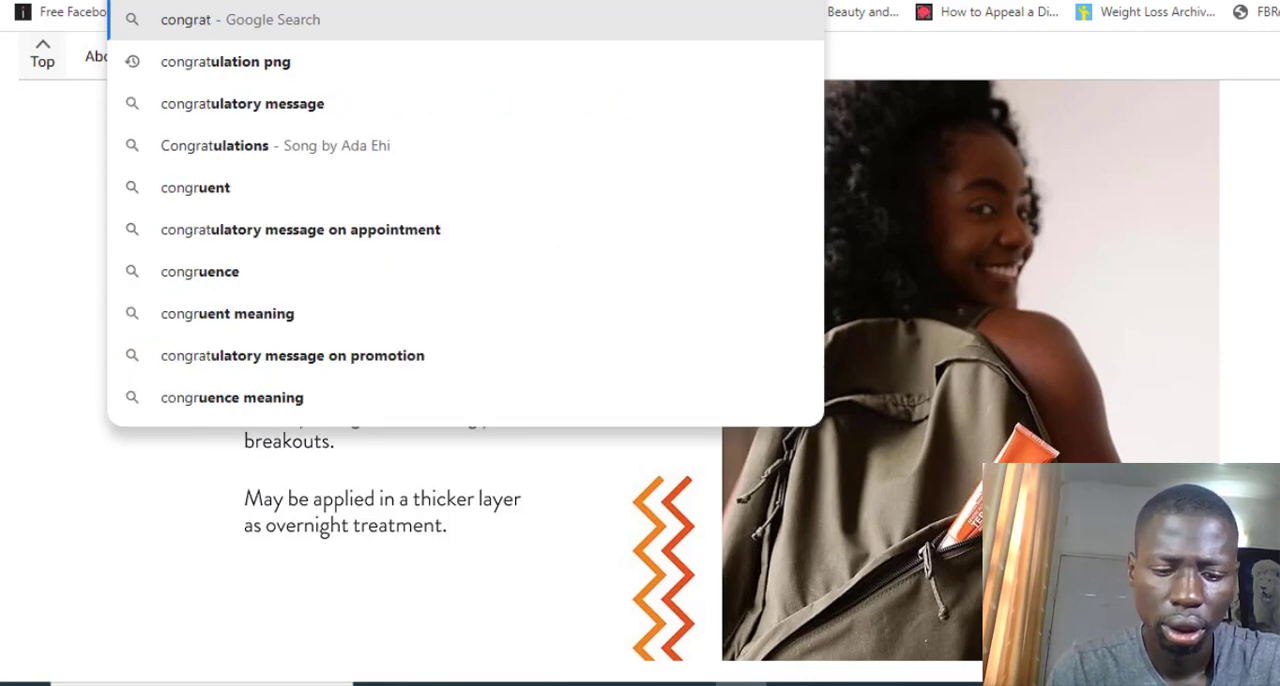
type("ulatio")
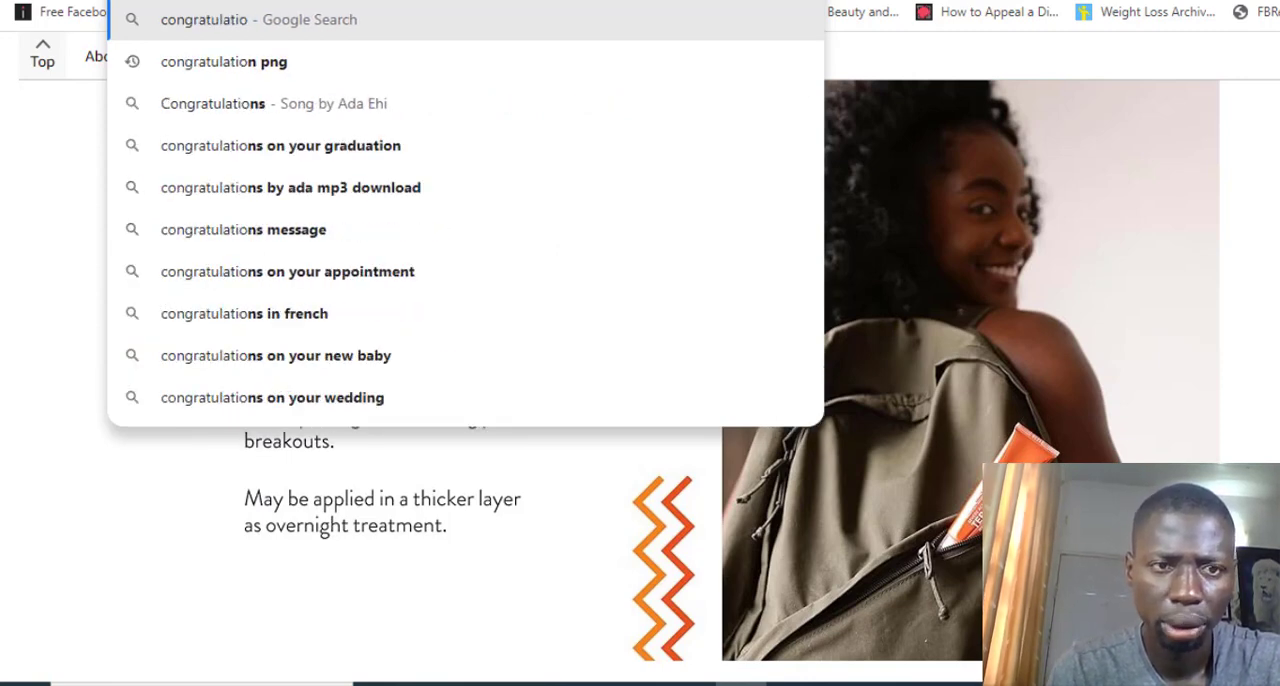
type("ns png")
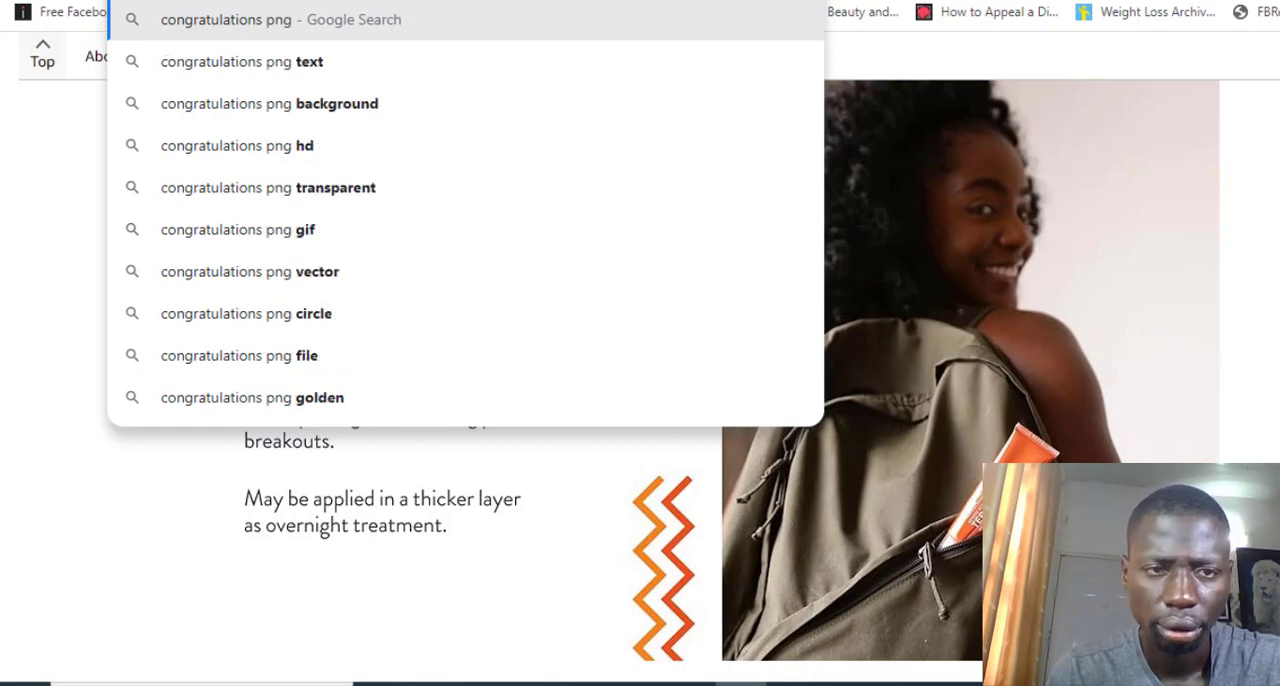
key("Return")
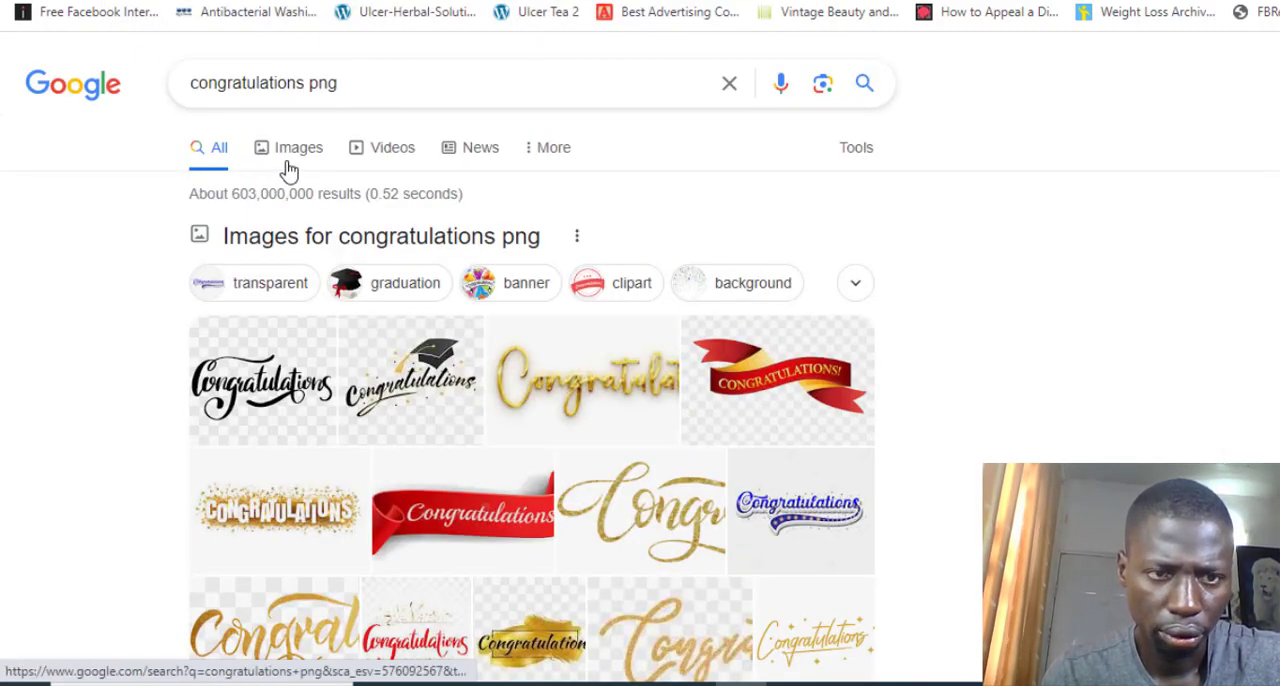
left_click(292, 166)
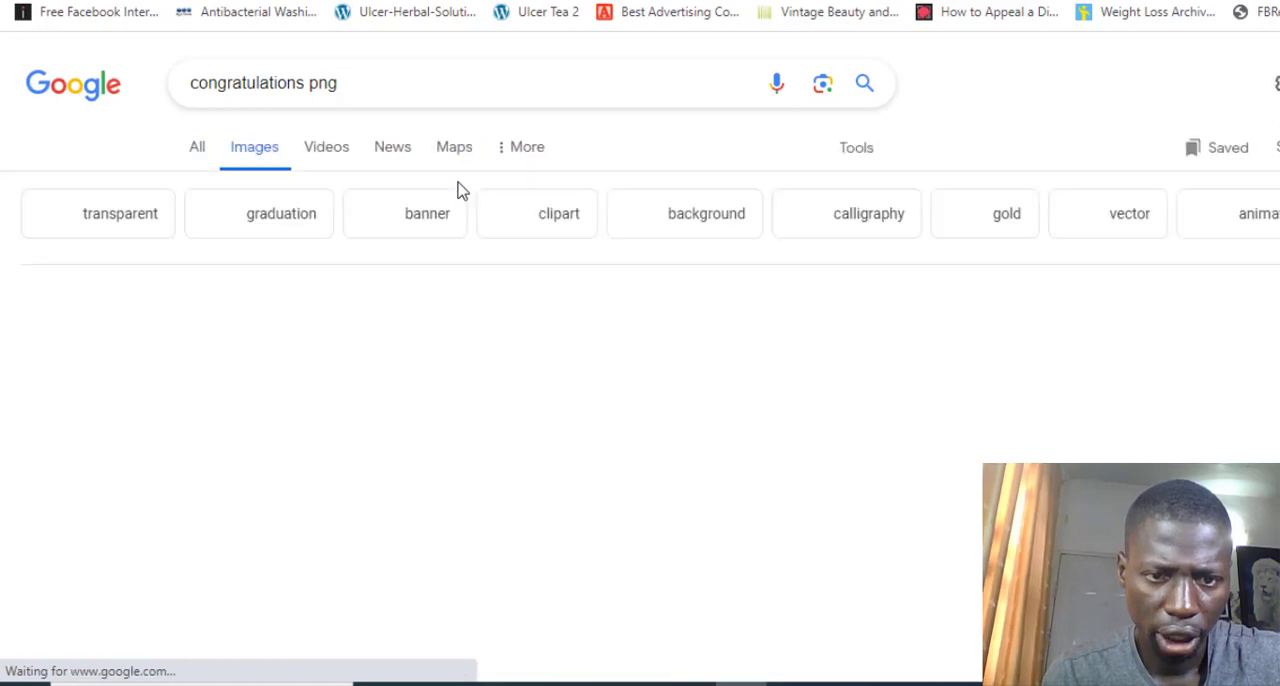
Copy the image address of Freepik's white "CONGRATULATIONS" lettering on gold confetti and return to the Elementor media dialog
scroll(607, 388, "down", 3)
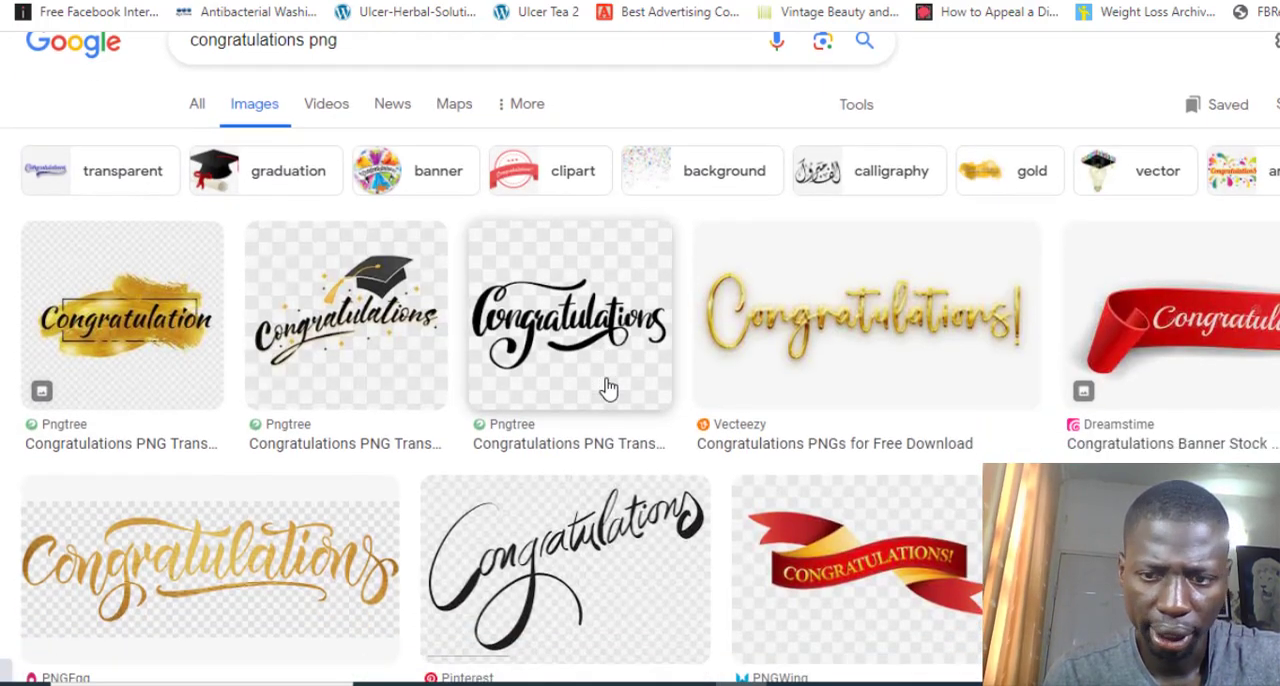
scroll(607, 388, "down", 3)
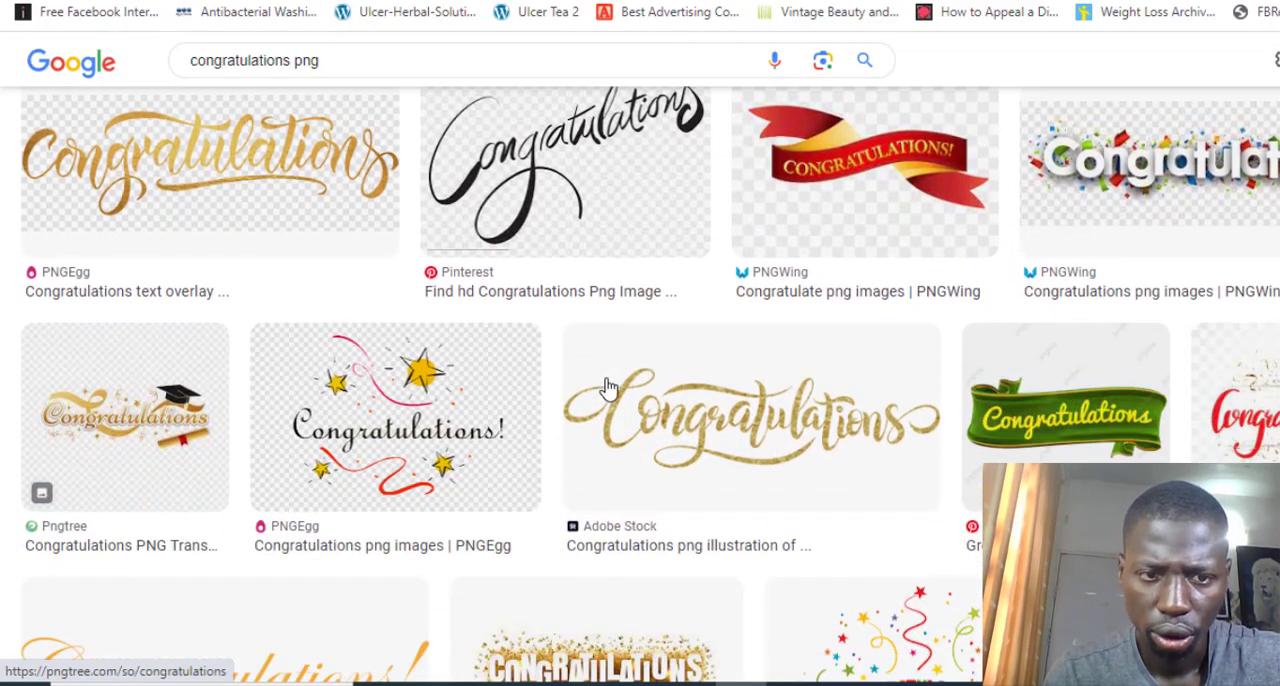
scroll(607, 388, "down", 2)
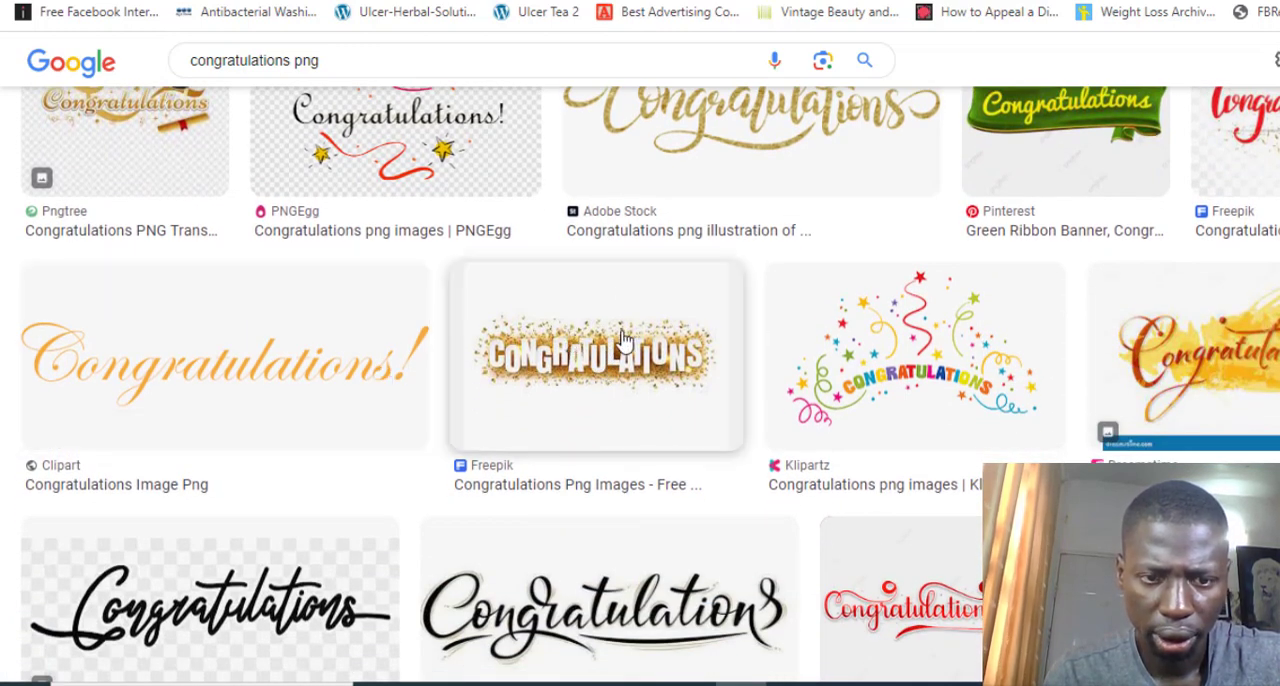
left_click(622, 340)
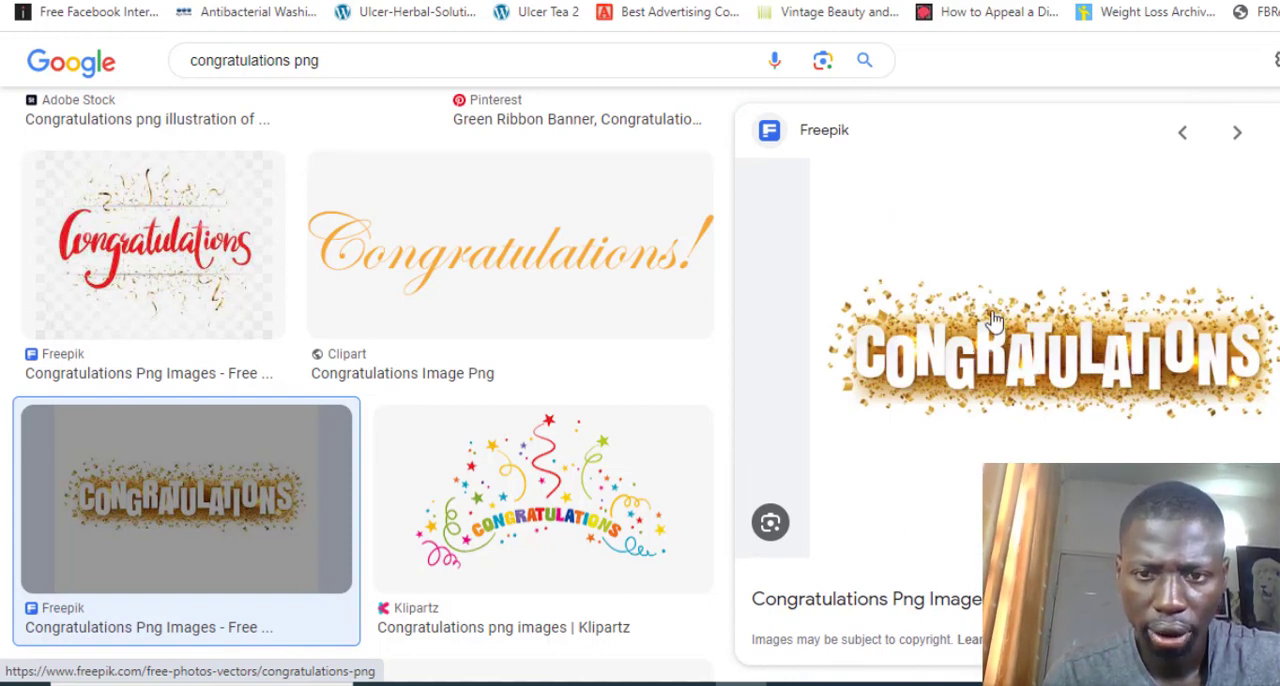
right_click(928, 352)
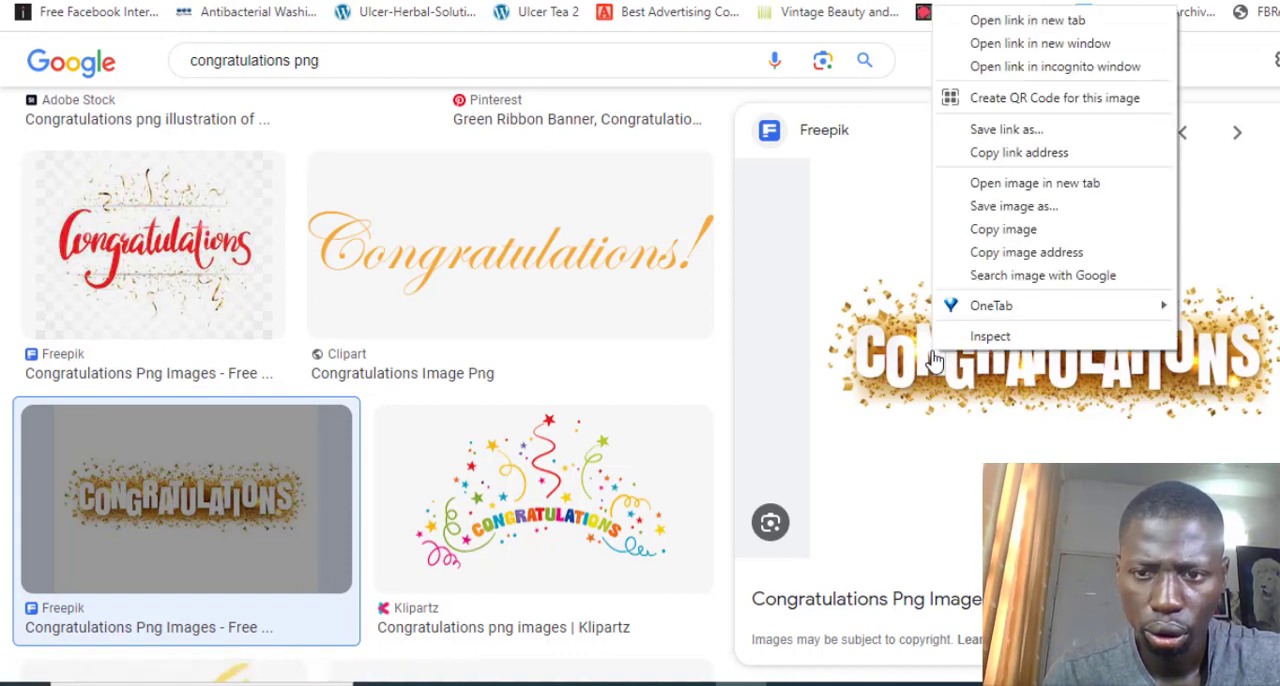
left_click(1022, 254)
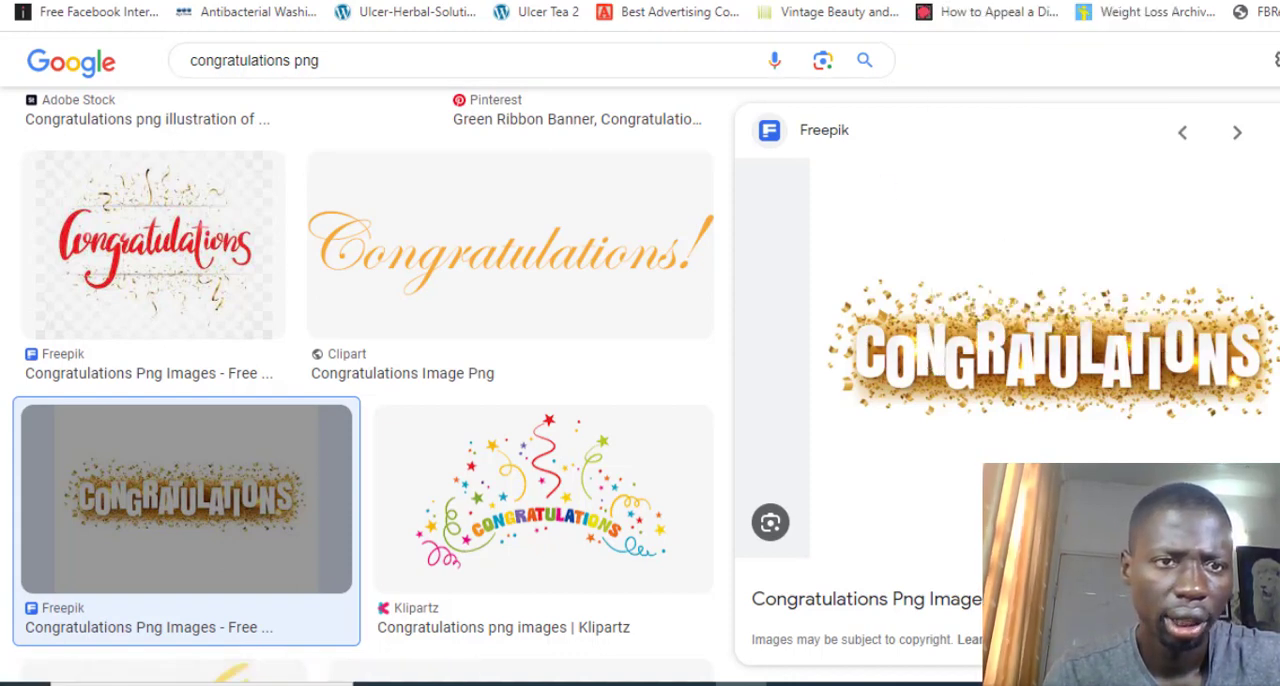
left_click(298, 2)
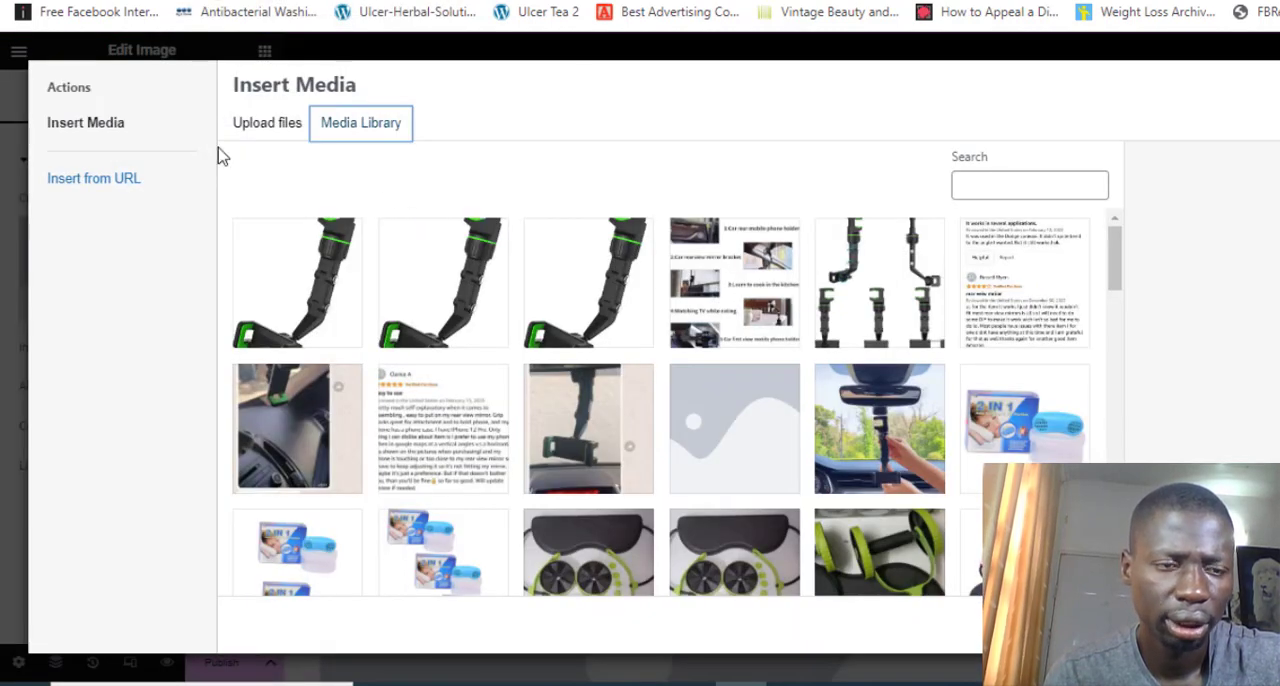
Insert the Freepik congratulations lettering into the Image widget from its copied URL, img.freepik.com/premium-vector/congratulations-text-with-confetti-white_103688-386.jpg
left_click(135, 183)
left_click(313, 140)
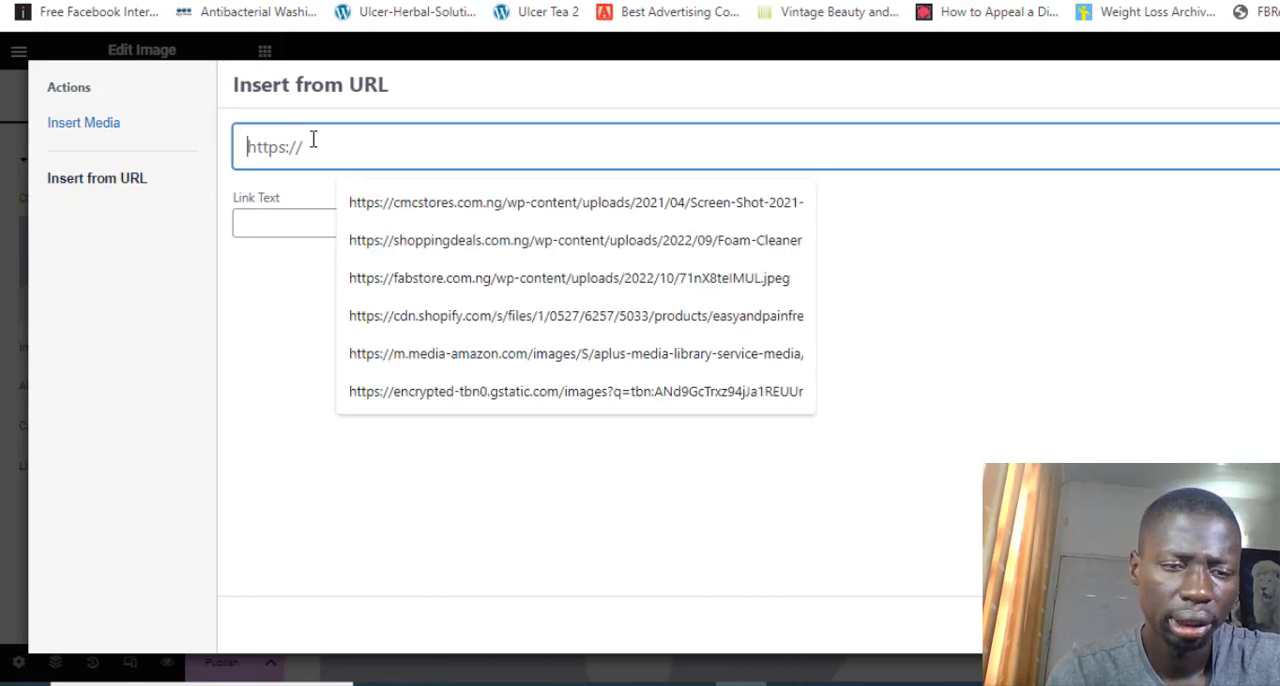
key("ctrl+v")
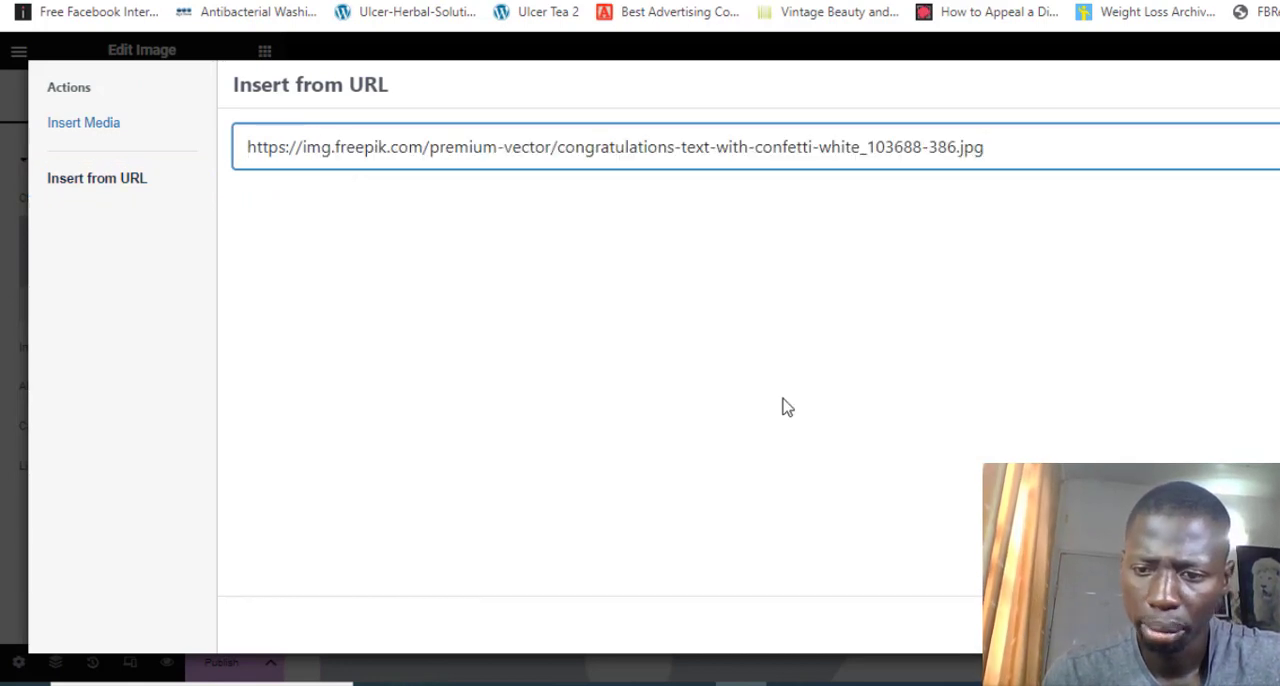
left_click(1272, 625)
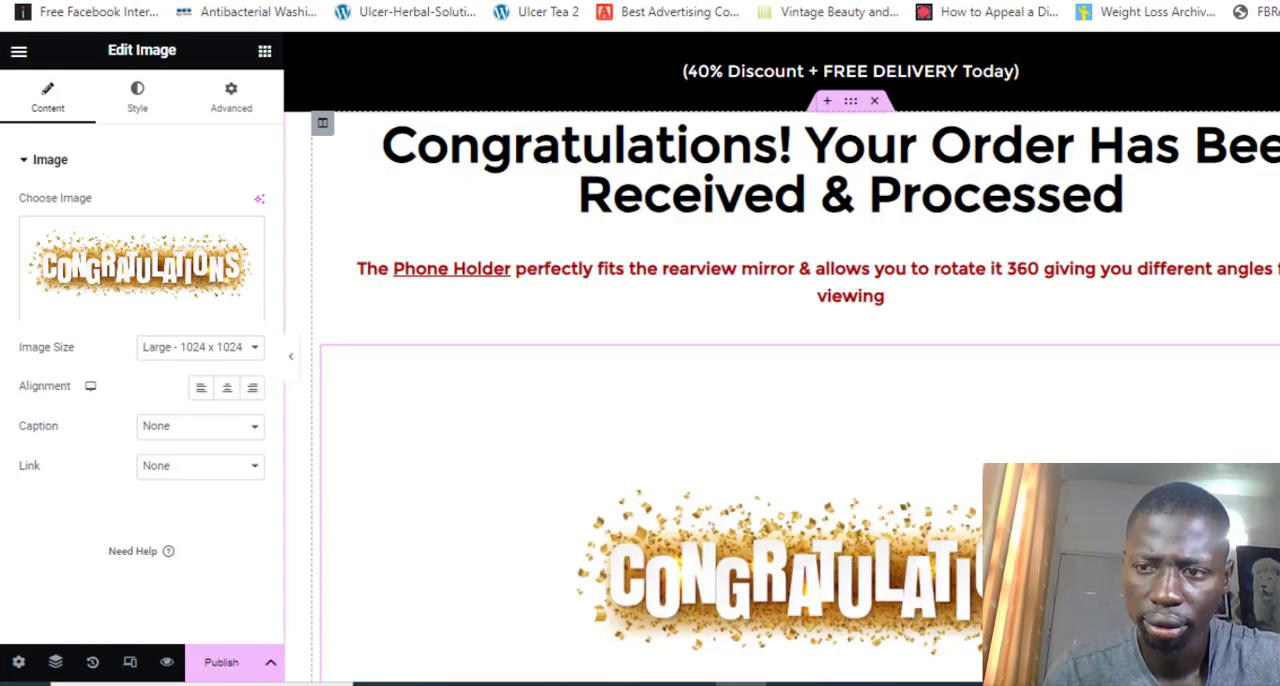
Delete the black banner section reading "(40% Discount + FREE DELIVERY Today)" above the congratulations headline
scroll(781, 358, "down", 1)
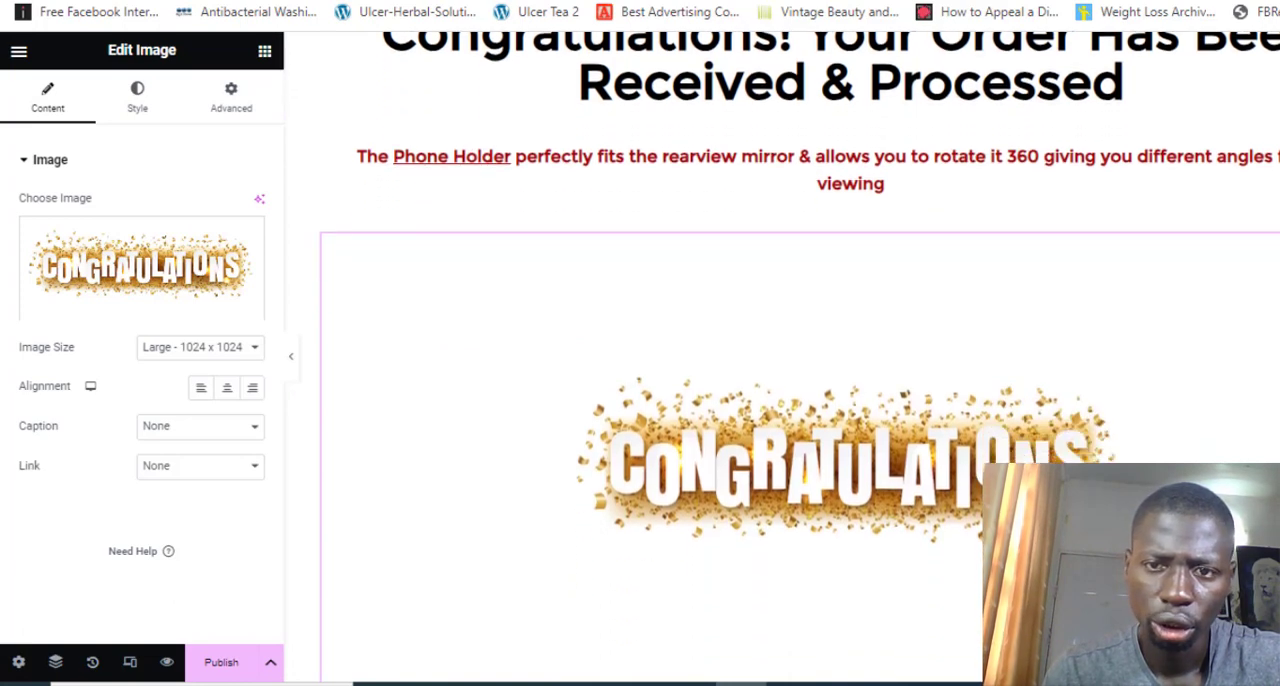
scroll(781, 358, "up", 1)
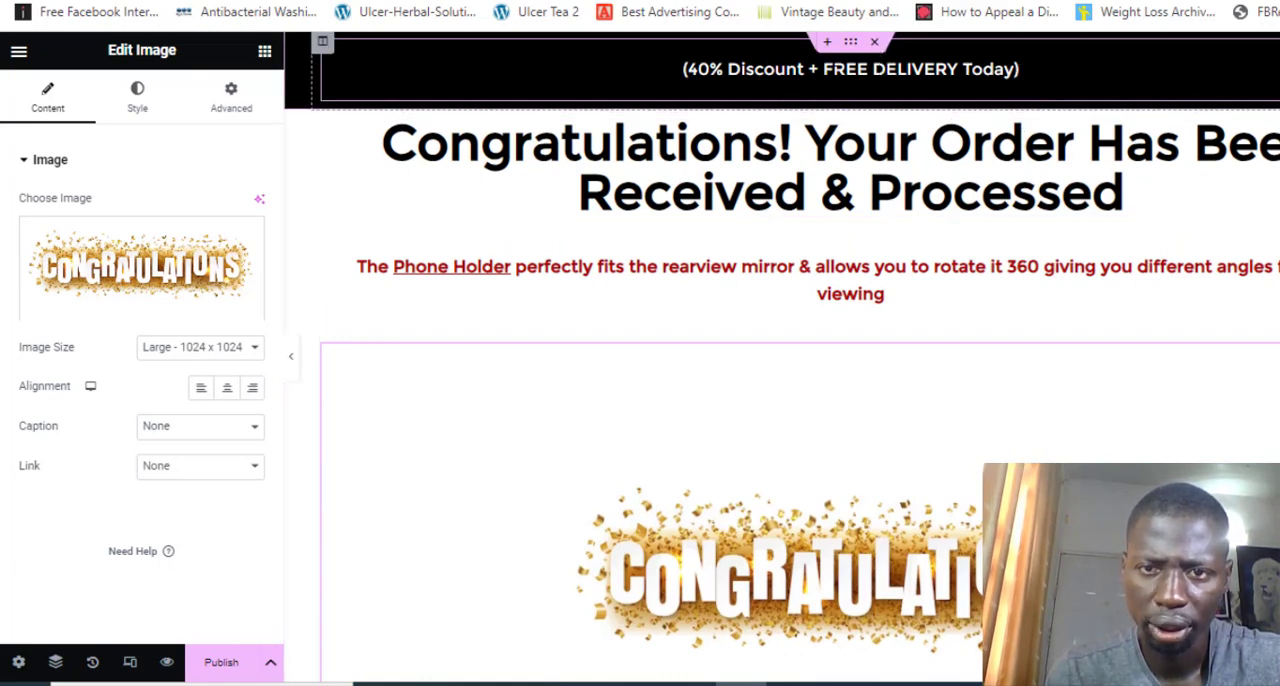
left_click(875, 44)
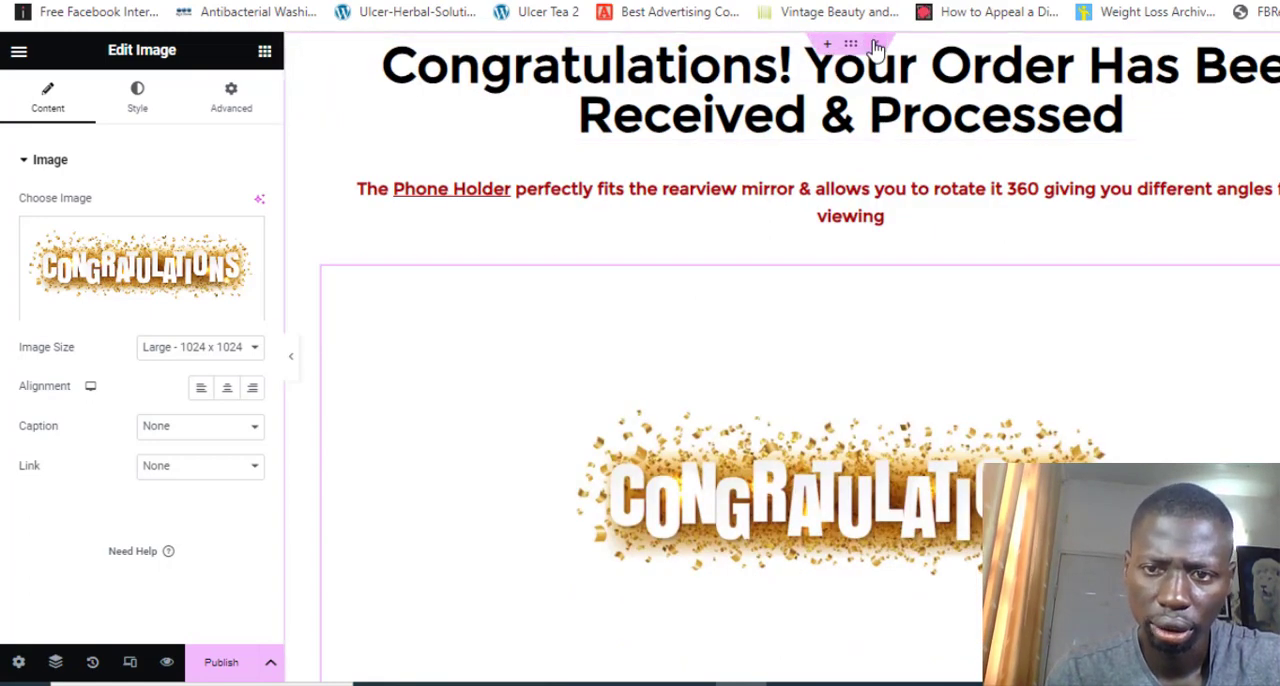
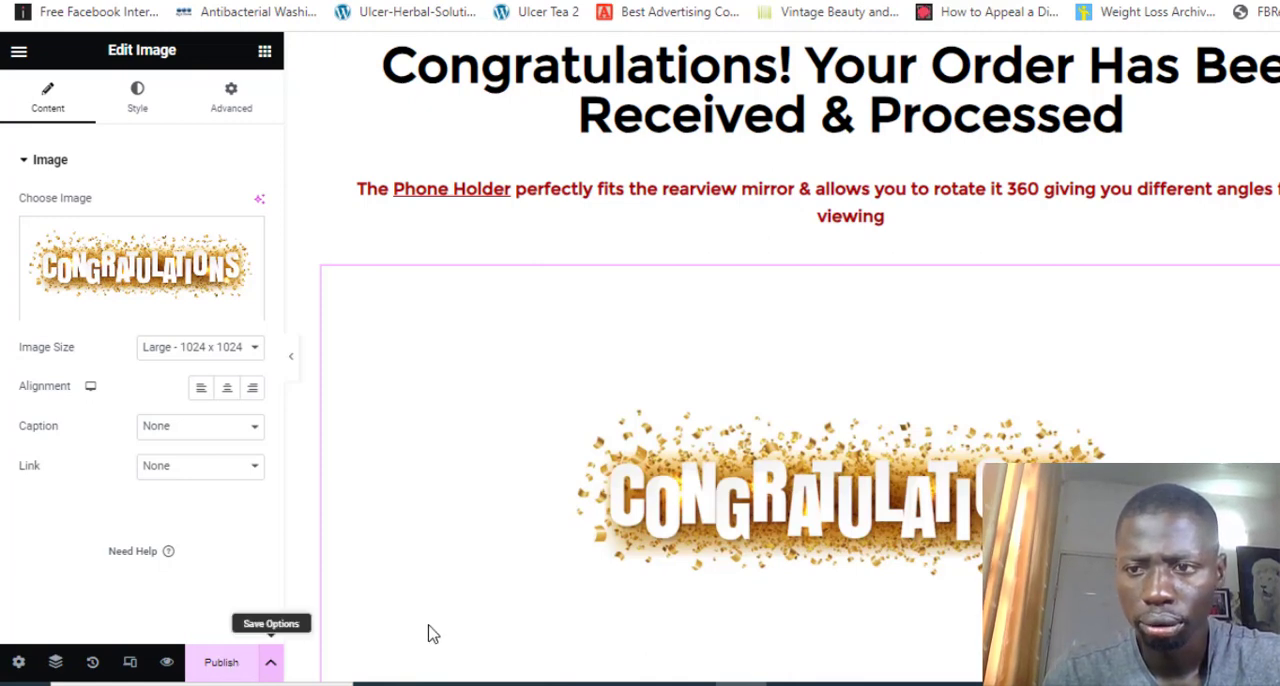
Clear the red Phone Holder sentence from the text block under the "Congratulations! Your Order Has Been Received & Processed" headline
scroll(782, 356, "down", 1)
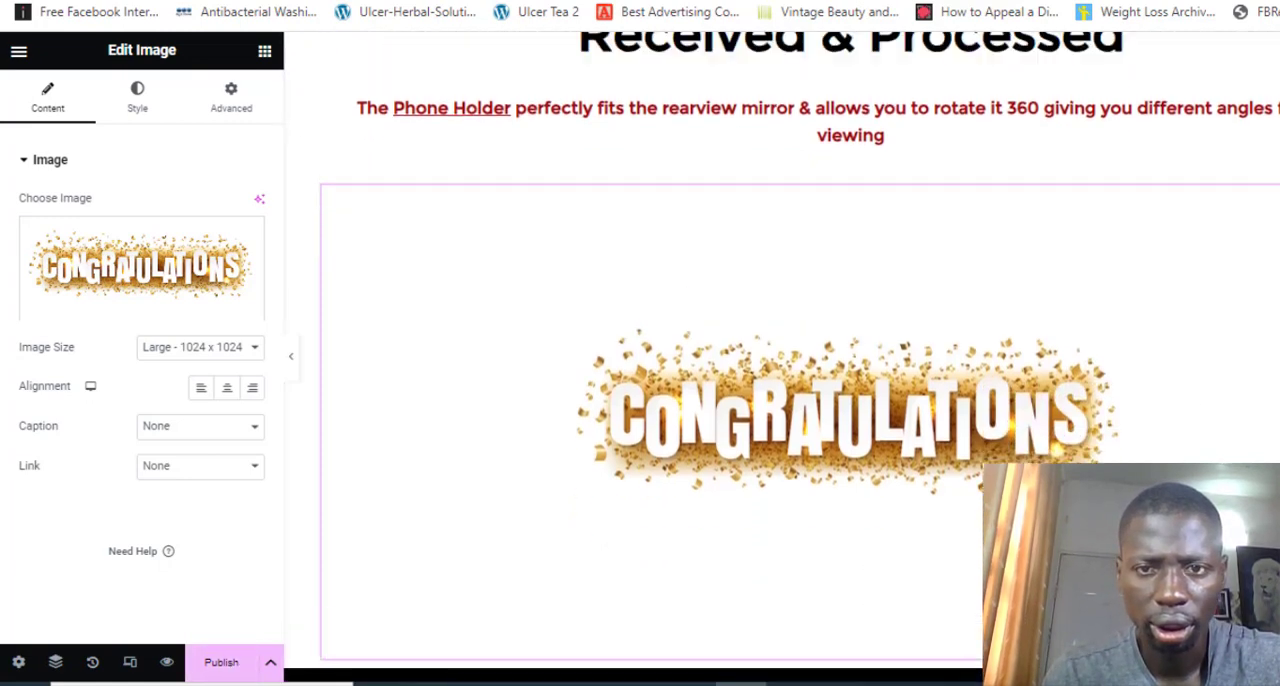
scroll(782, 356, "up", 1)
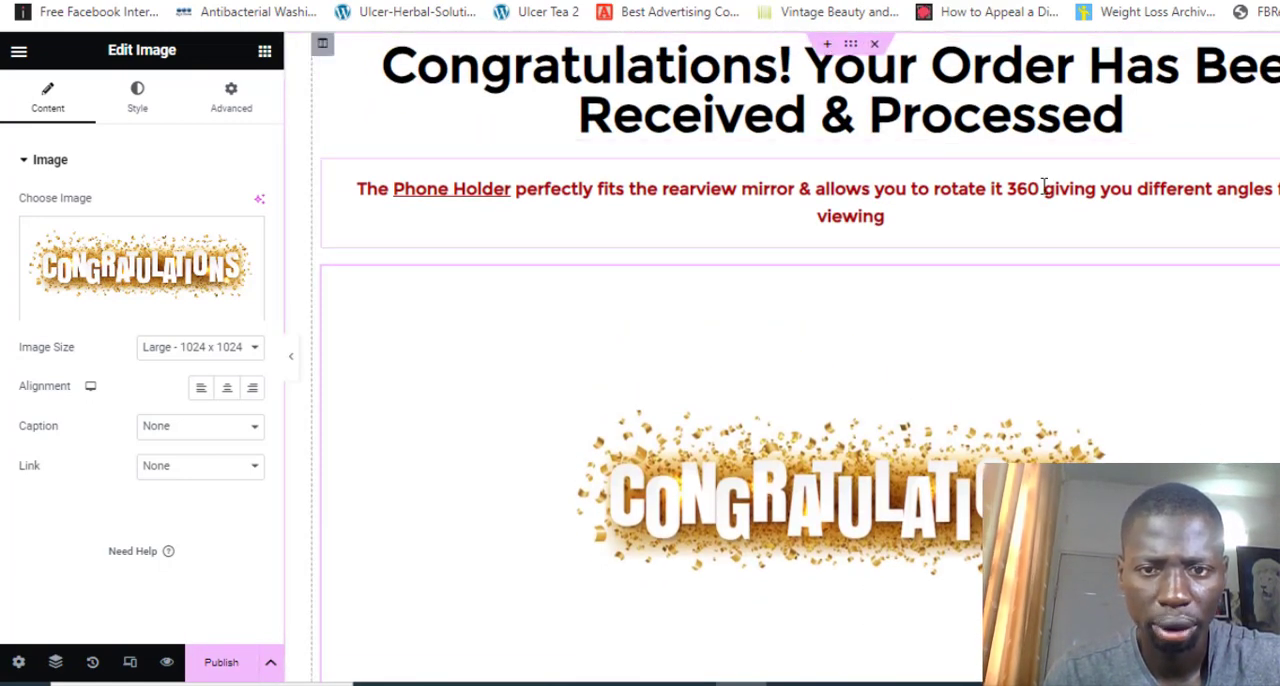
left_click(948, 231)
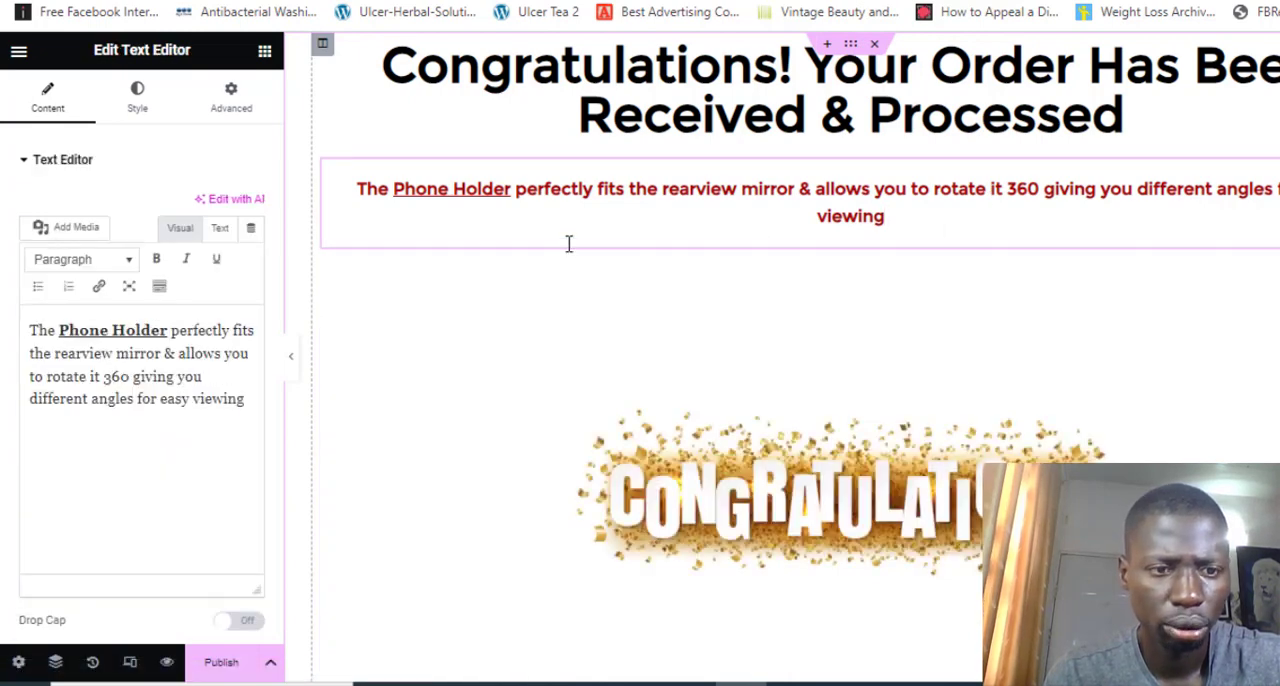
left_click_drag(243, 400, 19, 330)
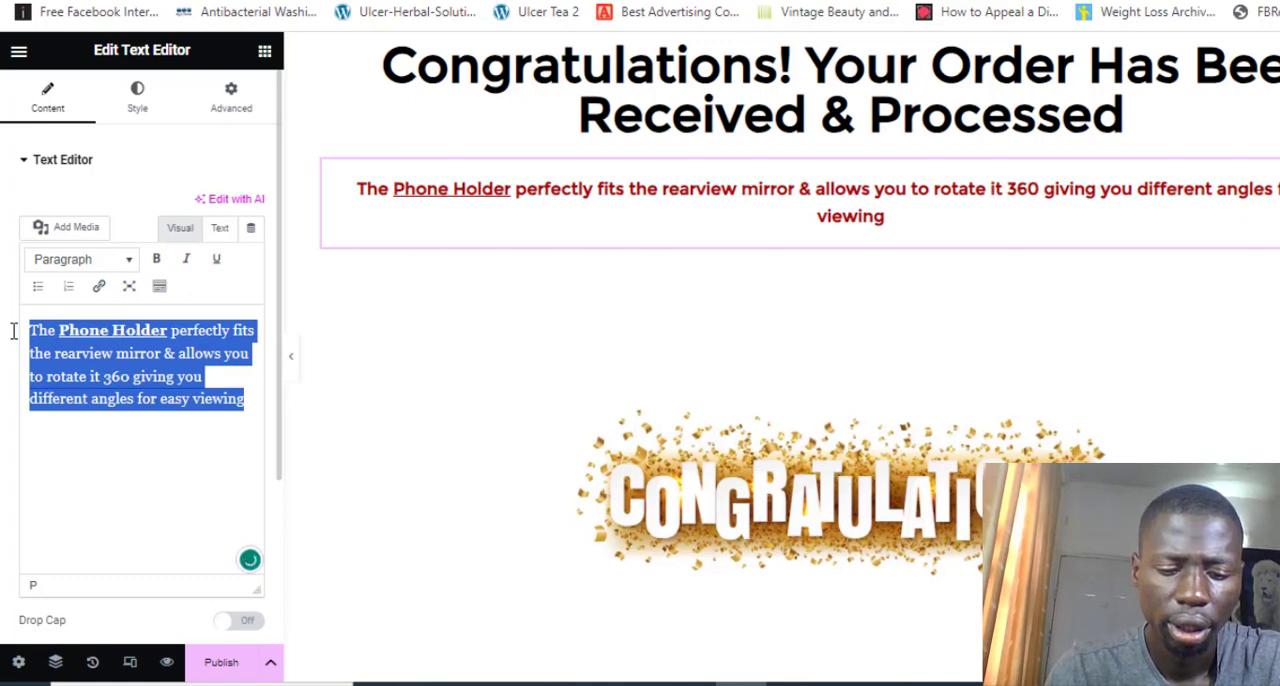
key("BackSpace")
type("If you")
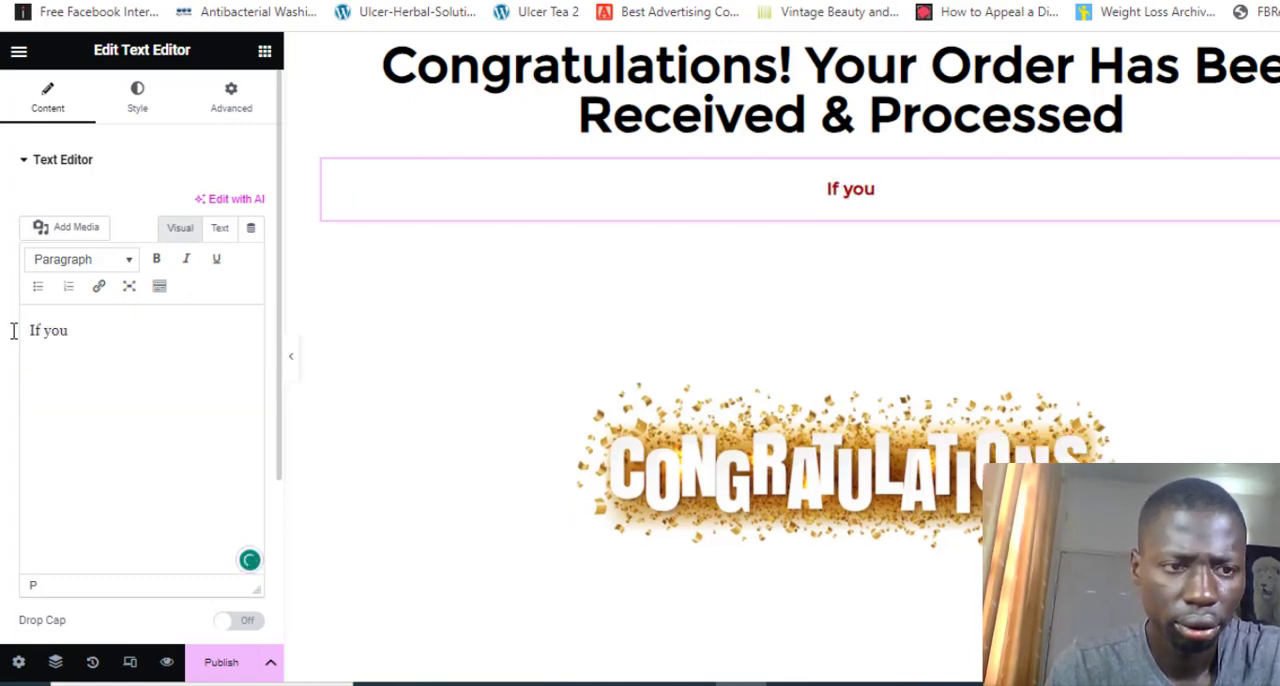
key("BackSpace")
key("BackSpace")
key("BackSpace")
key("BackSpace")
key("BackSpace")
key("BackSpace")
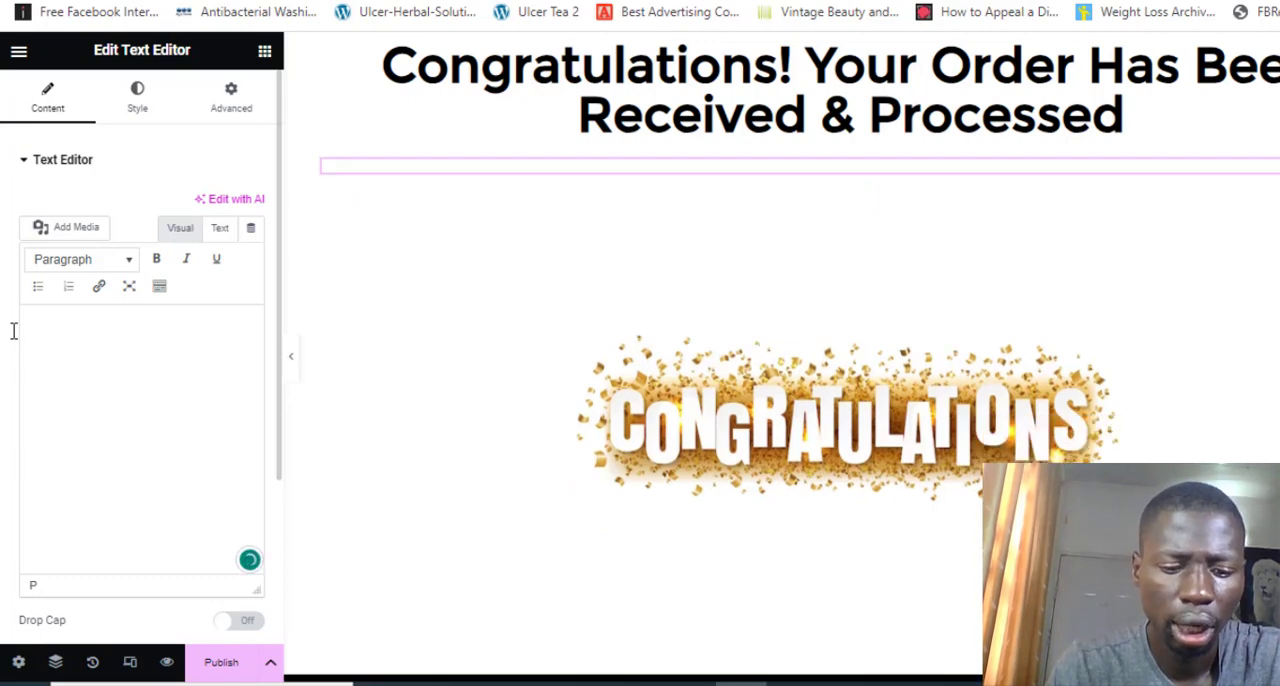
Write "Our agents will get inn touch with you within 1 hour" in the emptied text block under the headline
type("Our agent")
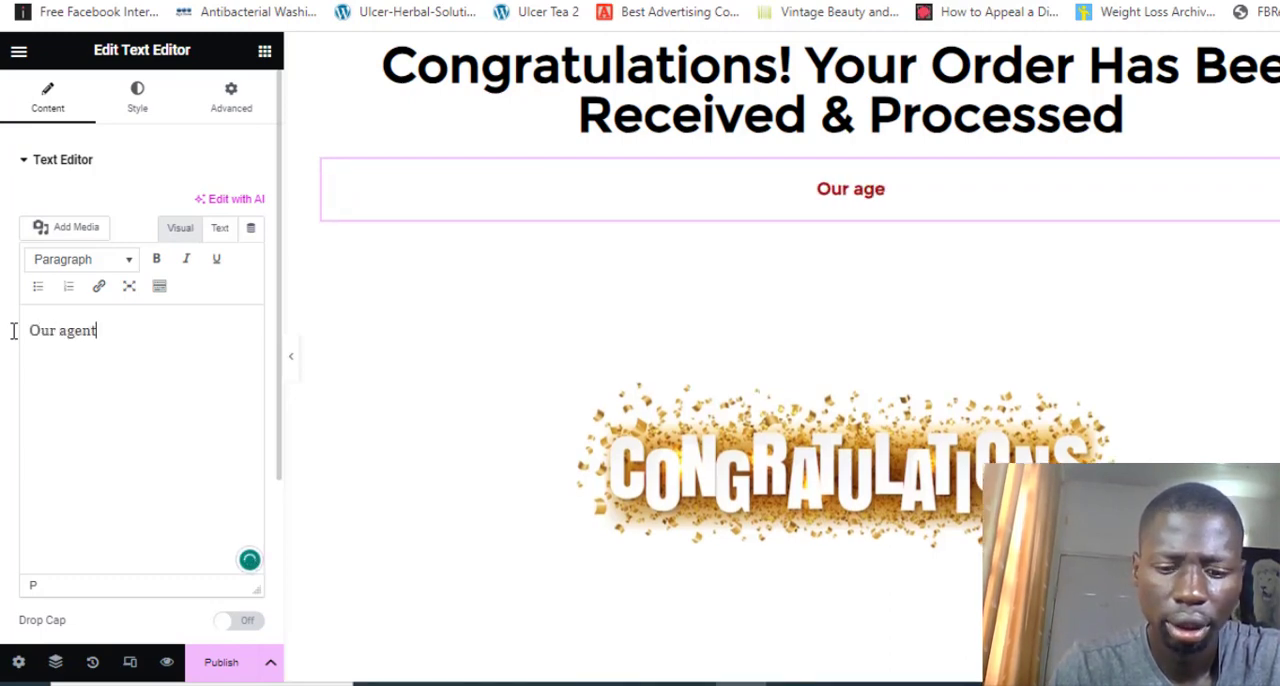
type("s will g")
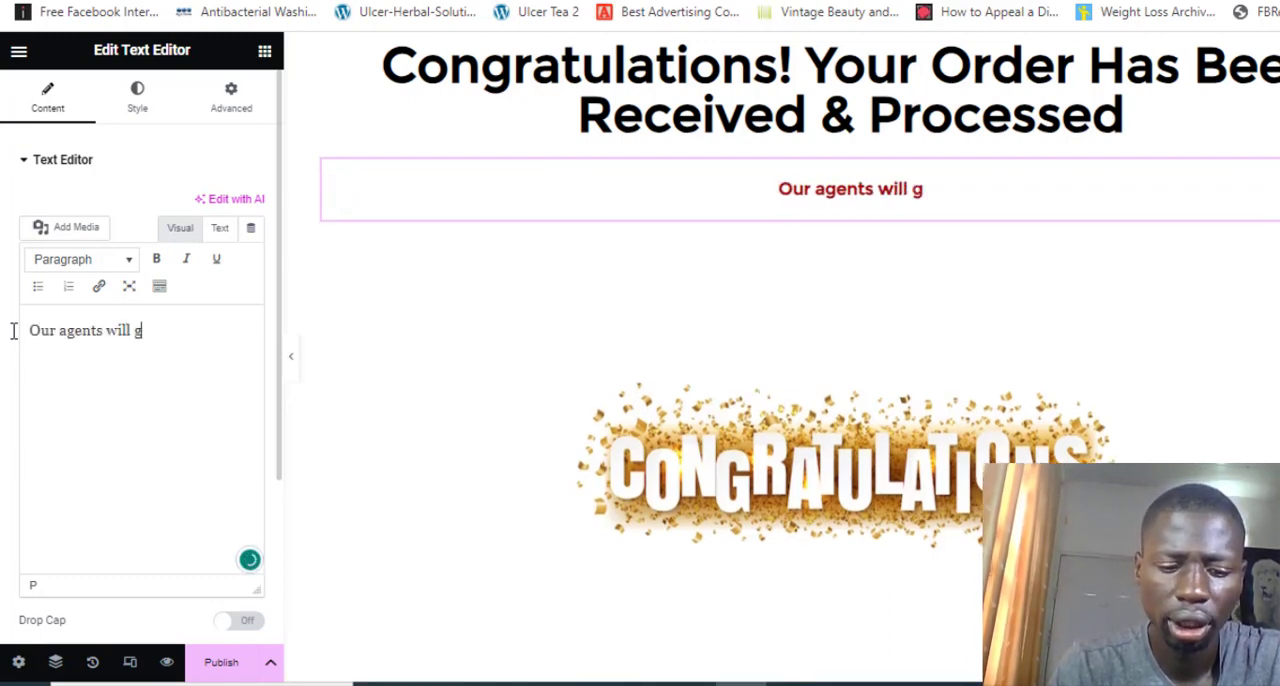
type("et inn tou")
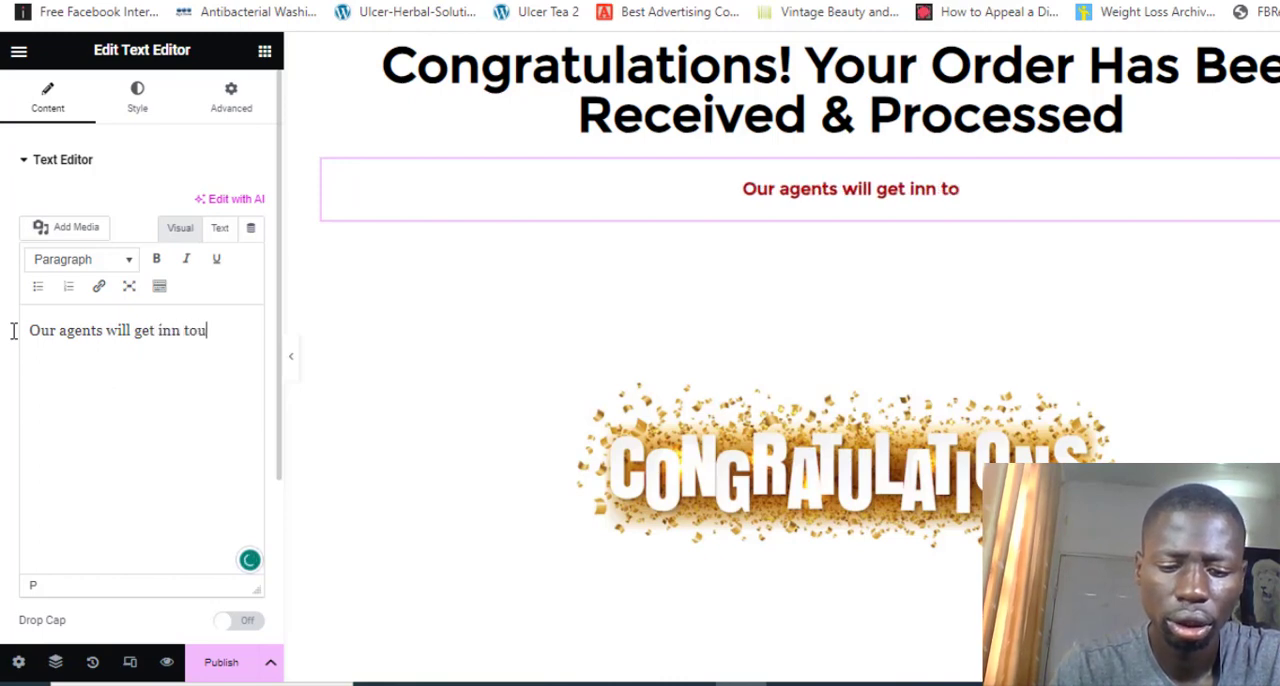
type("ch with y")
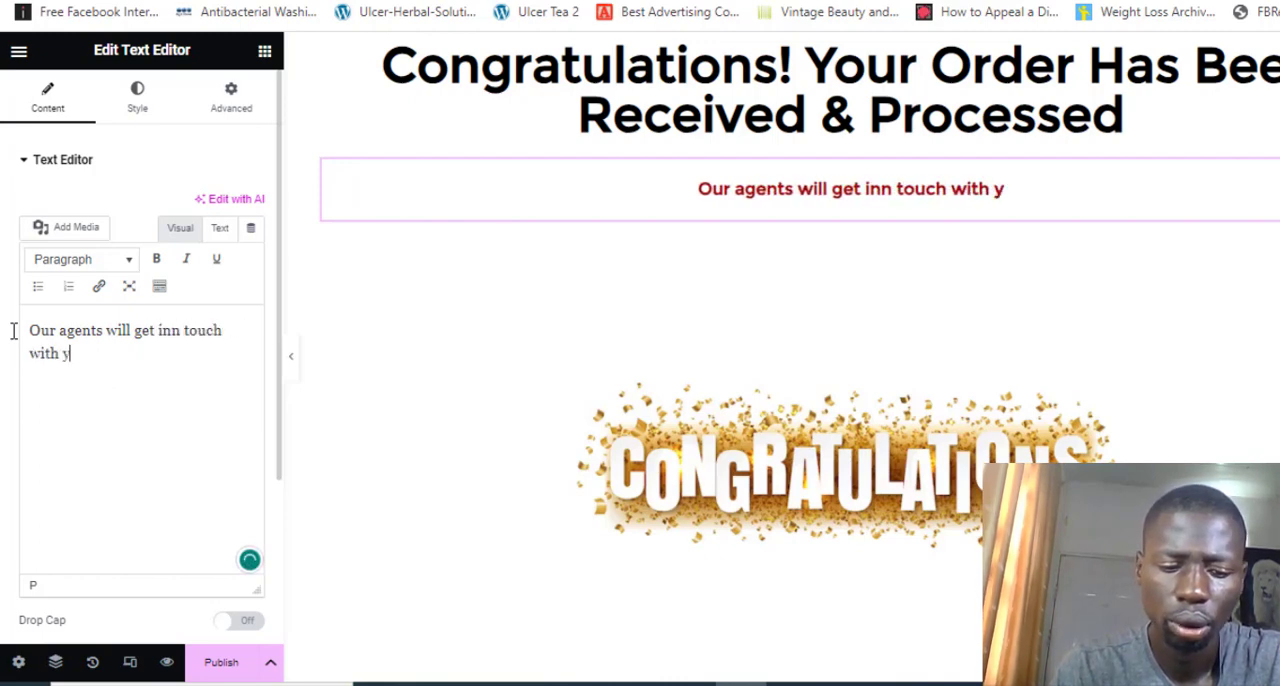
type("ou withi")
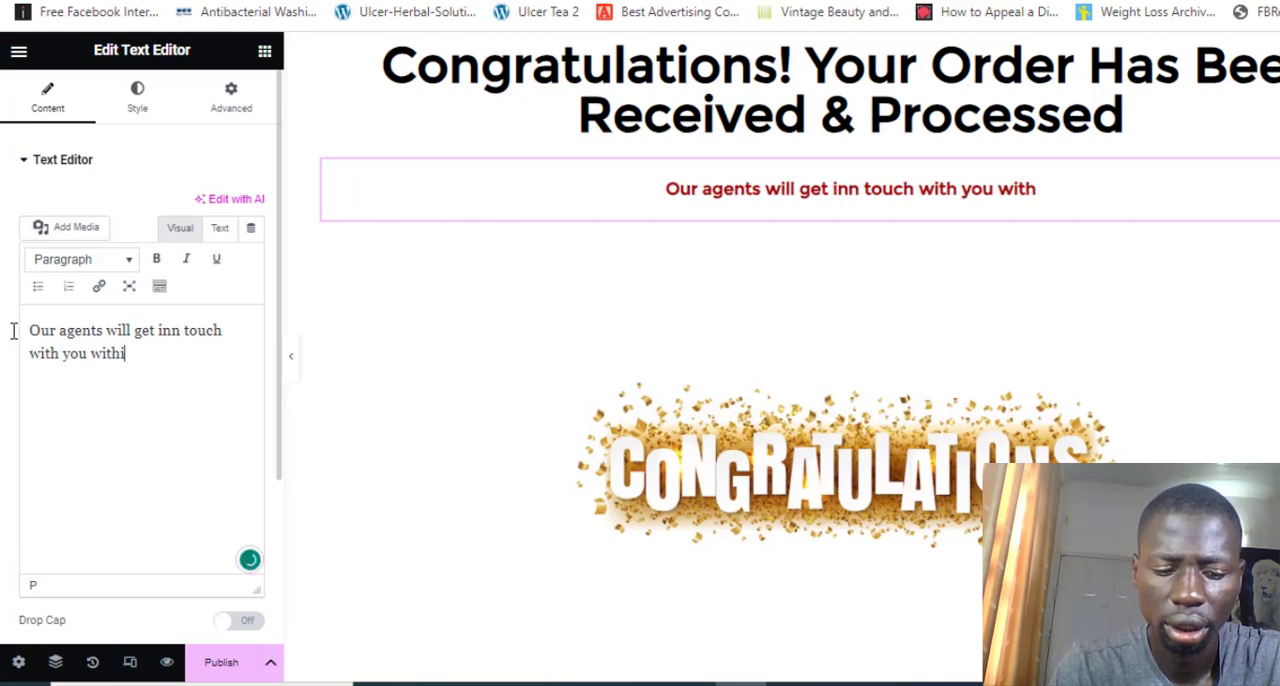
type("ng")
key("BackSpace")
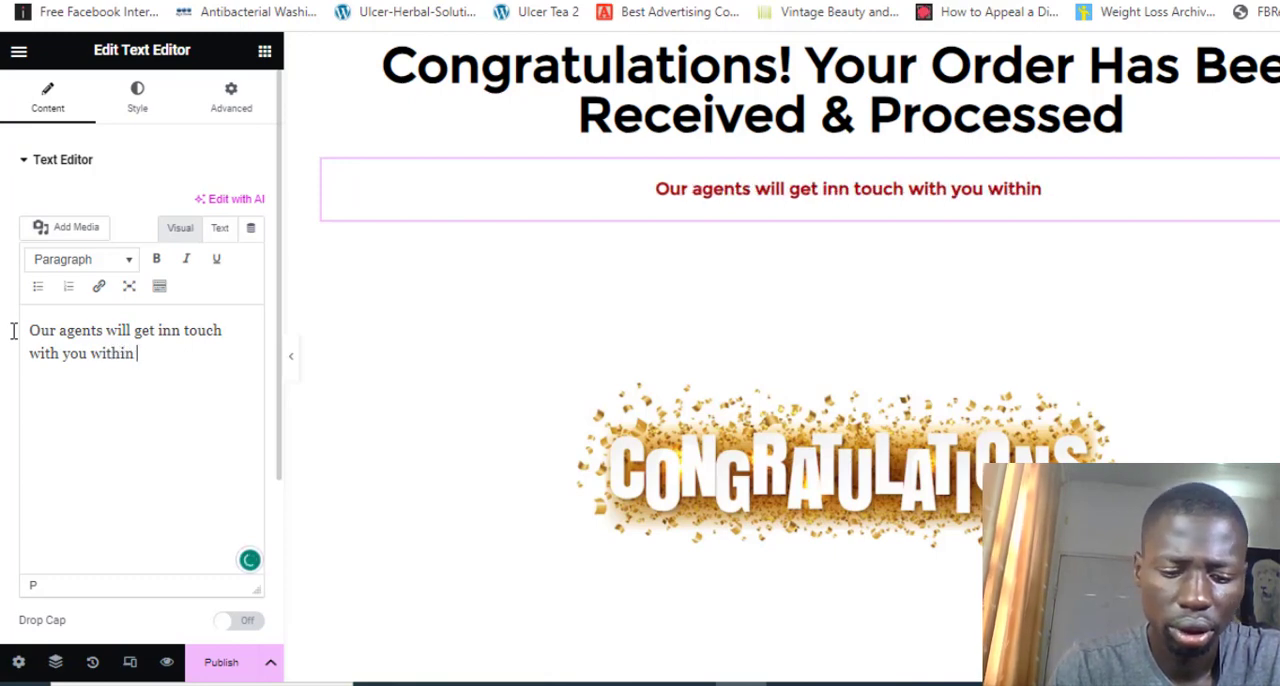
key("BackSpace")
key("BackSpace")
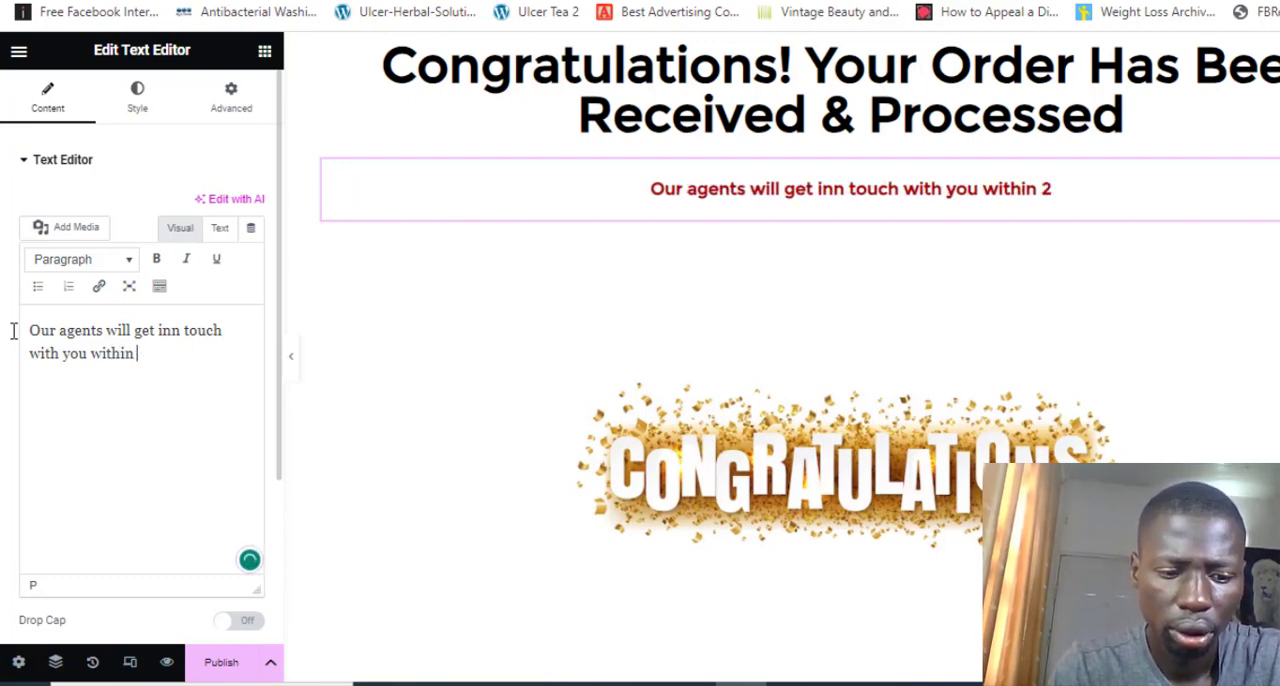
type("1 hour")
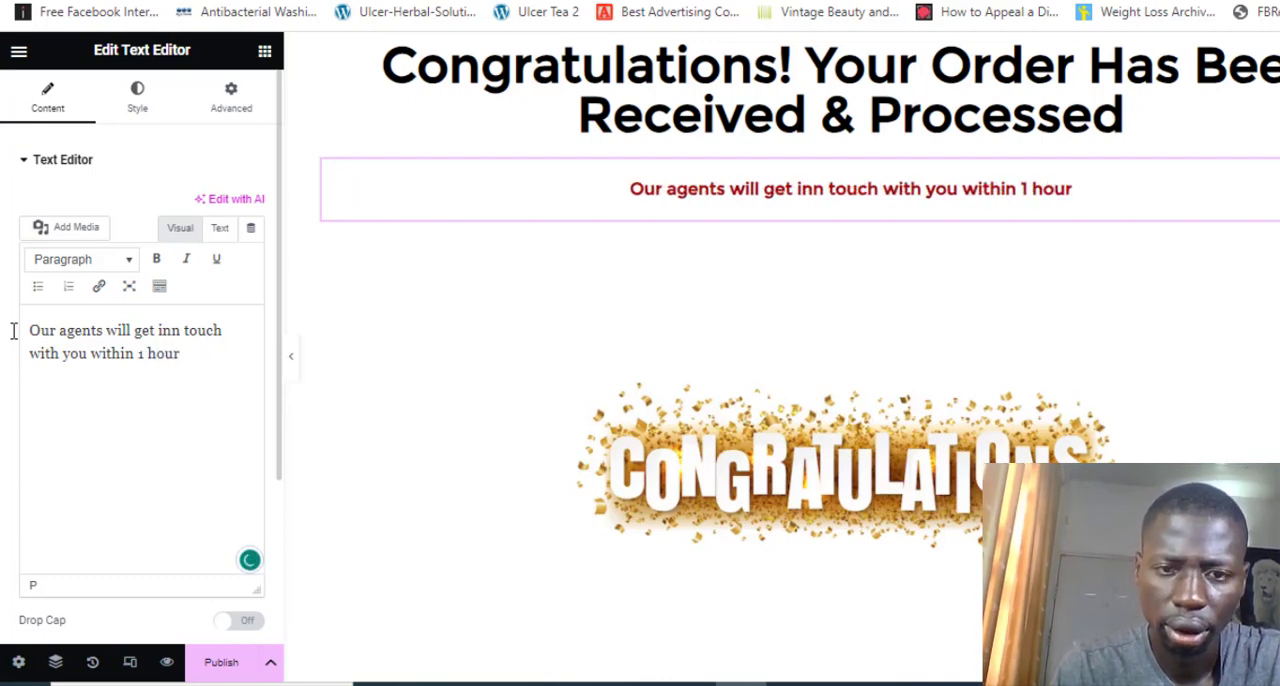
type(" - inc")
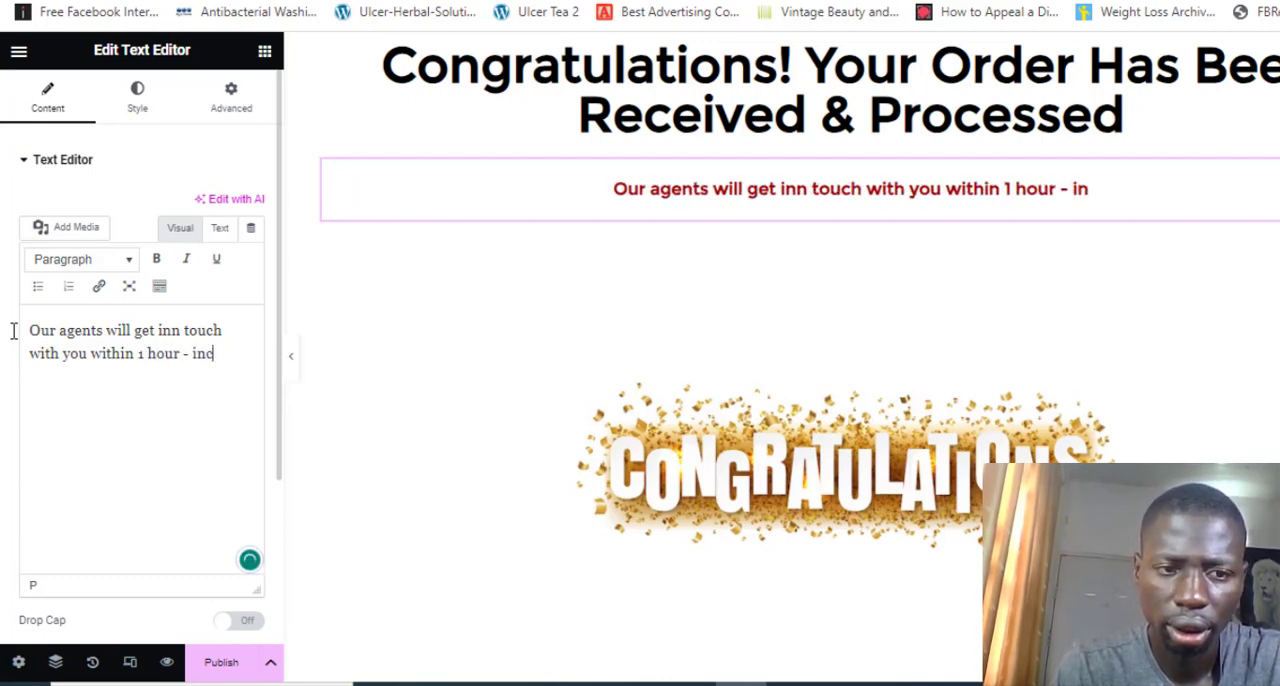
type("ase y")
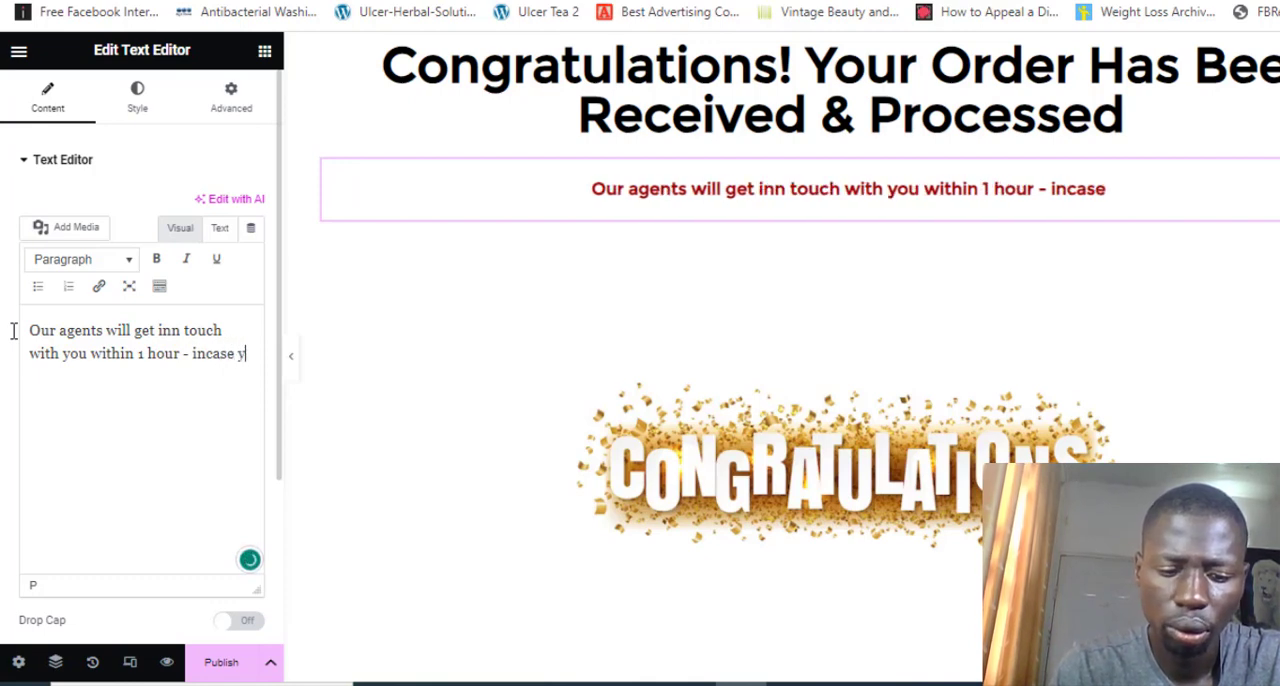
type("ou ar")
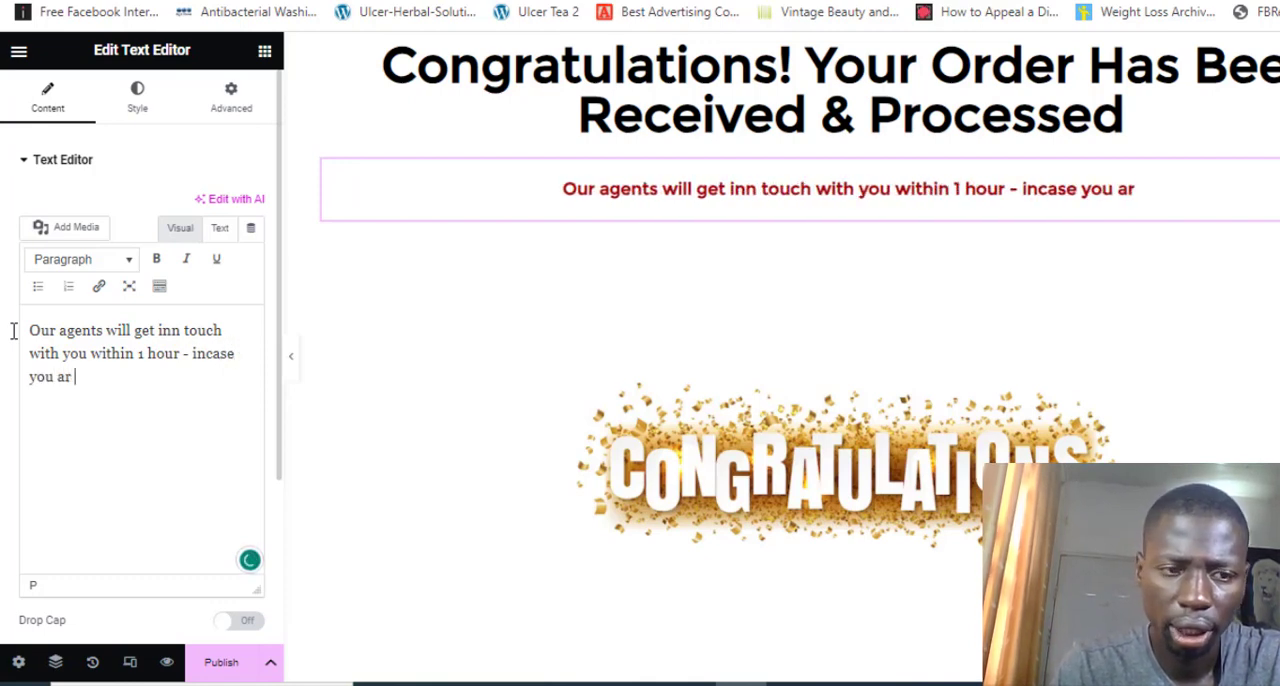
type("e in a ")
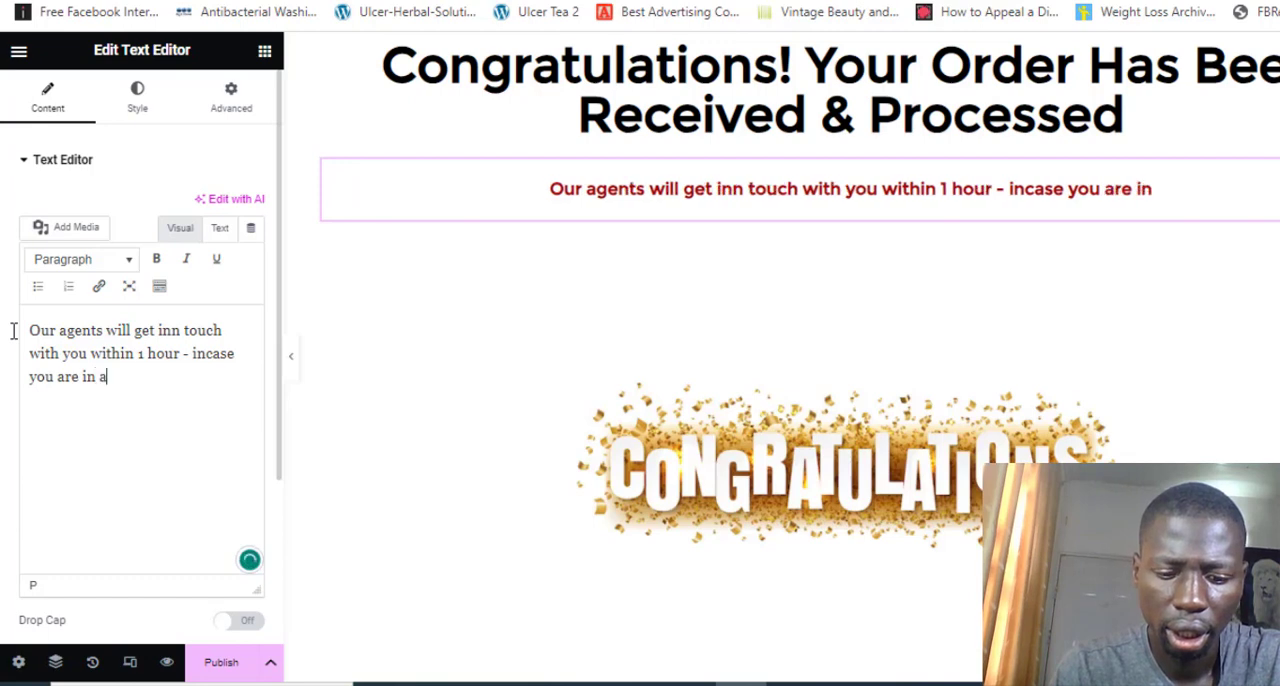
type("has")
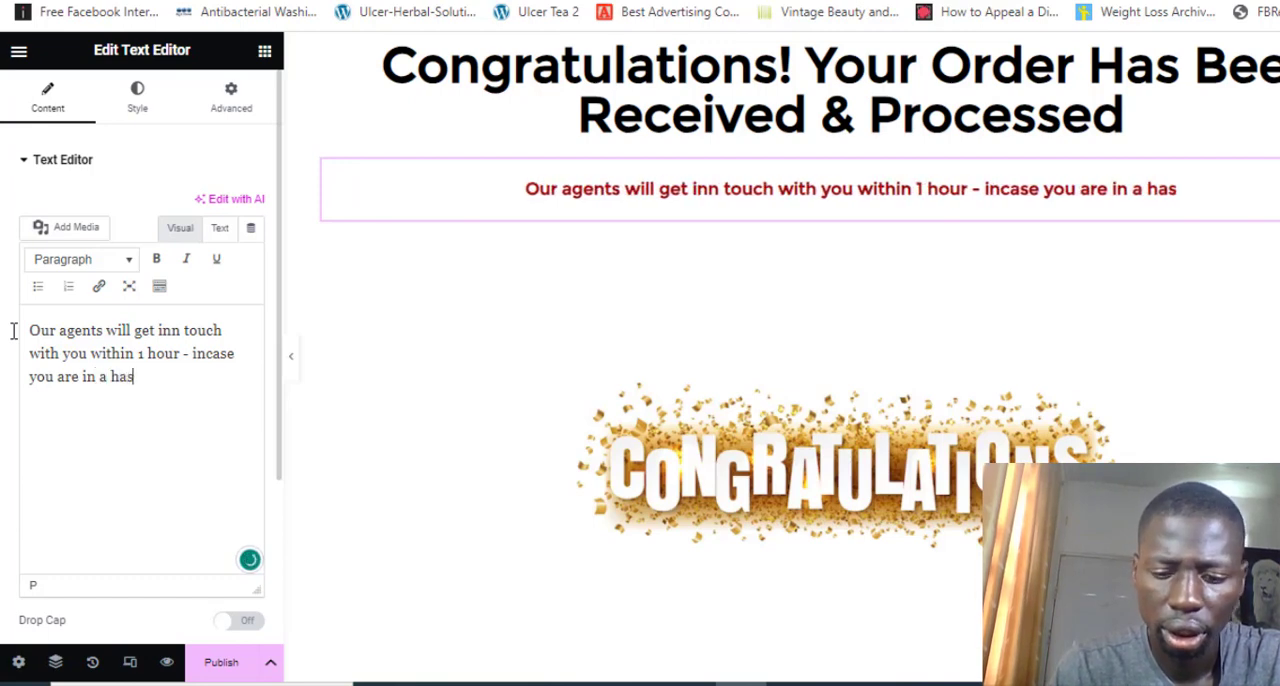
type("te to get ")
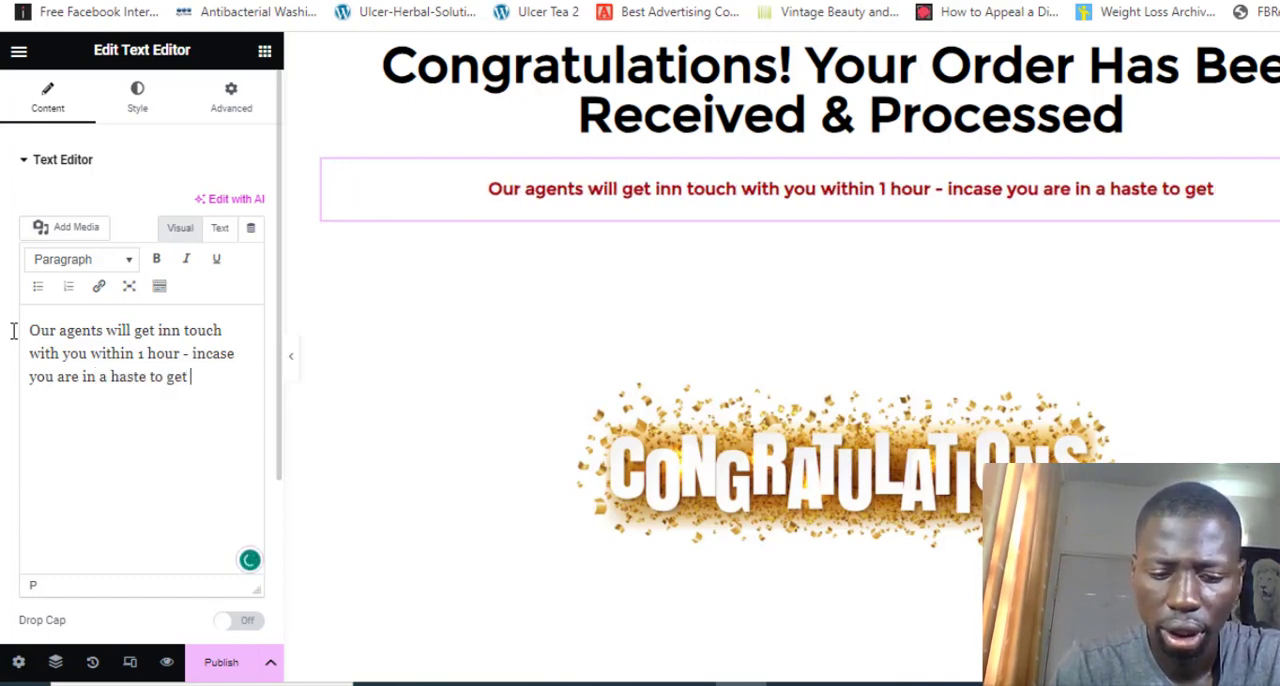
type("your pro")
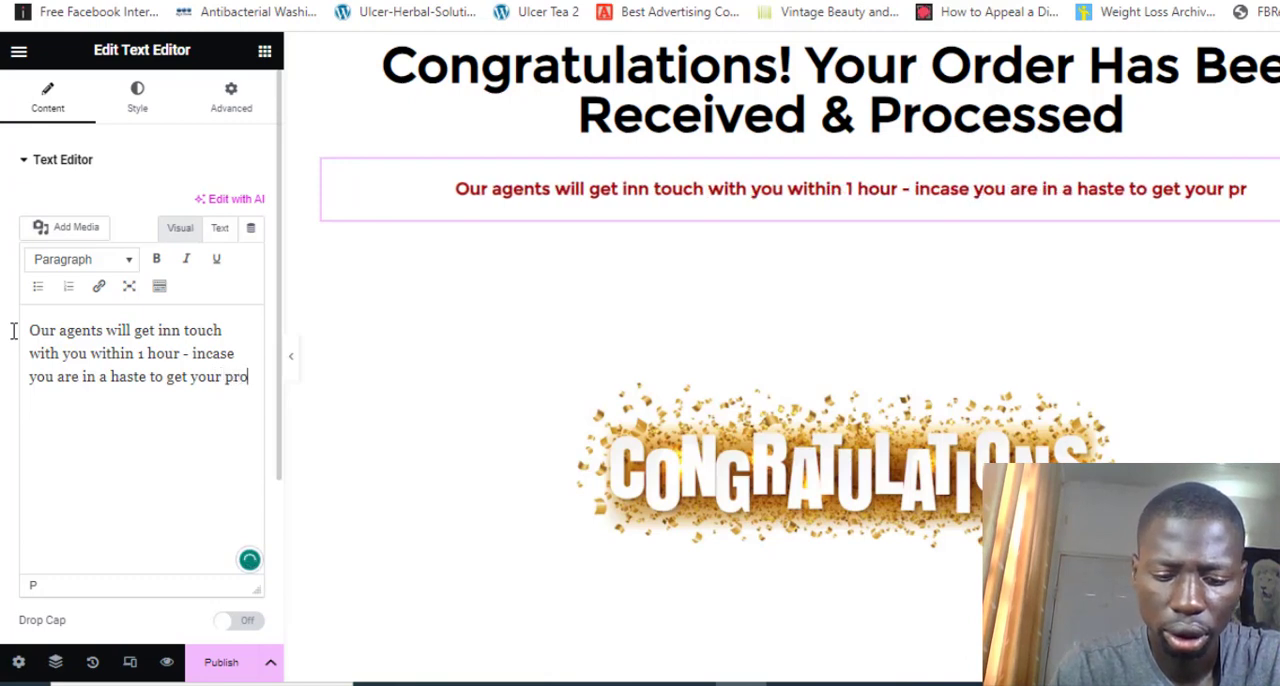
type("duct, you can")
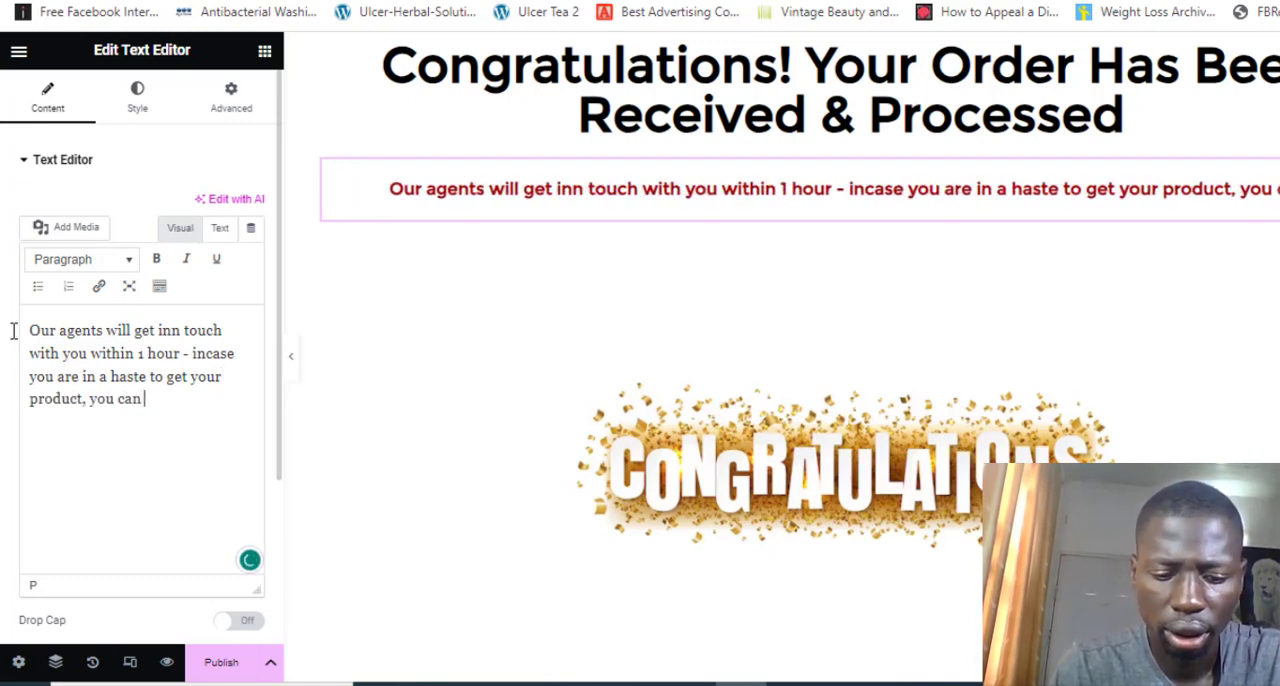
type(" reach us on ")
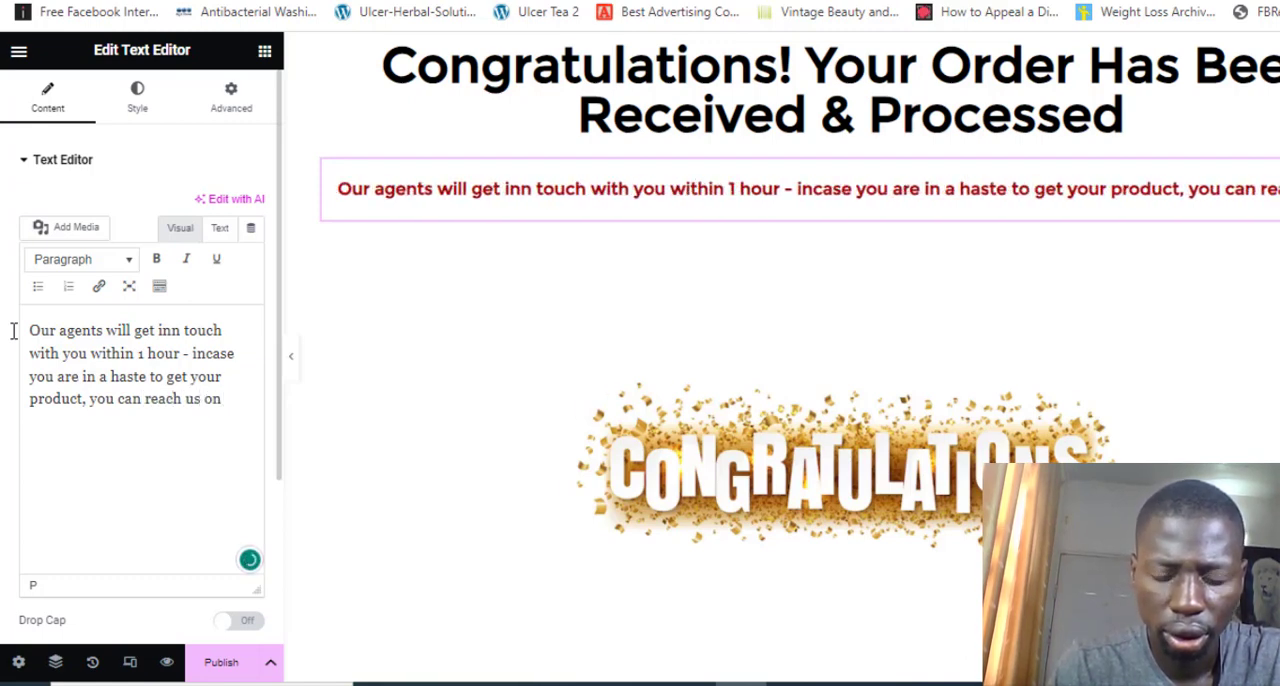
type("0")
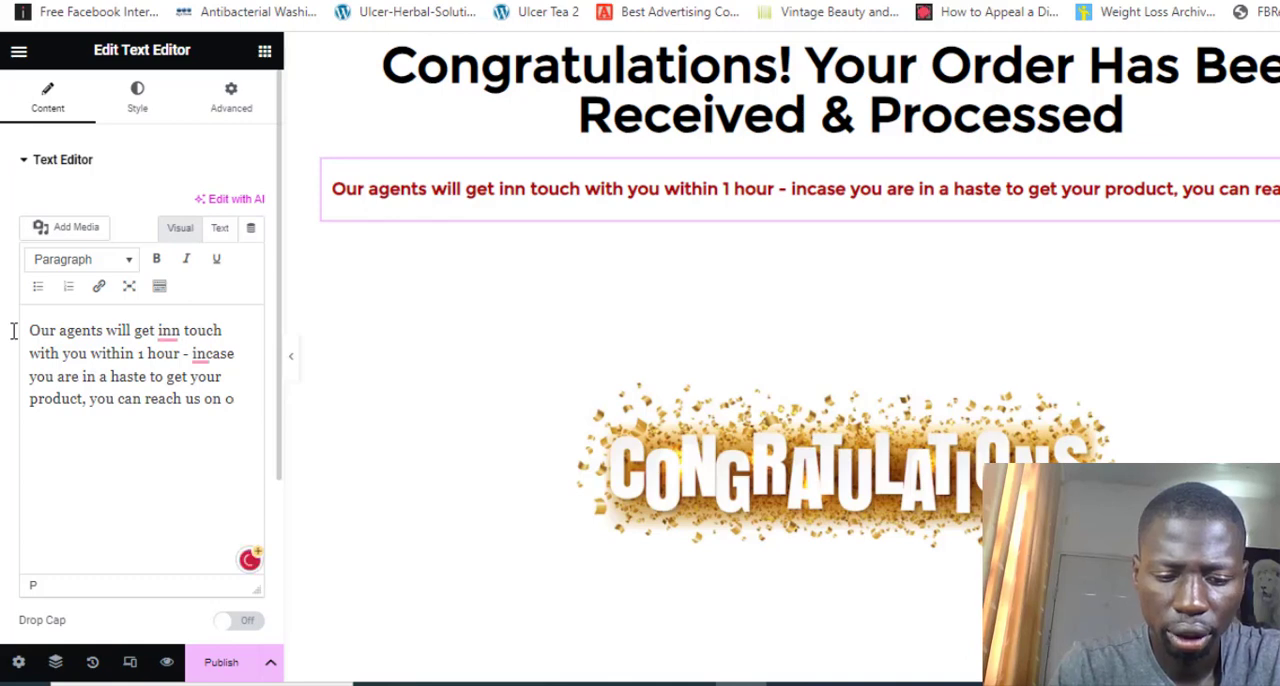
type("701")
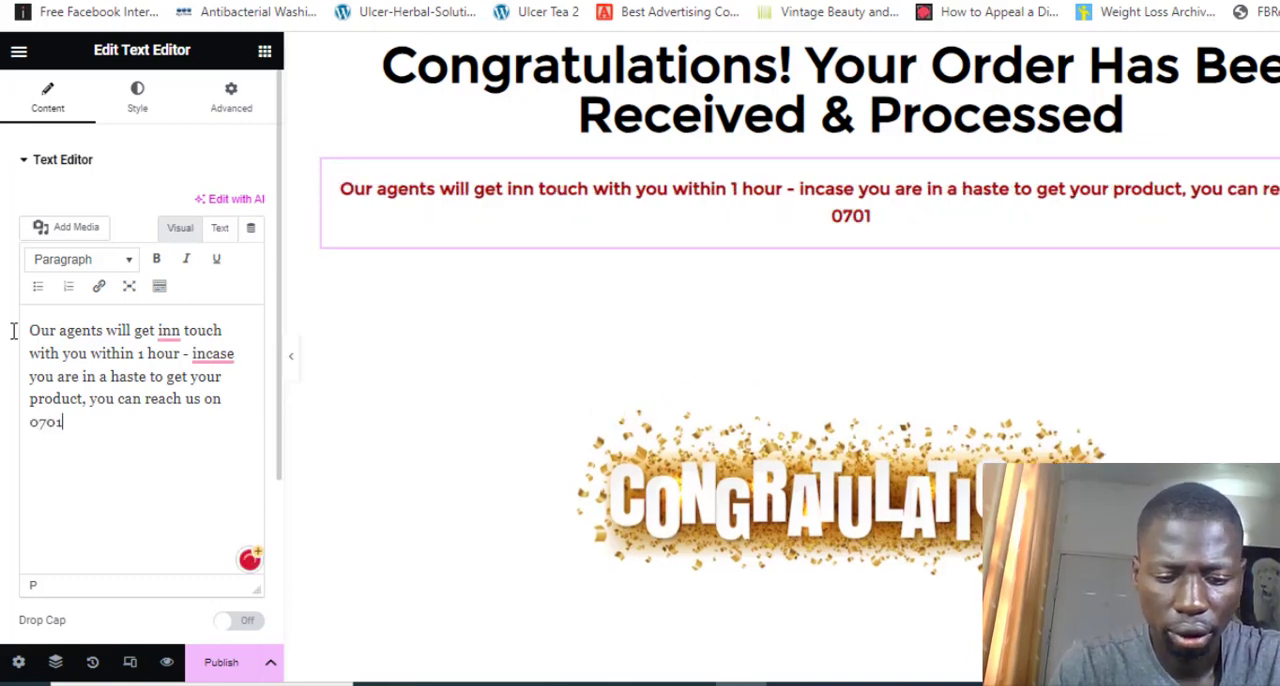
type("2345678")
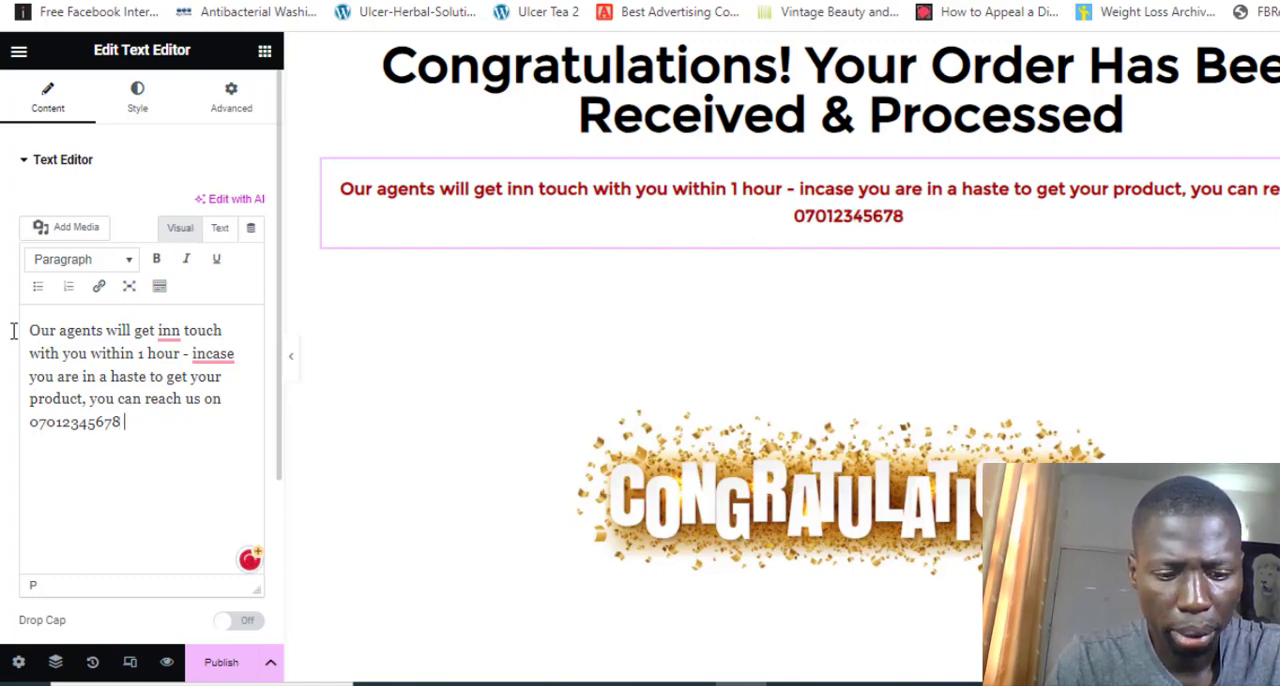
type(" to ")
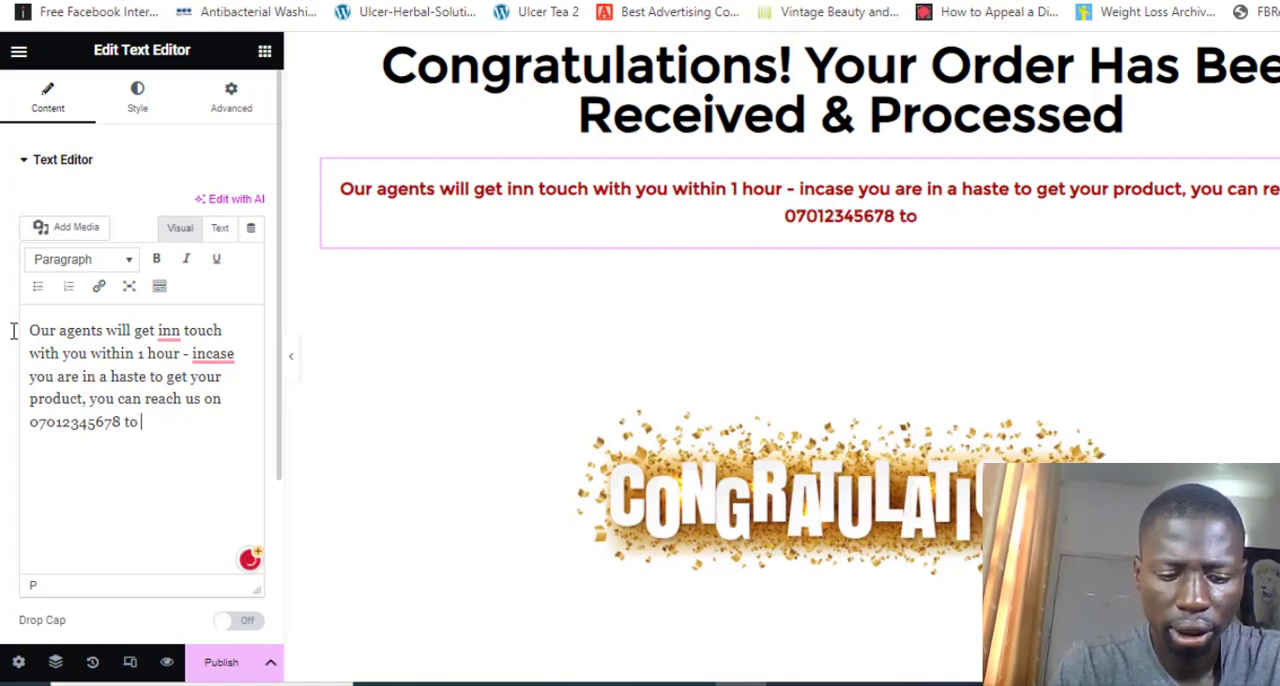
type("fast track")
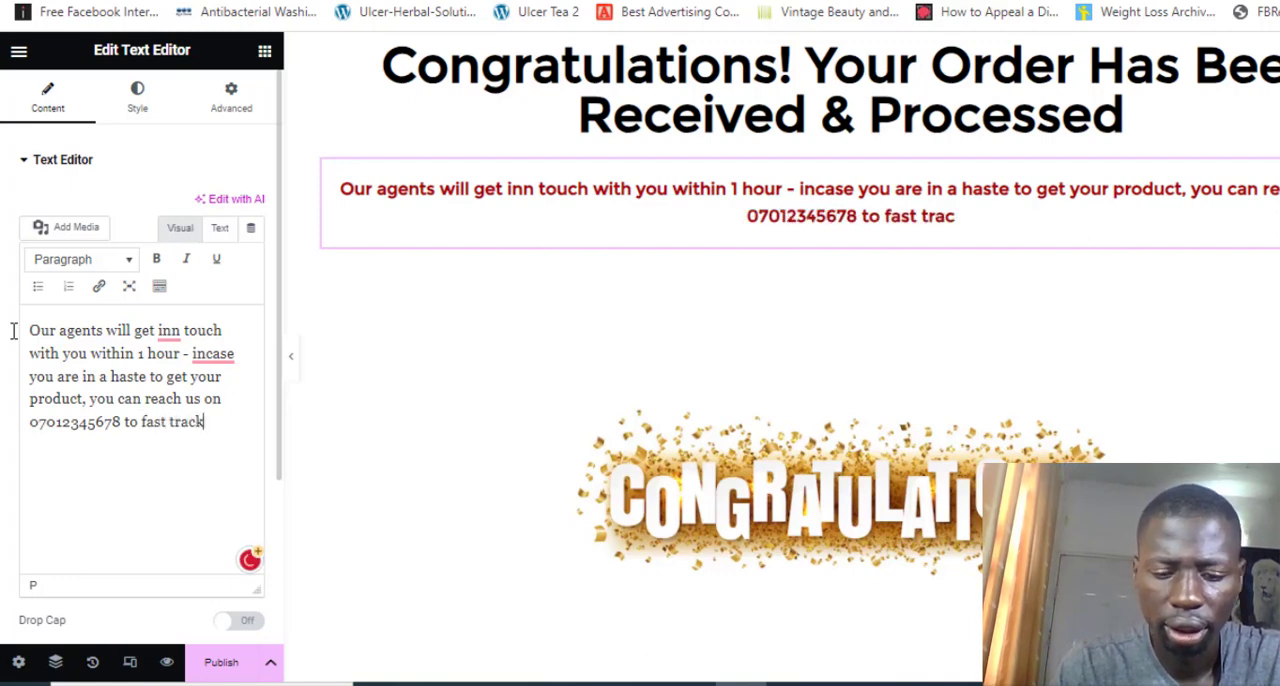
type(" your d")
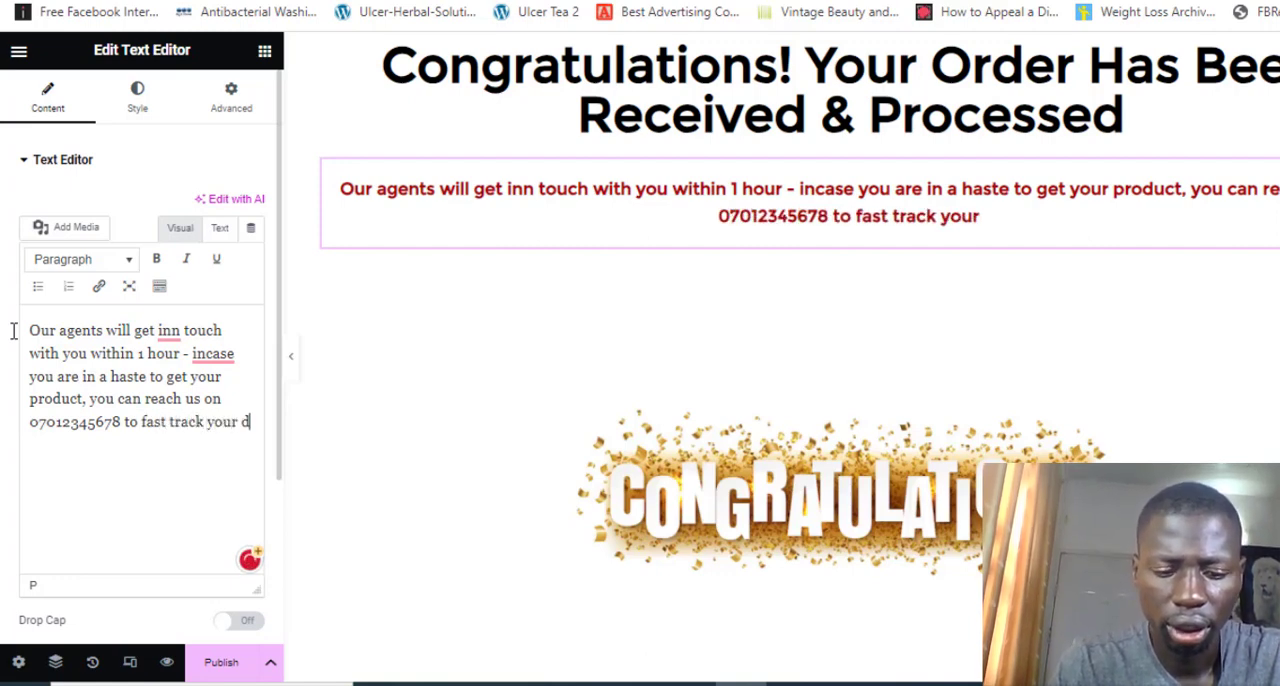
type("elivery")
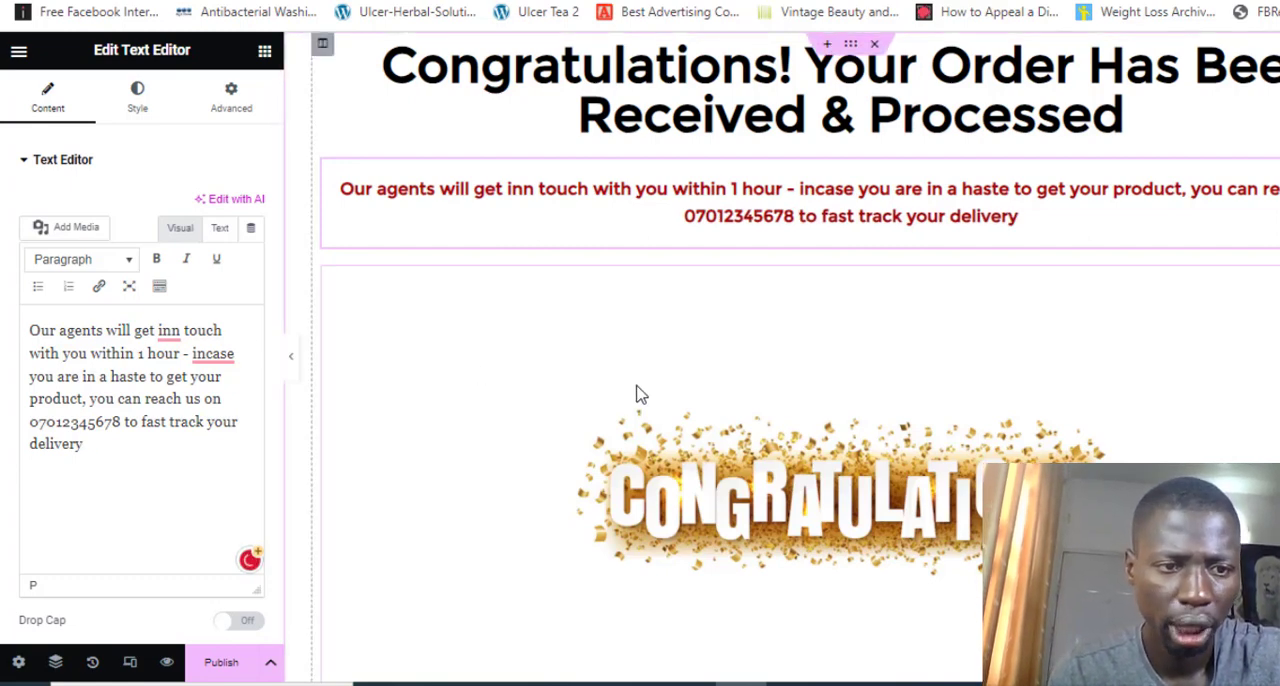
Correct the misspelled "inn" to "in" using the spelling suggestion, leaving "incase" as written
mouse_move(172, 337)
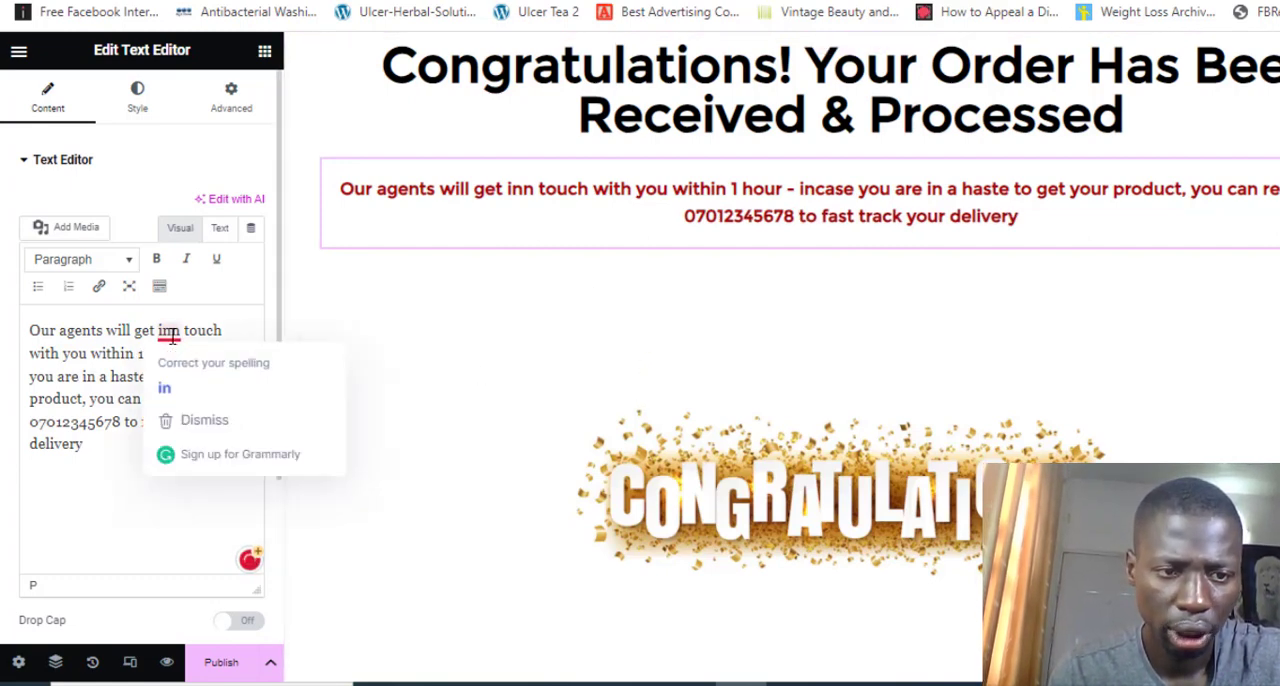
left_click(166, 387)
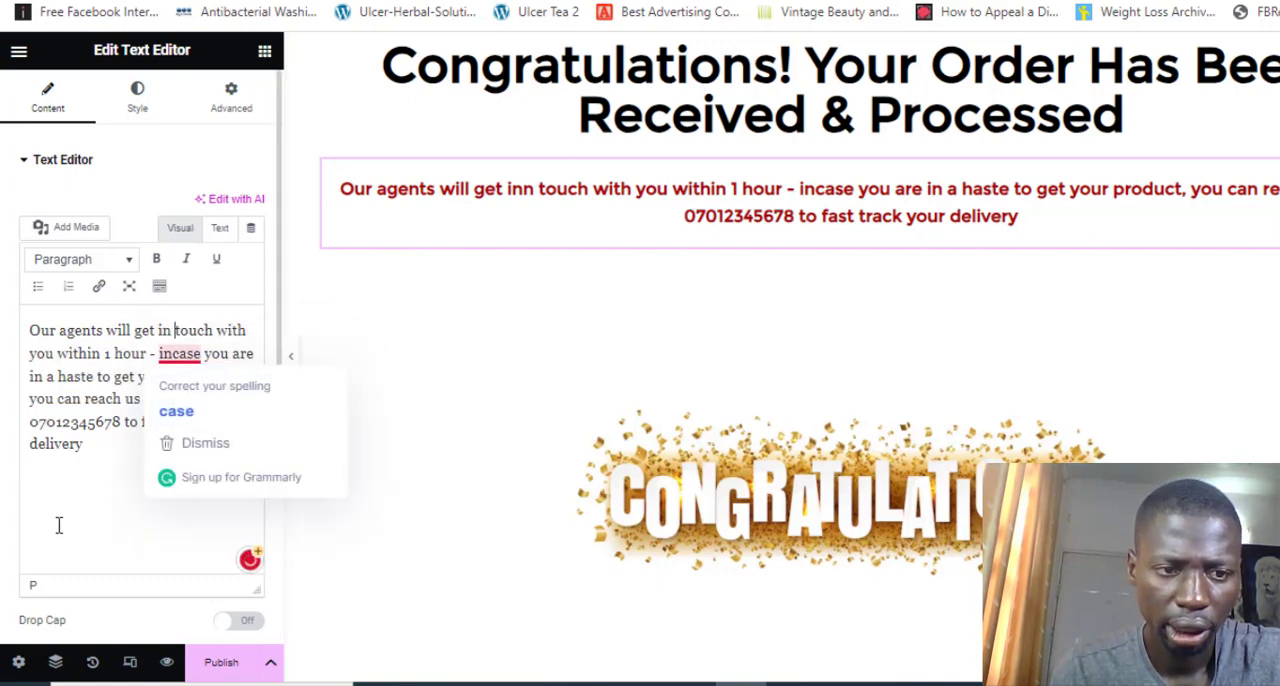
left_click(87, 511)
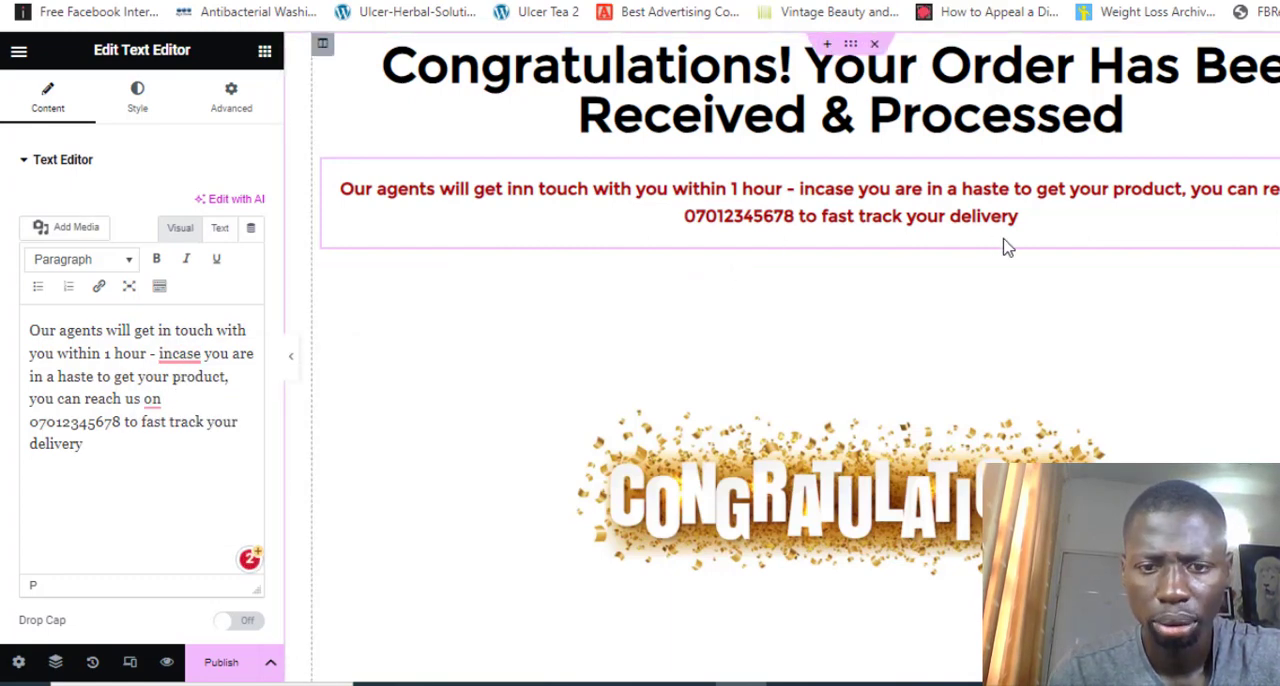
Save the order confirmation page as a draft and publish it
scroll(1008, 247, "down", 2)
scroll(1008, 247, "up", 2)
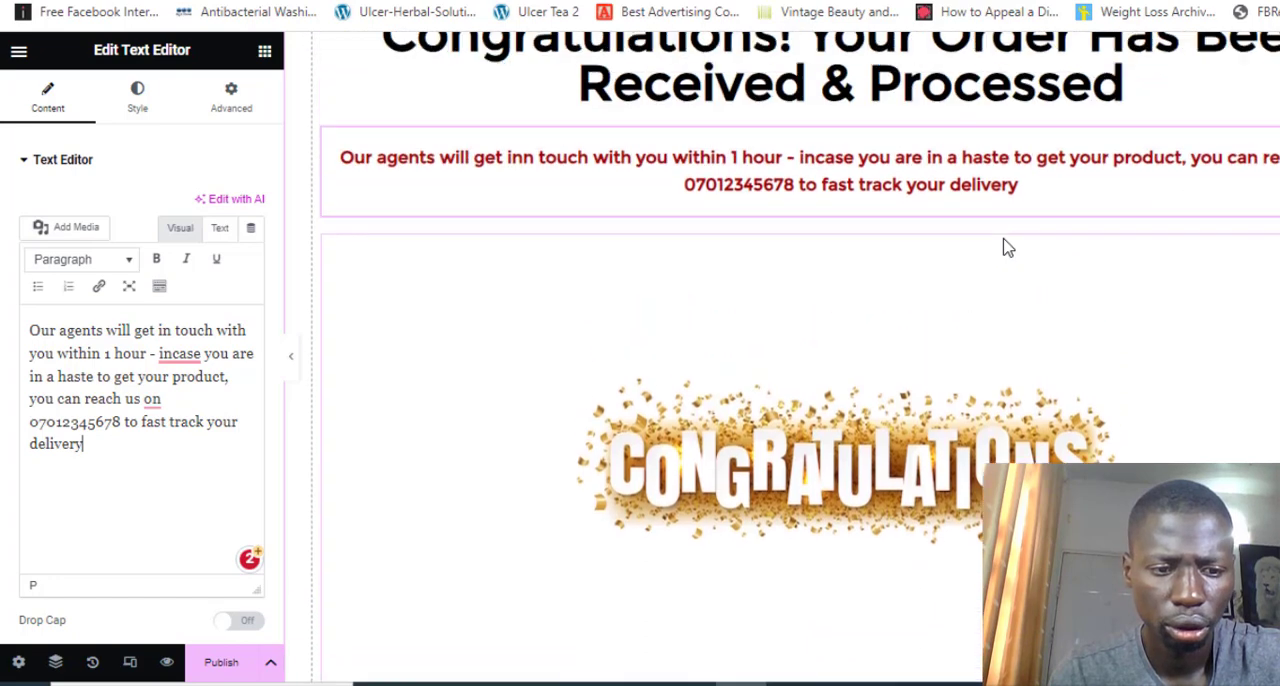
left_click(271, 664)
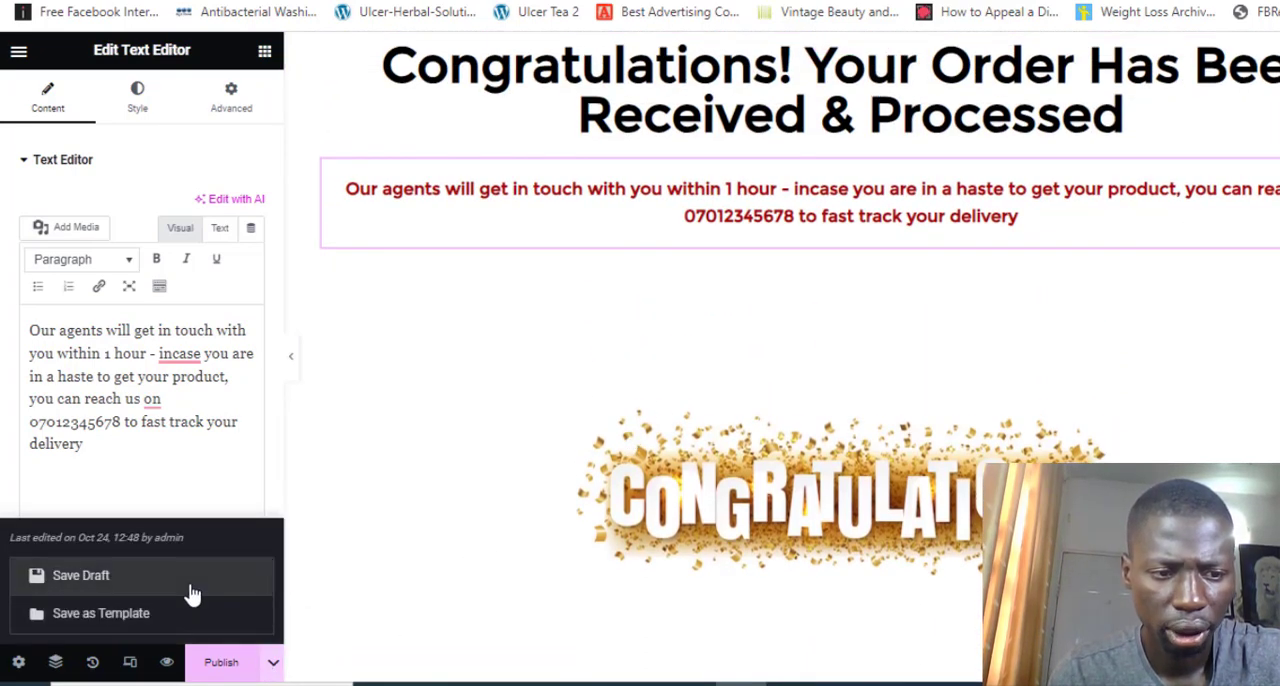
left_click(119, 580)
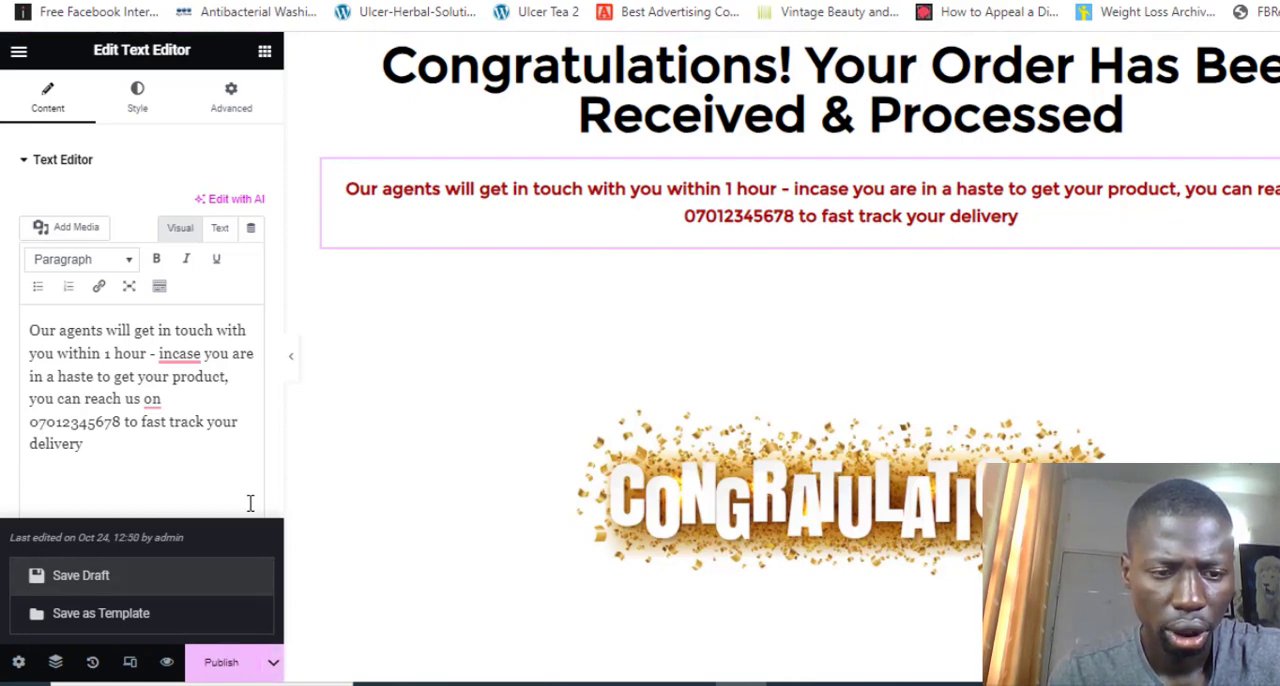
left_click(209, 493)
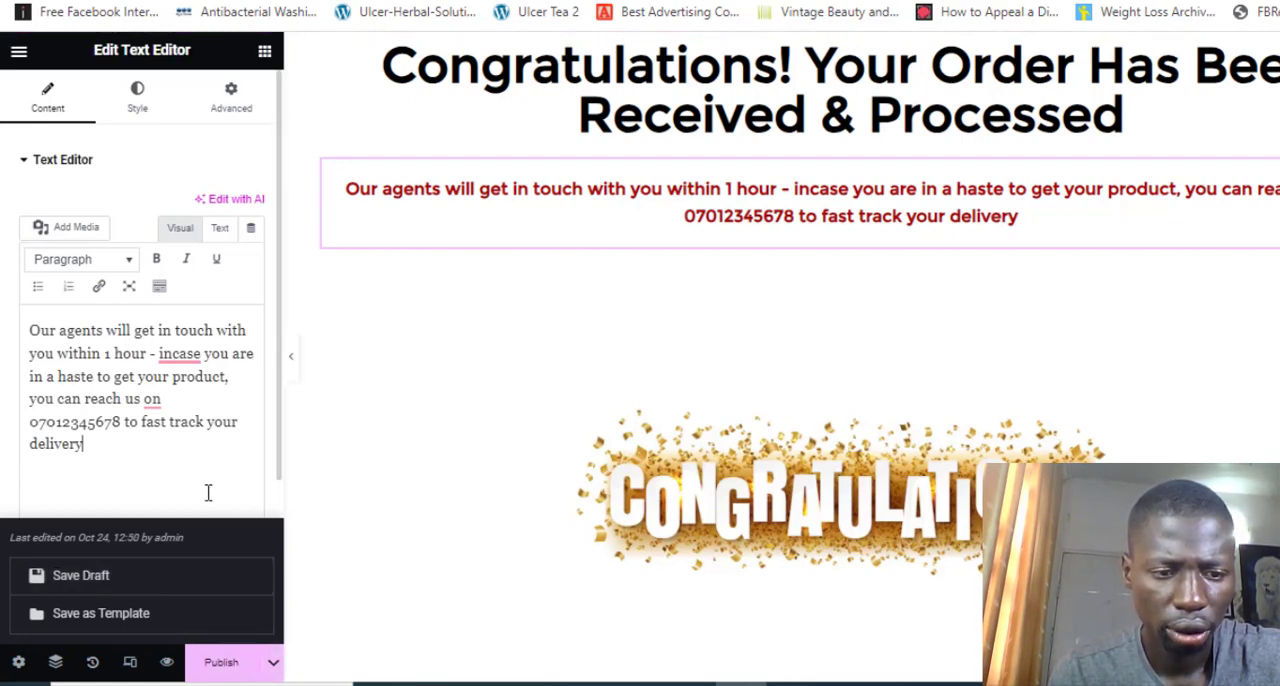
left_click(226, 672)
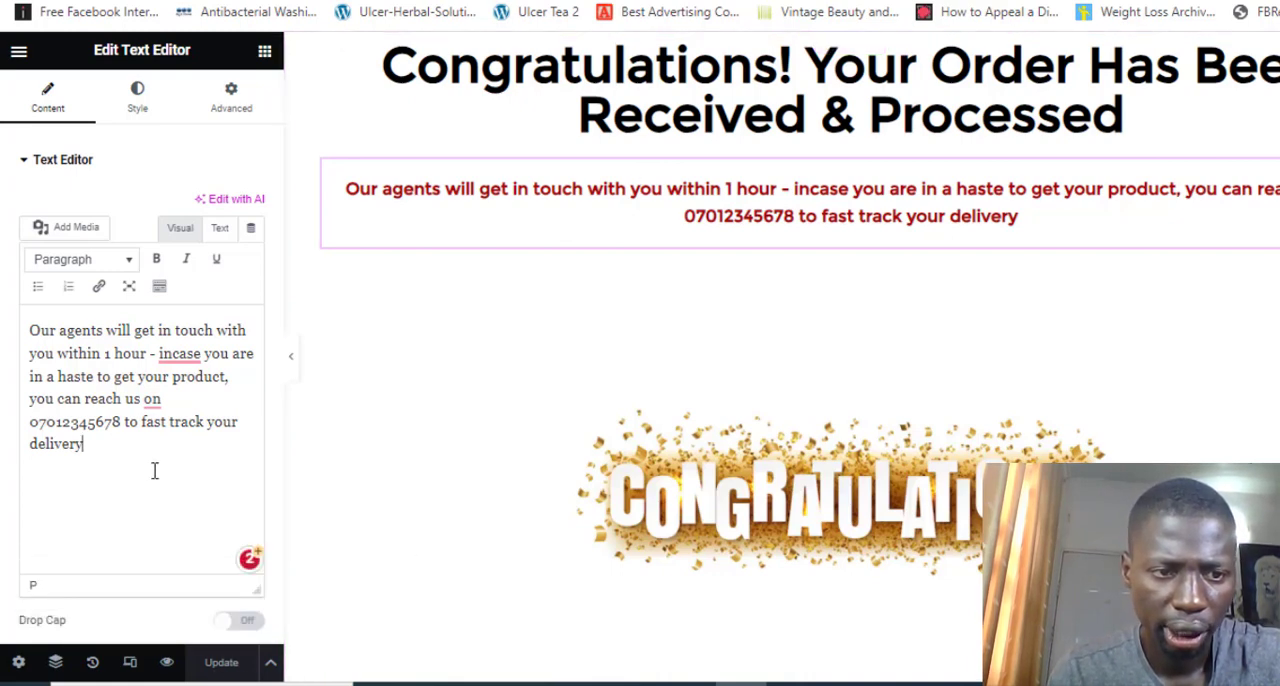
Try splitting "incase" into "in case" in the contact message, rejoin it as one word and update the page
left_click(175, 356)
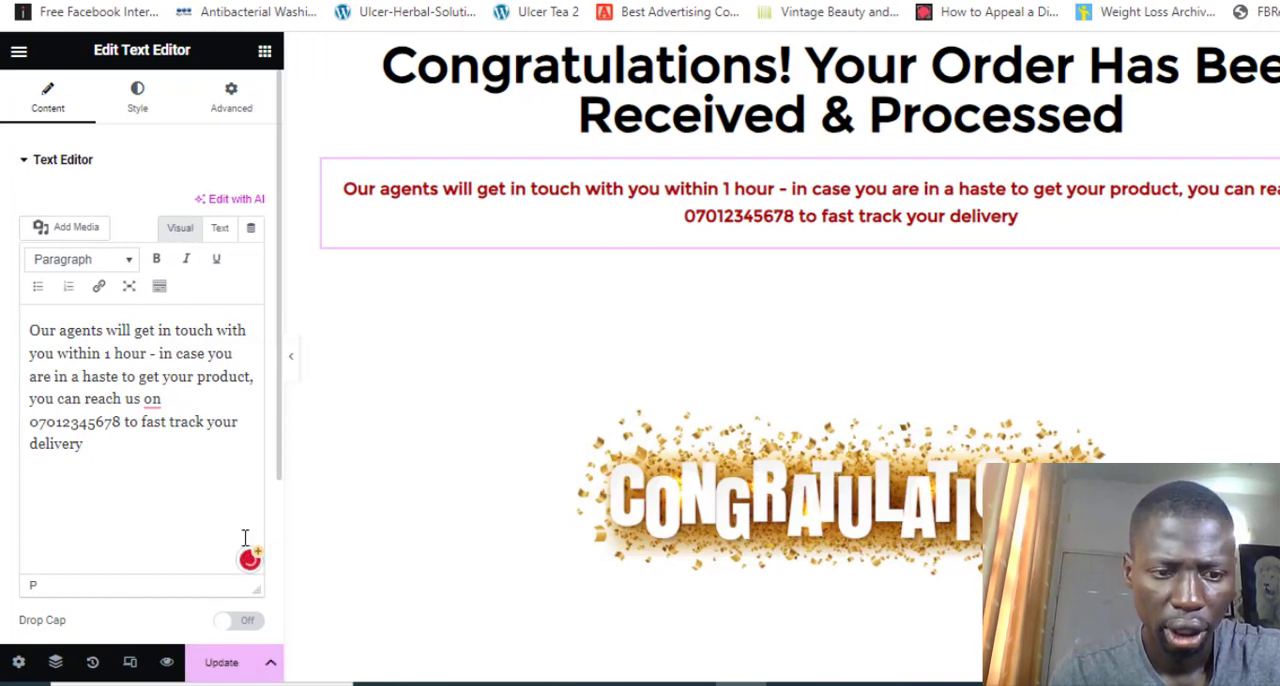
left_click(226, 660)
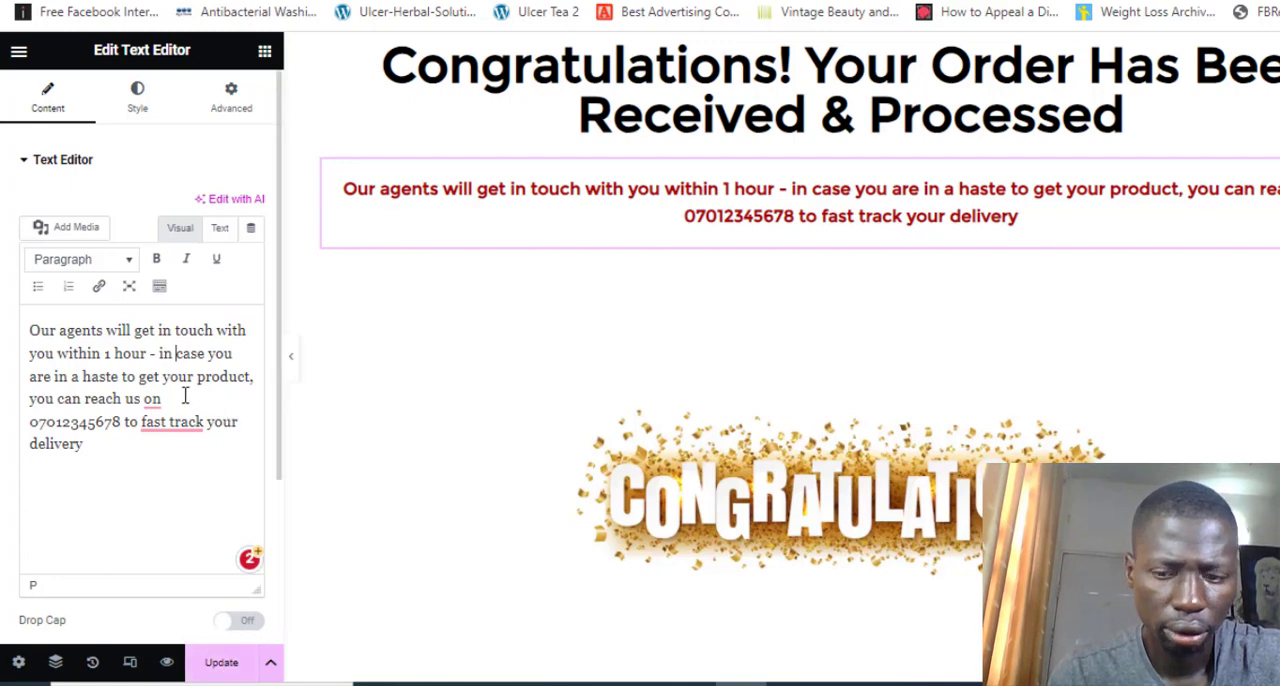
left_click(175, 356)
key("BackSpace")
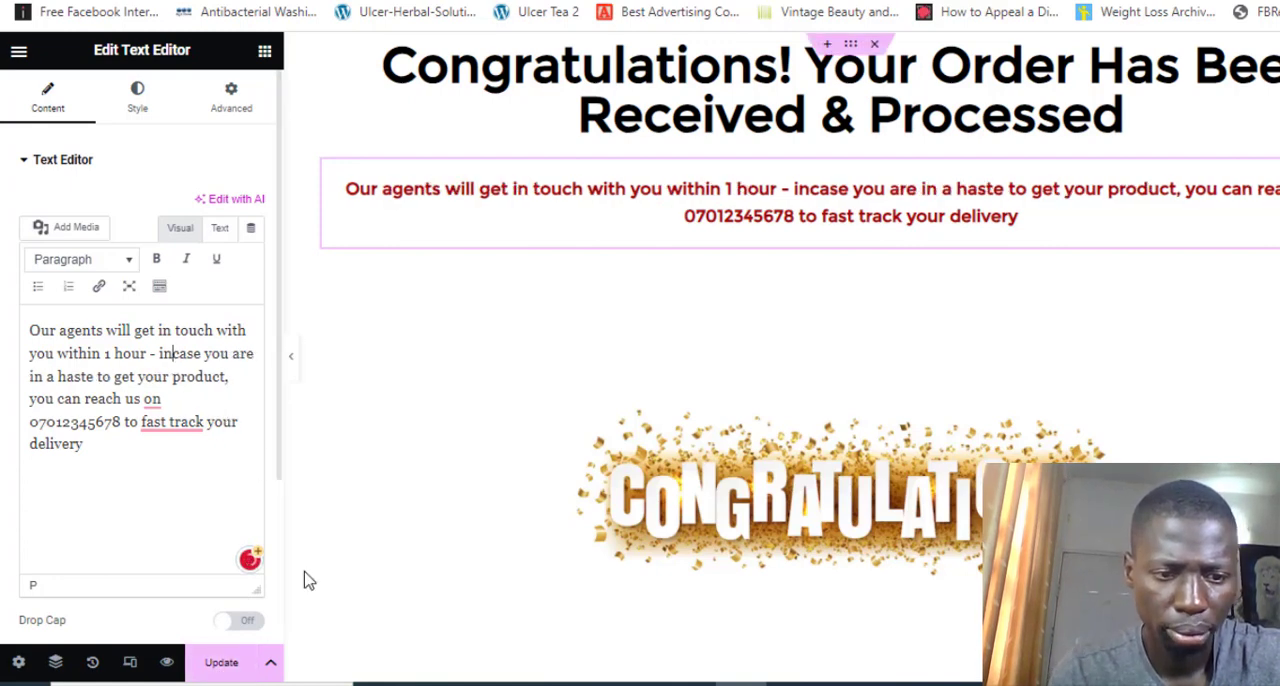
left_click(224, 664)
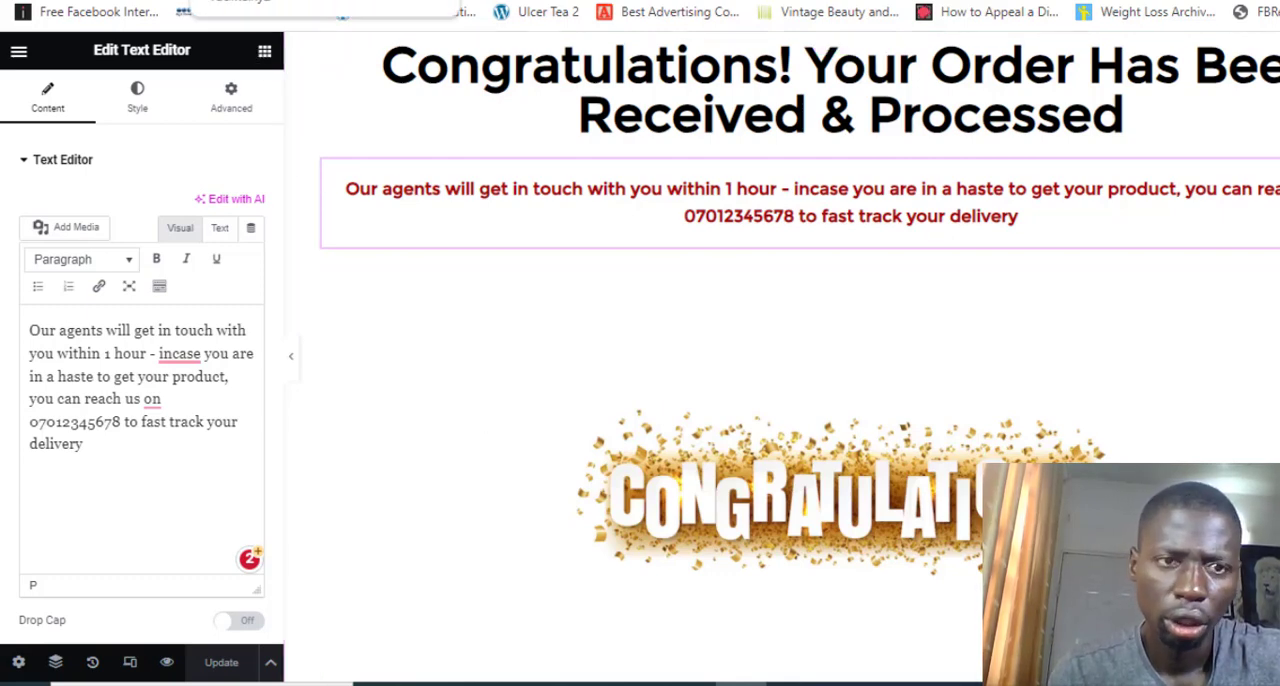
Open a new browser tab and search Google for "cognito forms"
right_click(208, 1)
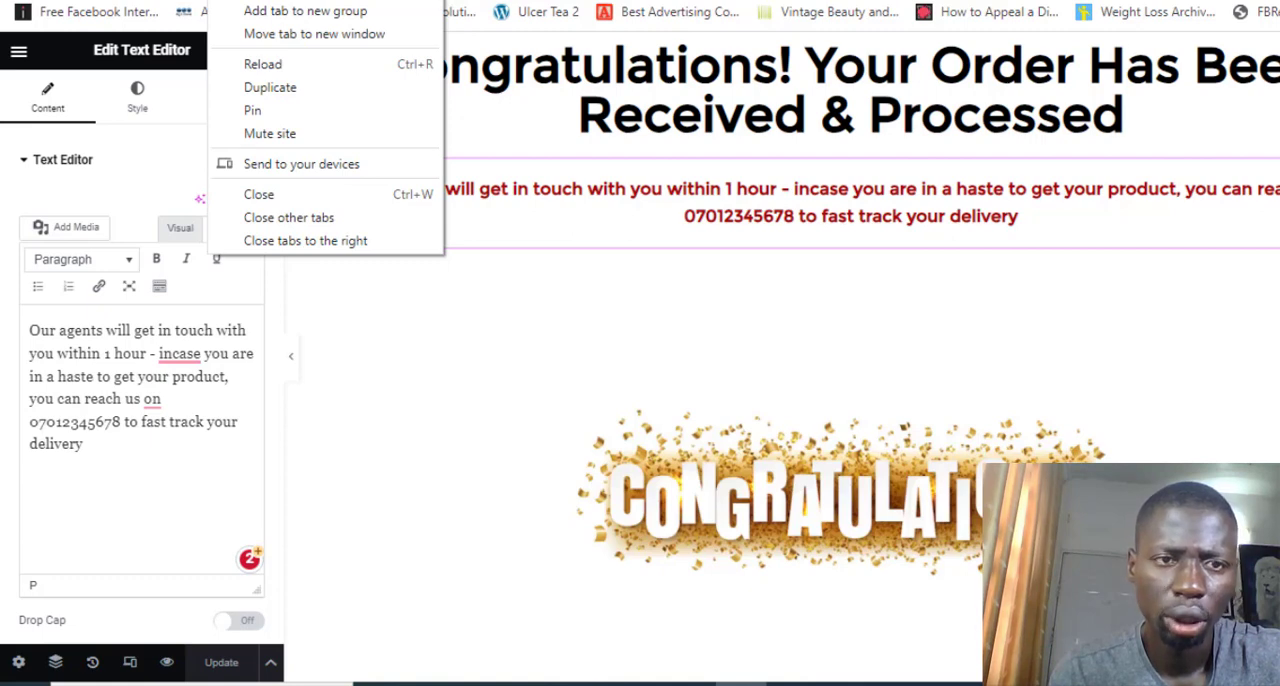
left_click(290, 0)
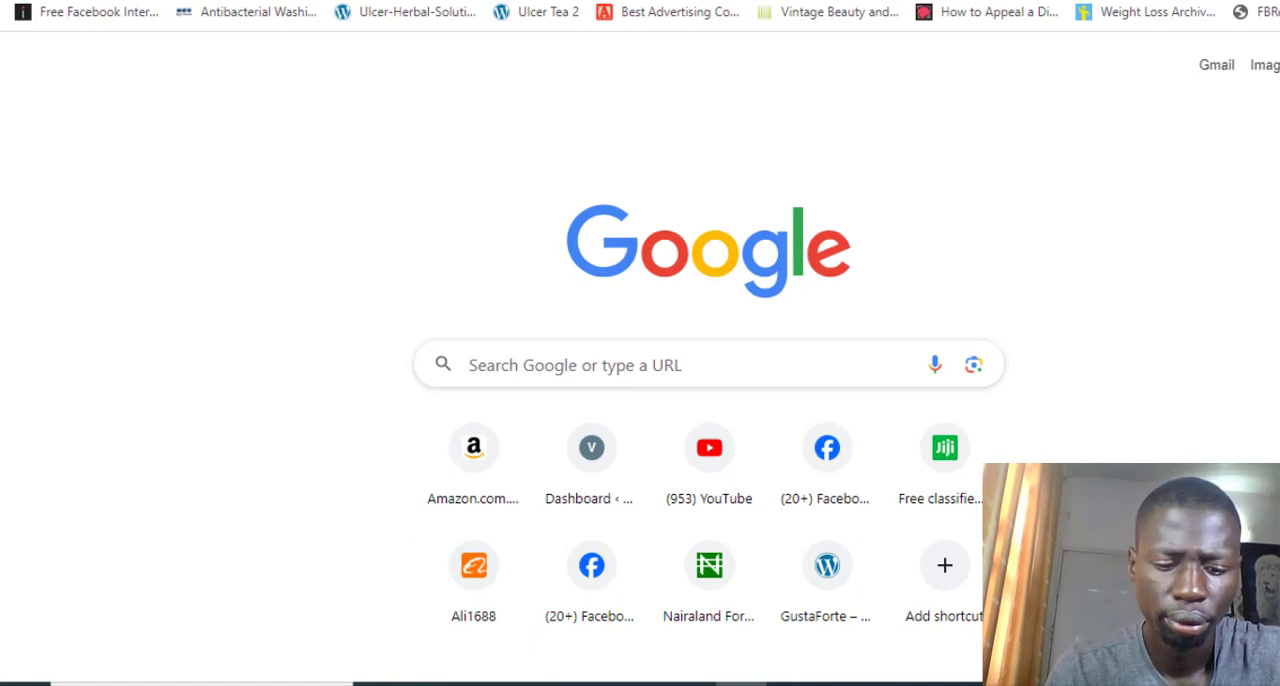
type("cog")
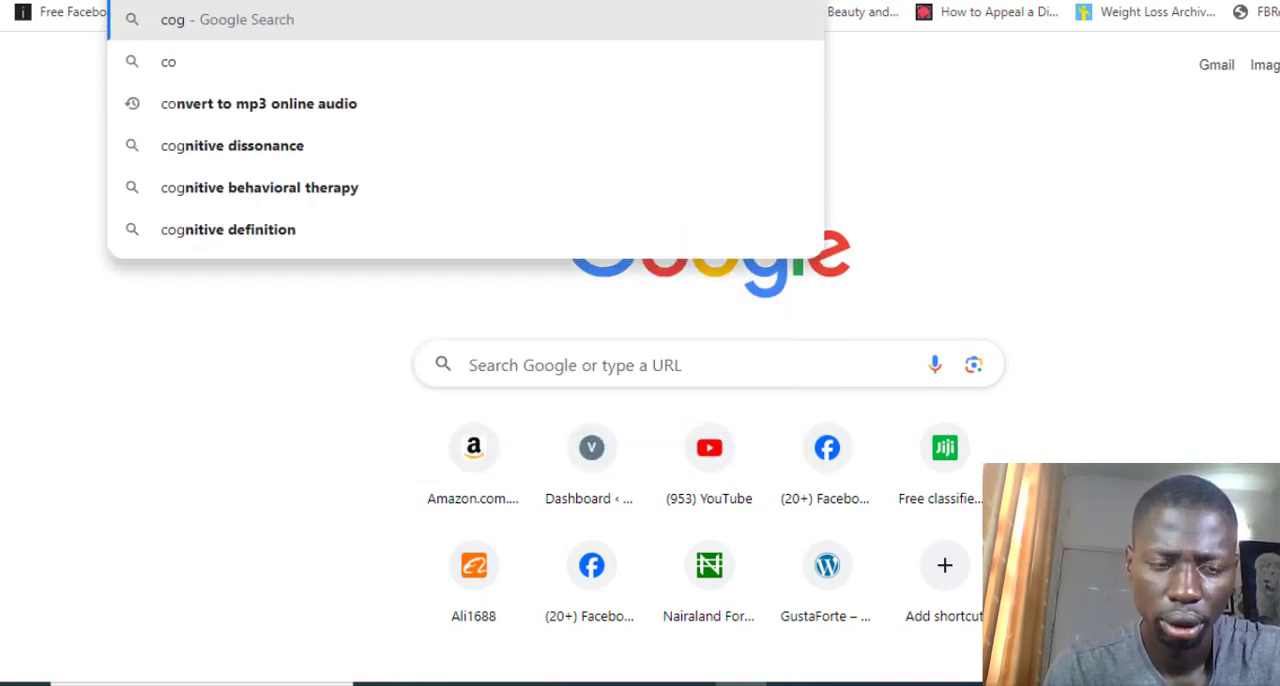
type("nito forms")
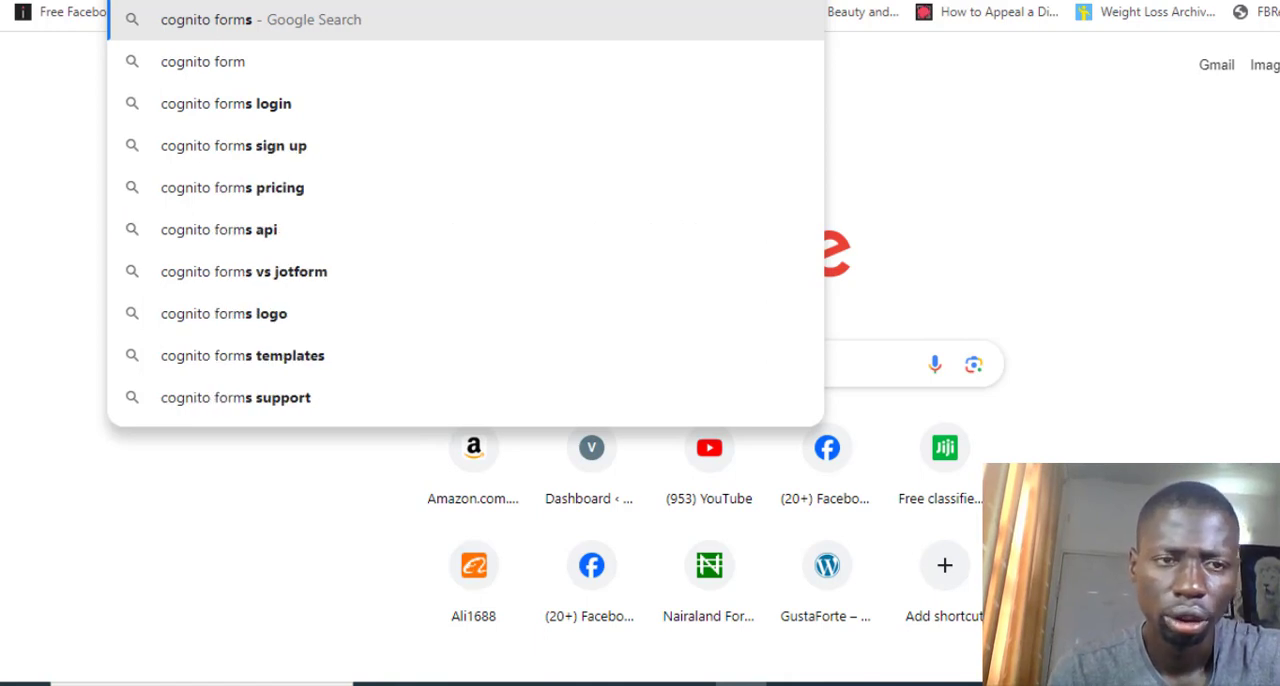
key("Return")
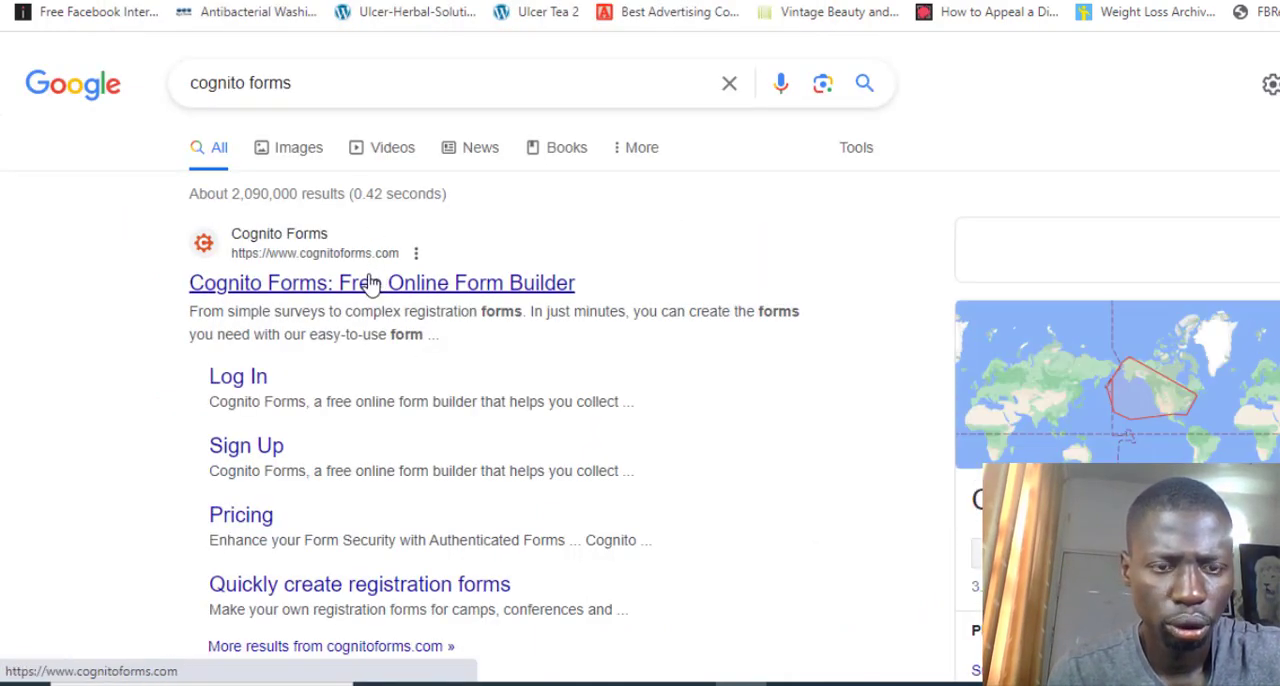
Open the Cognito Forms website from the search results and log in to the existing account with the prefilled credentials
left_click(372, 283)
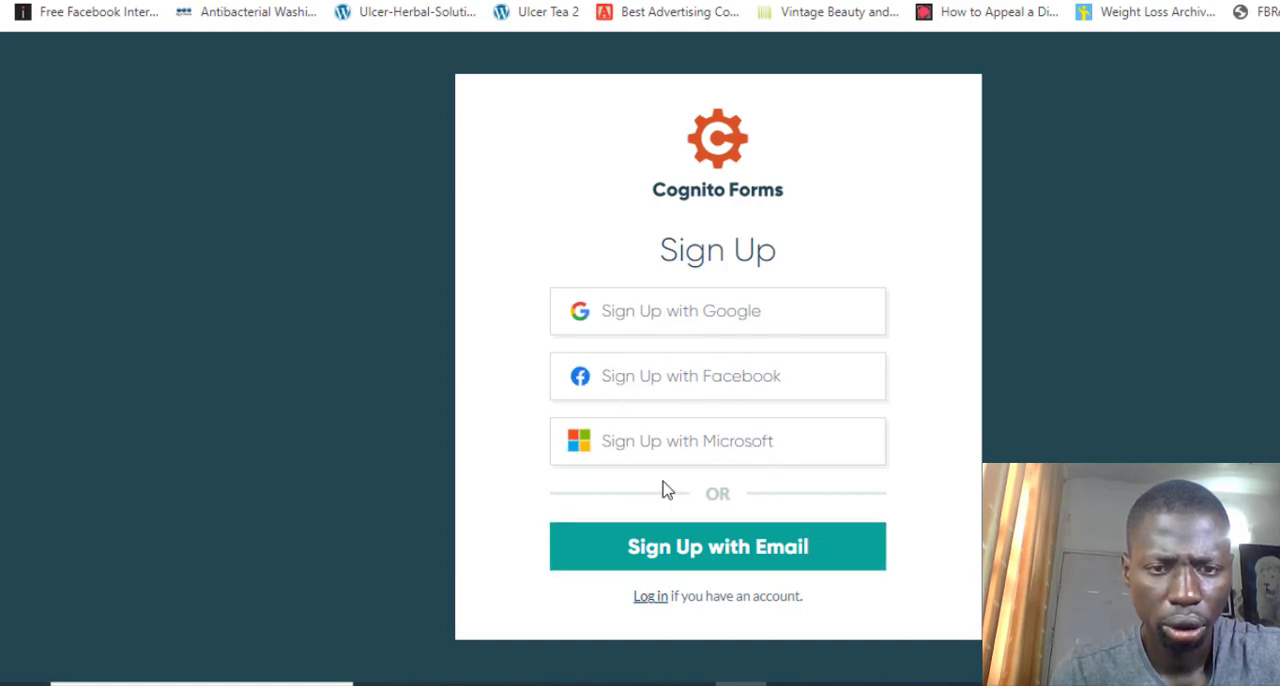
left_click(651, 598)
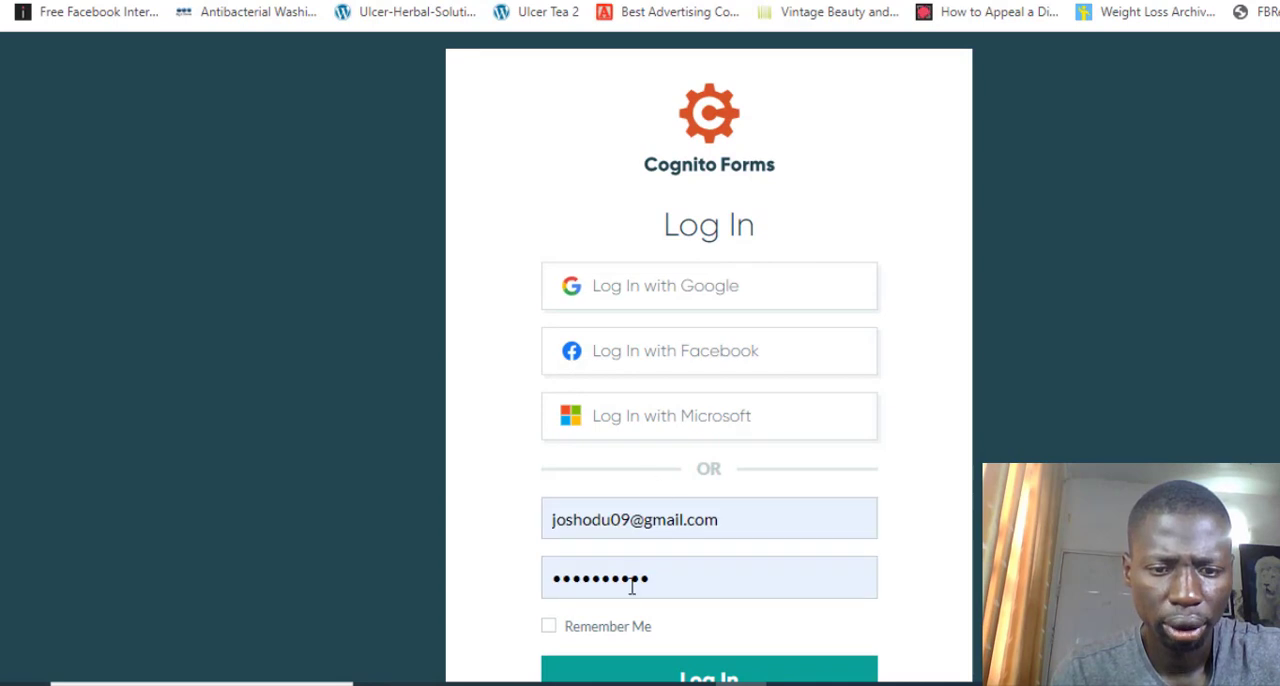
left_click(613, 675)
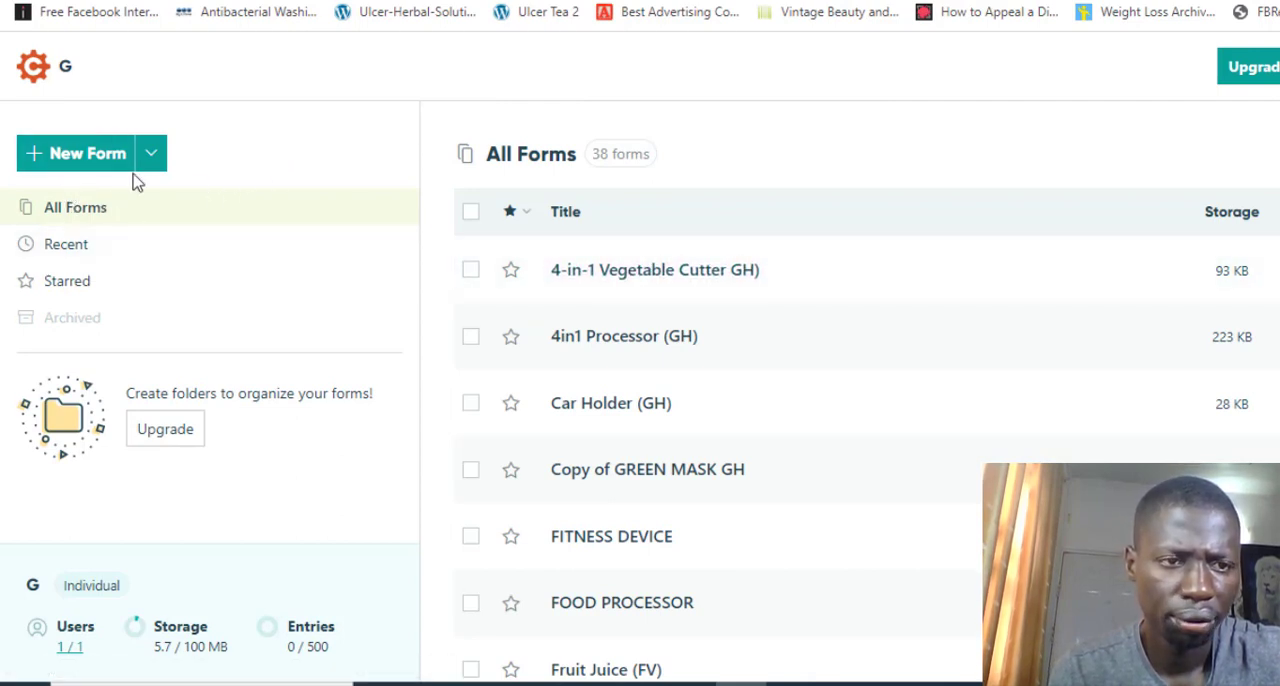
Create a new form and title it "Acne", leaving the description empty
left_click(72, 158)
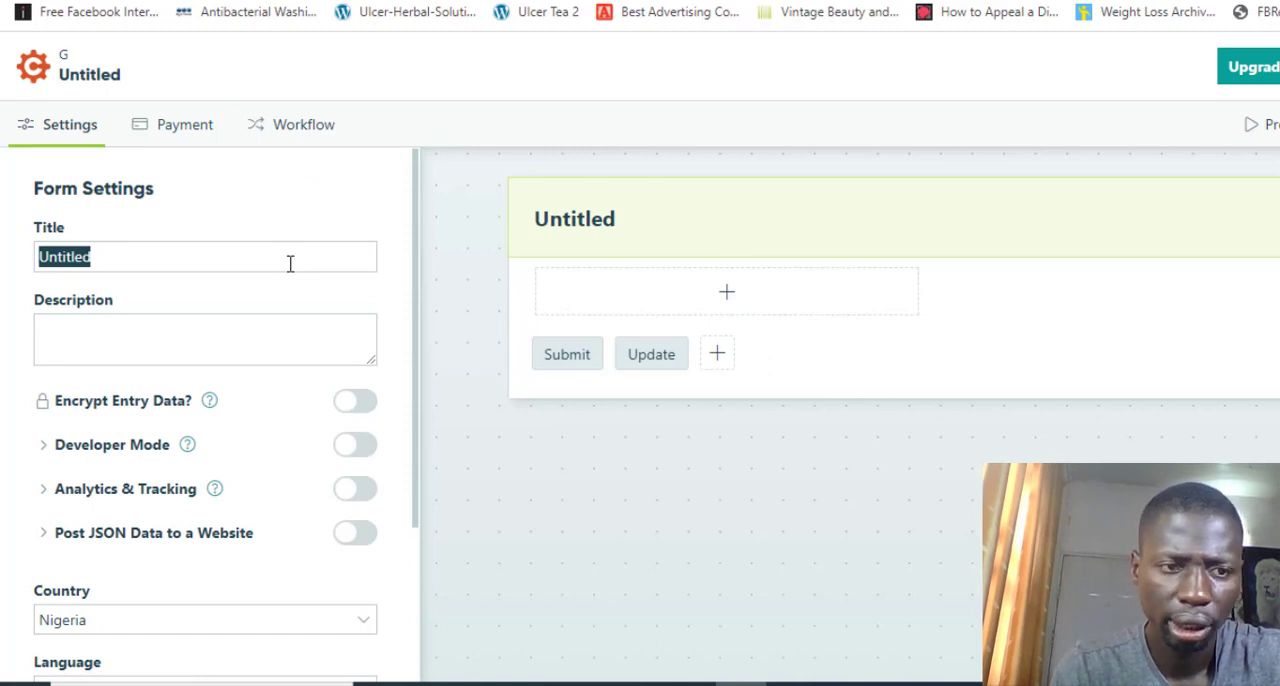
type("Acne")
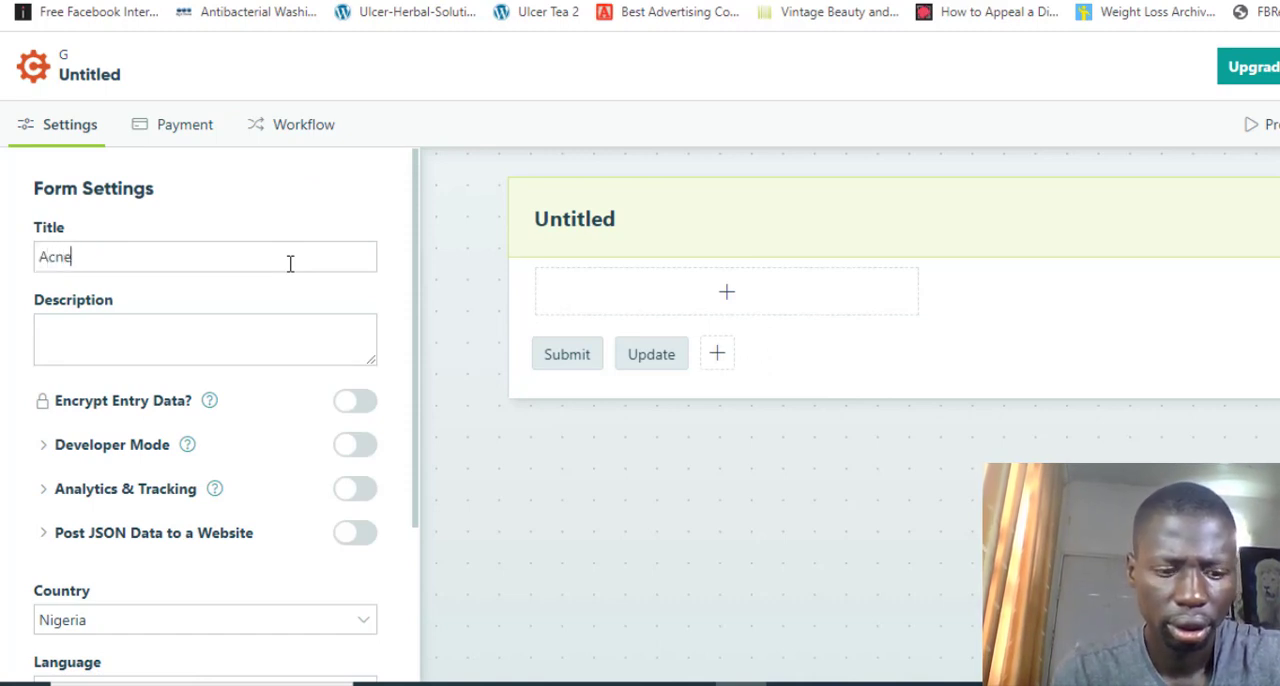
key("Tab")
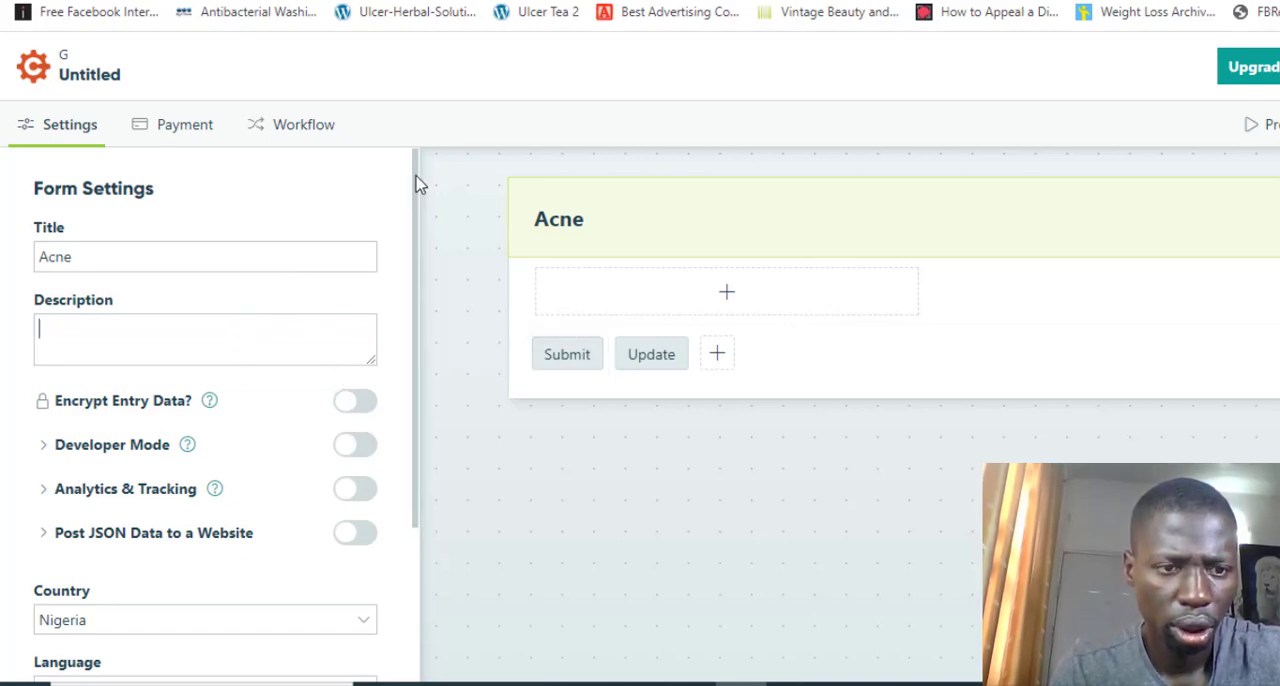
left_click_drag(418, 185, 420, 240)
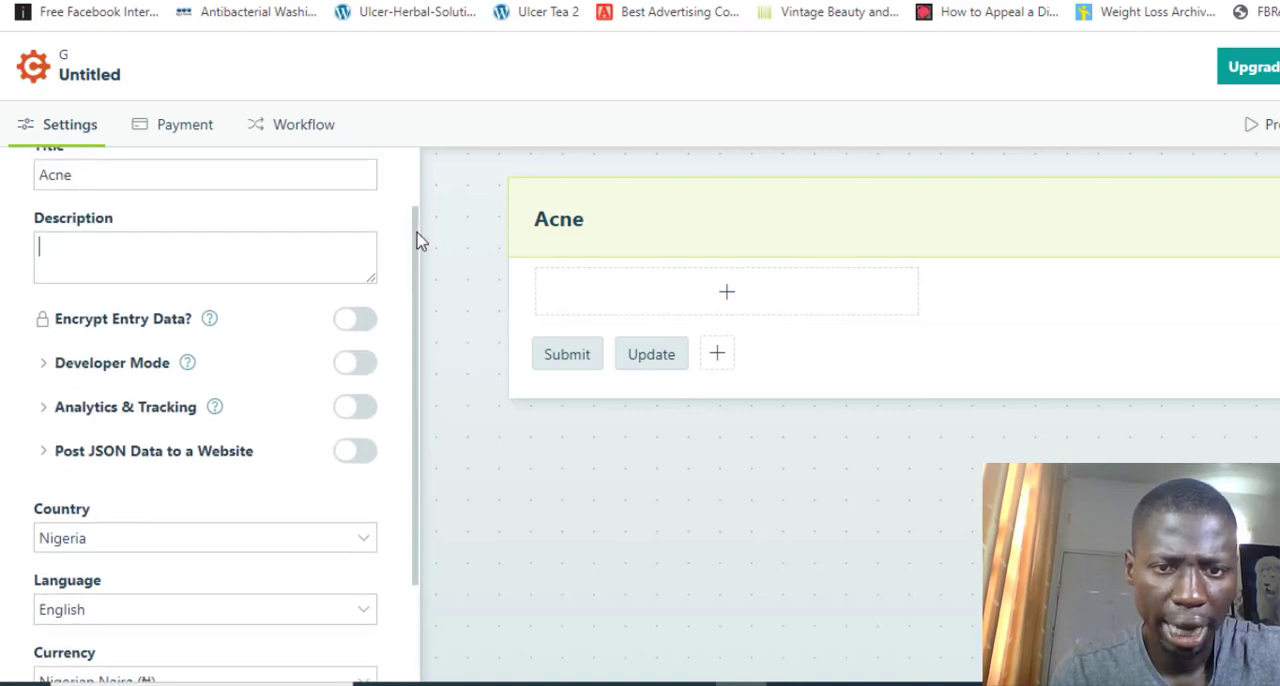
Add a Name field to the Acne form and make it always required
left_click(729, 296)
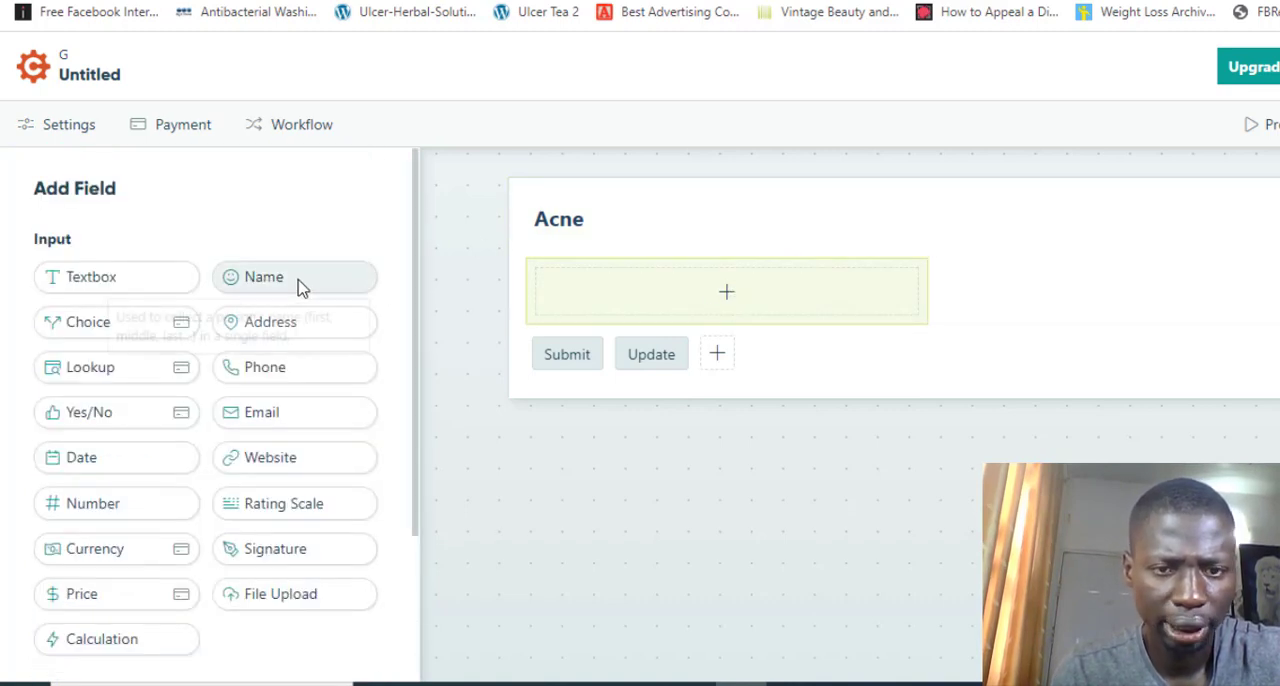
left_click_drag(300, 286, 675, 290)
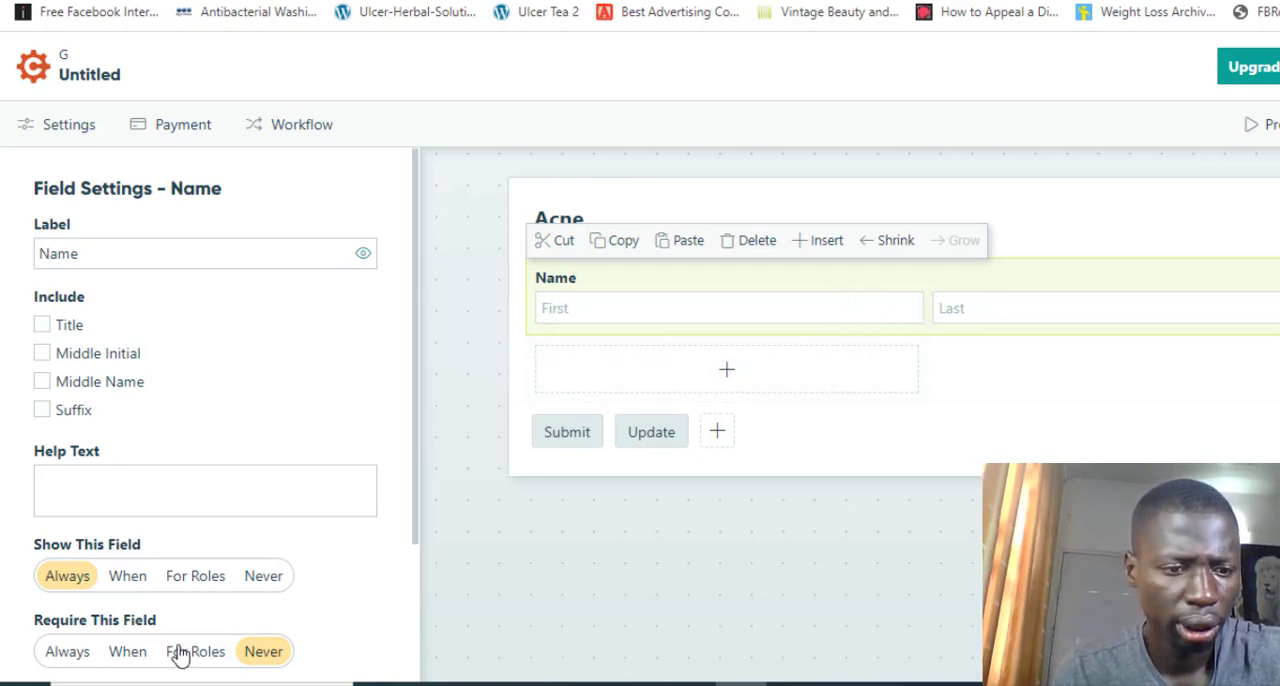
left_click(70, 655)
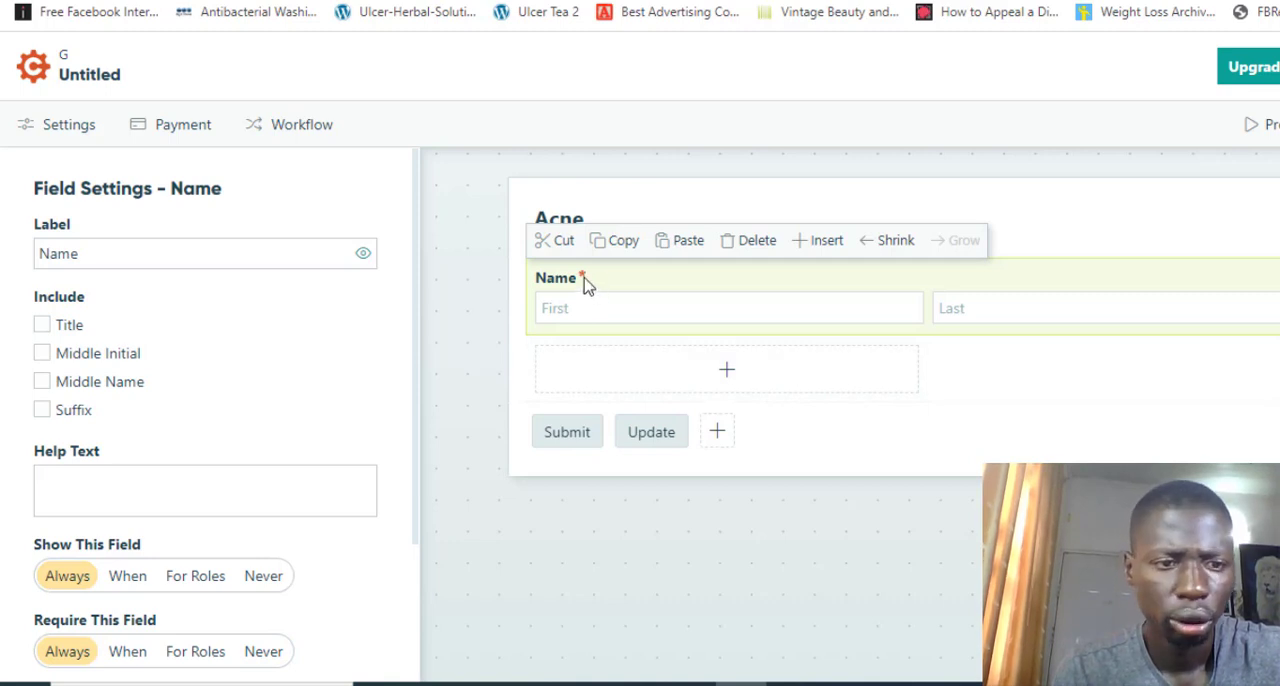
Add an Address field below Name and exclude Country, Postal / Zip Code, State / Province, City and Address Line 2, keeping only Address Line 1
left_click(751, 386)
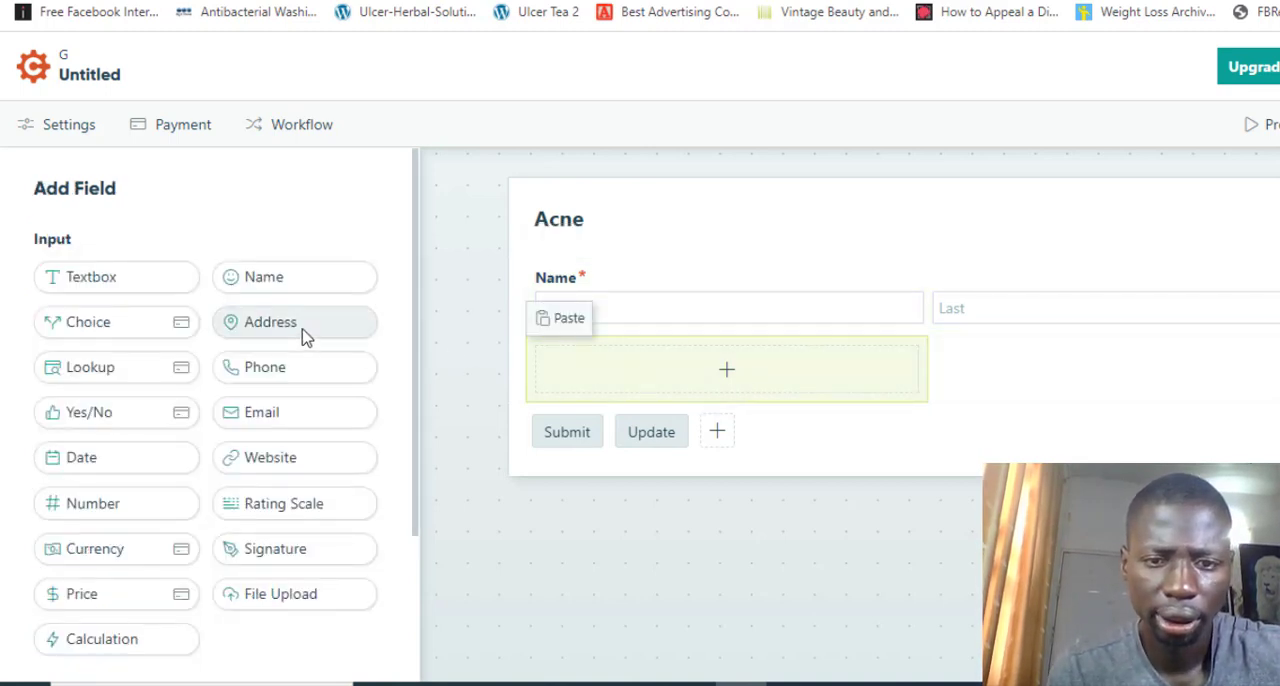
left_click_drag(302, 335, 708, 380)
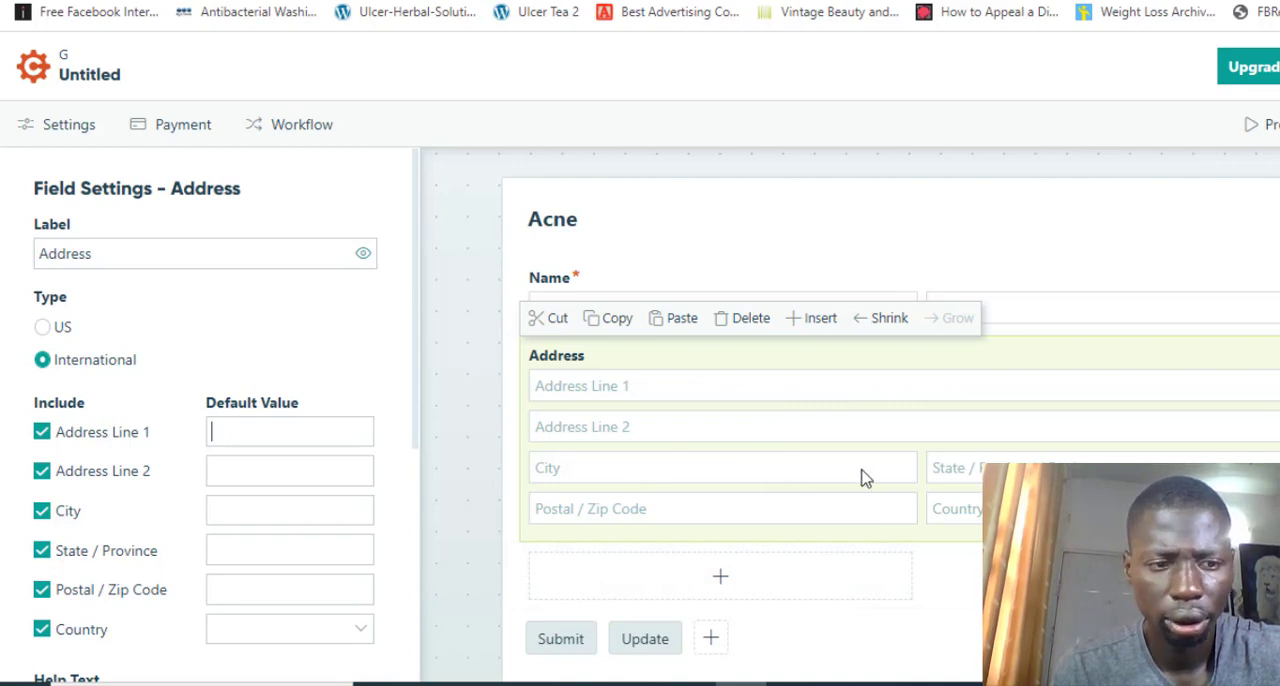
left_click(43, 630)
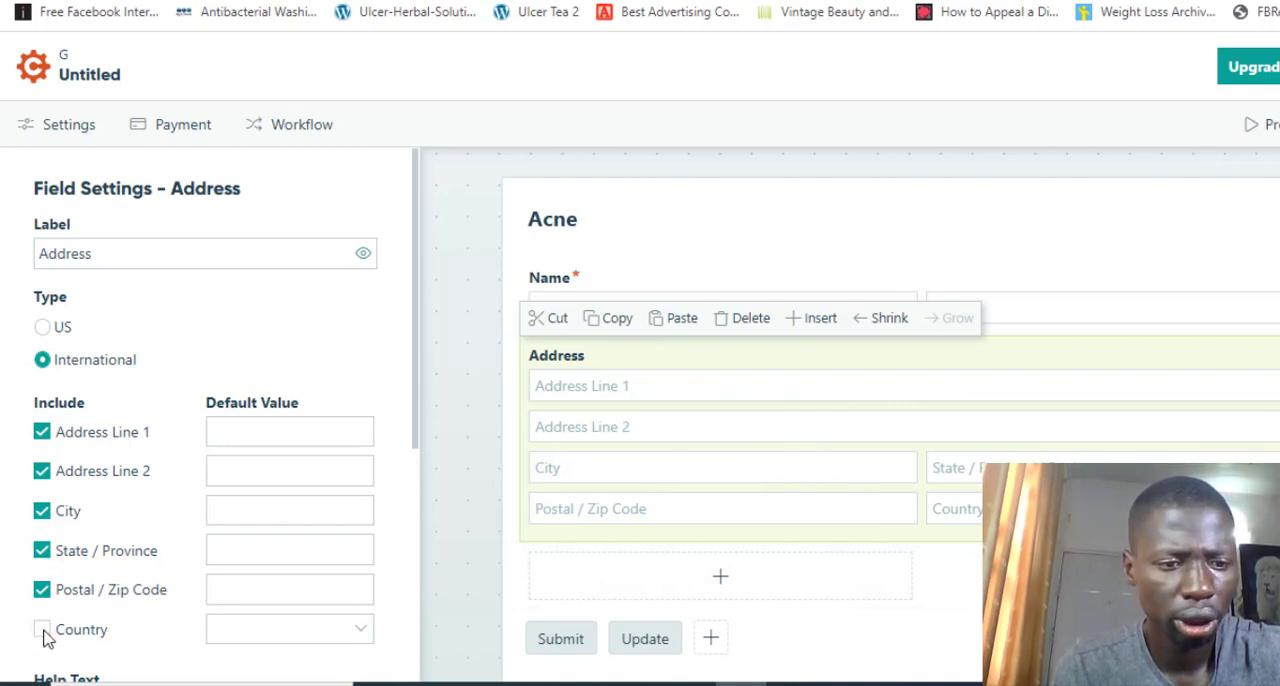
left_click(43, 590)
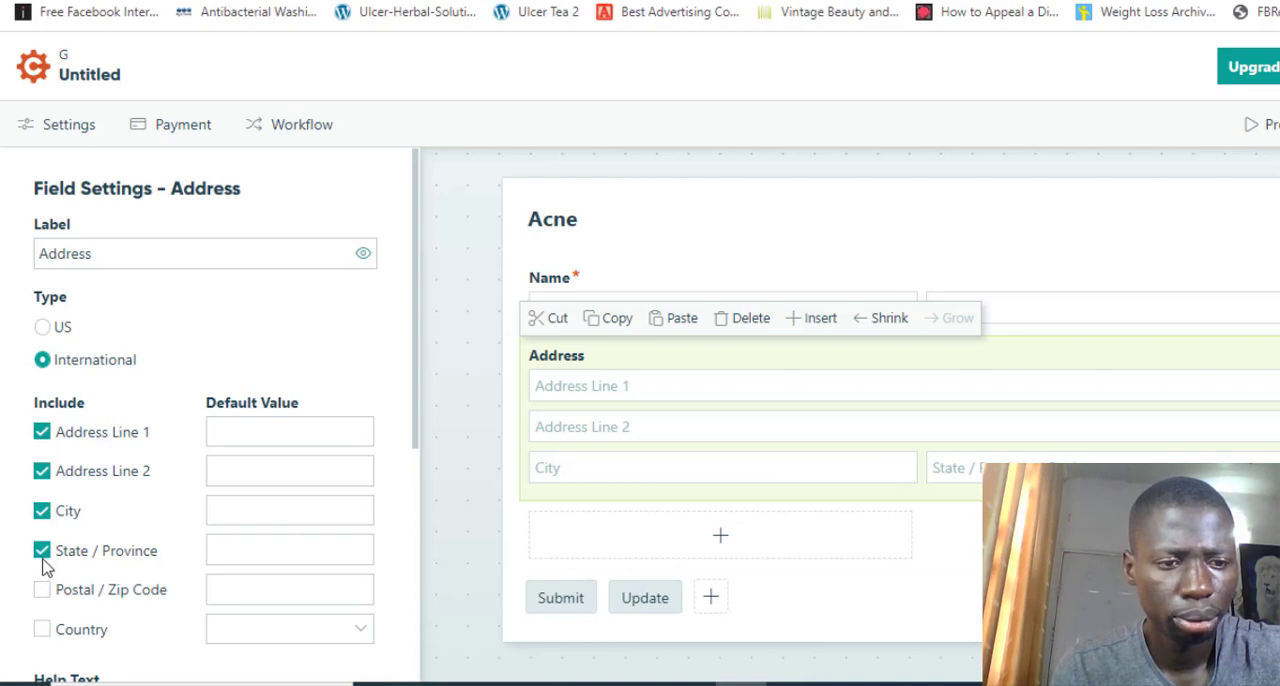
left_click(42, 553)
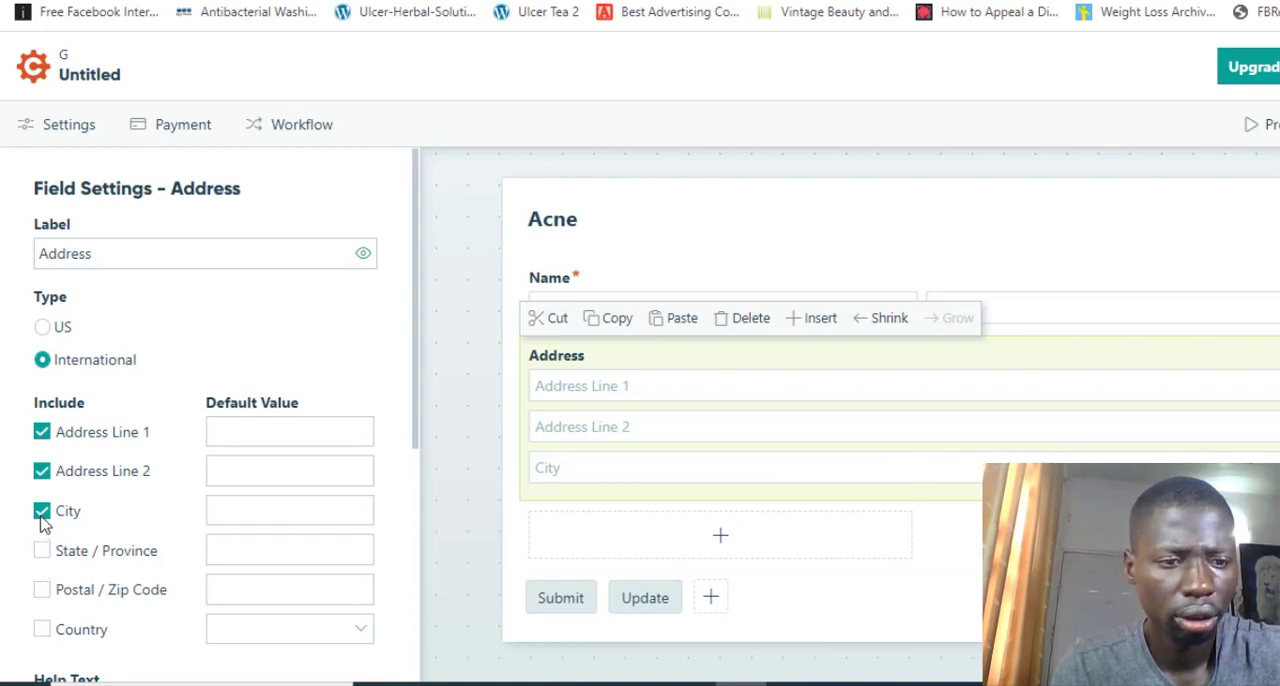
left_click(42, 512)
left_click(44, 474)
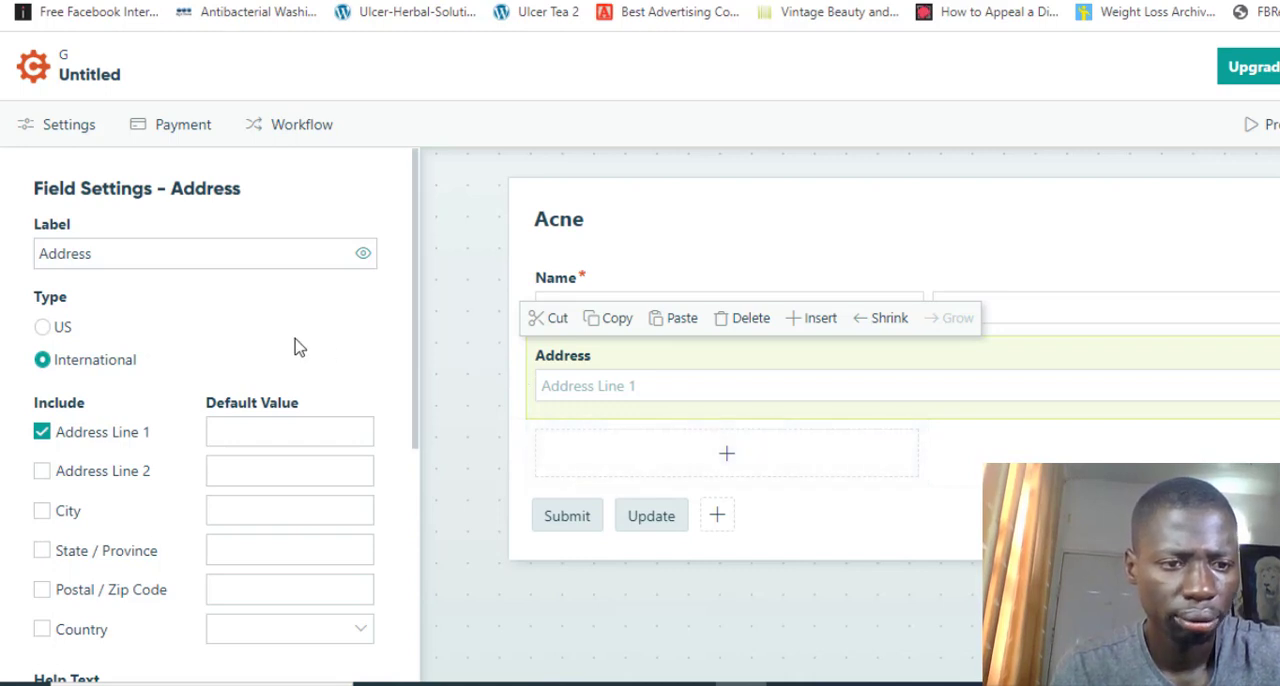
Set the Address field to be always required
scroll(295, 347, "down", 2)
scroll(295, 347, "down", 3)
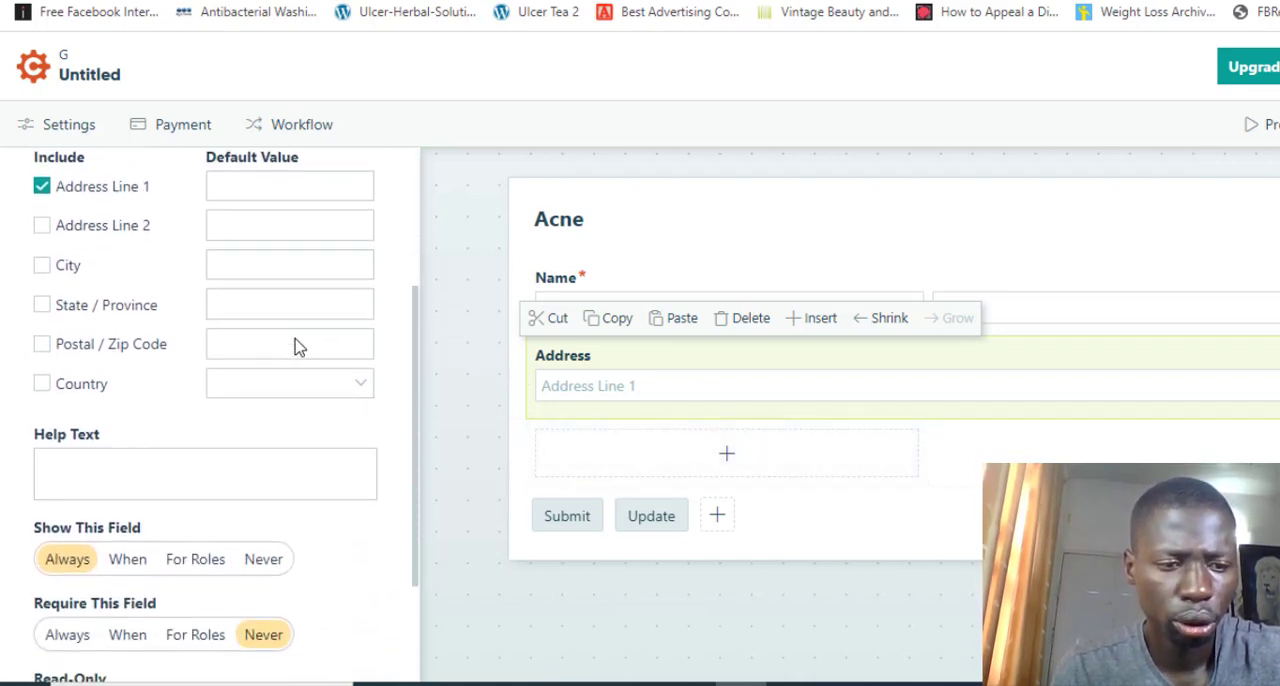
scroll(296, 338, "down", 2)
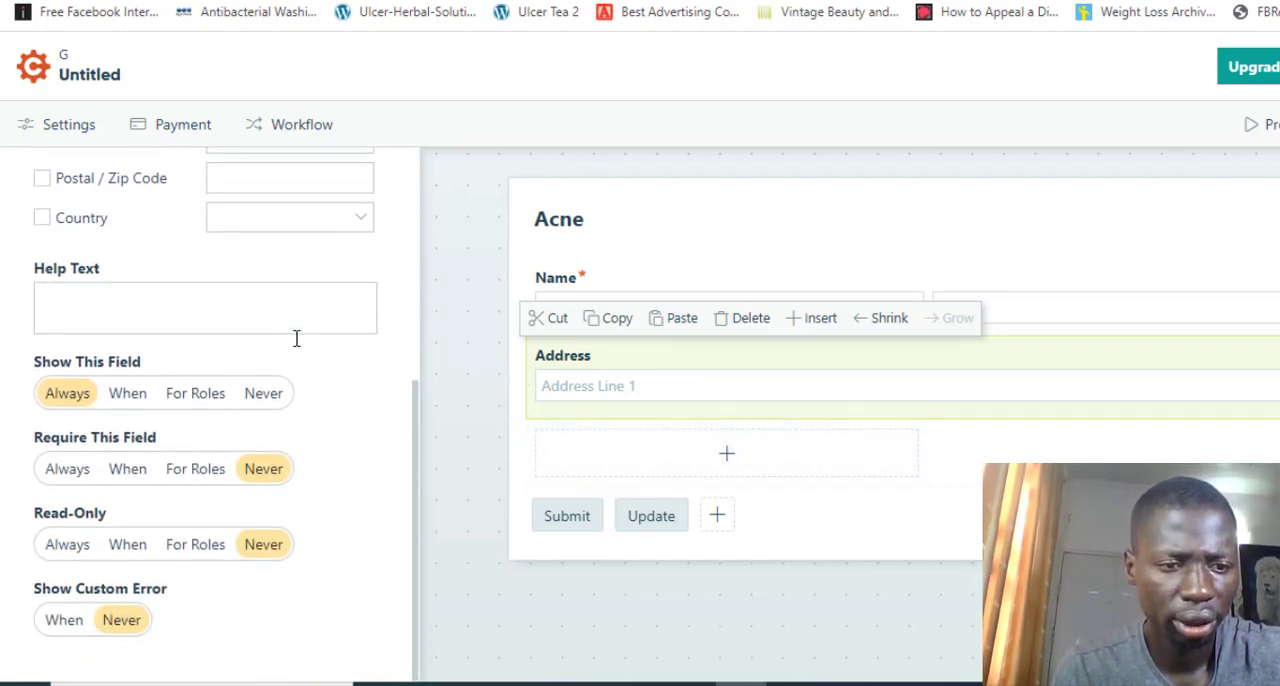
left_click(84, 472)
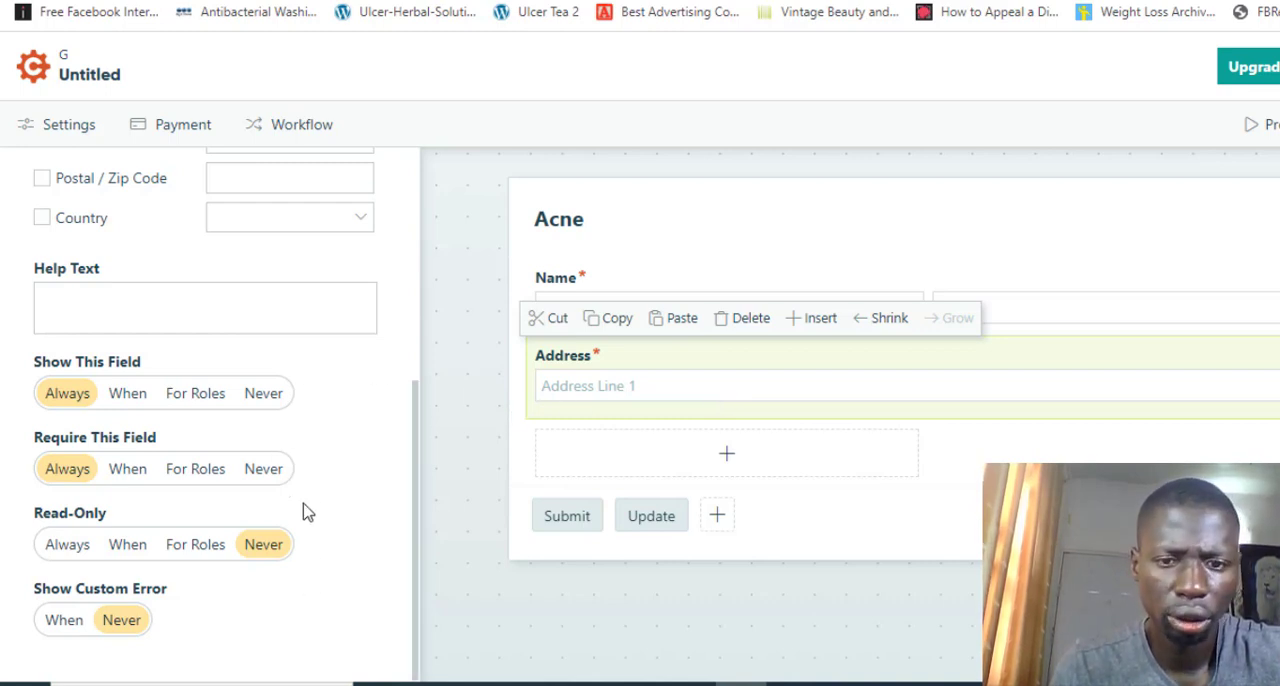
Add a Phone field below the Address field
left_click(738, 468)
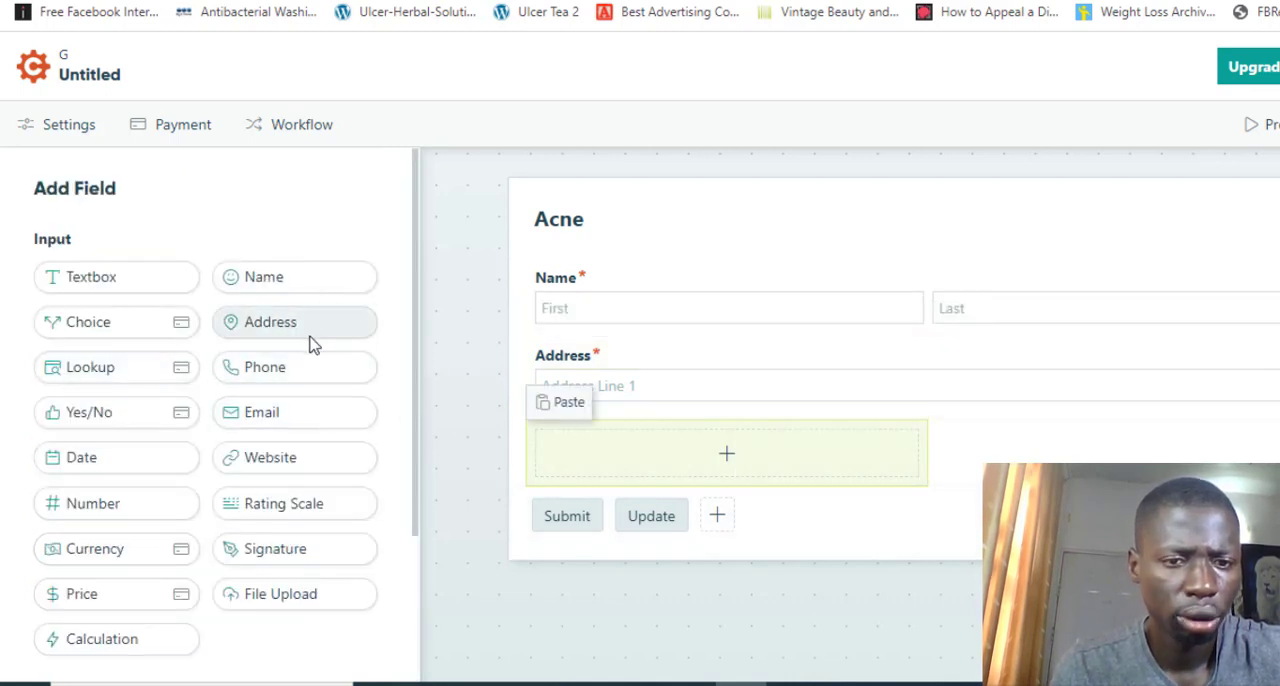
left_click_drag(257, 372, 632, 455)
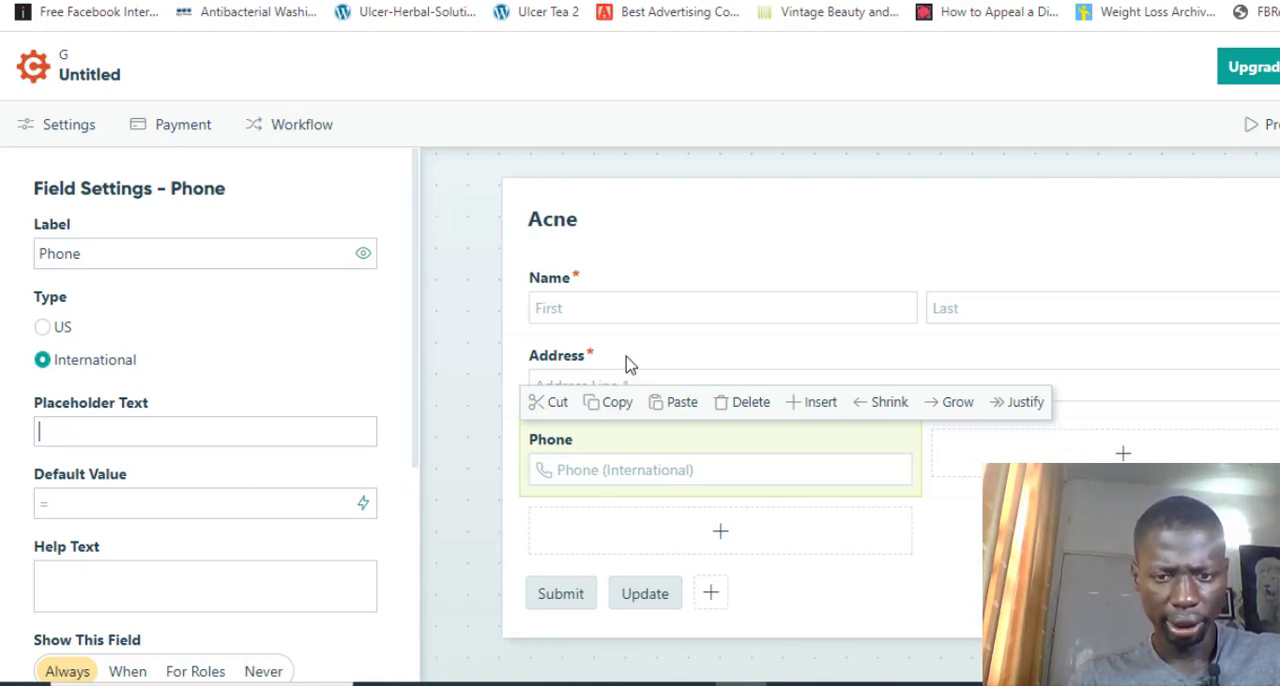
Add a Choice field below Phone and replace its first choice with "1 Acne Cream - N13,000"
left_click(711, 537)
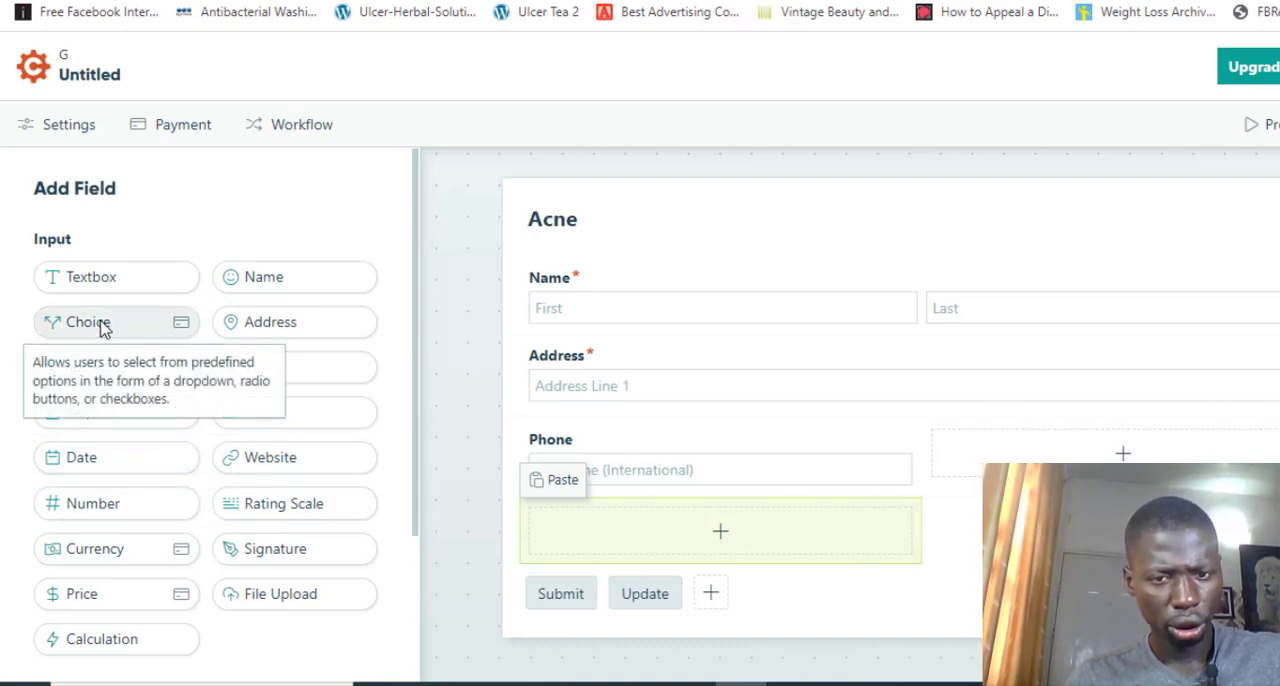
left_click_drag(104, 330, 666, 556)
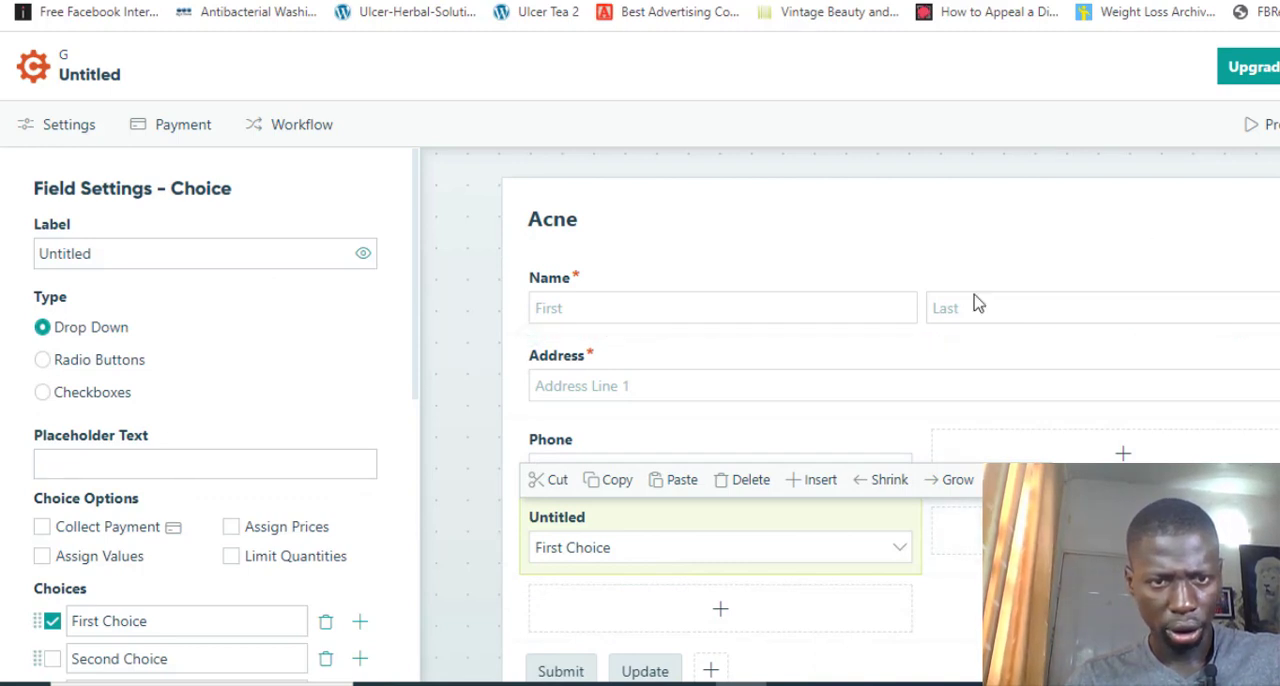
scroll(417, 283, "down", 2)
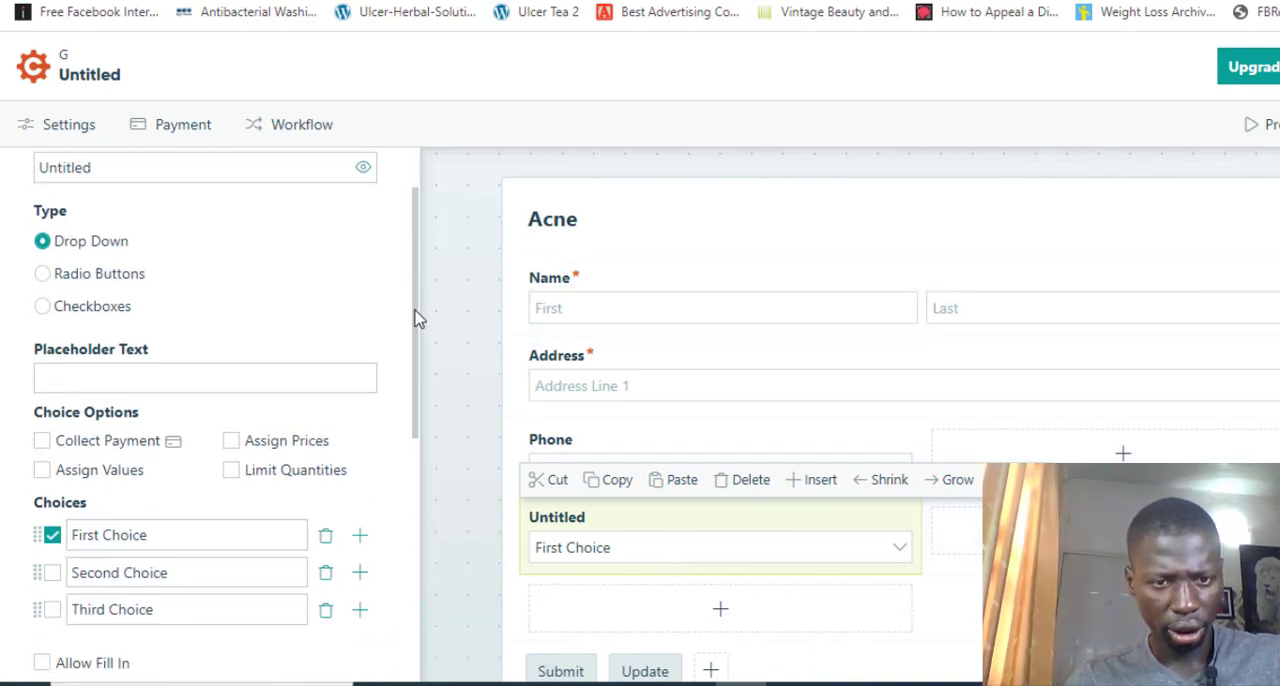
left_click_drag(414, 311, 372, 403)
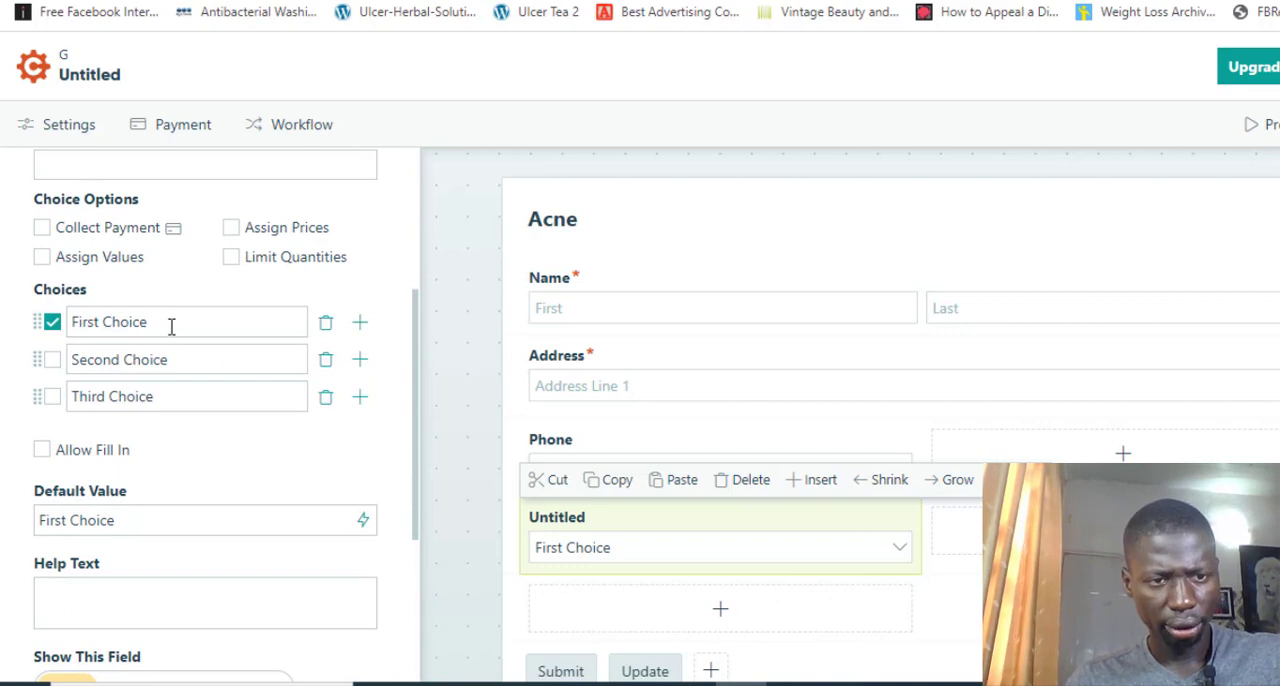
key("ctrl+shift+Left")
key("ctrl+shift+Left")
type("1 Acne Cream")
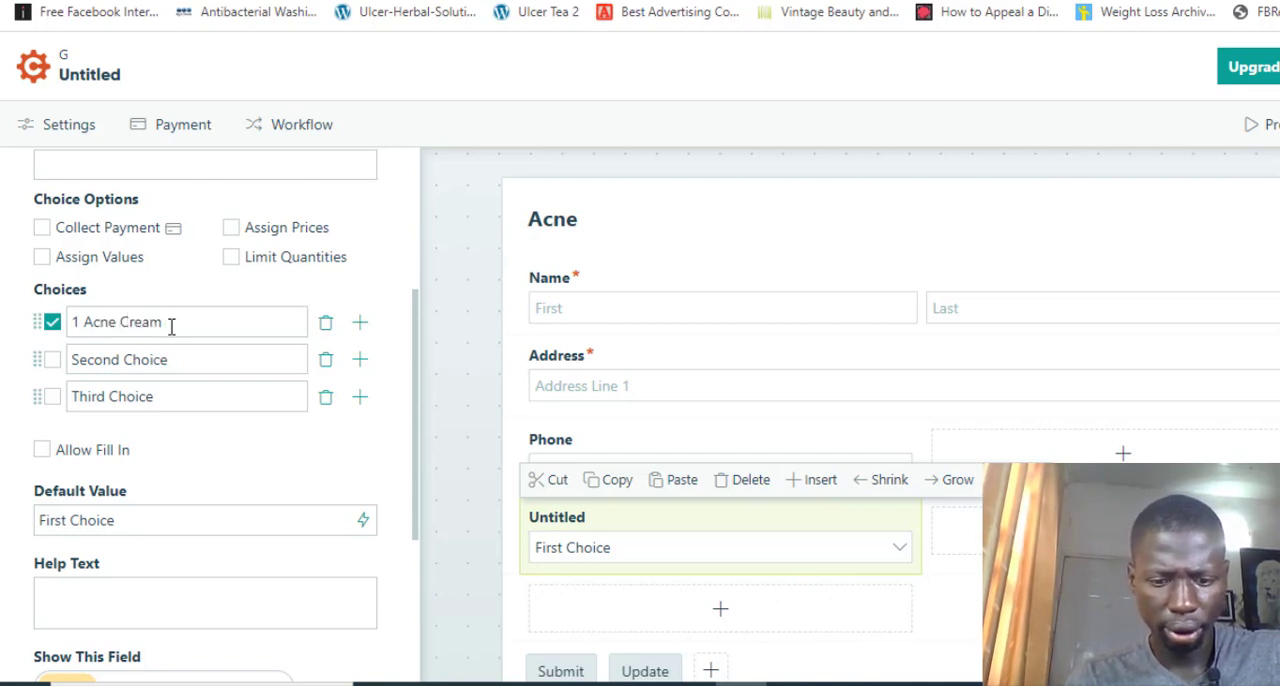
type("- N")
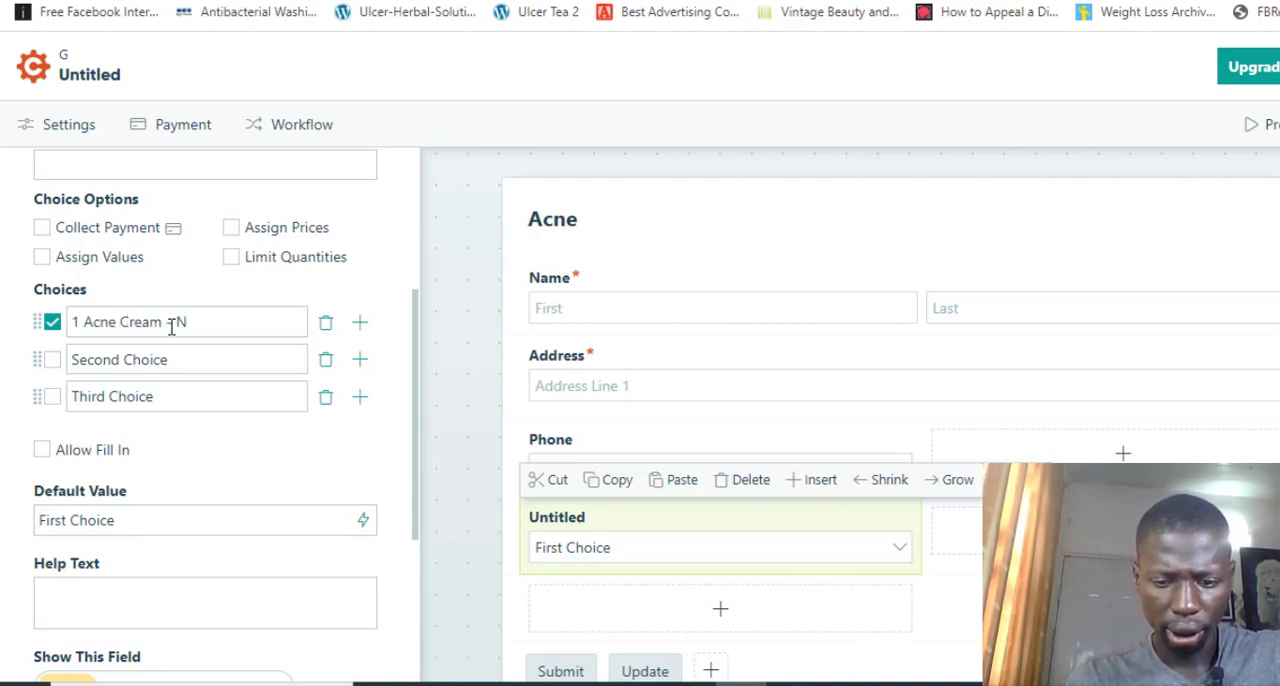
type("13,00")
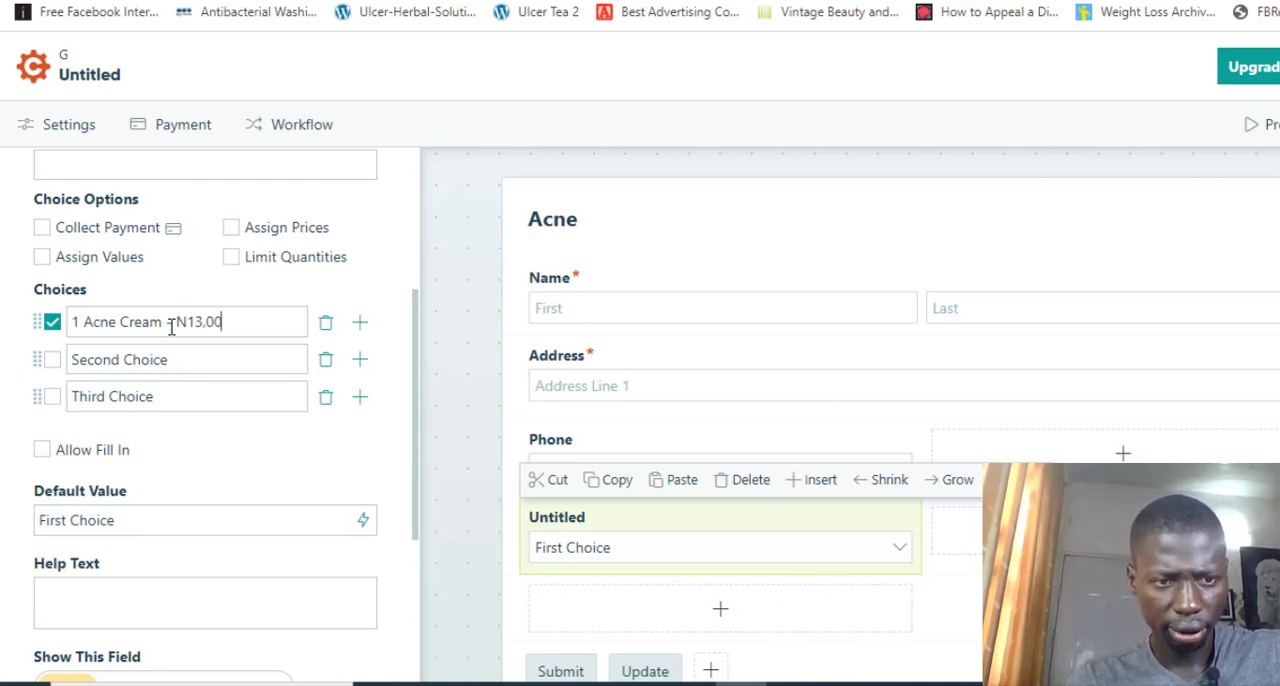
type("0")
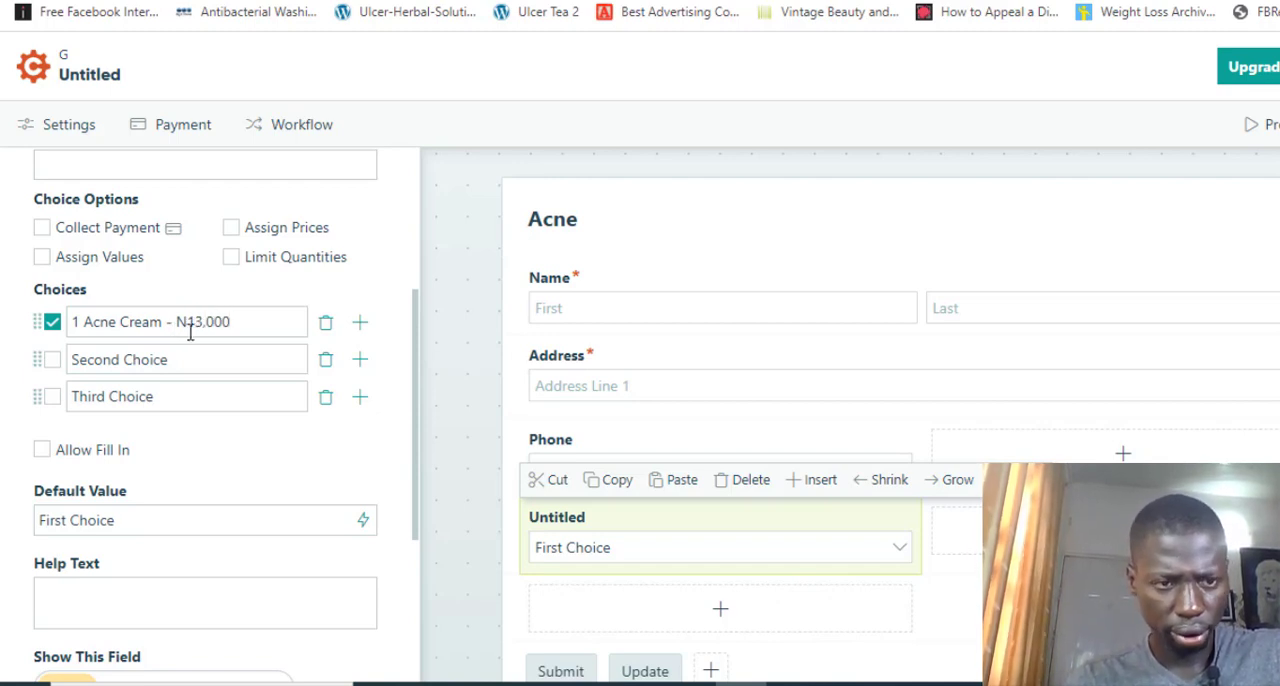
Insert "(+ FREE Delivery)" before the dash and price in the first choice
key("Left")
key("Left")
key("Left")
key("Left")
key("Left")
key("Left")
key("Left")
key("Left")
key("Left")
key("Left")
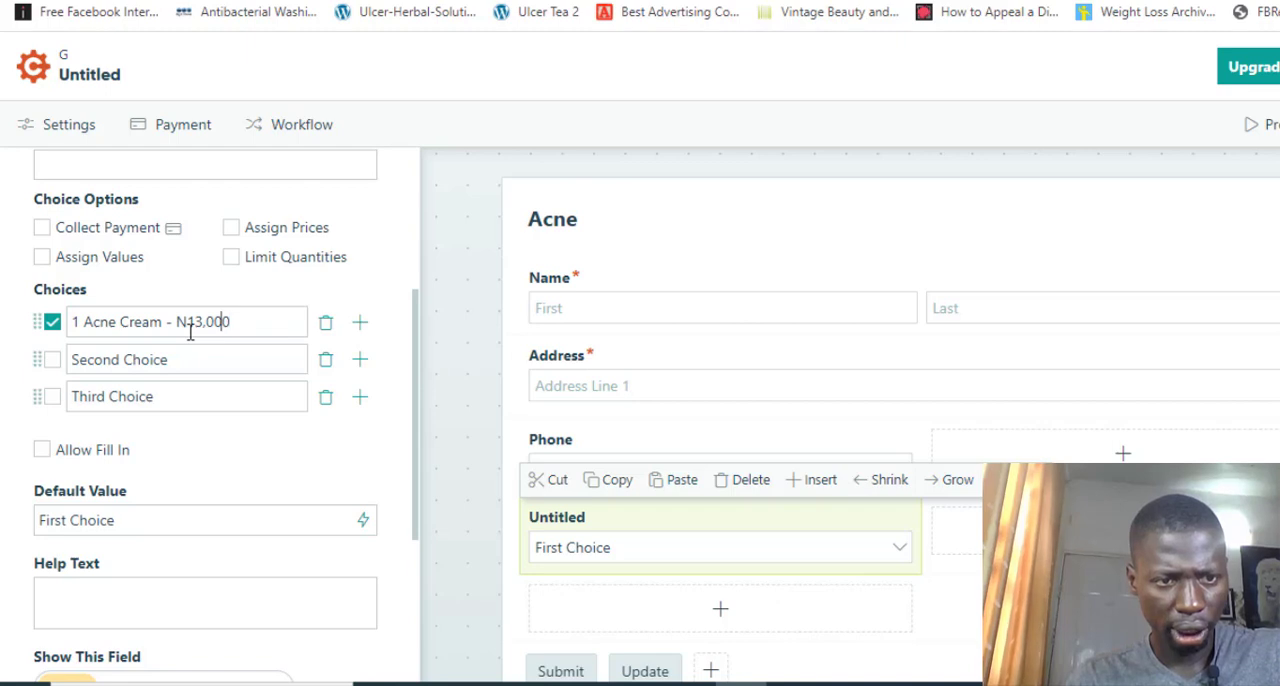
type("(")
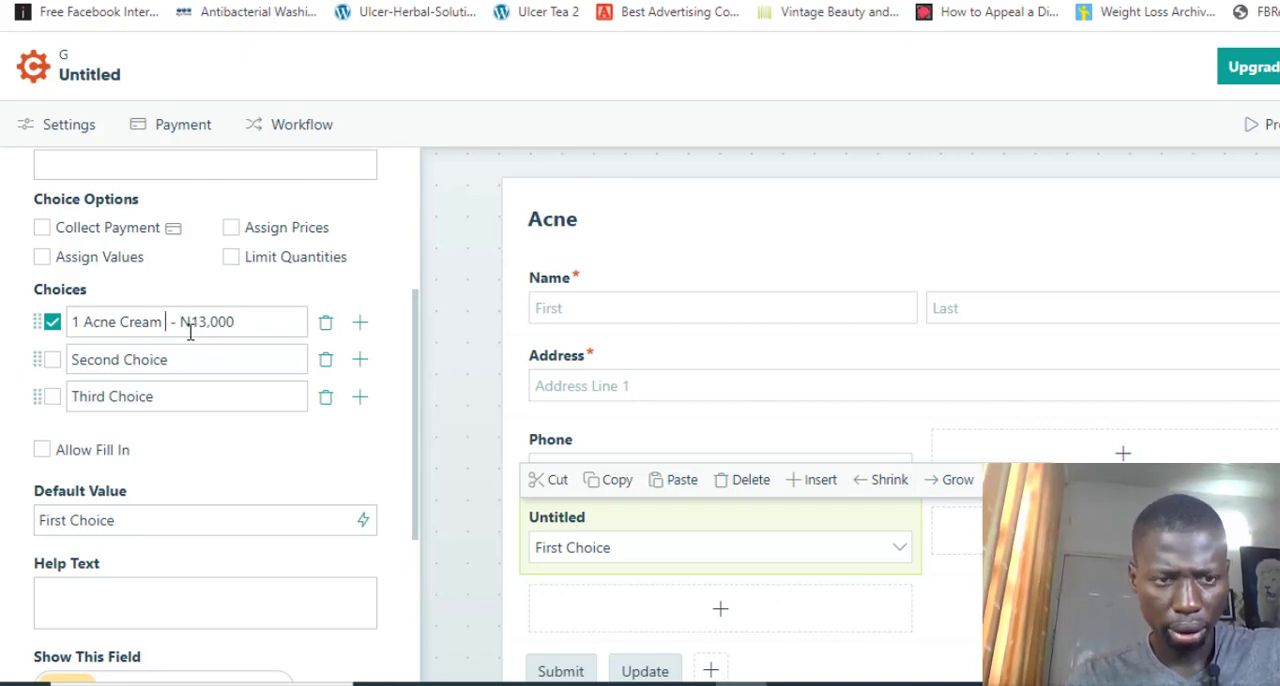
type("+ FREE")
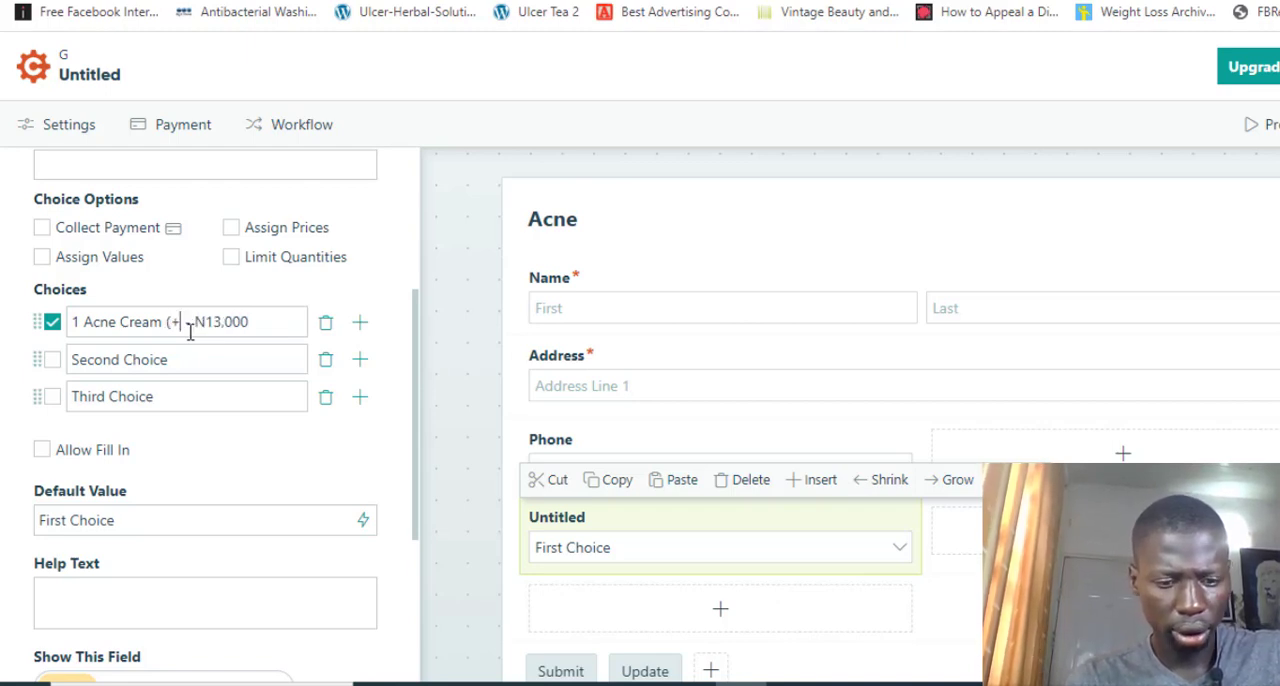
type(" Delivery ")
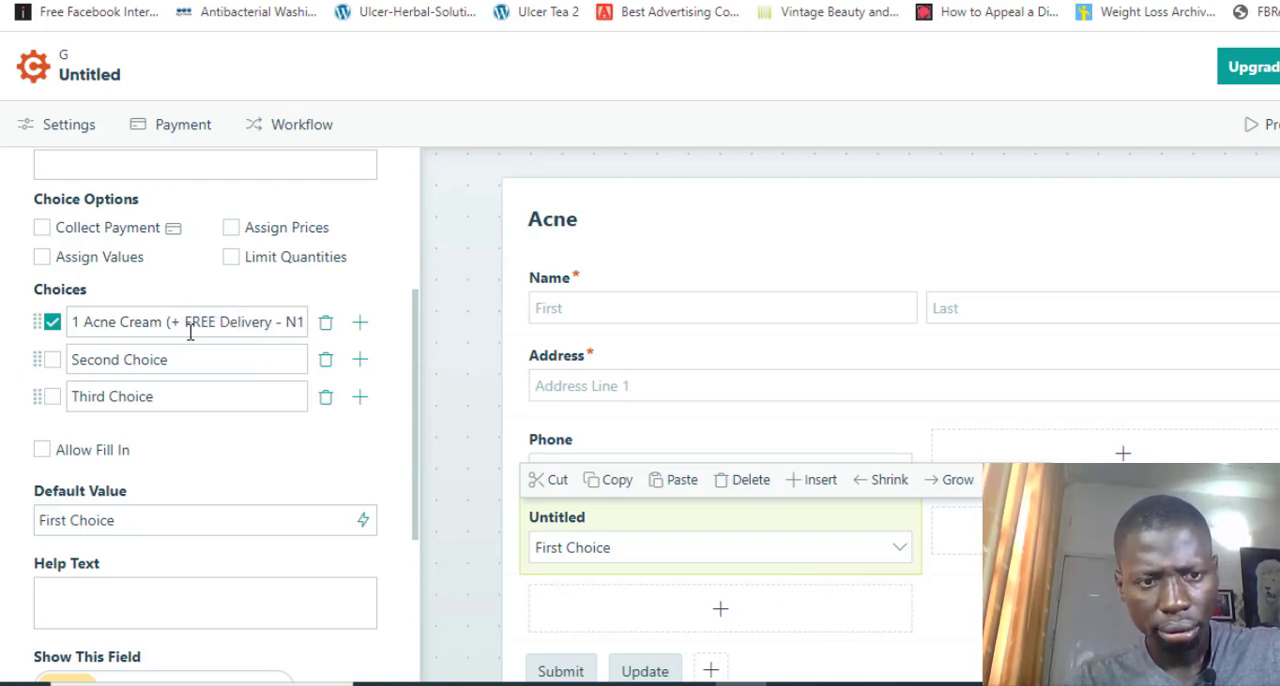
type(")")
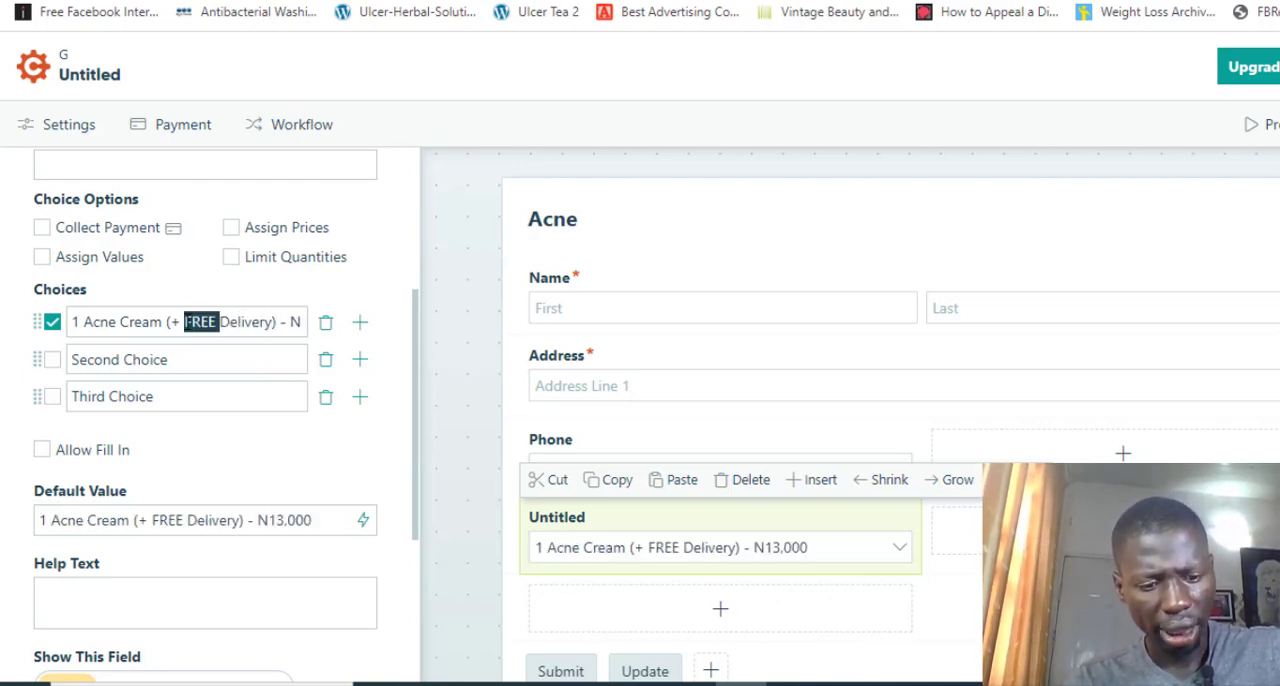
Copy the first choice's text over the second choice and set its price to N25,000
triple_click(188, 322)
key("ctrl+c")
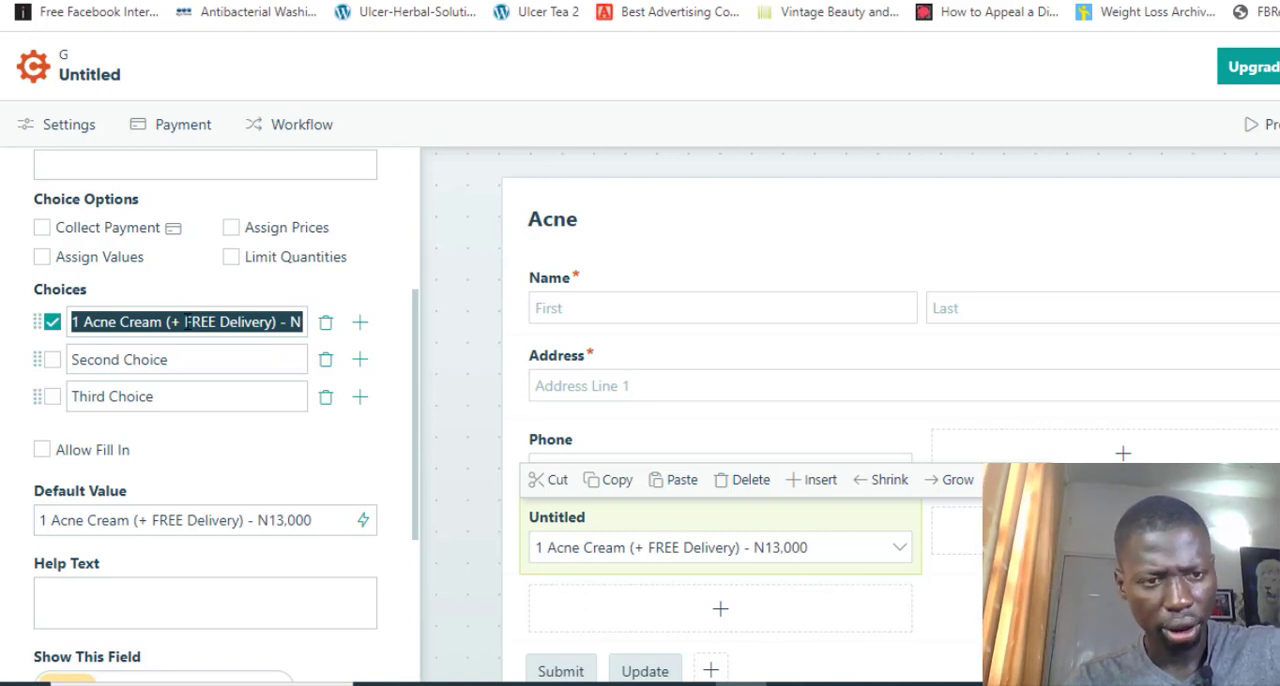
triple_click(171, 363)
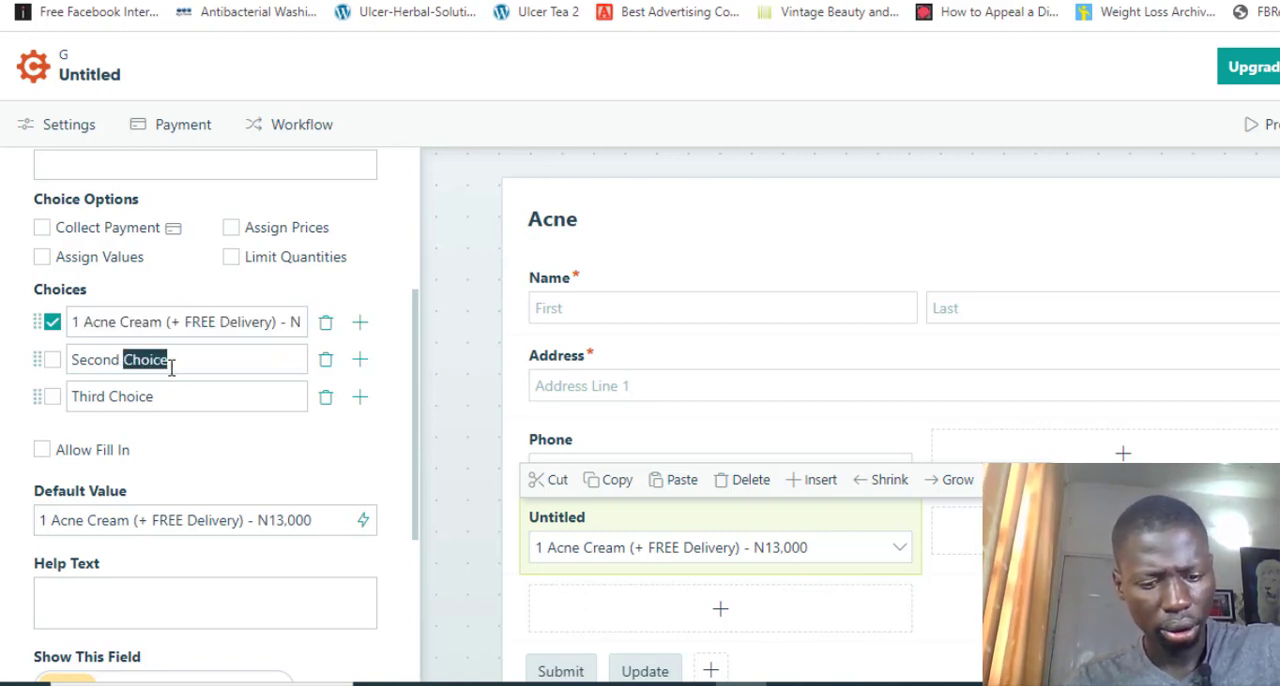
key("ctrl+v")
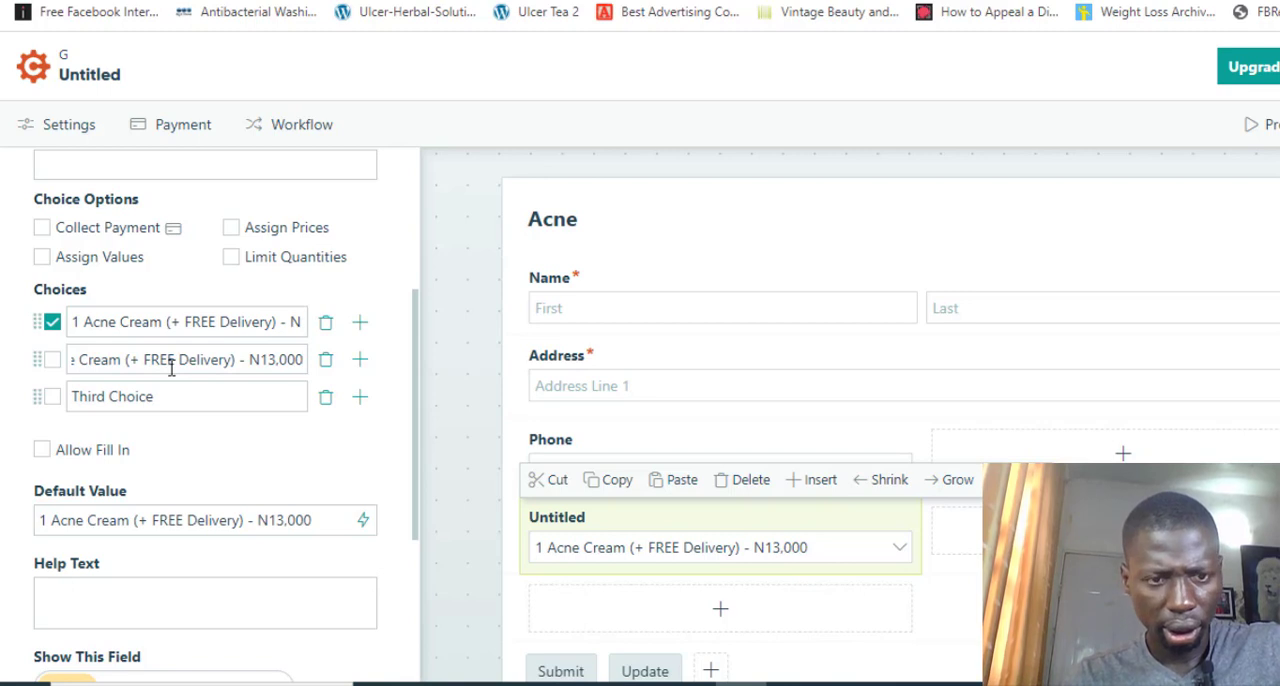
key("BackSpace")
key("BackSpace")
key("BackSpace")
key("BackSpace")
key("BackSpace")
key("BackSpace")
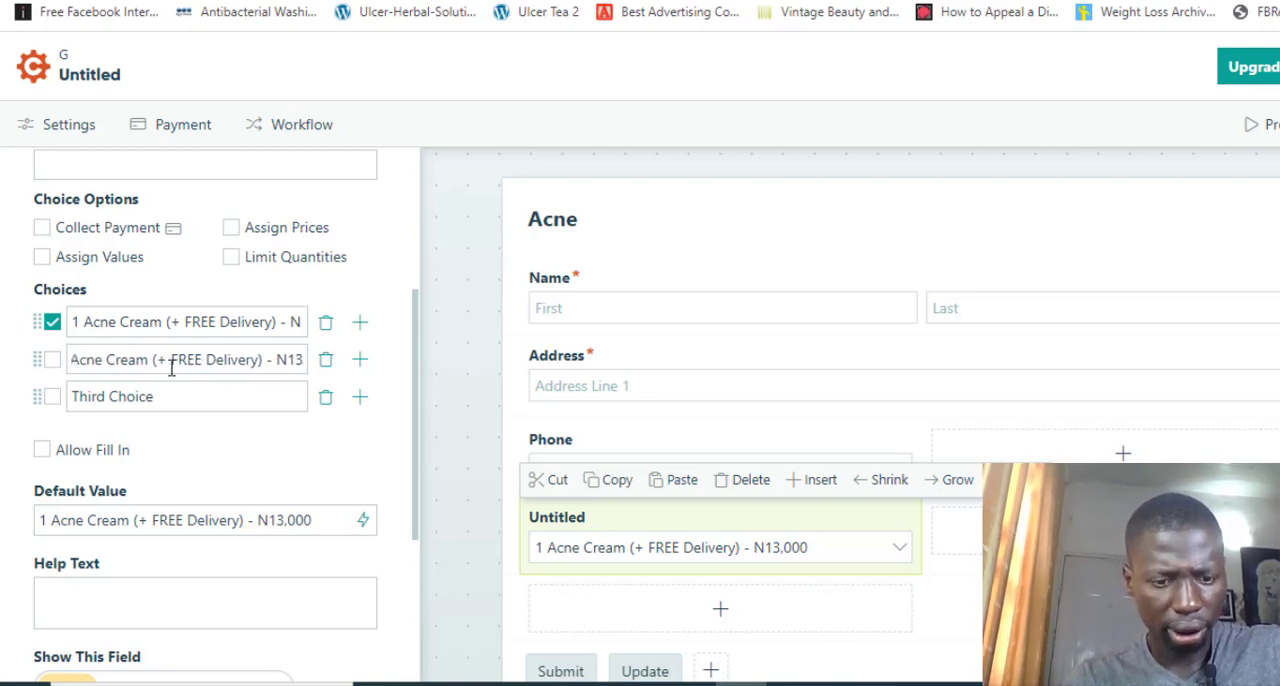
type("25")
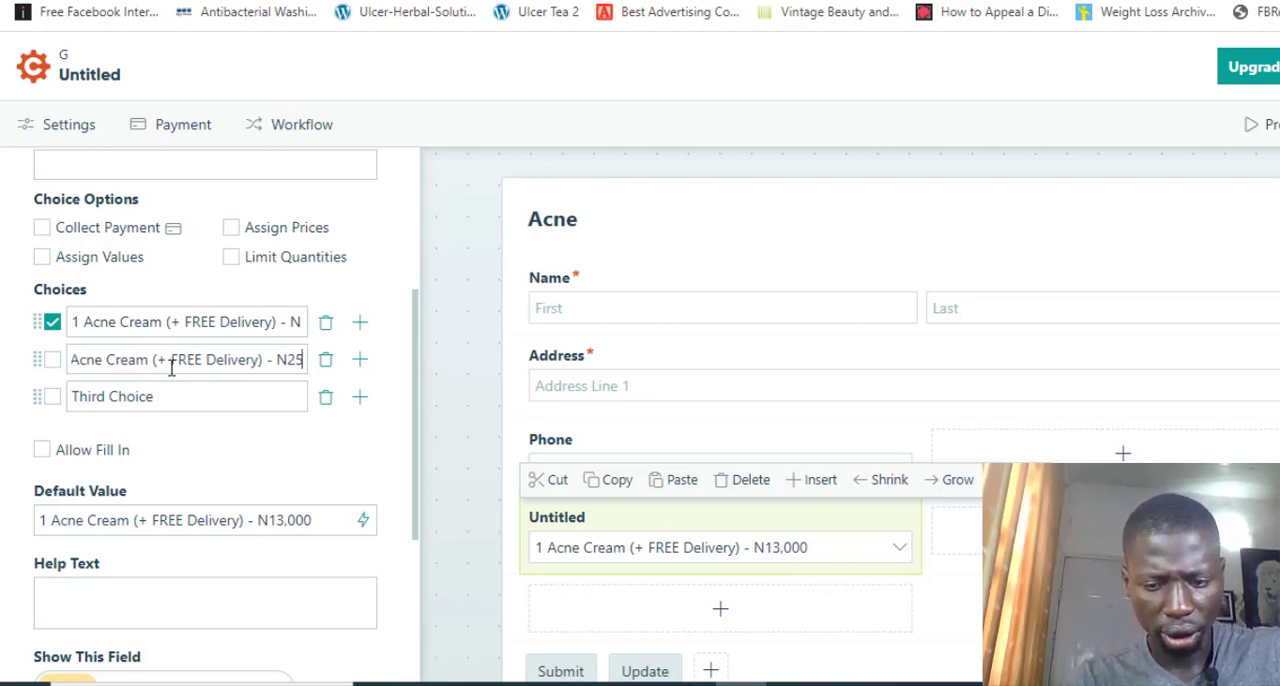
type(",000")
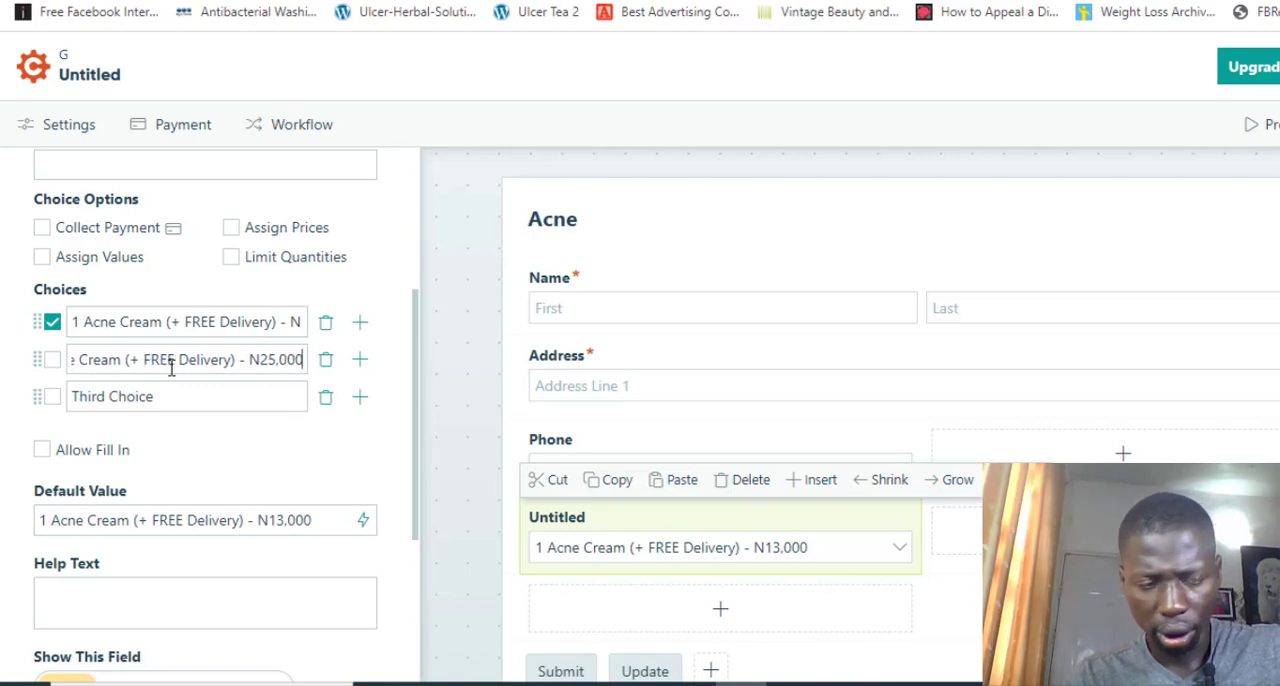
Change the quantity at the start of the second choice to 2 Acne Cream
key("Left")
key("Left")
key("Left")
key("Left")
key("Left")
key("Left")
key("Left")
key("Left")
key("Left")
key("Left")
key("Left")
key("Left")
key("Left")
key("Left")
key("Left")
key("Left")
key("Left")
key("Left")
key("Left")
key("Left")
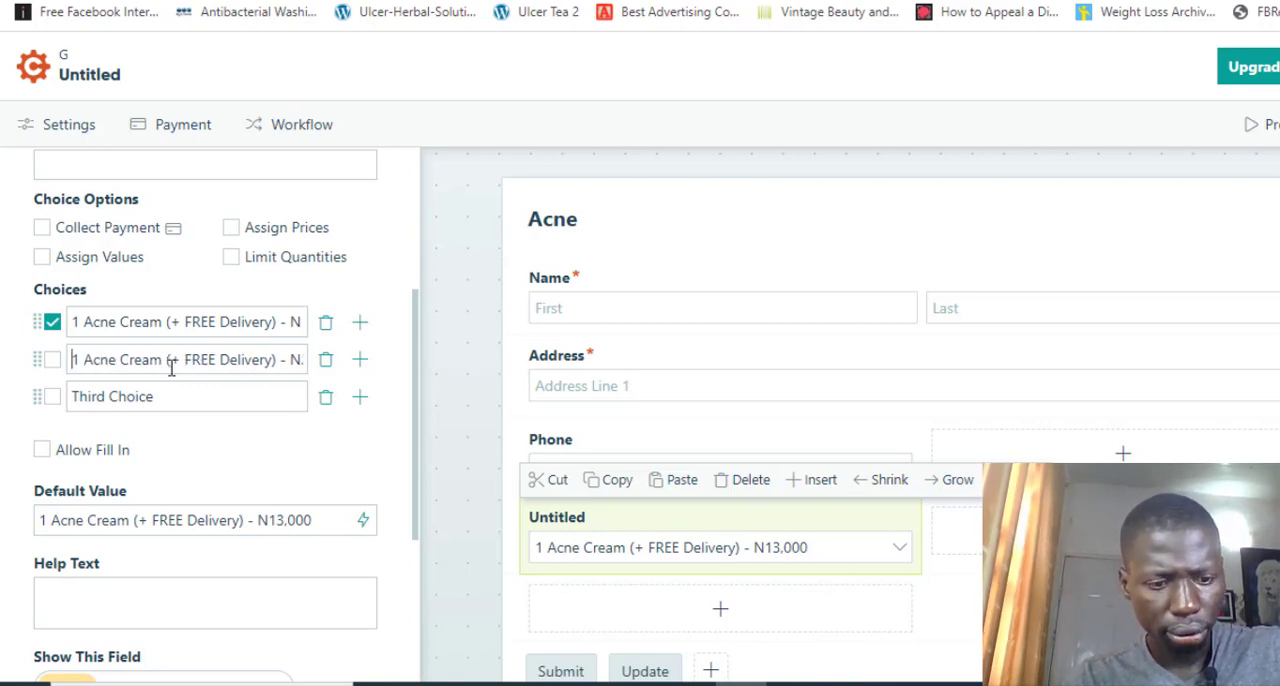
key("Delete")
type("2")
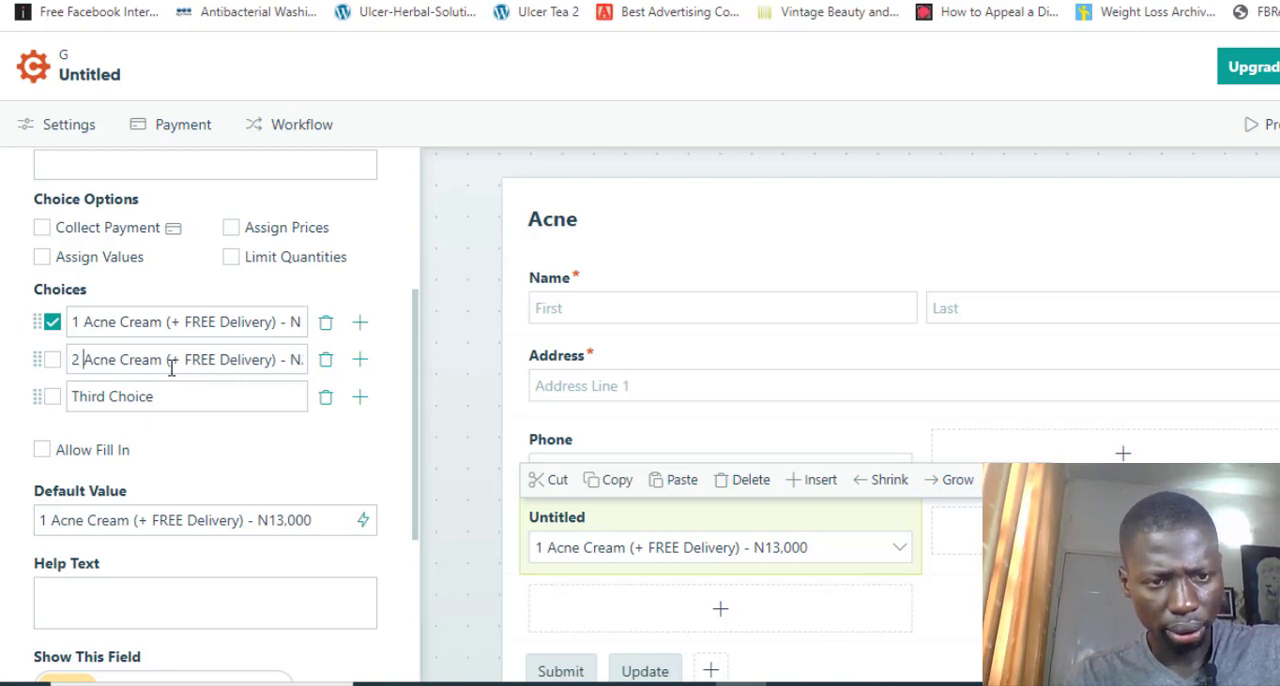
Extend the second choice's bracketed offer to read "(+1 Extra FREE & FREE Delivery)"
key("Right")
key("Right")
key("Right")
key("Right")
key("Right")
key("Right")
key("Right")
key("Right")
key("Right")
key("Right")
key("Right")
key("Right")
key("Right")
key("Right")
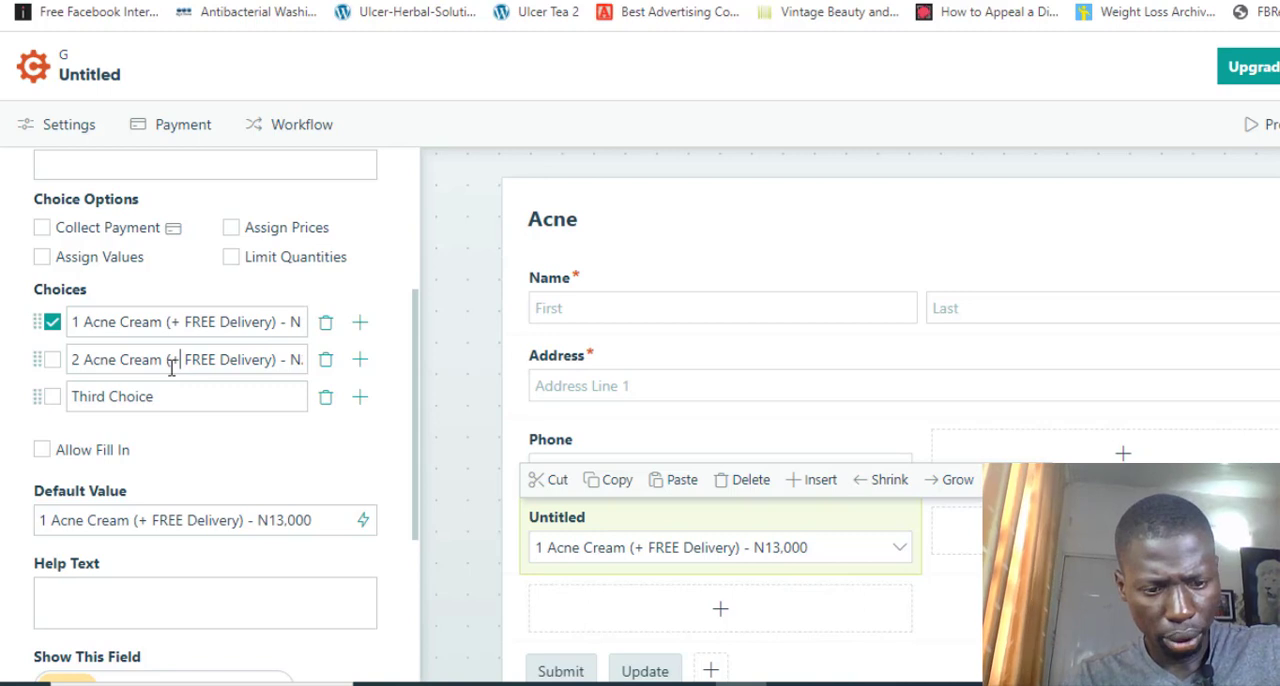
type("1 Extra")
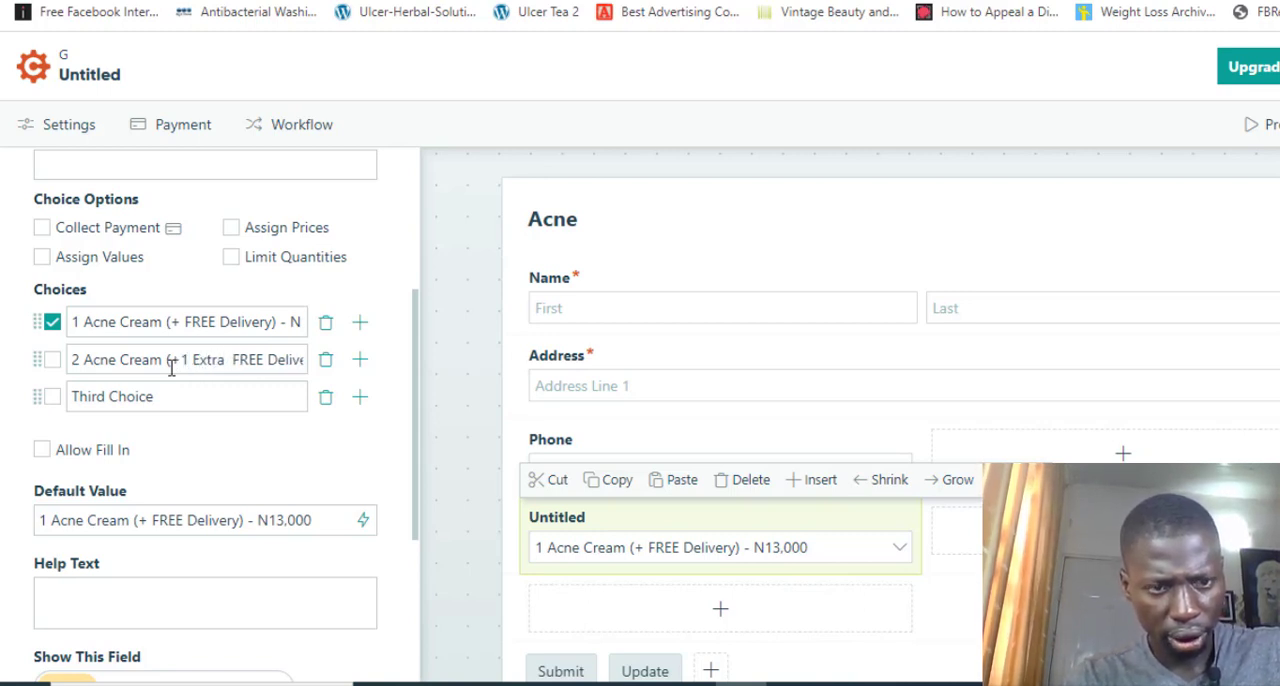
type(" FREE")
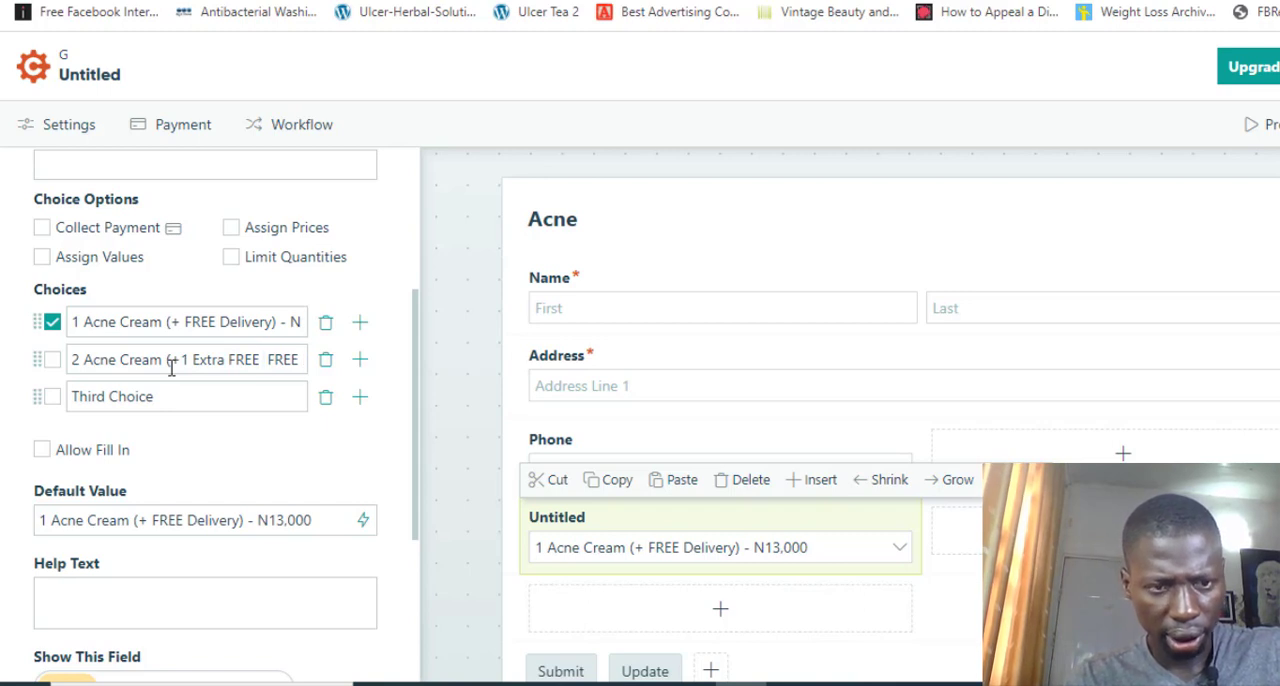
type(" &")
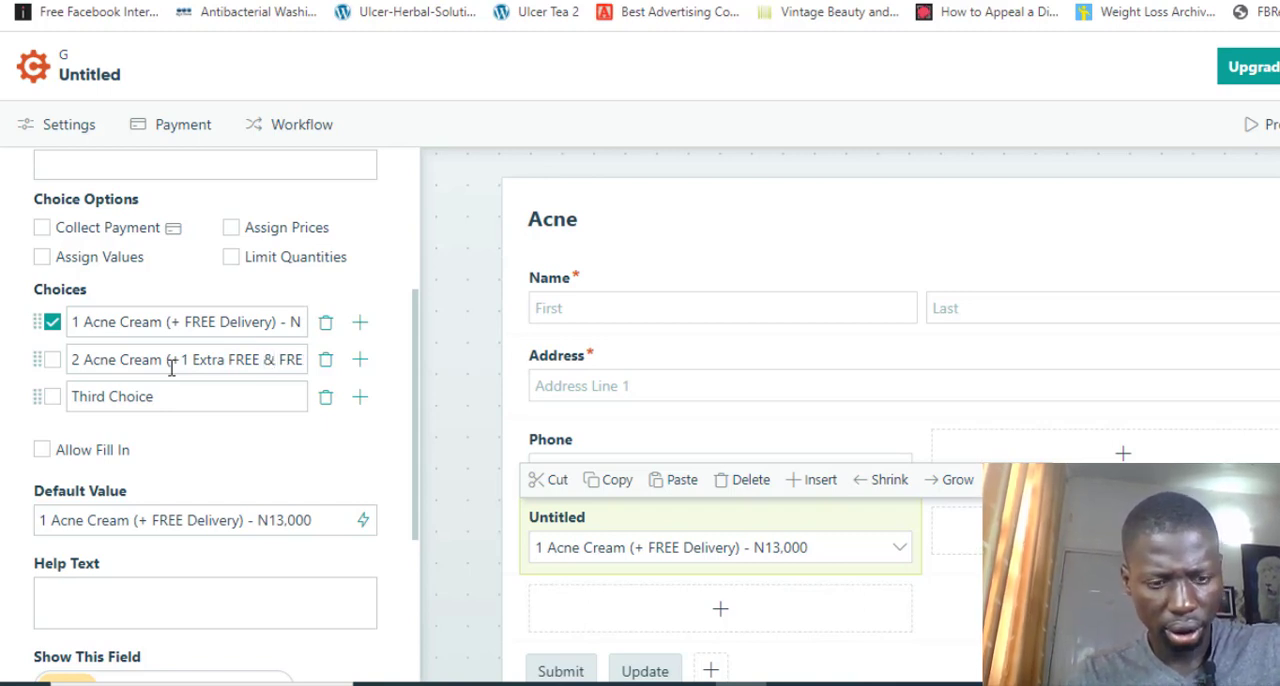
Copy the second choice's text over the third choice and set its price to N30,000
key("ctrl+a")
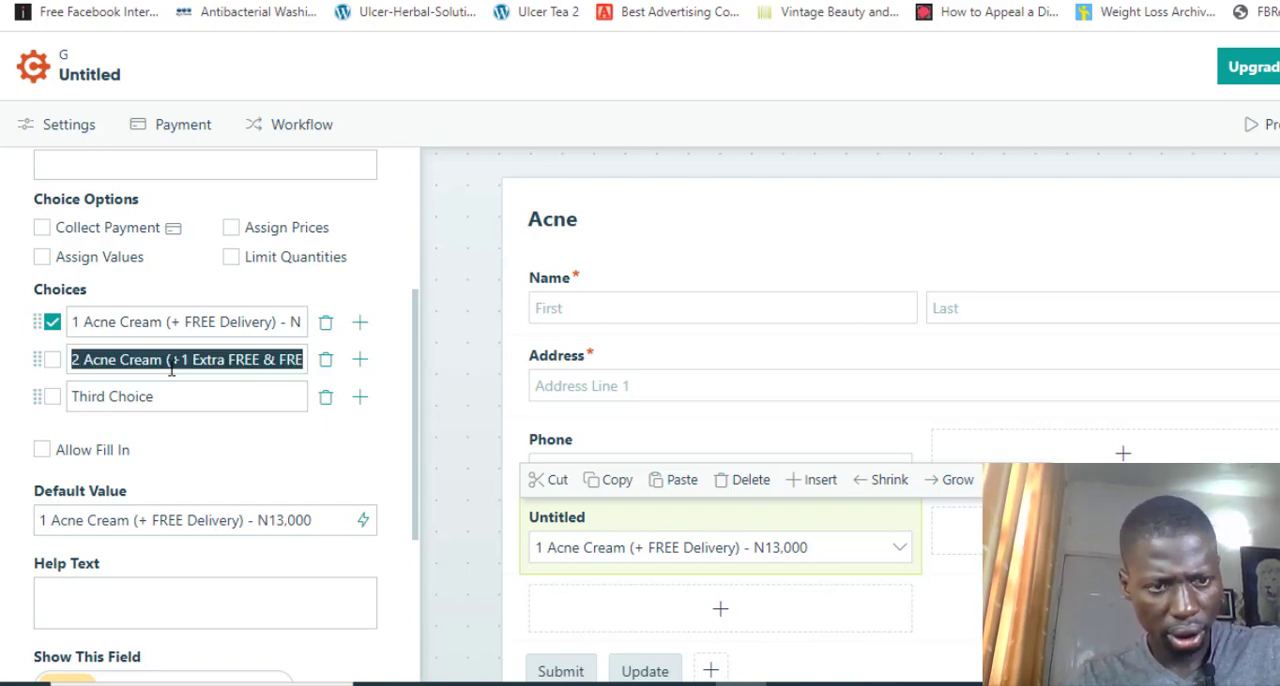
double_click(170, 393)
key("ctrl+a")
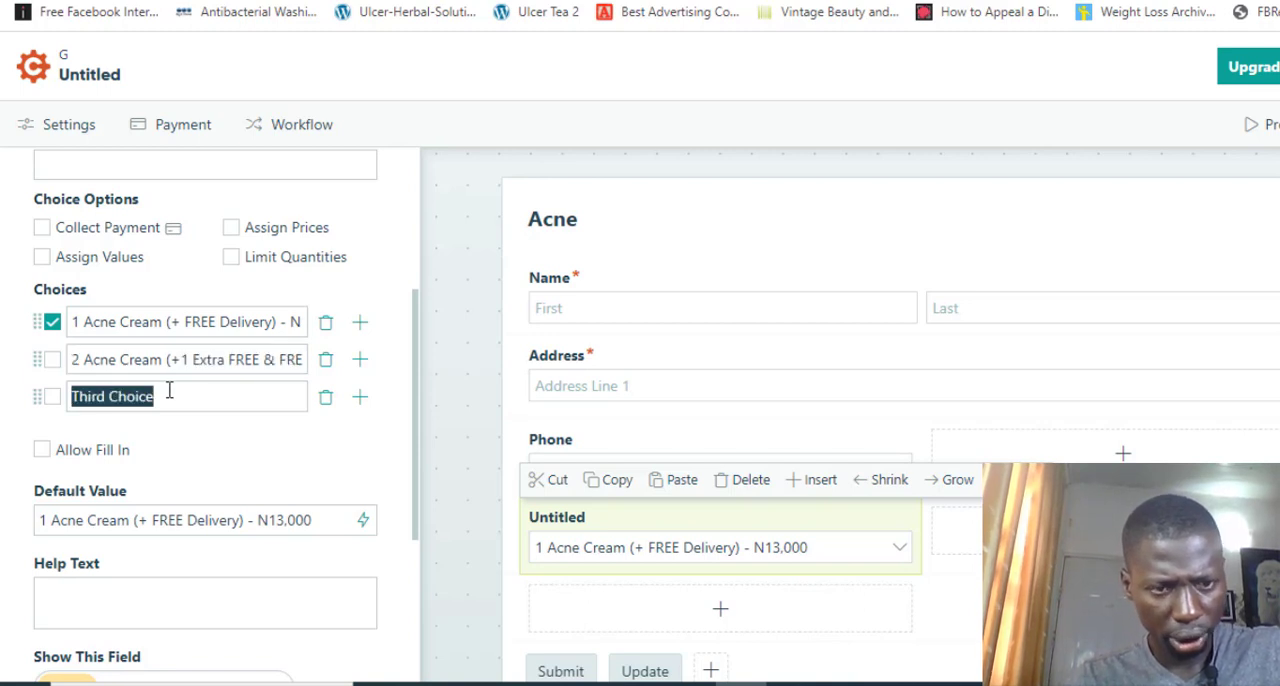
key("ctrl+v")
key("Left")
key("Left")
key("Left")
key("Left")
key("Left")
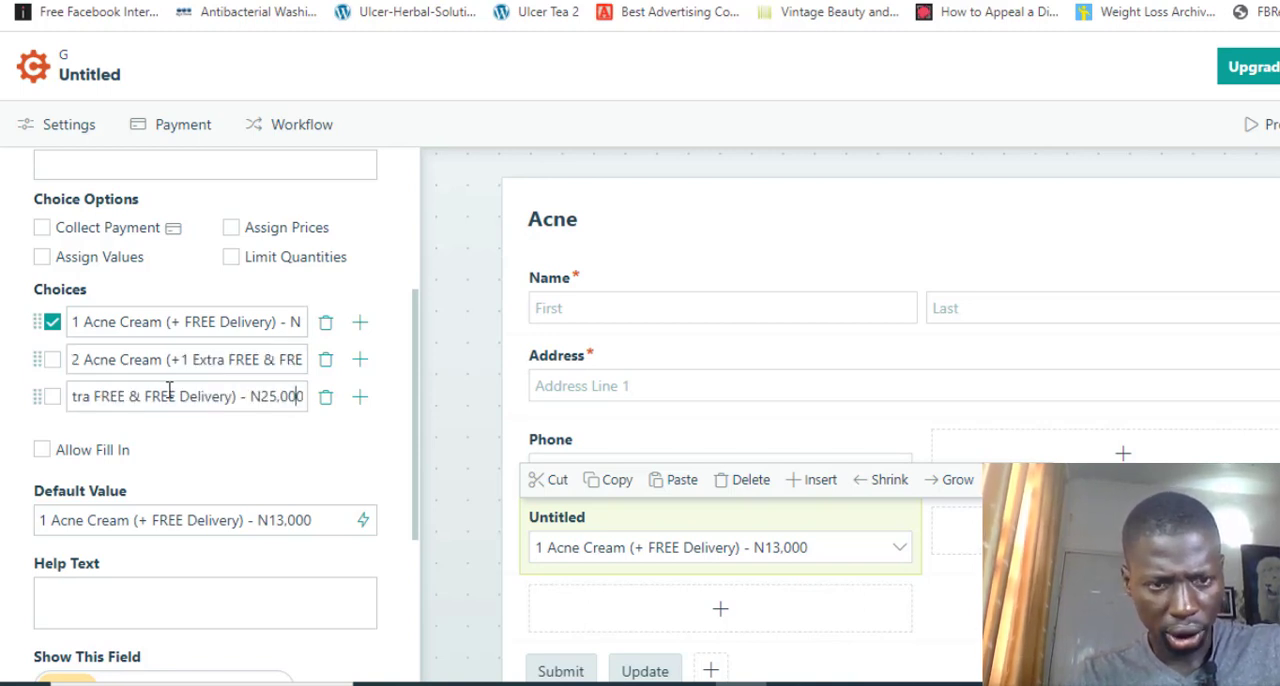
key("Delete")
key("BackSpace")
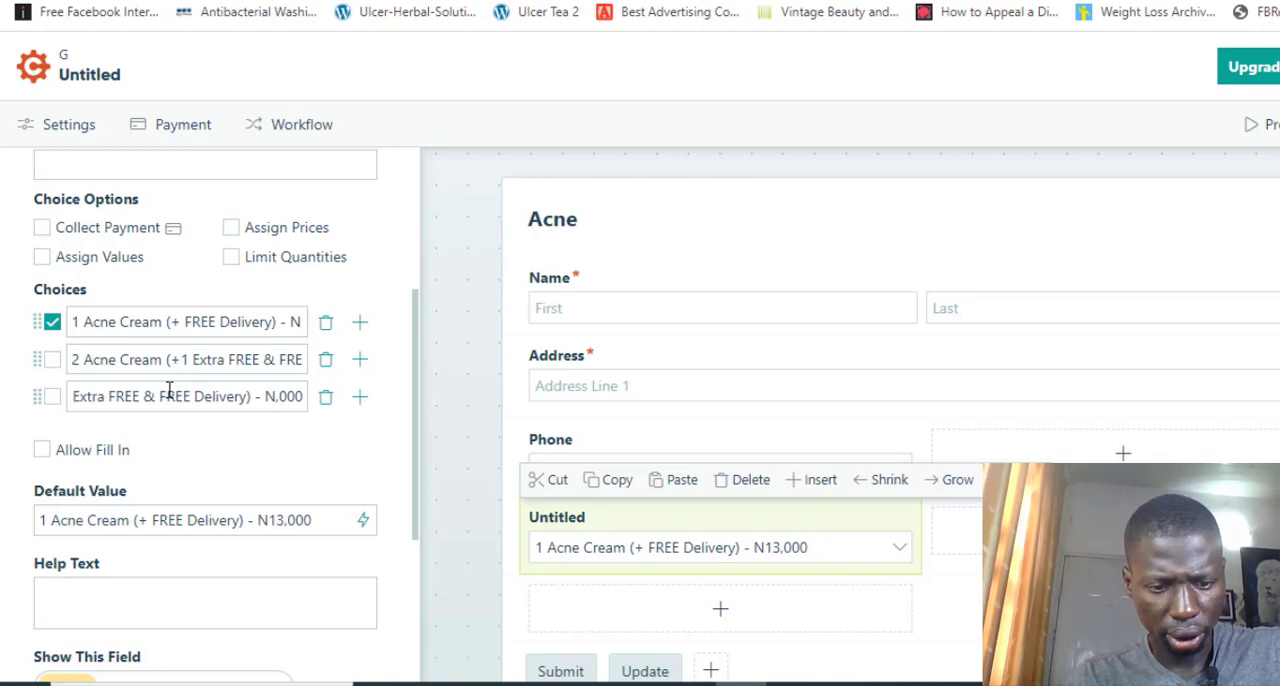
type("30")
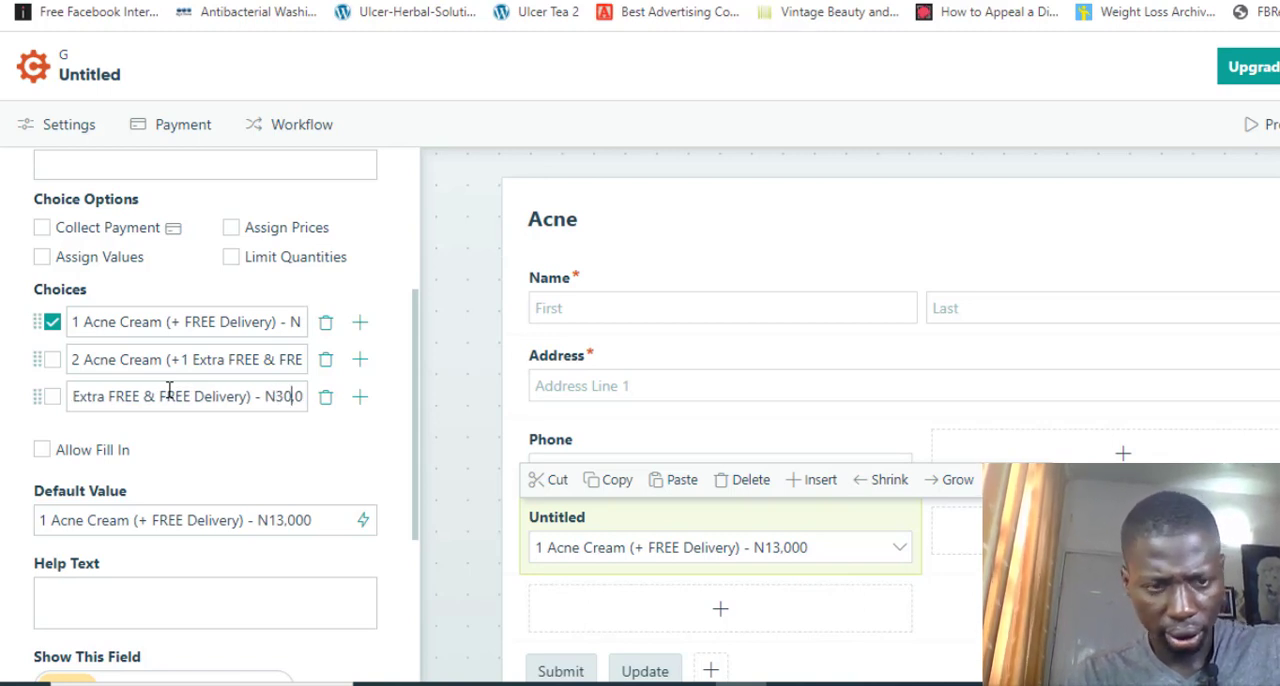
Change the free extra in the third choice's bracketed offer to "+2 Extra FREE"
key("Left")
key("Left")
key("Left")
key("Left")
key("Left")
key("Left")
key("Left")
key("Left")
key("Left")
key("Left")
key("Left")
key("Left")
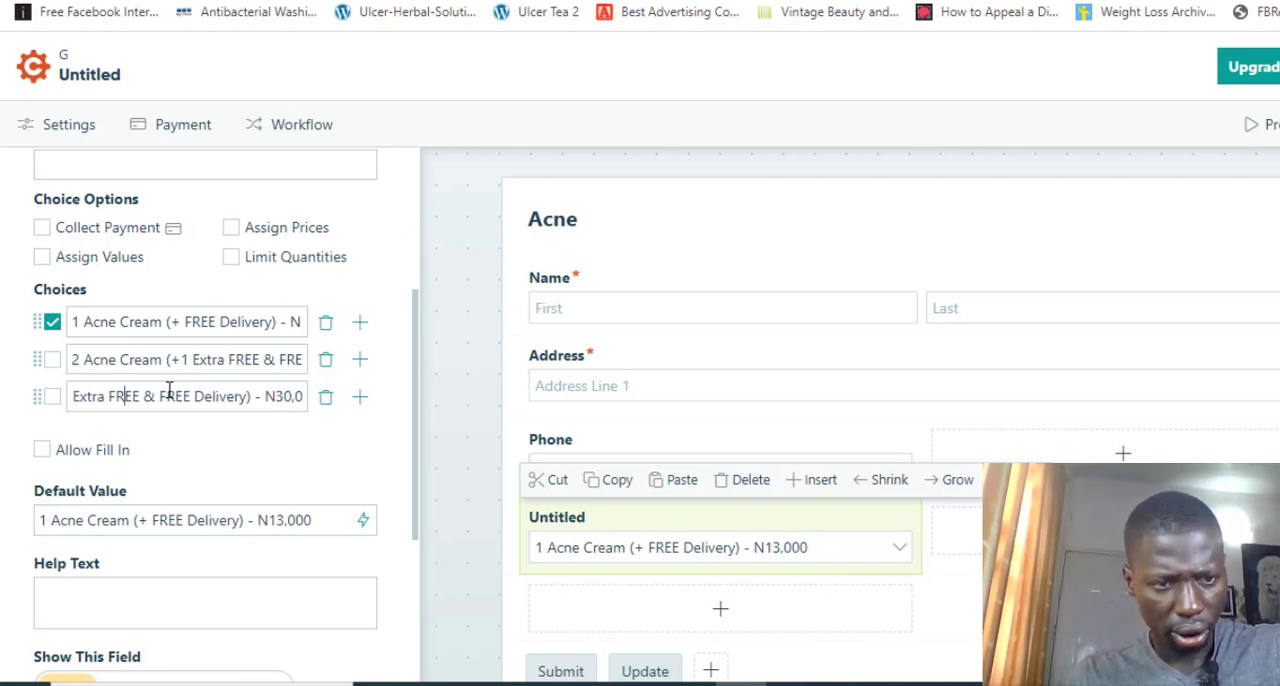
key("Left")
key("Left")
key("Left")
key("Left")
key("Left")
key("Left")
key("Left")
key("Left")
key("Left")
key("BackSpace")
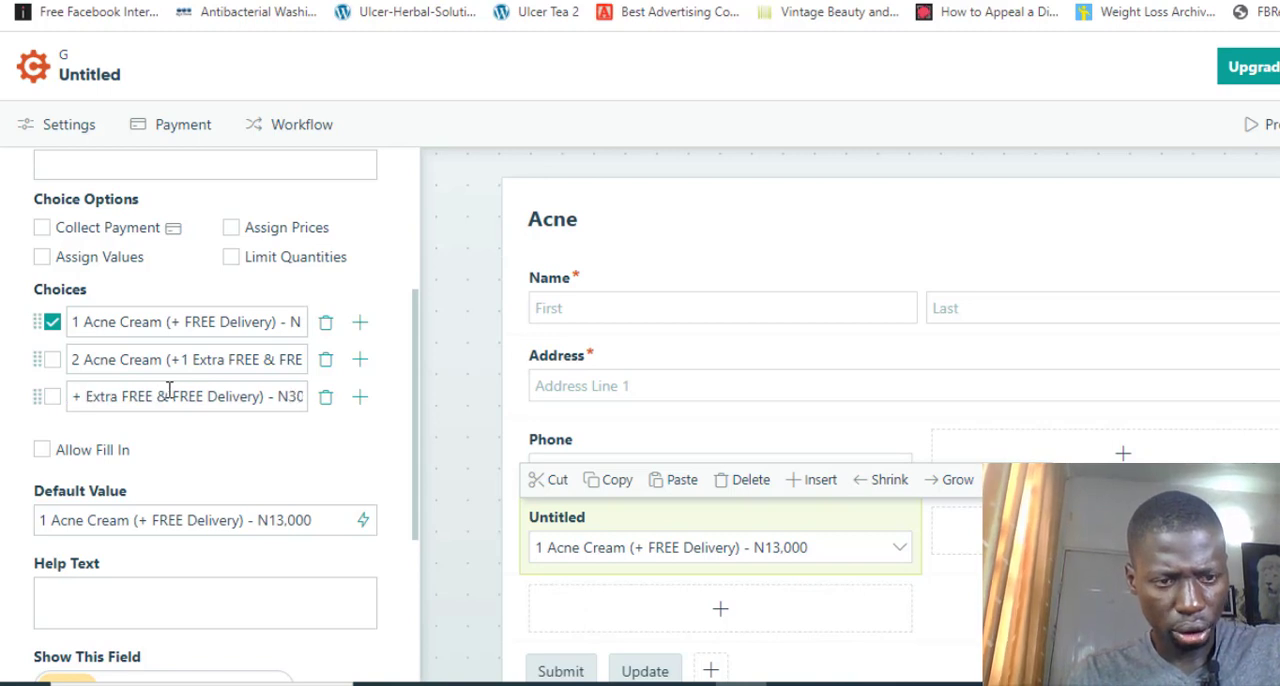
type("2")
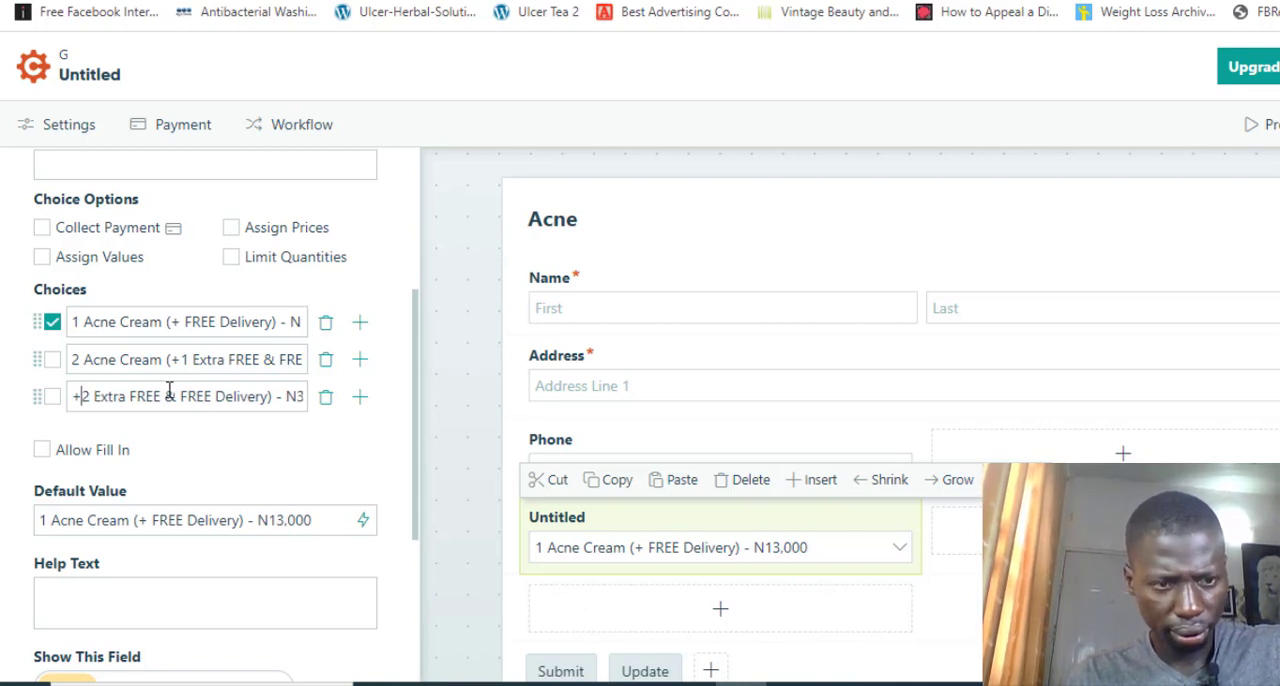
Change the quantity at the start of the third choice to 3 Acne Cream
key("Left")
key("Left")
key("Left")
key("Left")
key("Left")
key("Left")
key("Left")
key("Left")
key("Left")
key("Left")
key("Left")
key("Left")
key("Left")
key("Left")
key("Left")
key("Delete")
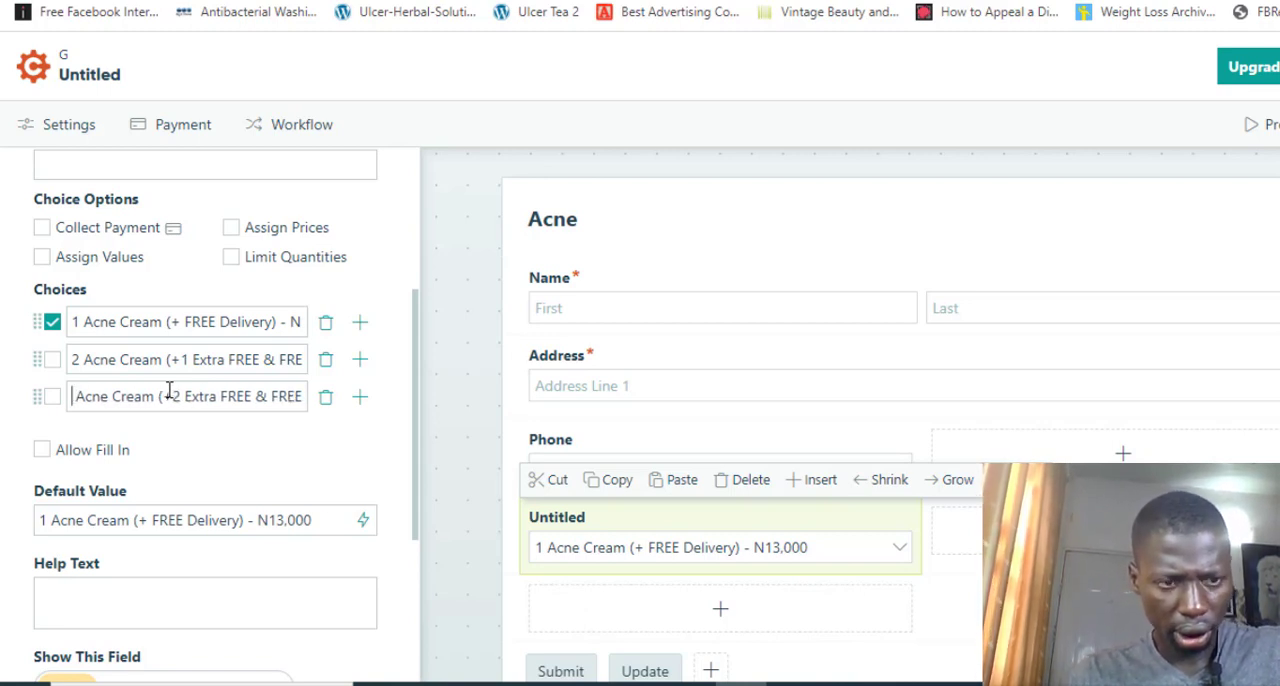
type("3")
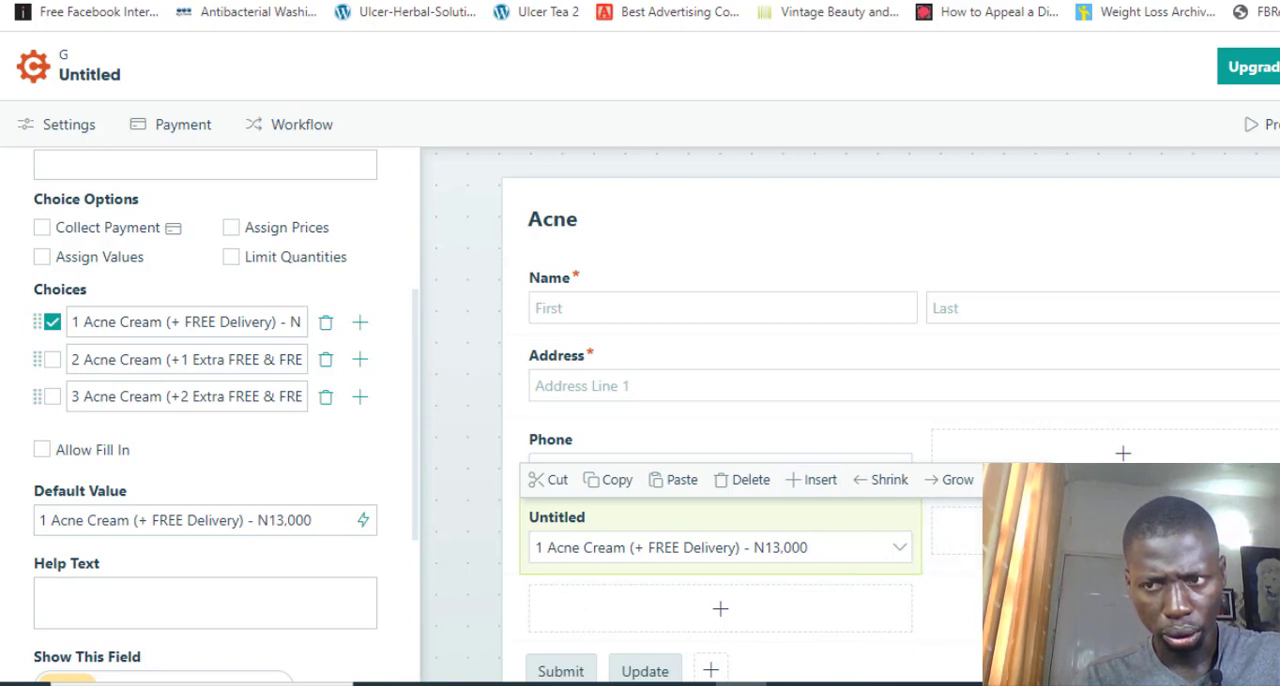
Try the second and third choices as the dropdown's default, ending back on the 1 Acne Cream choice
scroll(1234, 417, "down", 1)
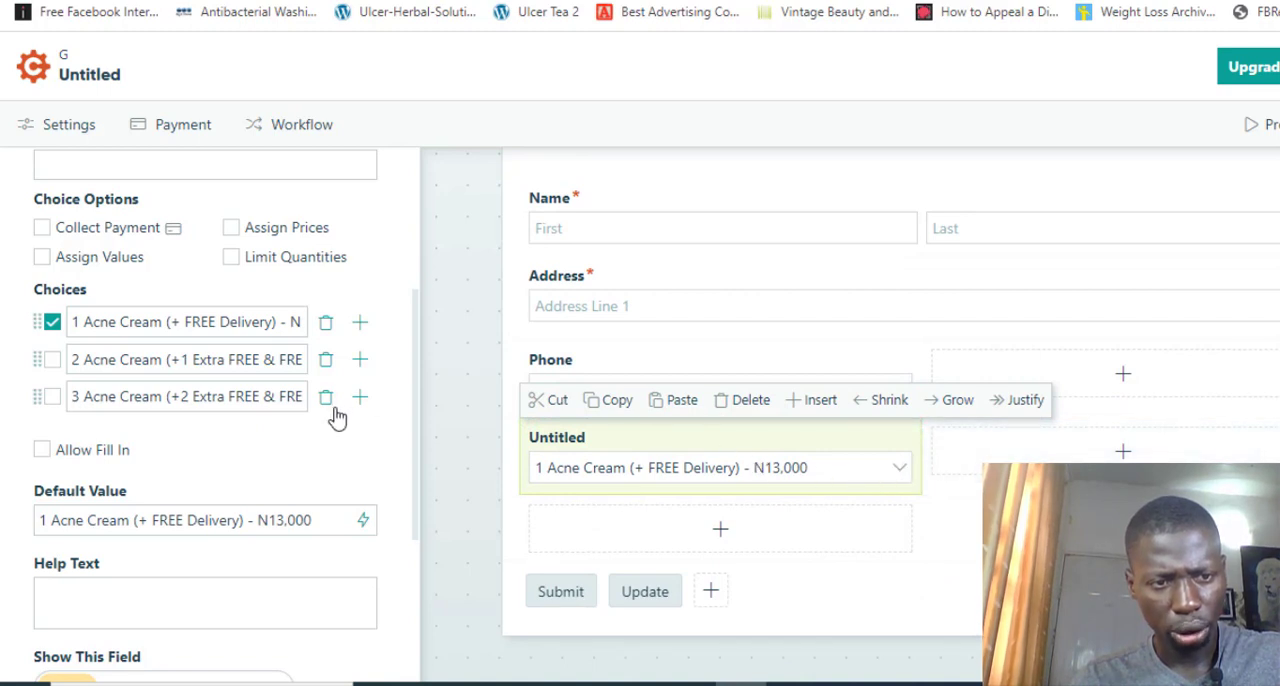
left_click(53, 361)
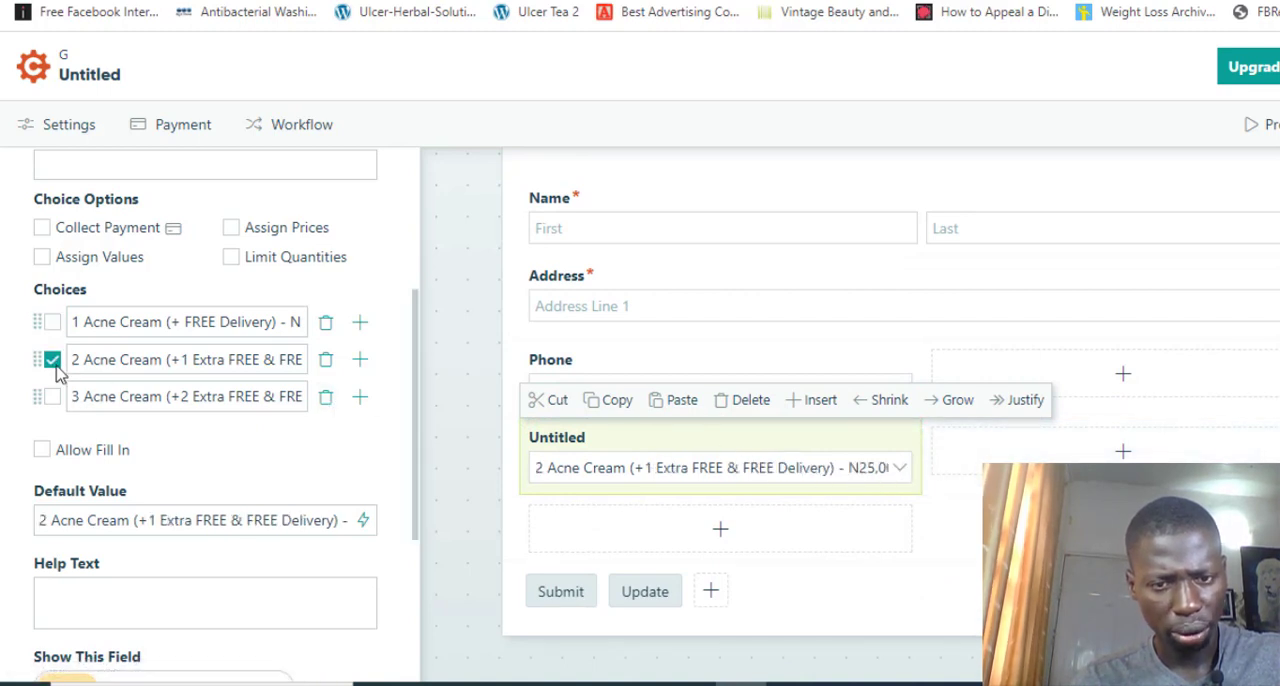
left_click(54, 397)
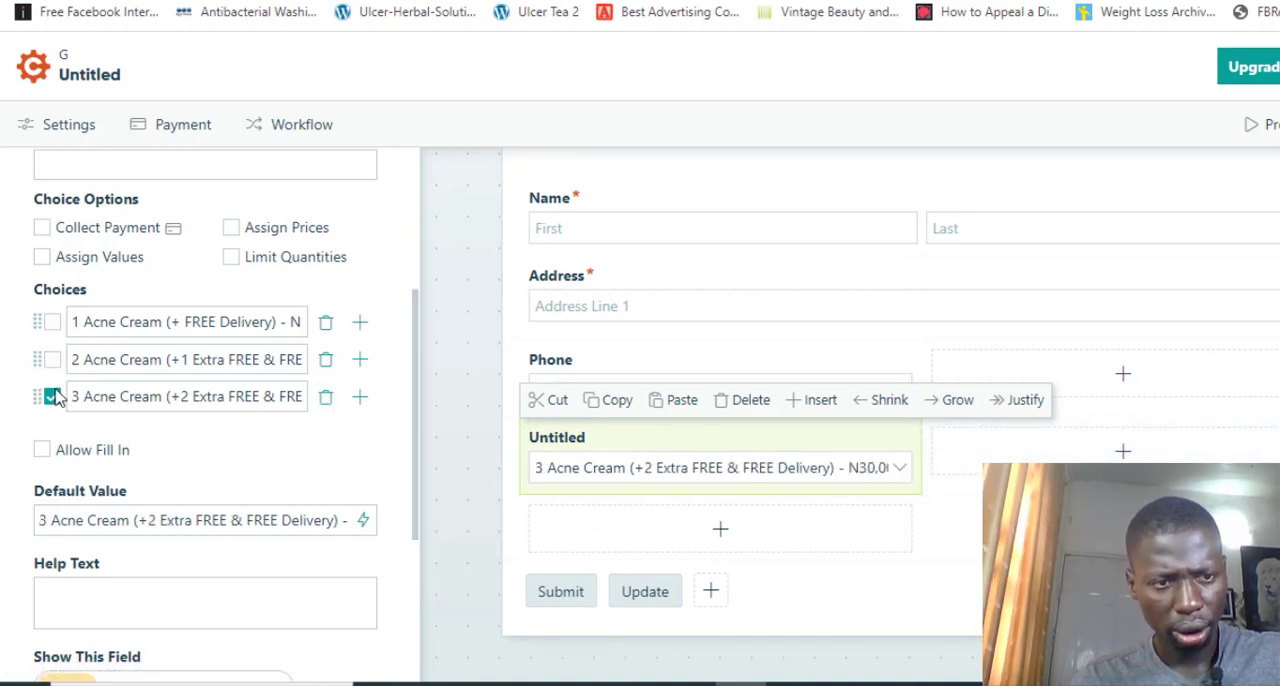
left_click(52, 322)
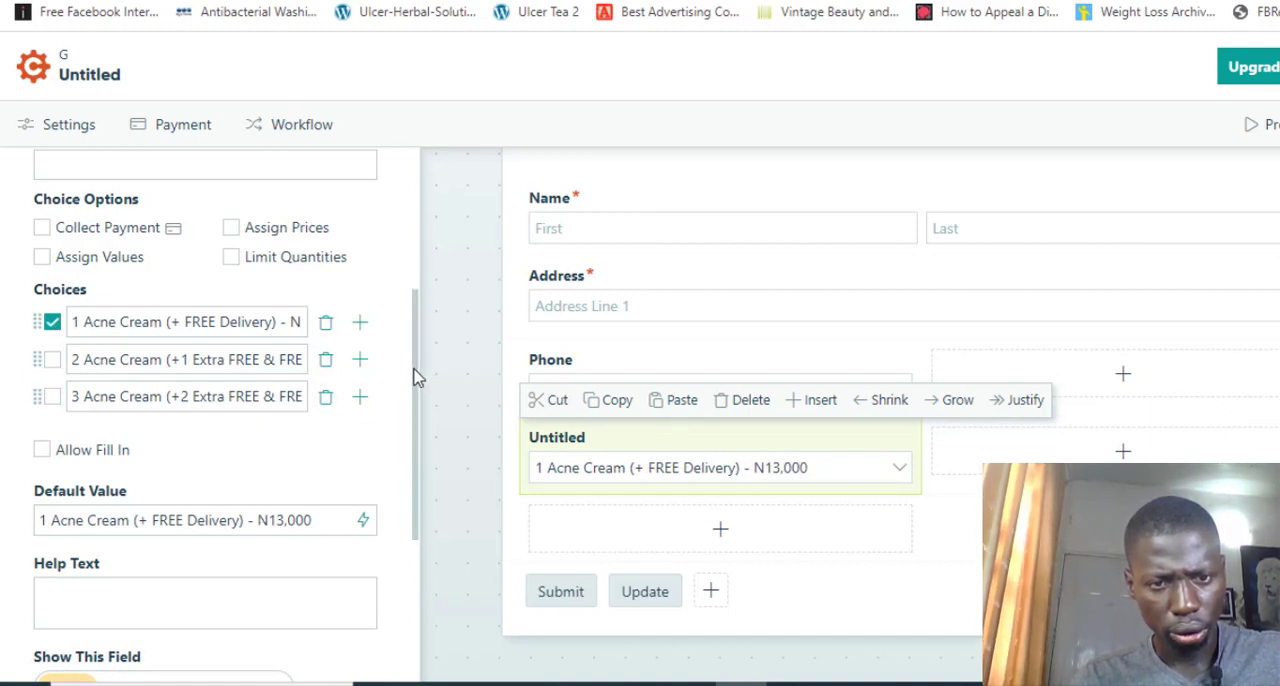
Make both the package choice field and the Phone field always required
left_click_drag(414, 374, 400, 549)
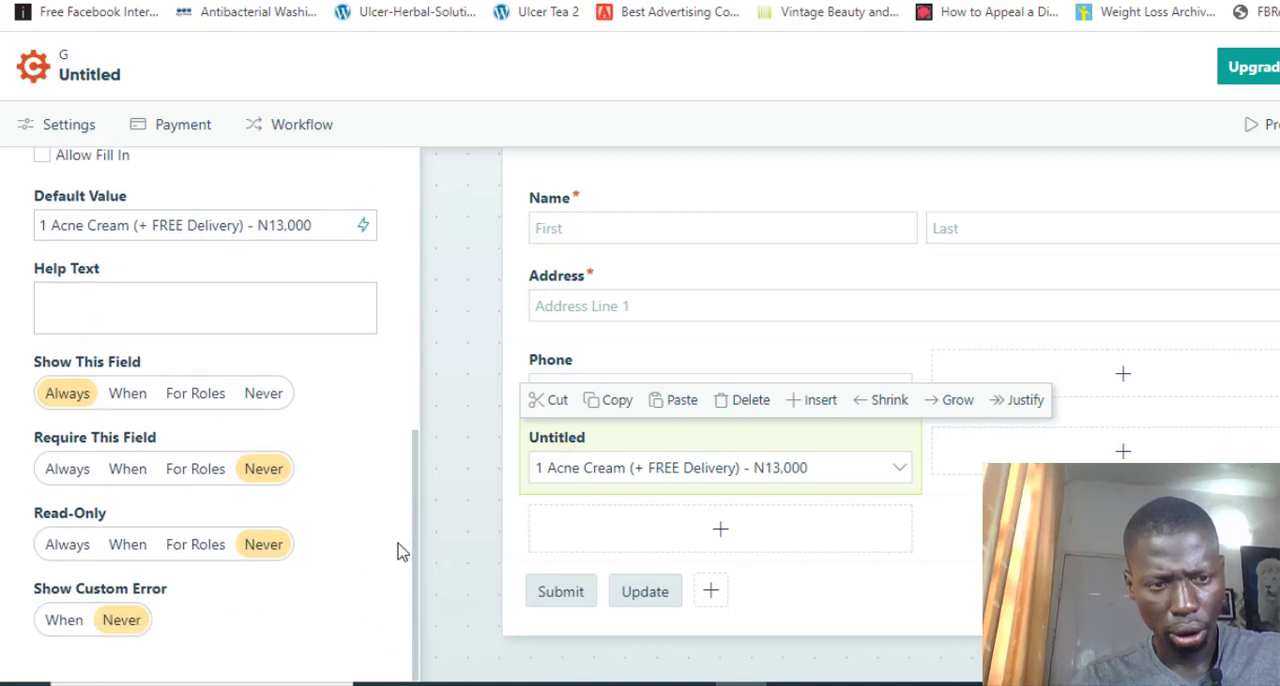
left_click(74, 478)
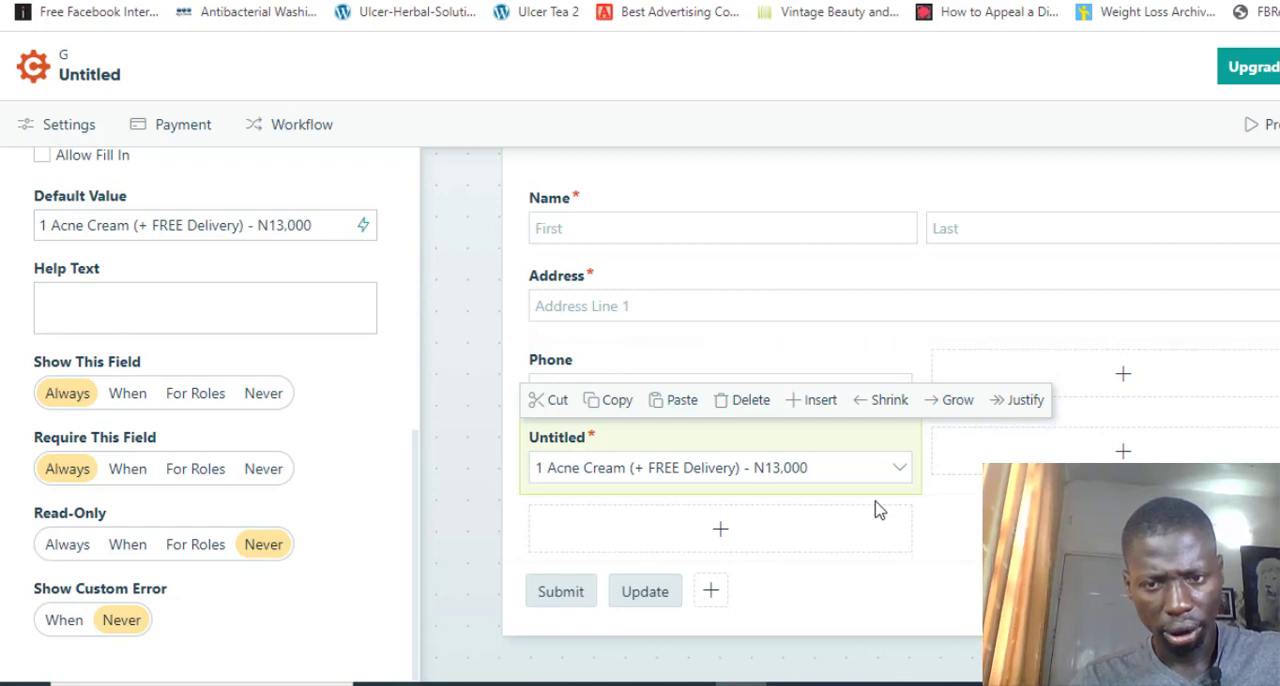
left_click(755, 367)
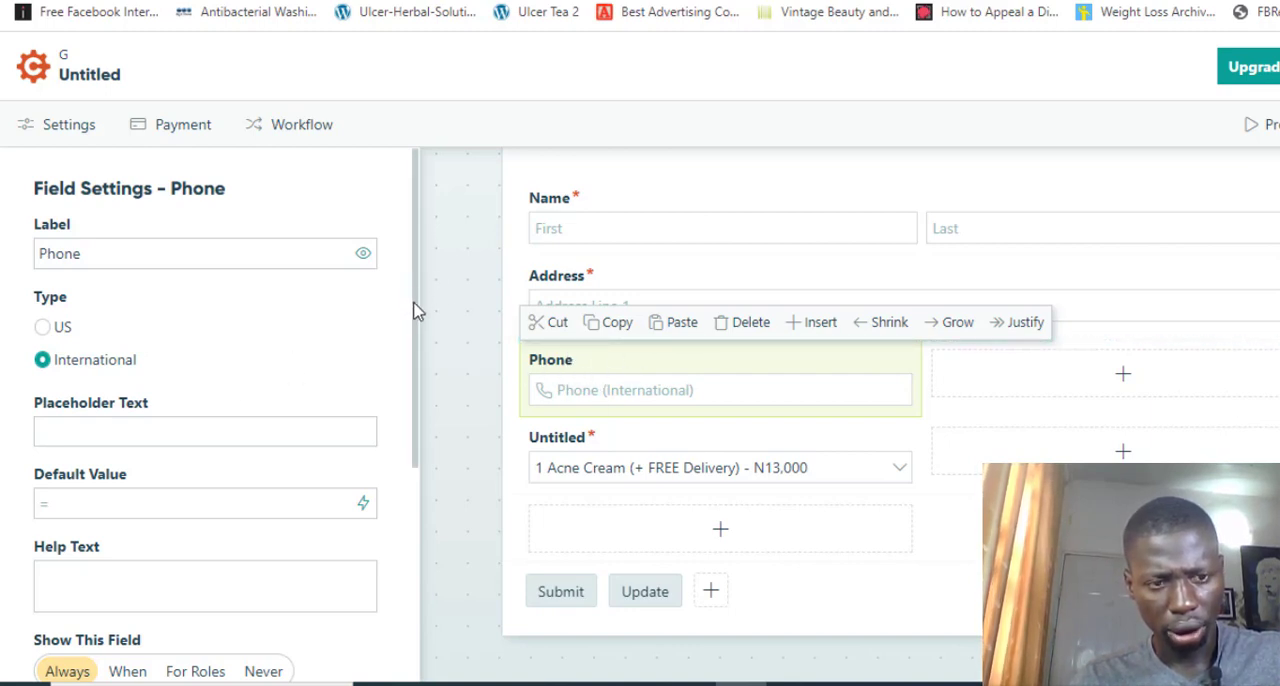
left_click_drag(414, 309, 405, 521)
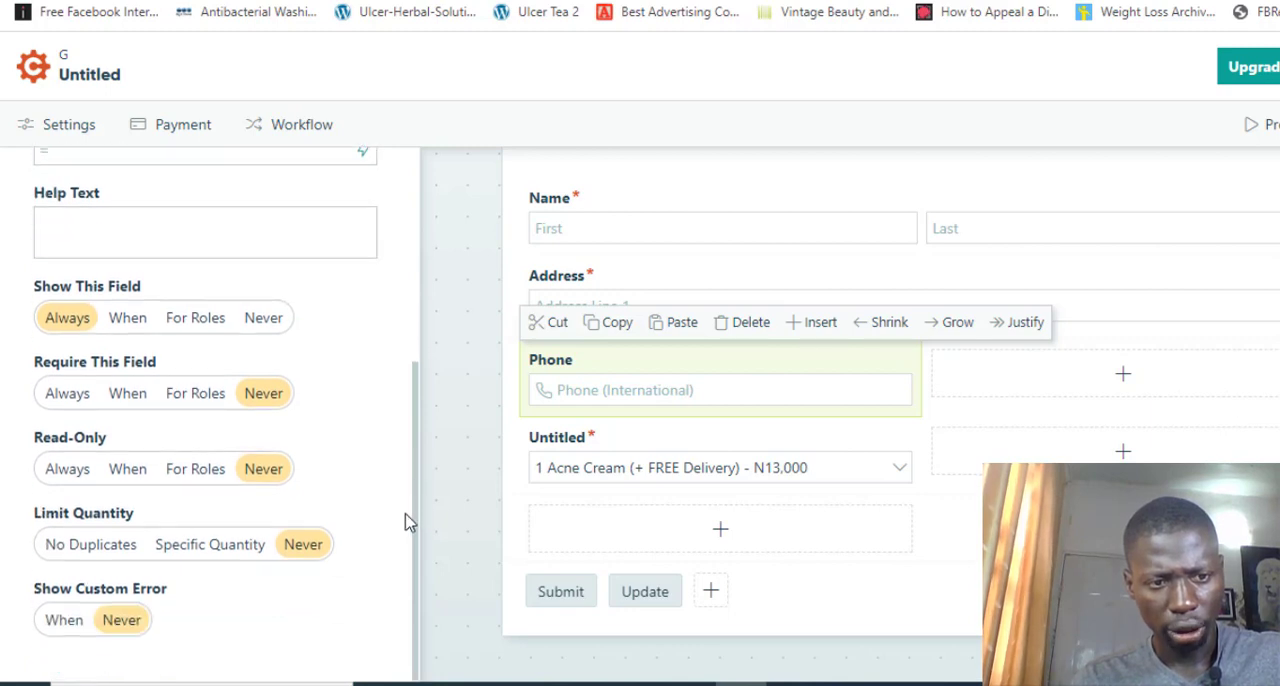
left_click(75, 393)
left_click(605, 445)
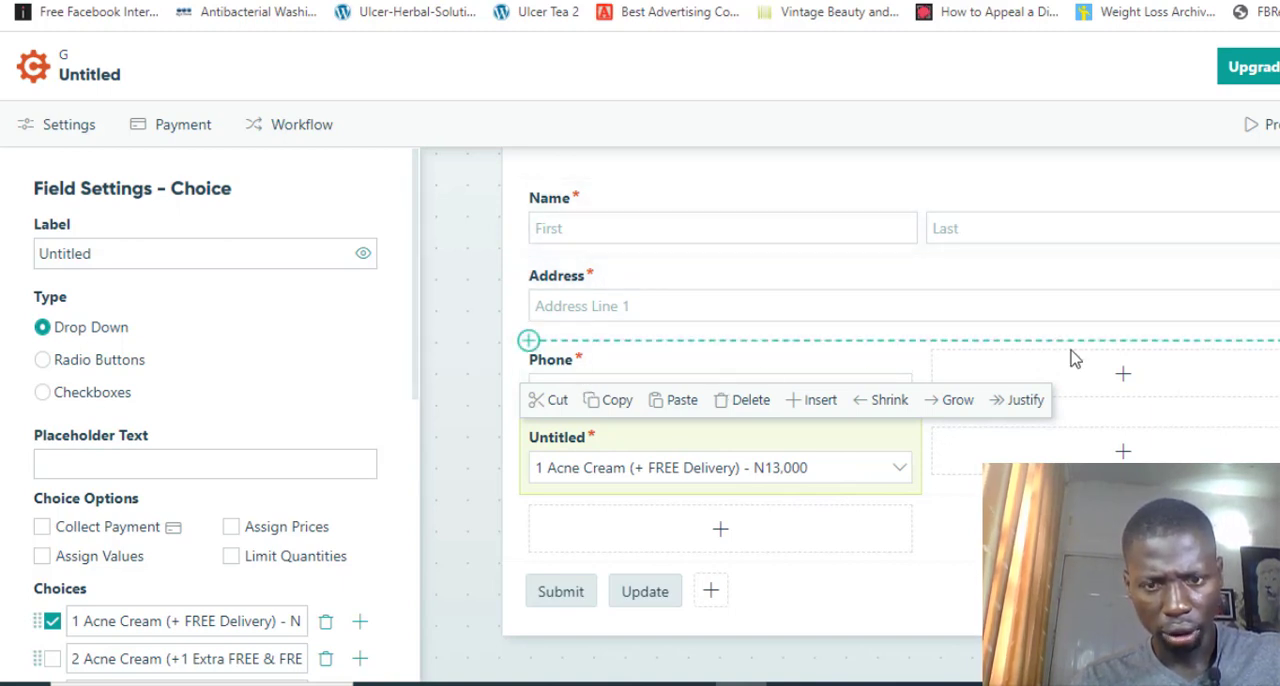
scroll(1071, 357, "down", 1)
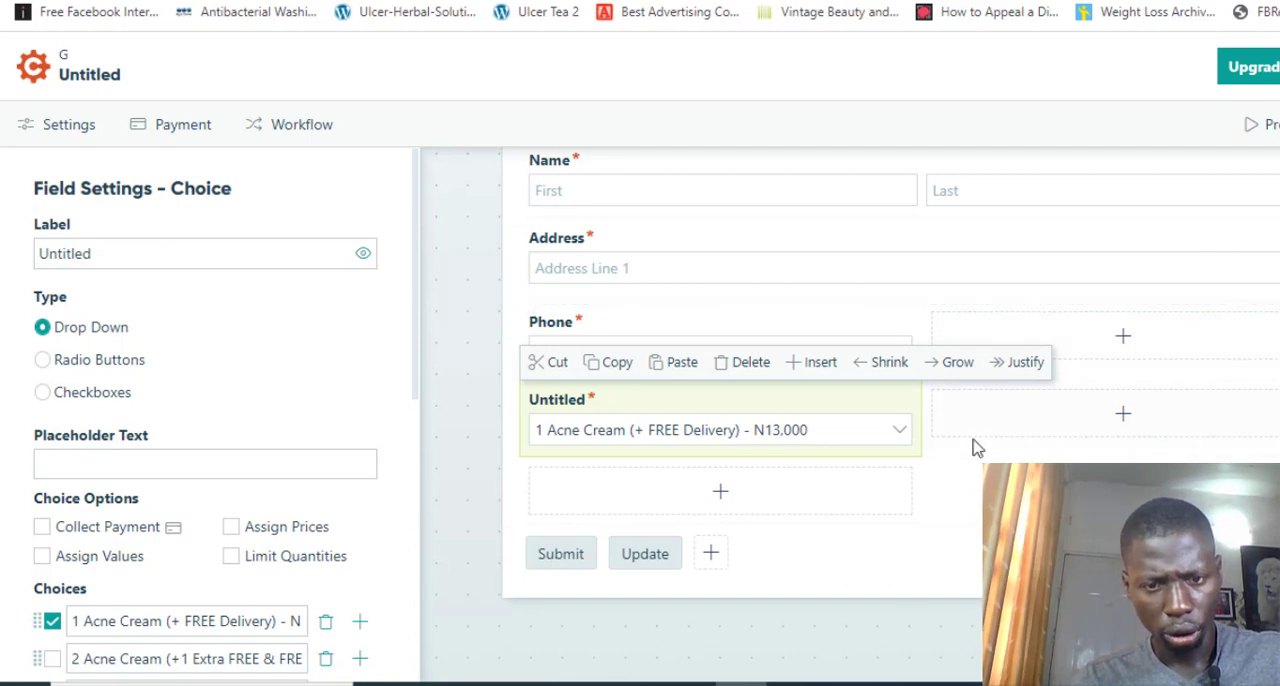
left_click(545, 555)
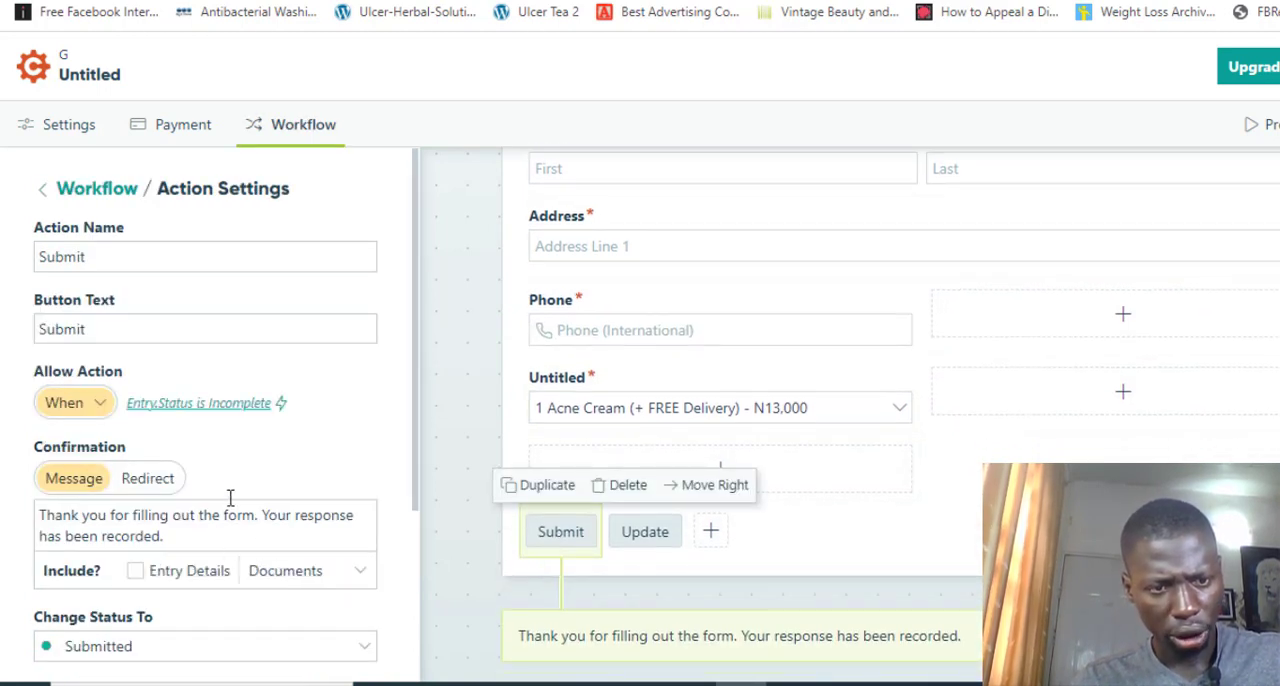
scroll(407, 447, "down", 3)
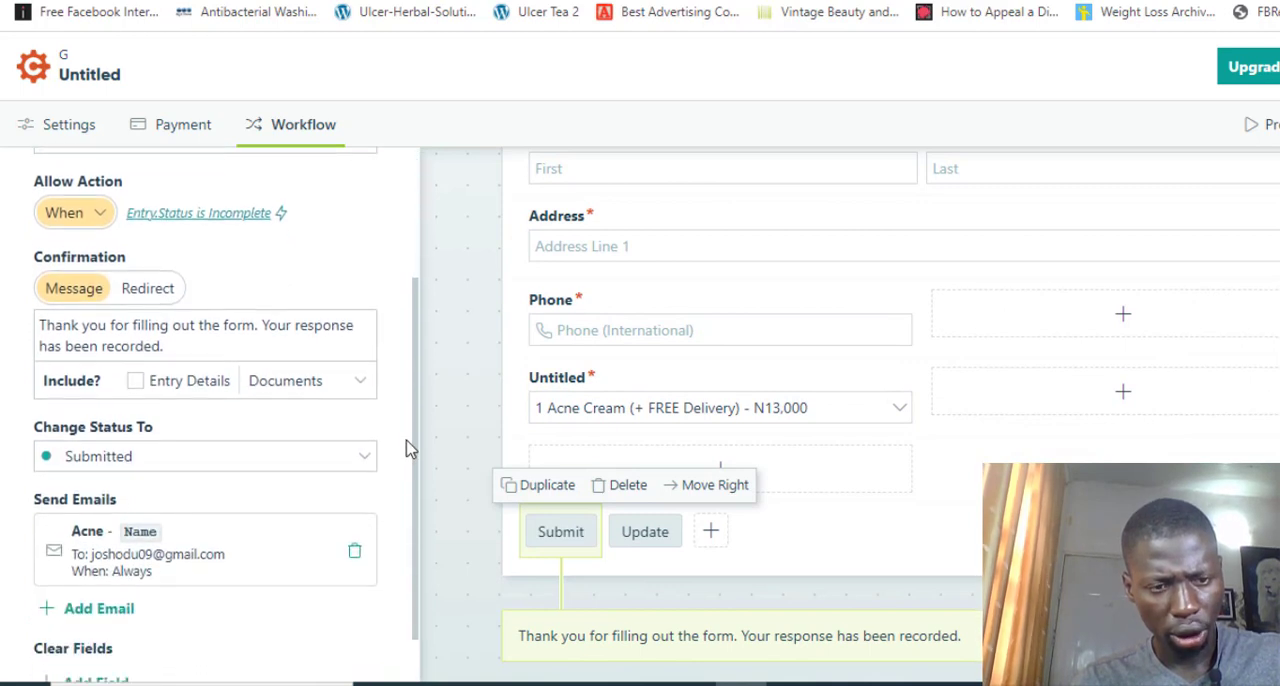
scroll(407, 447, "down", 1)
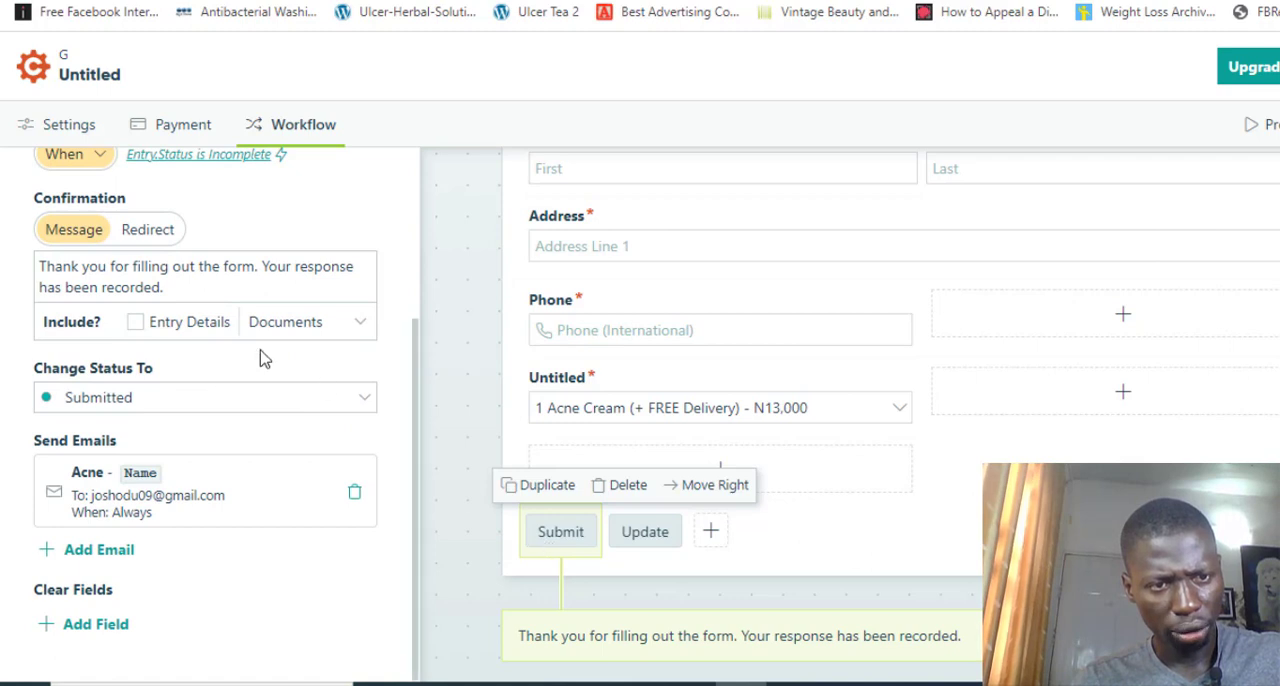
left_click(163, 232)
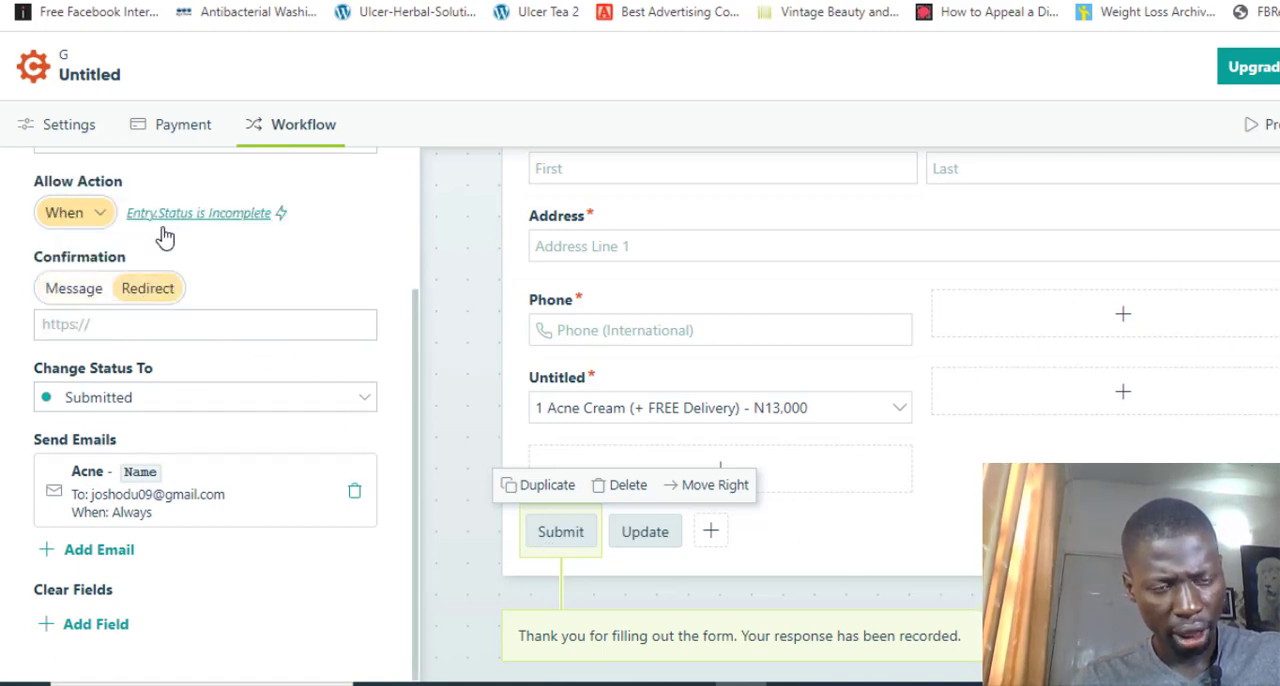
left_click(167, 320)
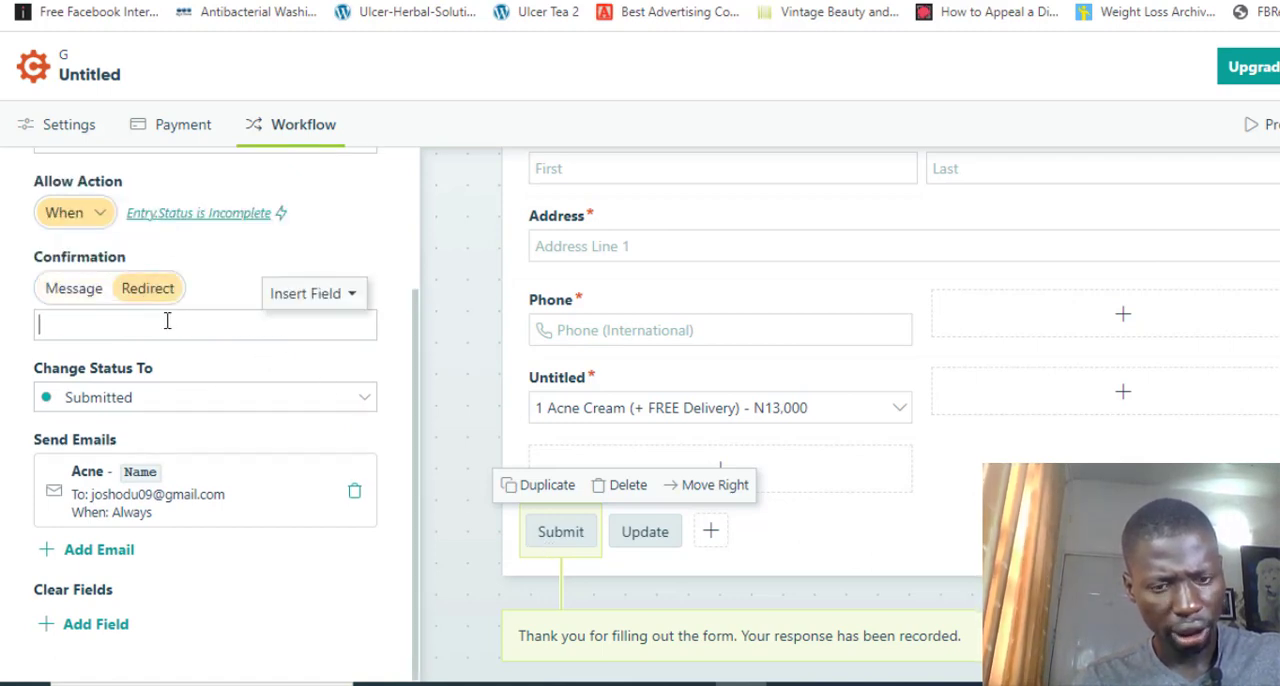
type("h")
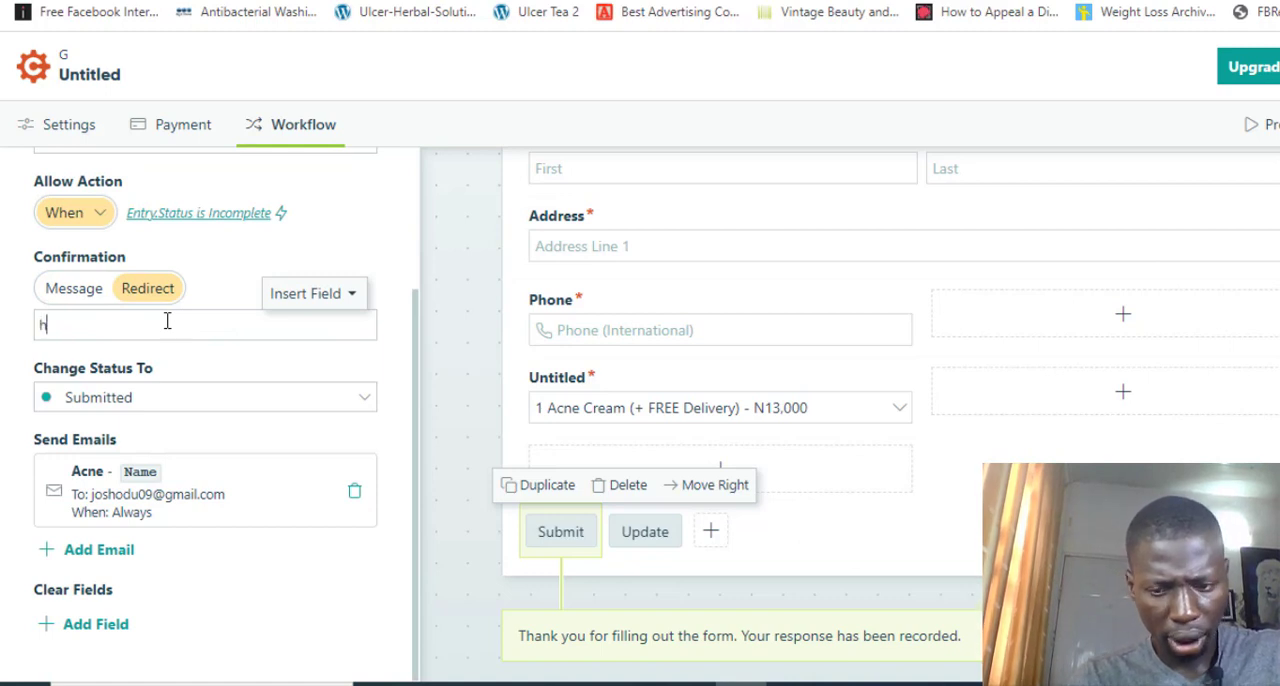
type("ttps:")
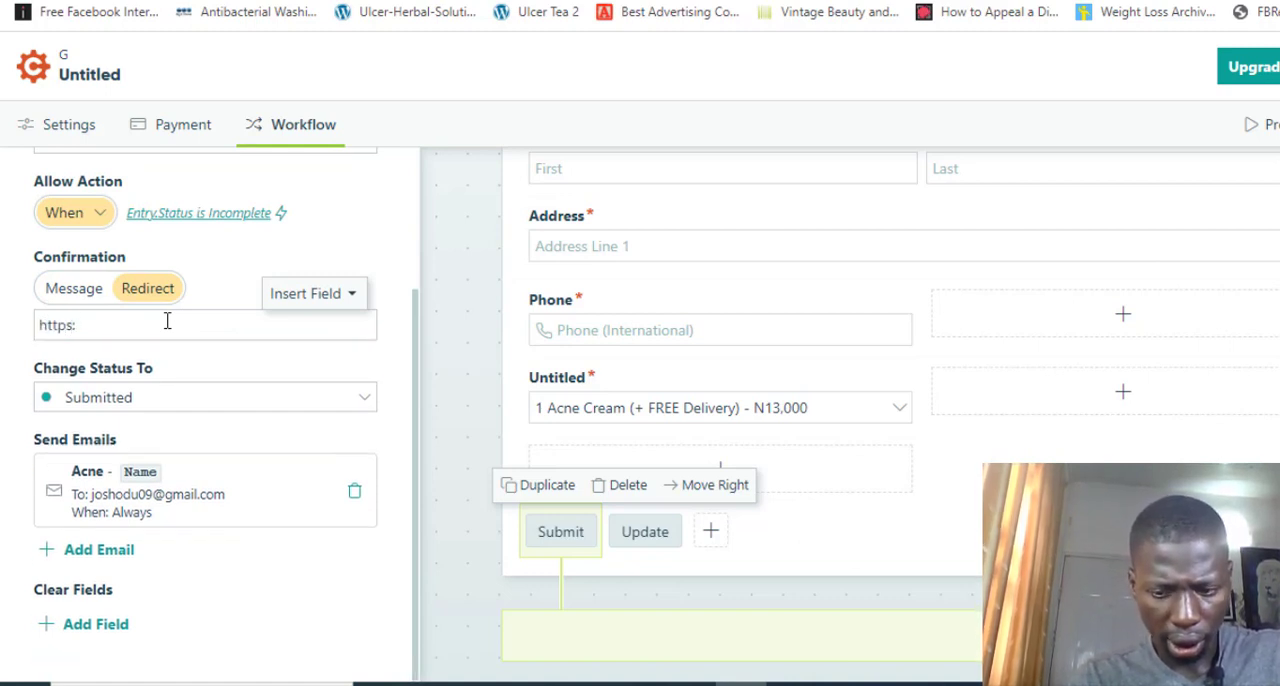
type("//")
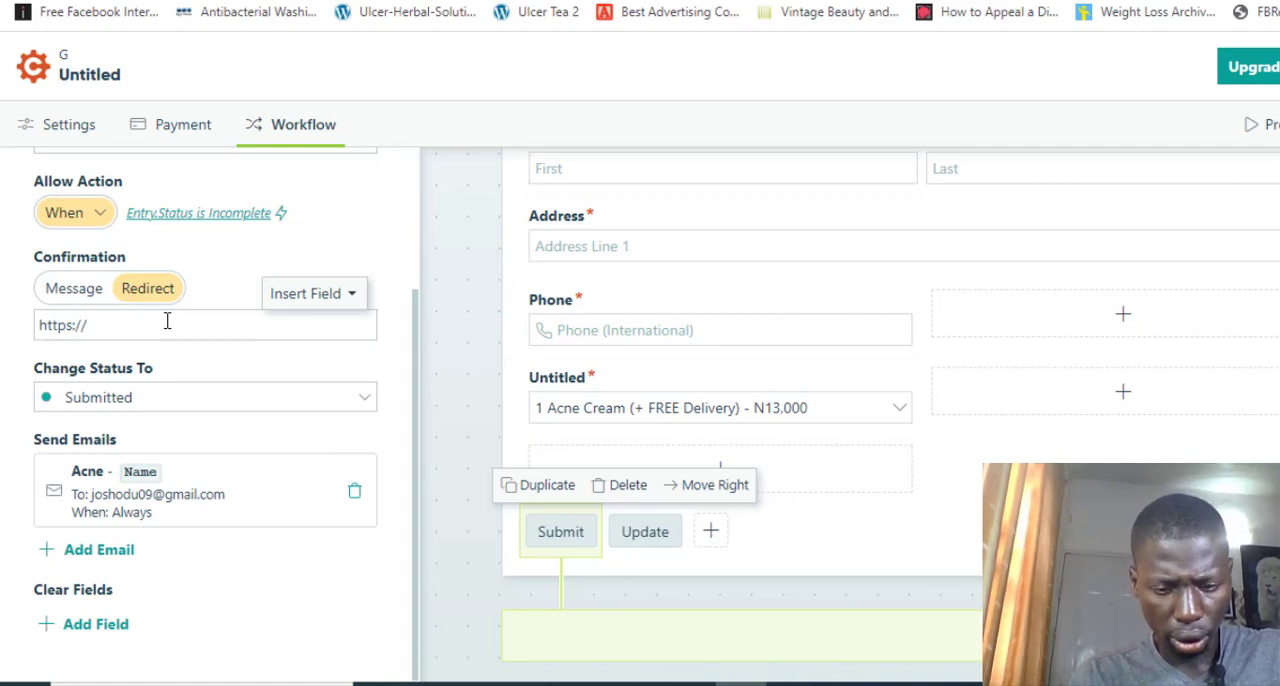
type("myweb")
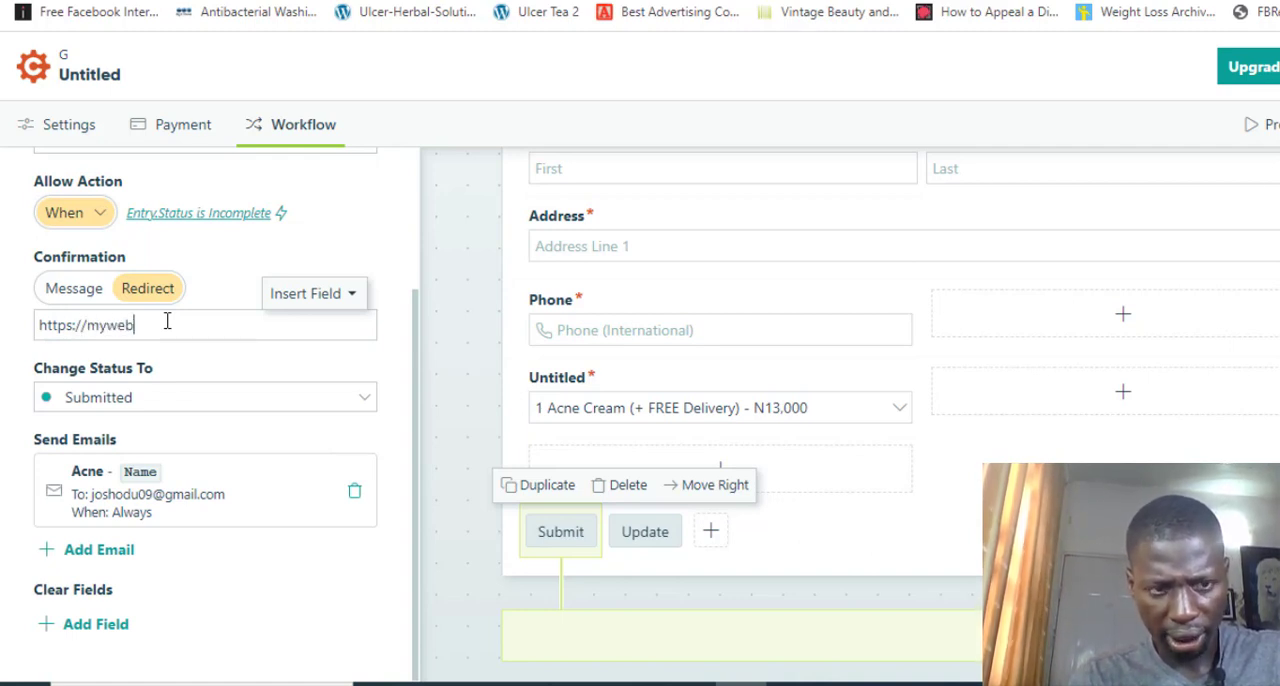
type("site.com")
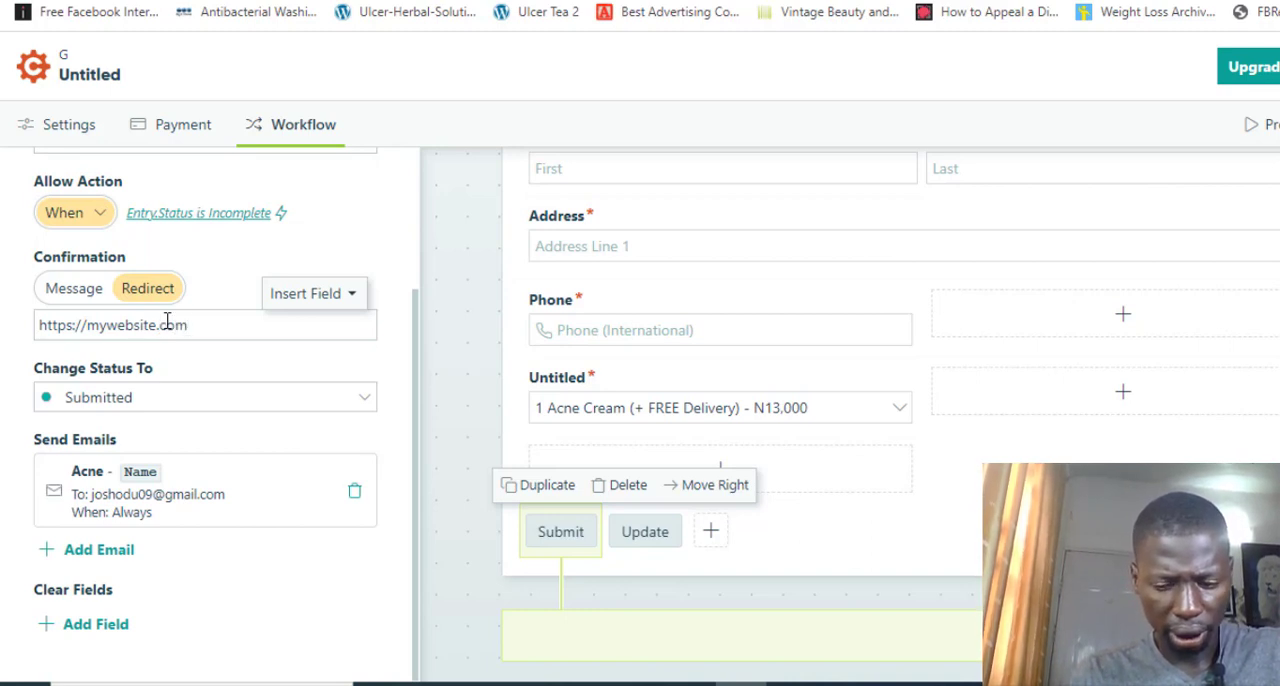
type("/tha")
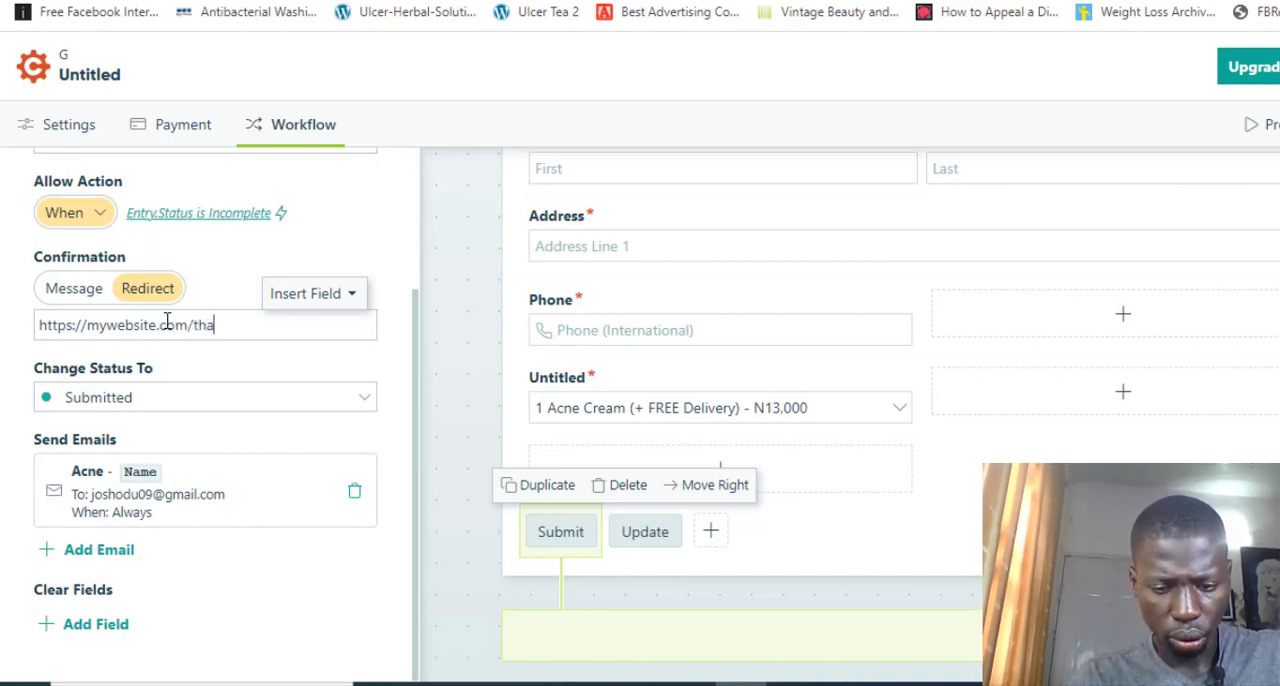
type("nkyou")
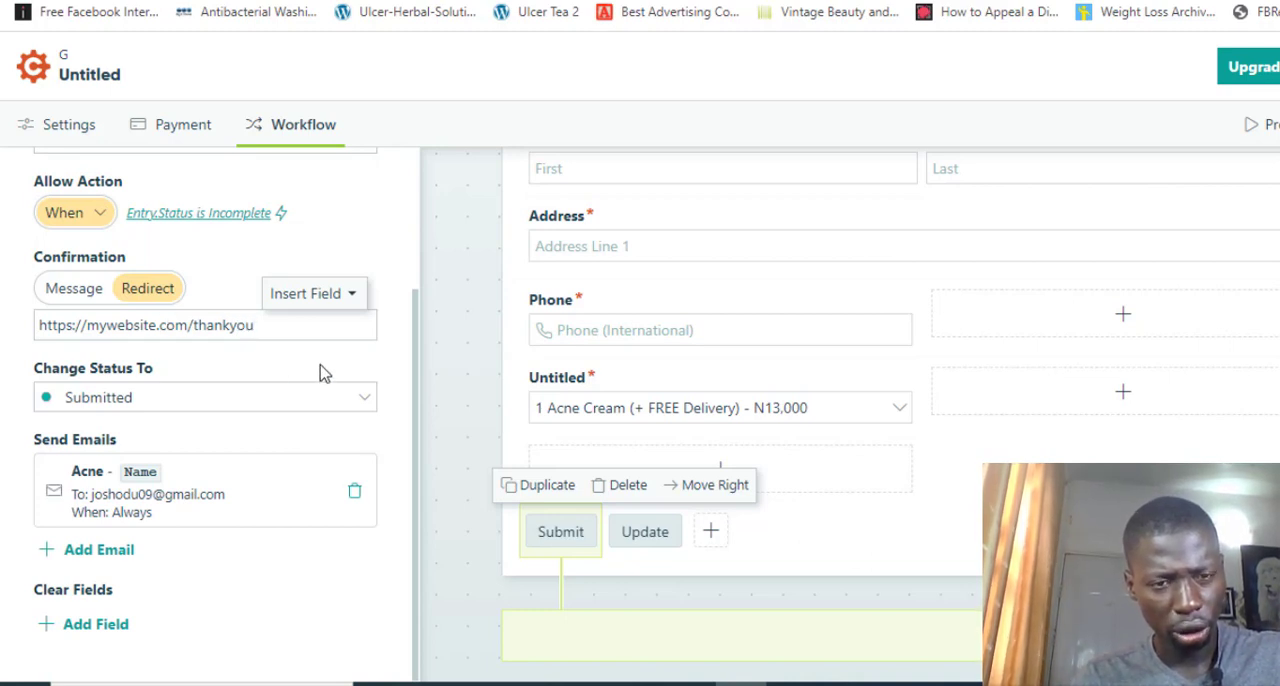
Review the sender and recipient addresses in the Submit action's notification email, then close its settings
left_click_drag(414, 354, 418, 324)
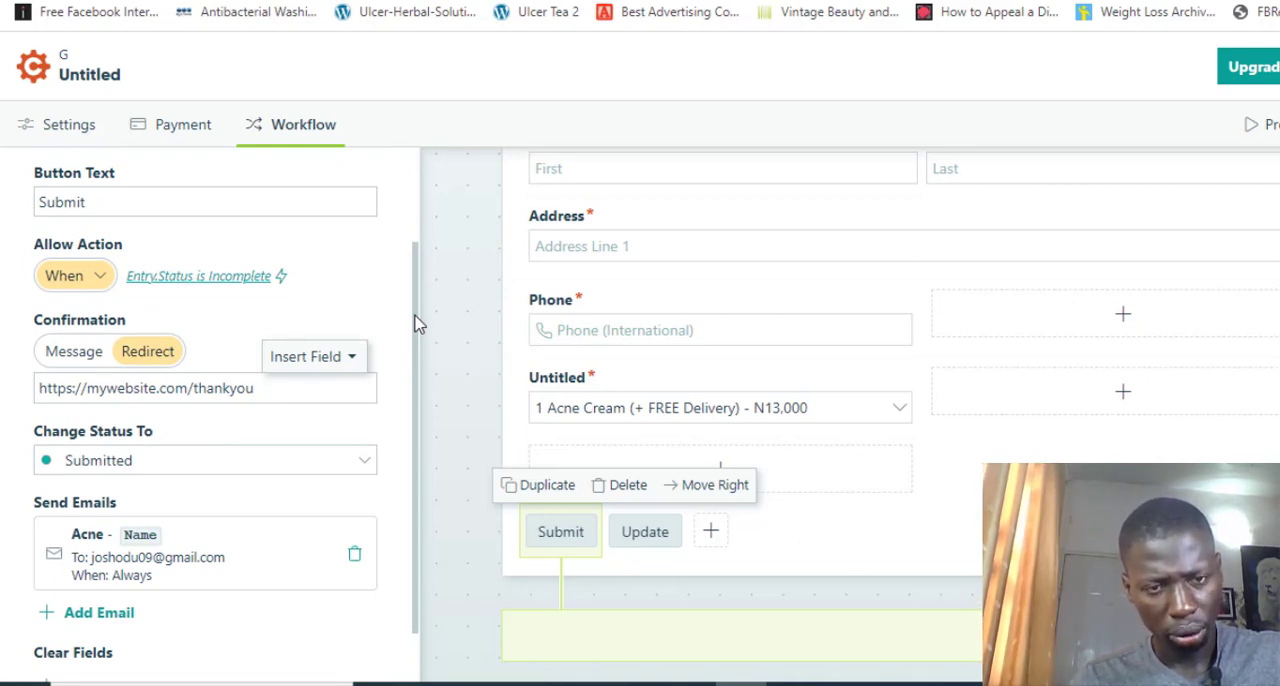
left_click_drag(418, 324, 423, 388)
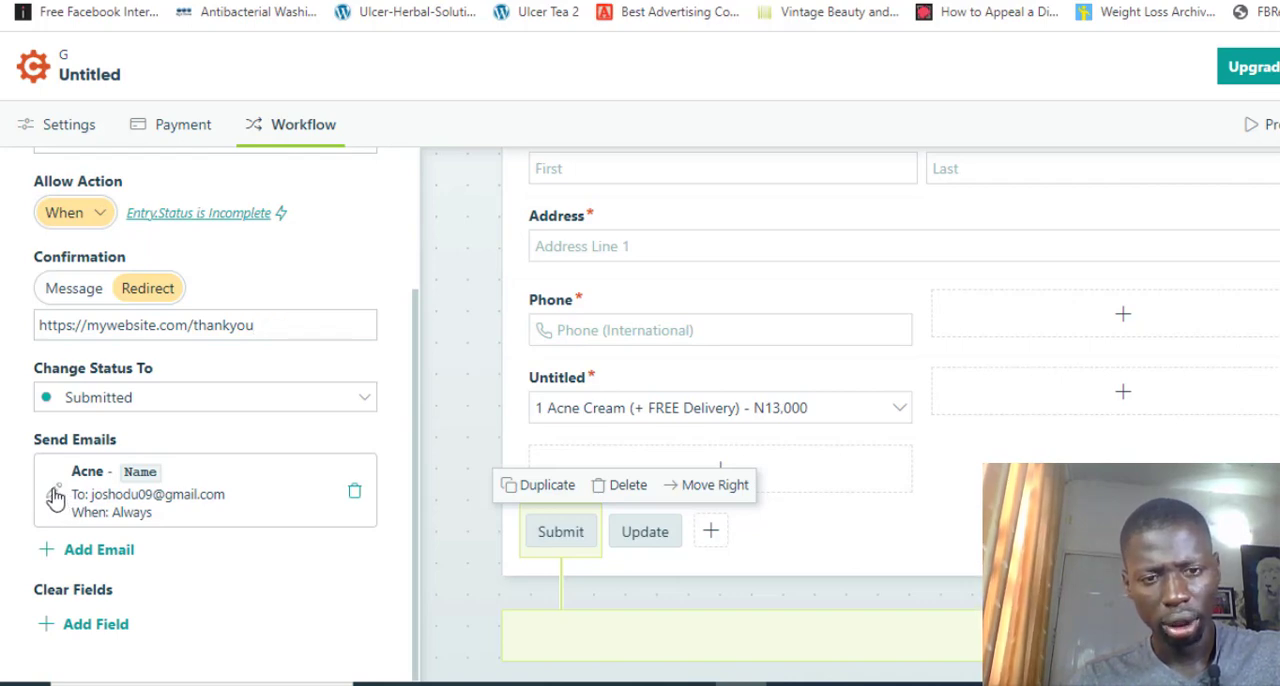
left_click(52, 493)
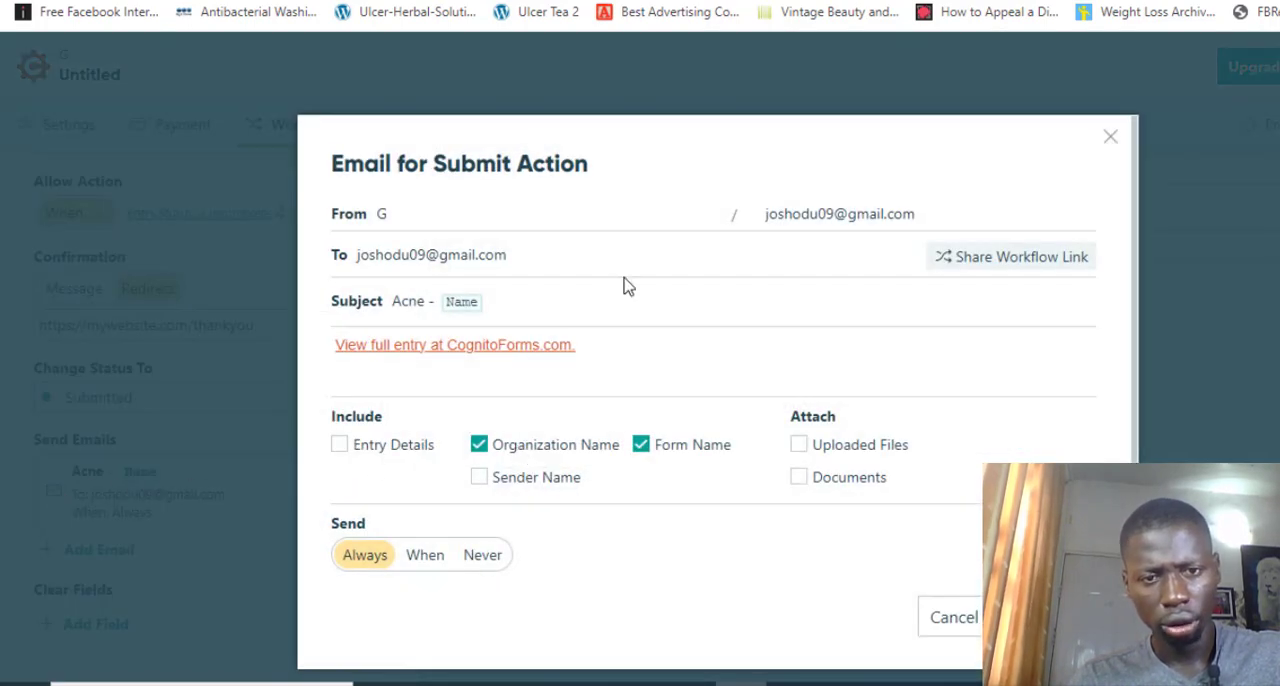
left_click(561, 268)
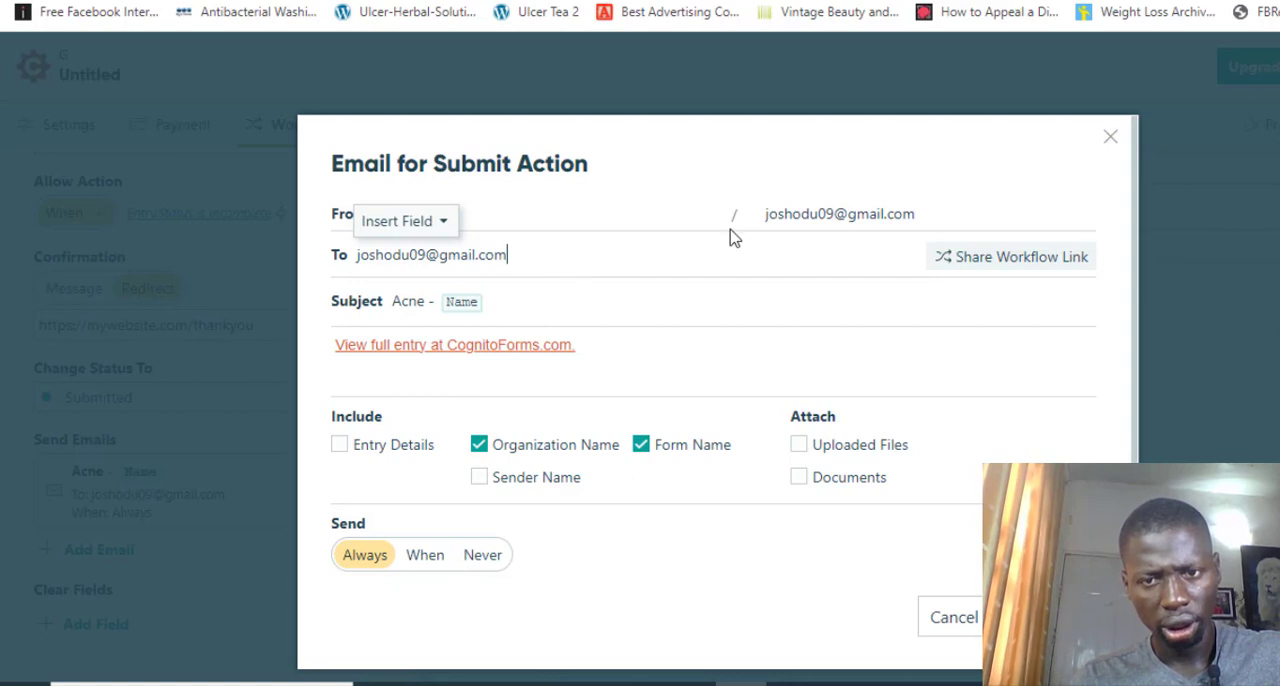
left_click(831, 223)
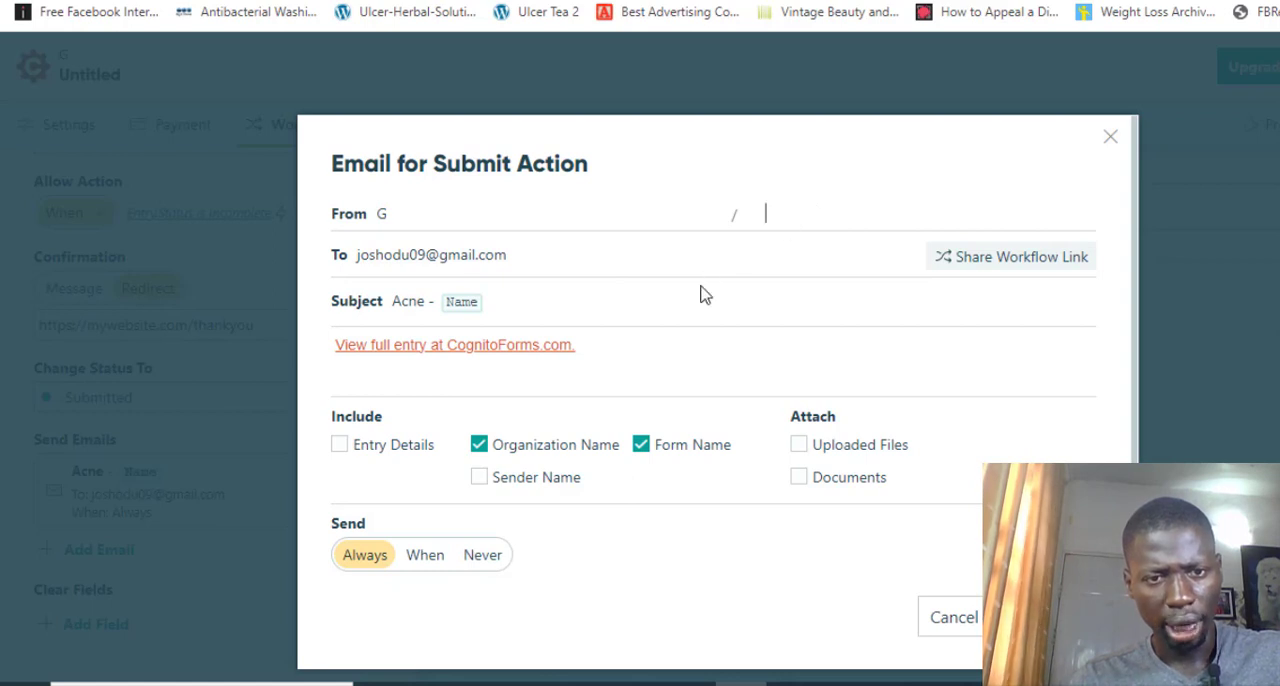
left_click(616, 263)
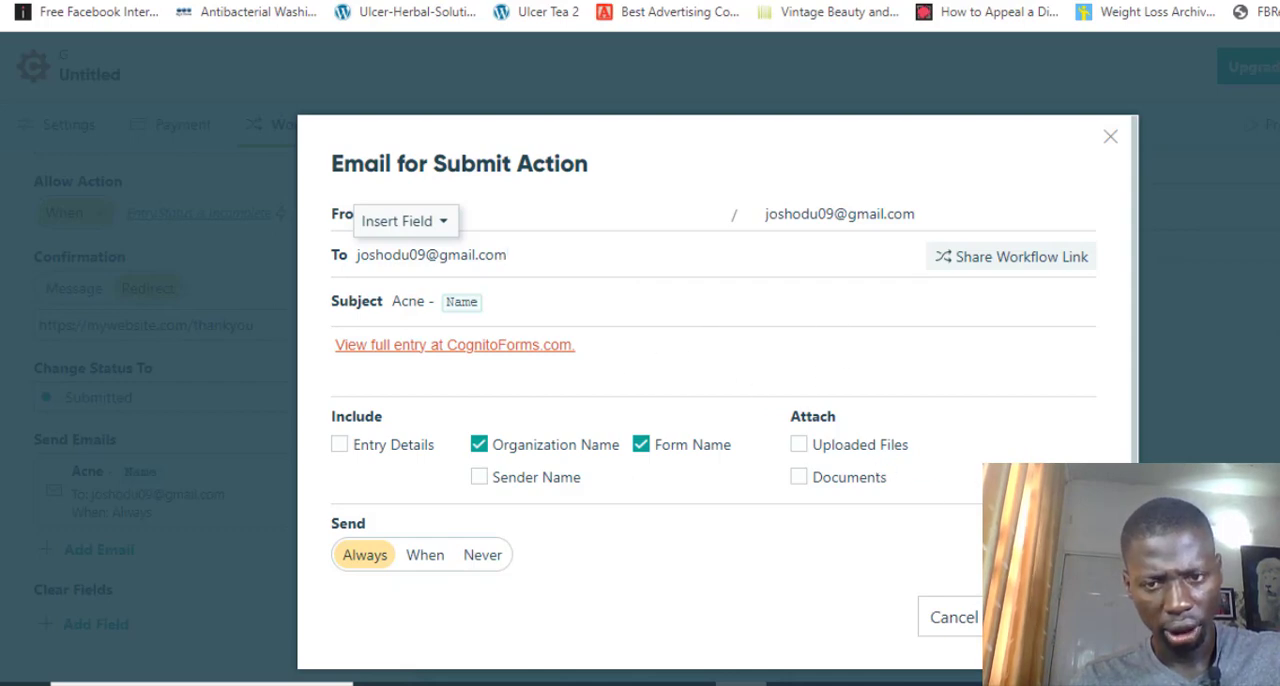
left_click(1048, 617)
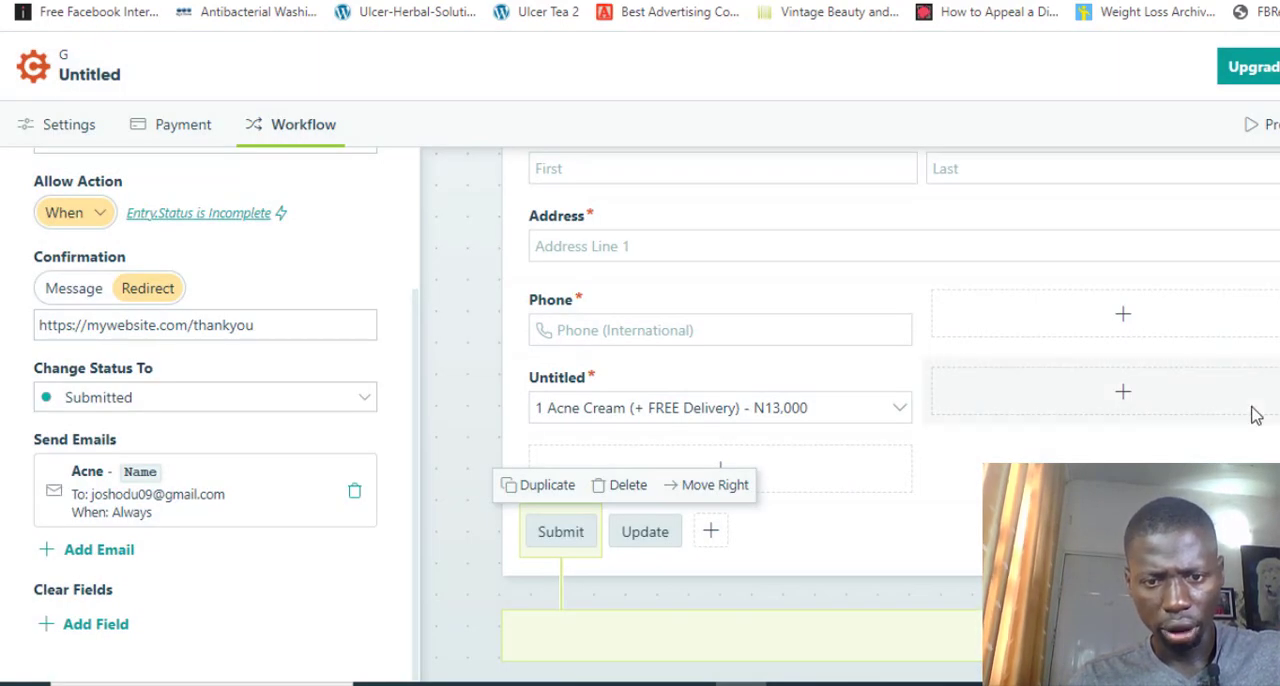
Delete the Update action from the form
left_click(645, 533)
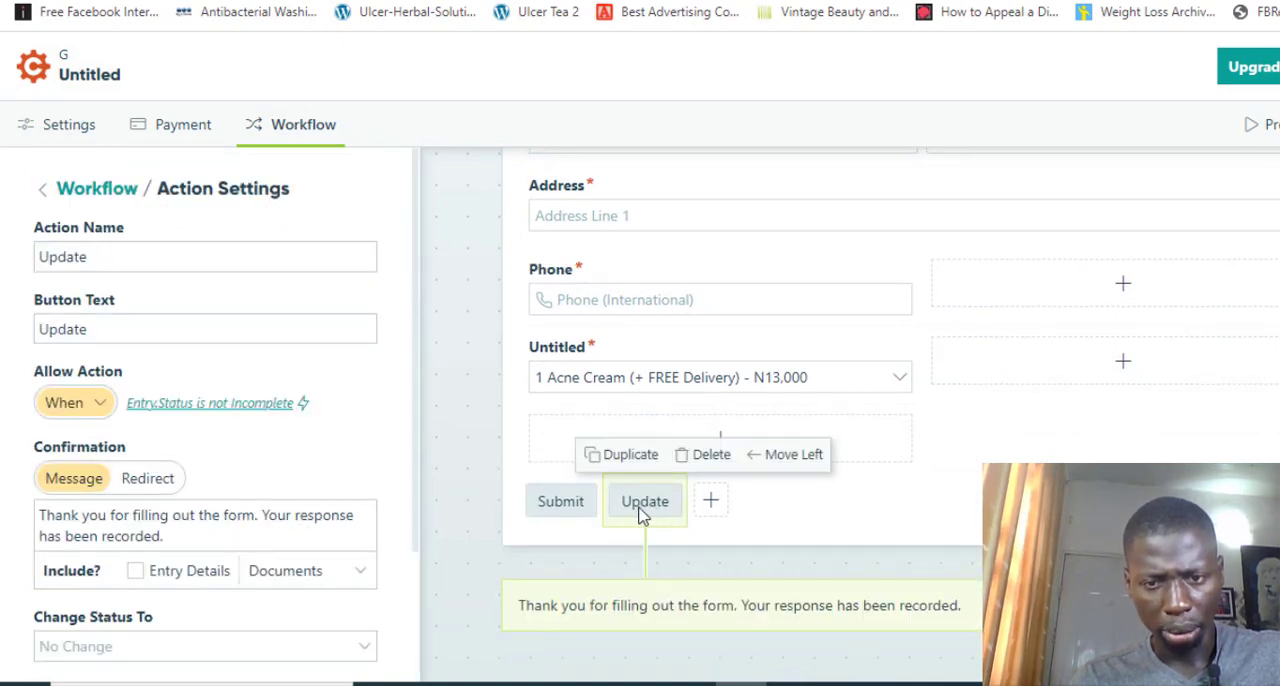
left_click(708, 460)
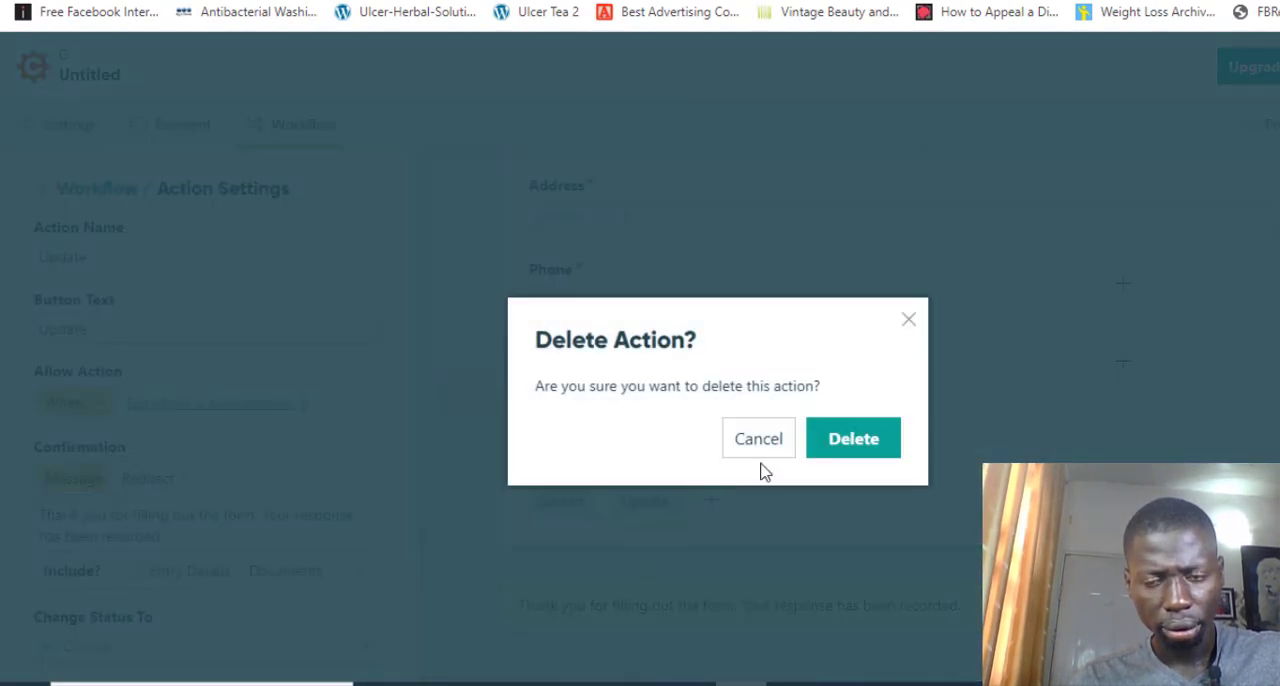
left_click(846, 449)
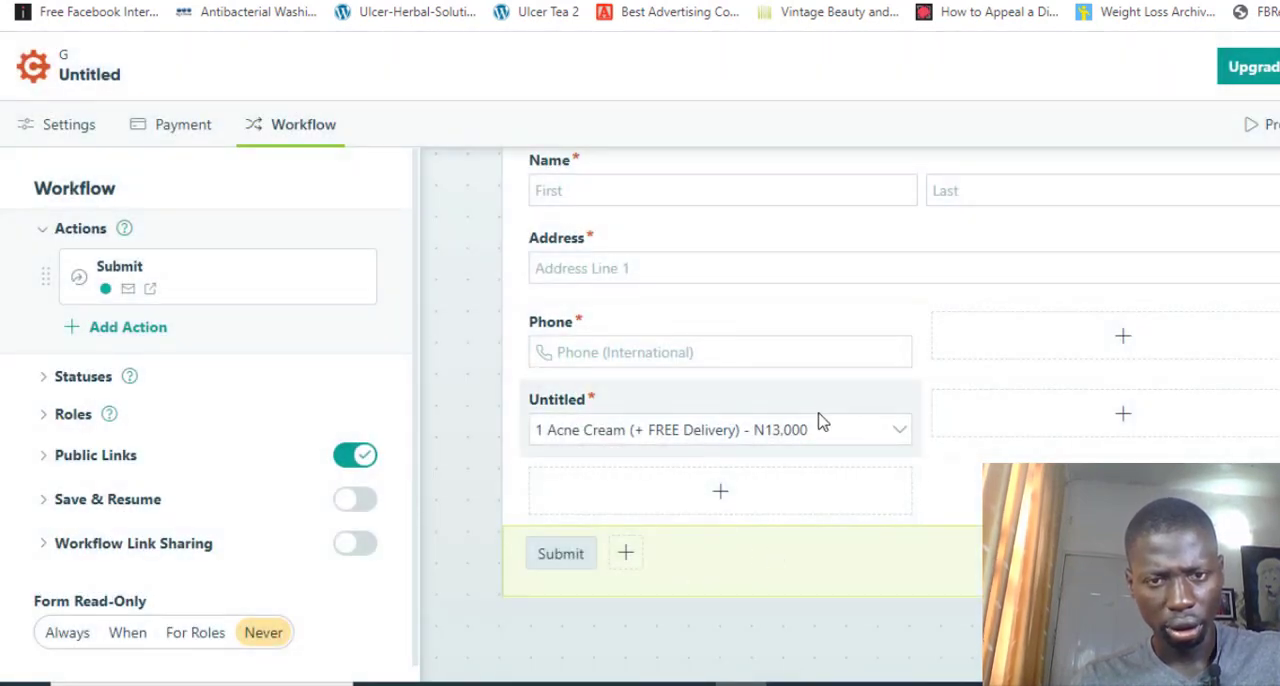
Preview the Acne form and look through its fields from the name to the submit button
scroll(820, 421, "up", 2)
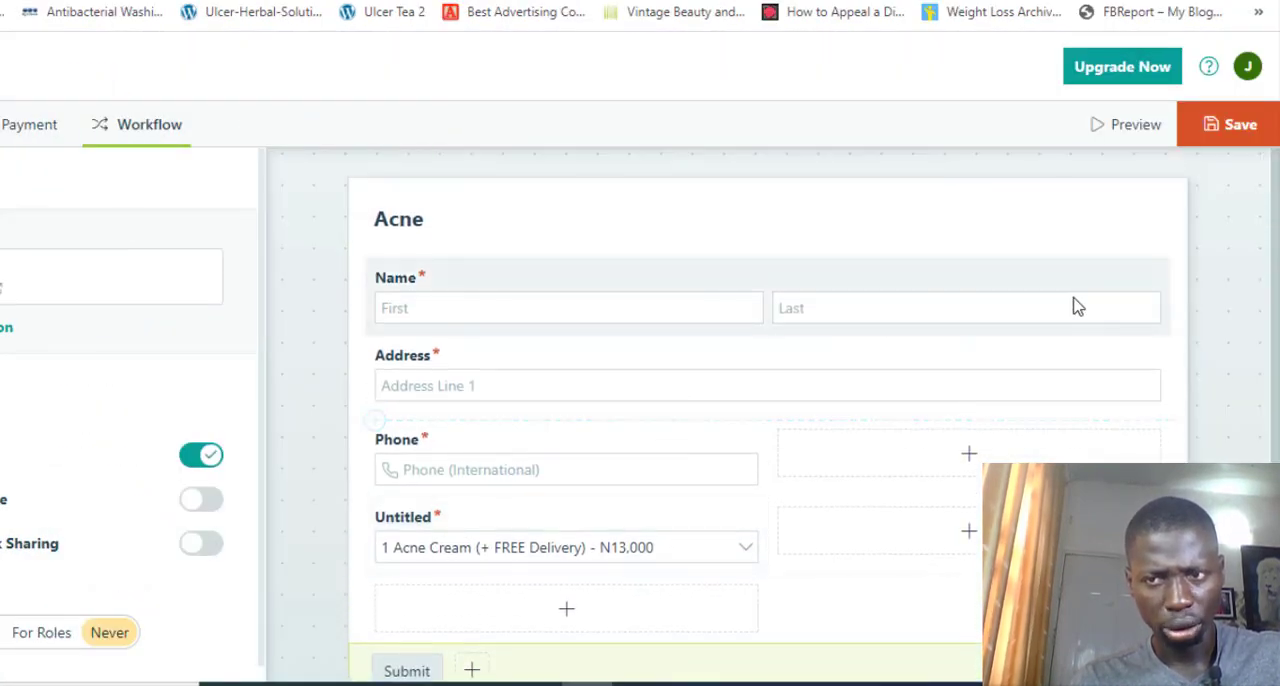
left_click(1141, 124)
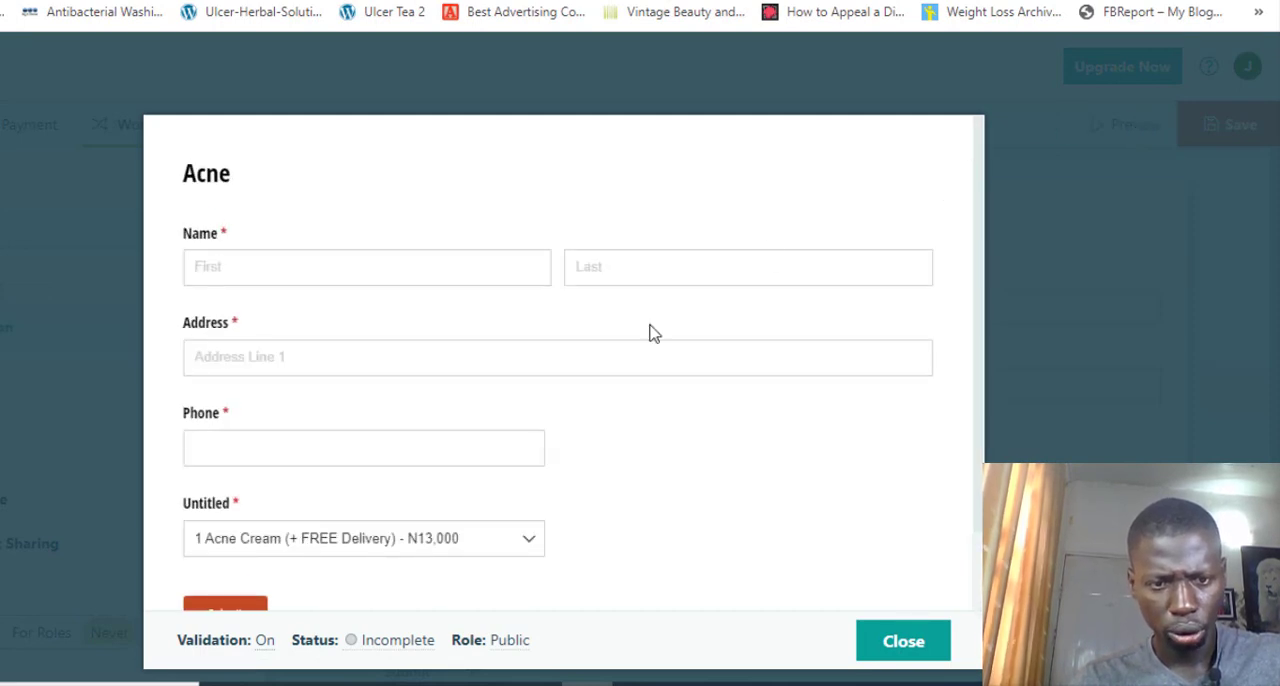
scroll(650, 333, "down", 1)
scroll(650, 333, "up", 1)
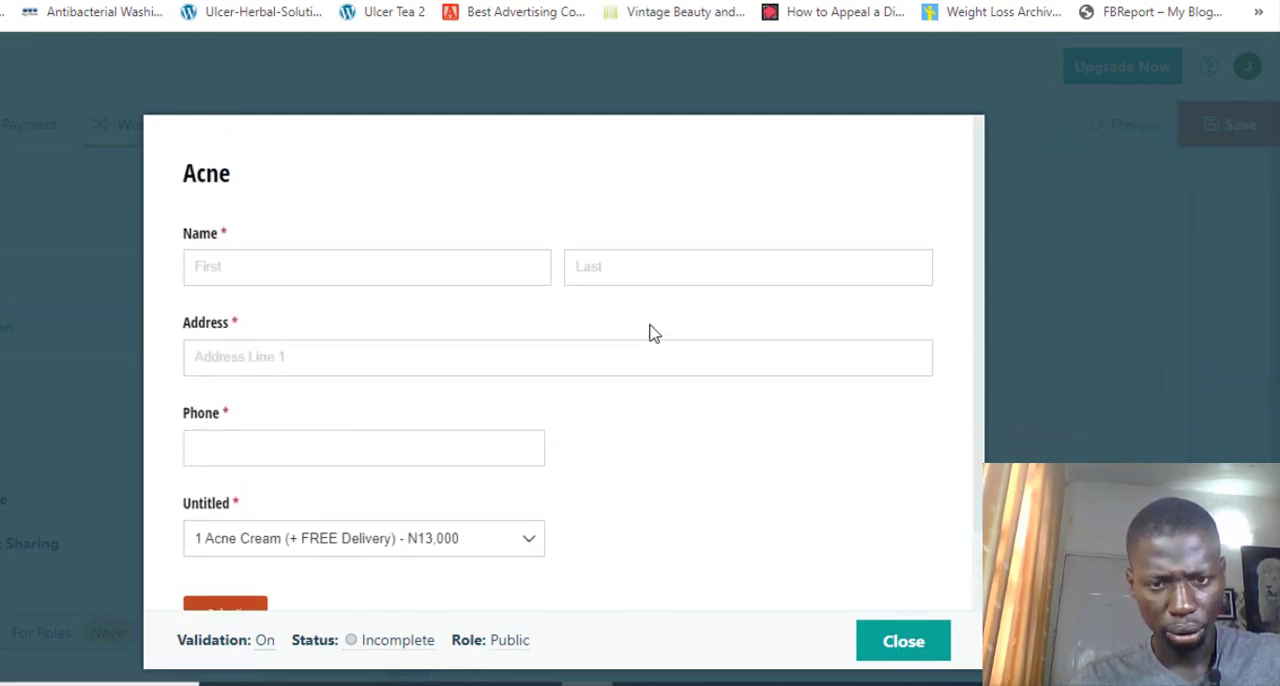
Look through the Acne form preview and its package options with prices, then close the preview
scroll(650, 333, "down", 1)
scroll(650, 333, "up", 1)
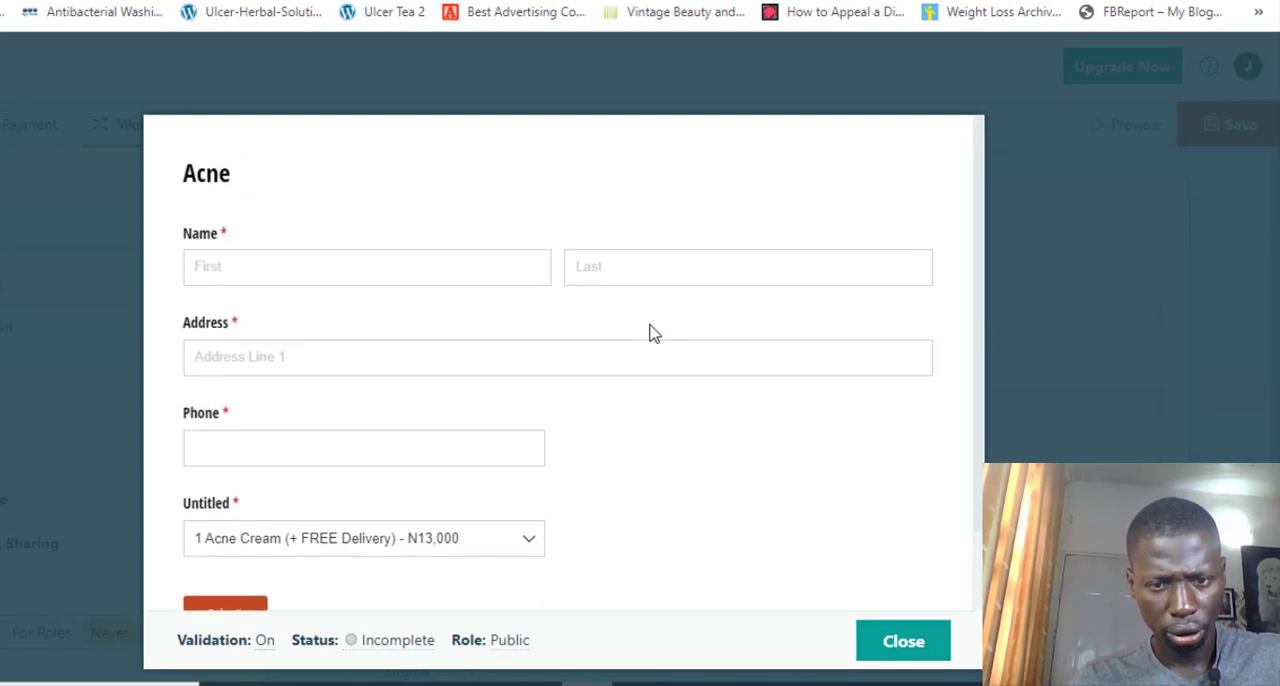
left_click(530, 554)
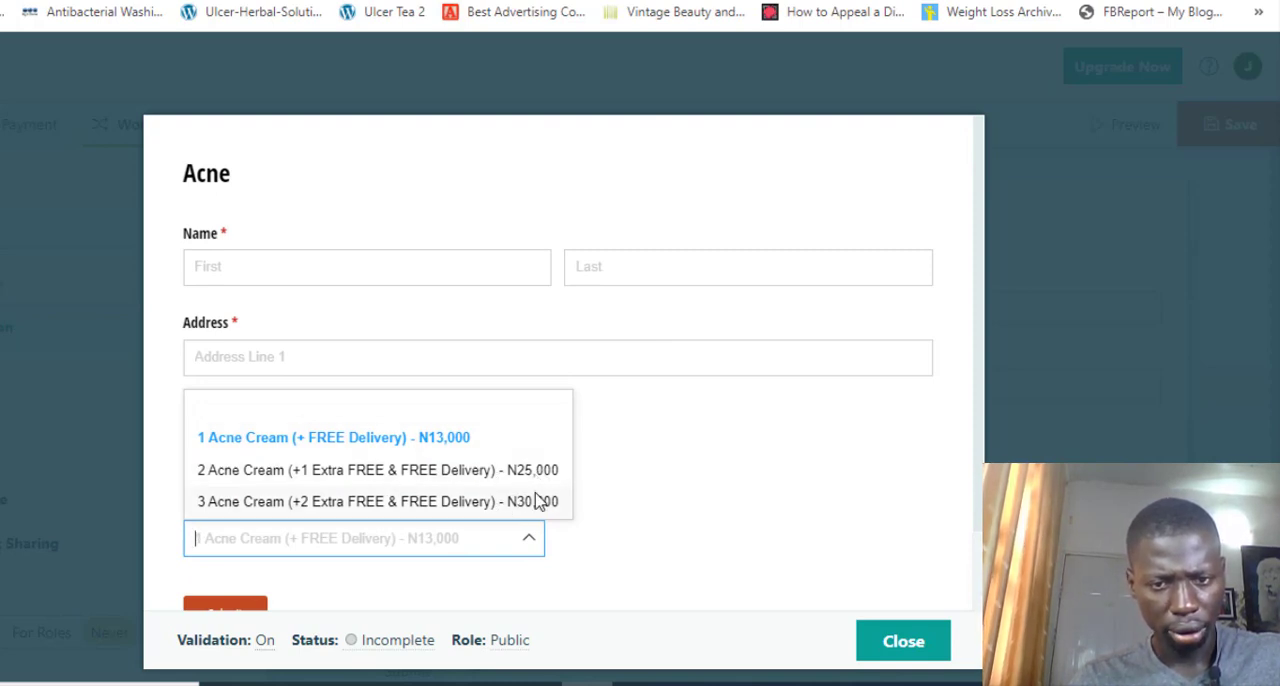
left_click(666, 496)
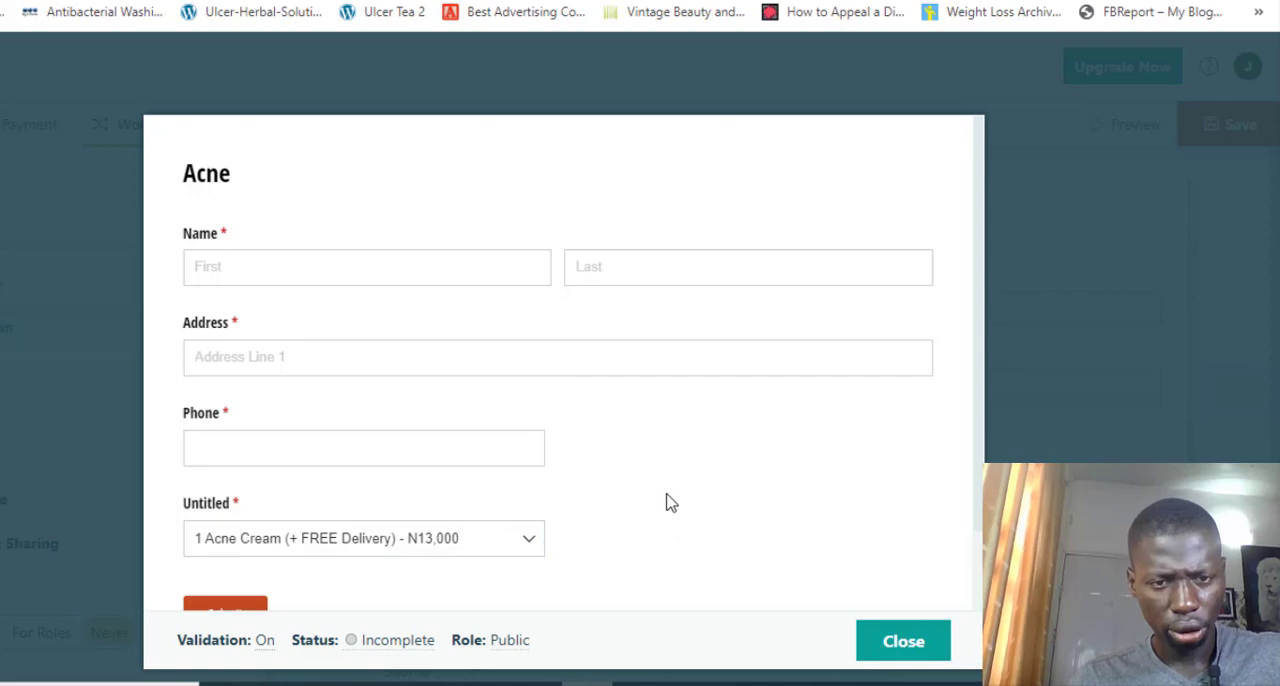
left_click(926, 655)
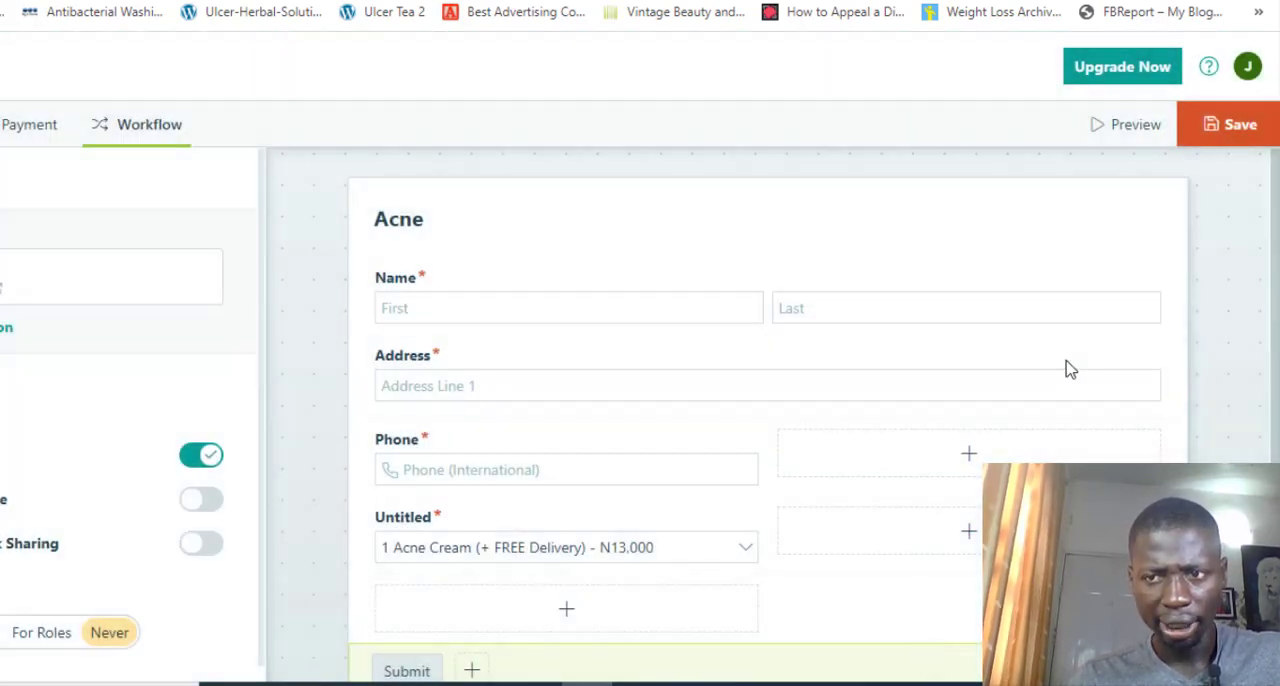
Save the Acne form and copy its Seamless embed code from the publishing page
left_click(1236, 134)
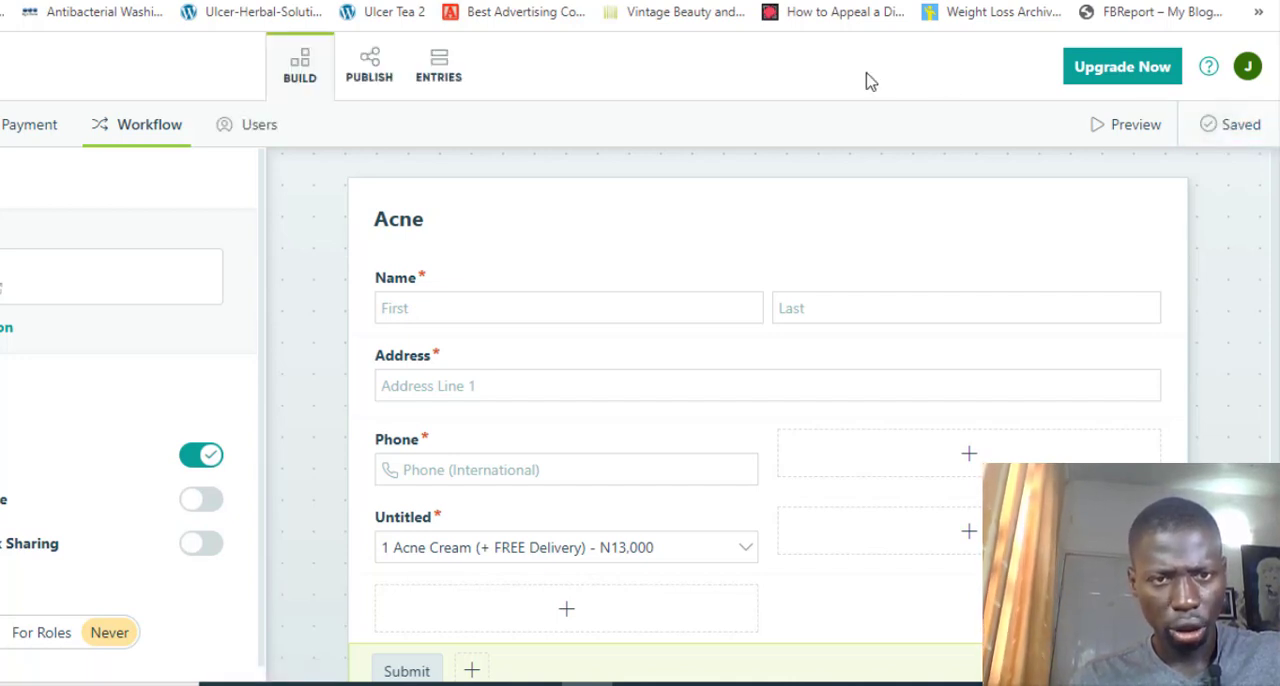
left_click(380, 84)
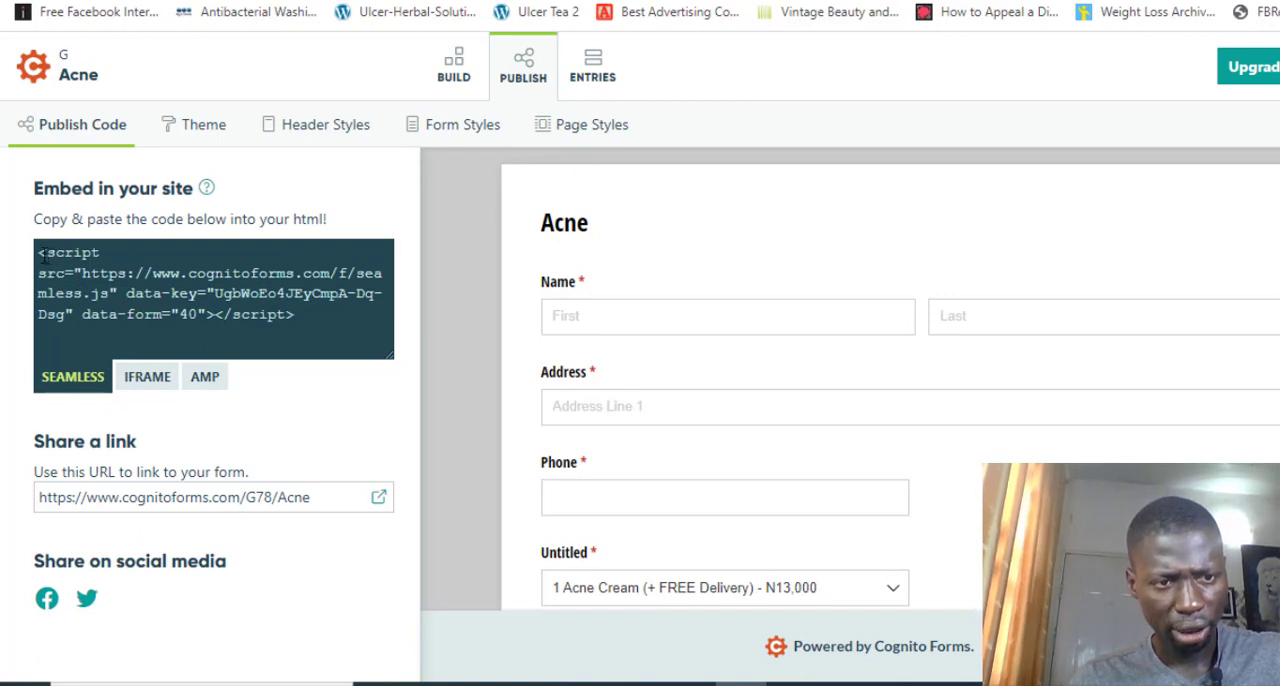
left_click_drag(40, 252, 327, 318)
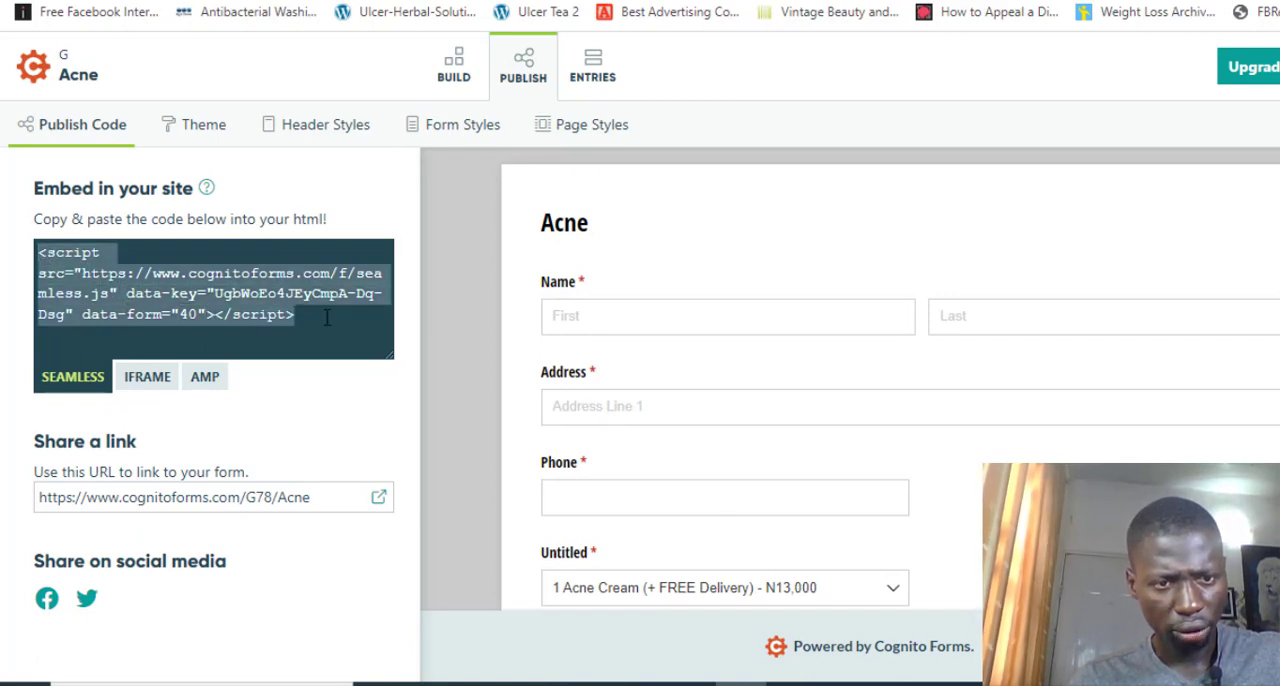
right_click(256, 297)
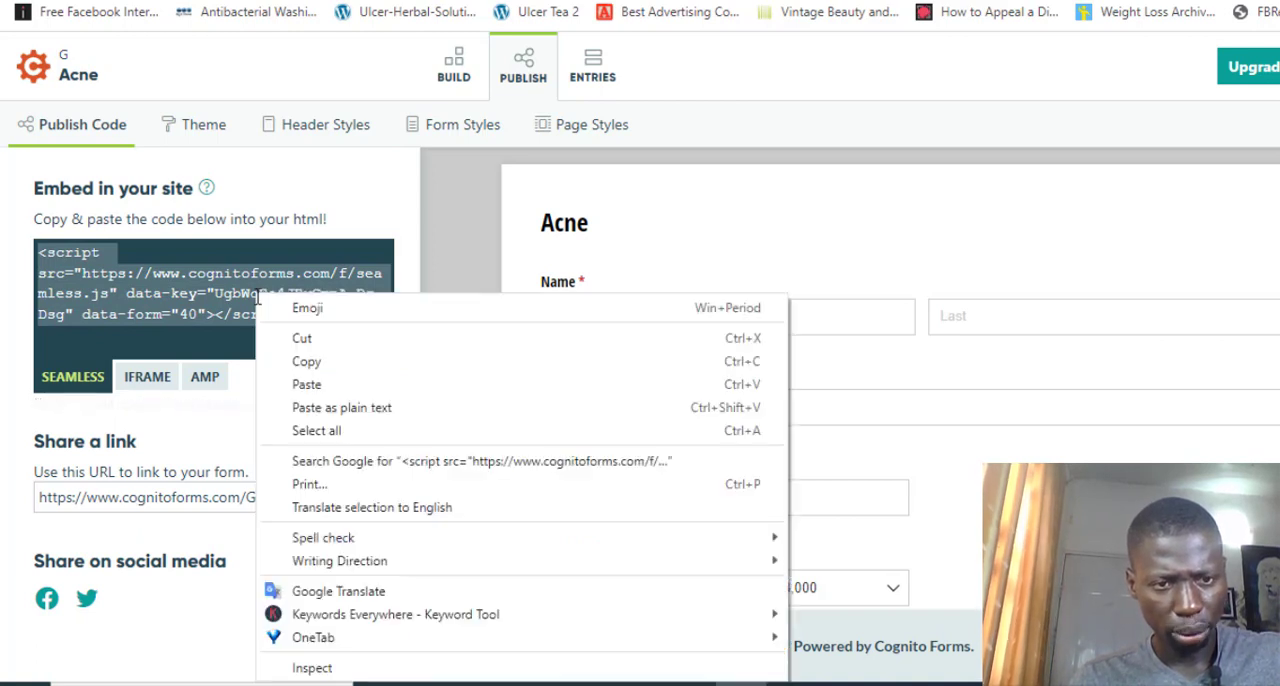
left_click(302, 364)
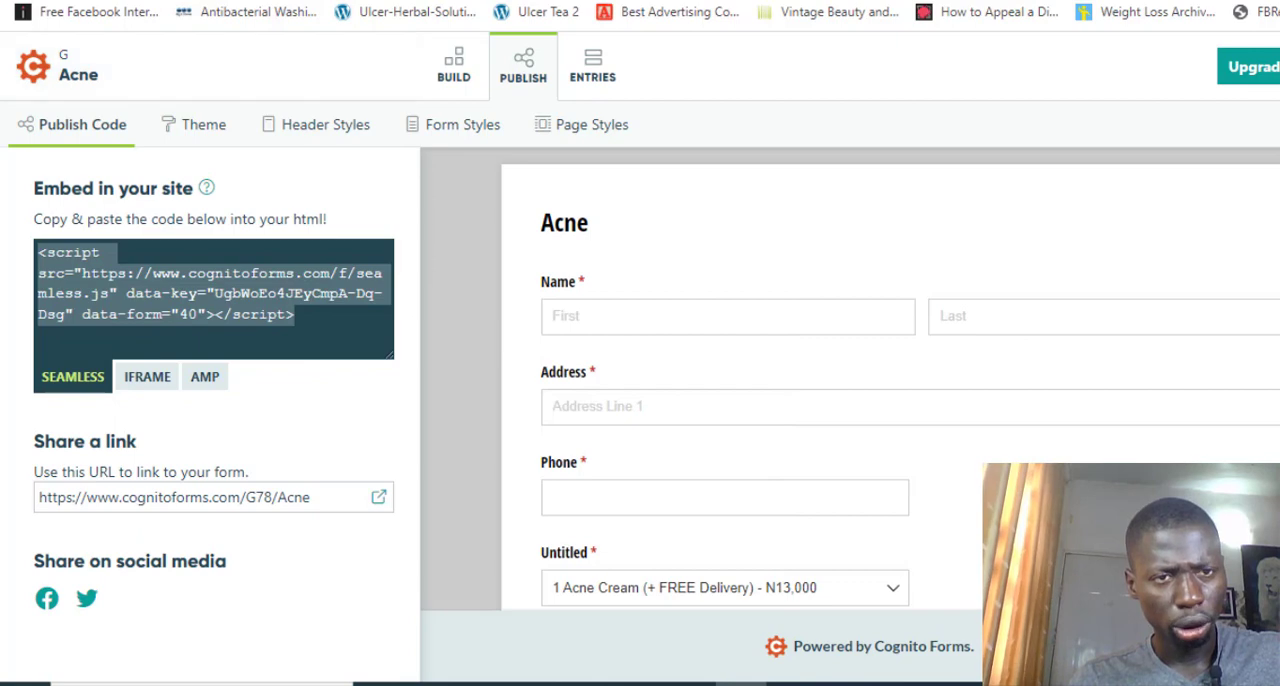
Look over the thank-you page in Elementor from the congratulations heading to the footer, then return to Cognito Forms
left_click(240, 1)
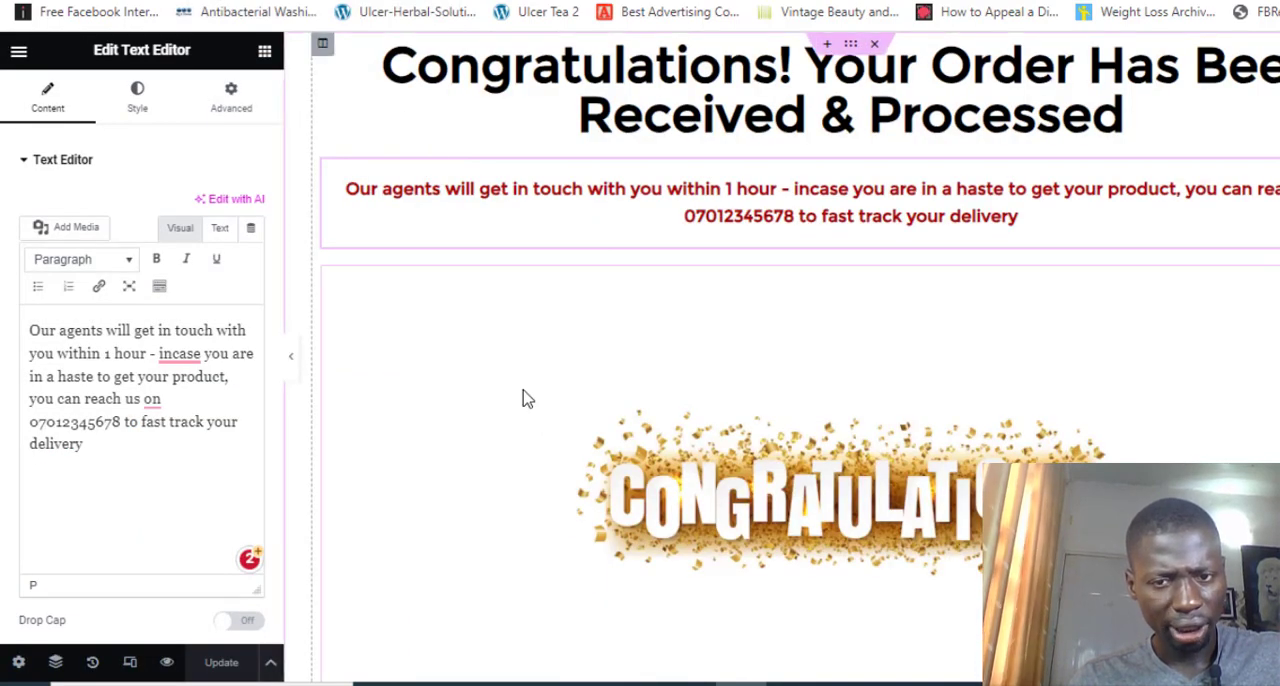
scroll(528, 399, "down", 3)
scroll(528, 399, "up", 3)
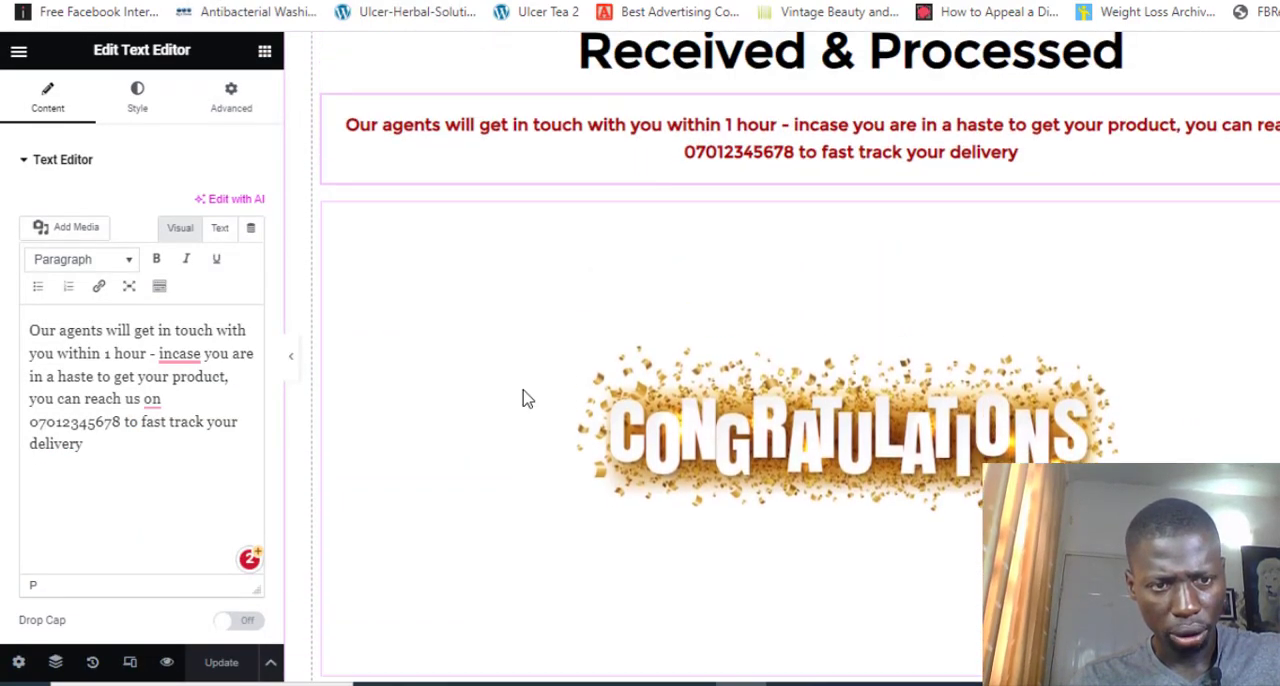
scroll(528, 399, "down", 3)
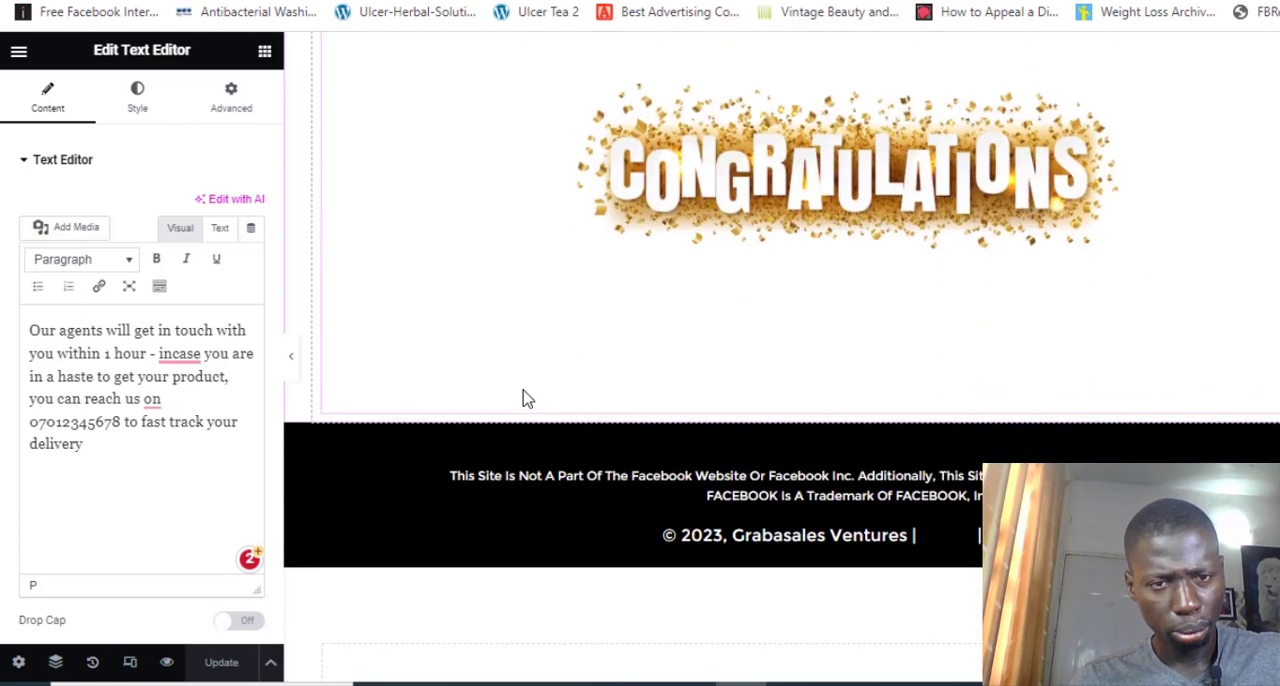
left_click(390, 1)
left_click(288, 1)
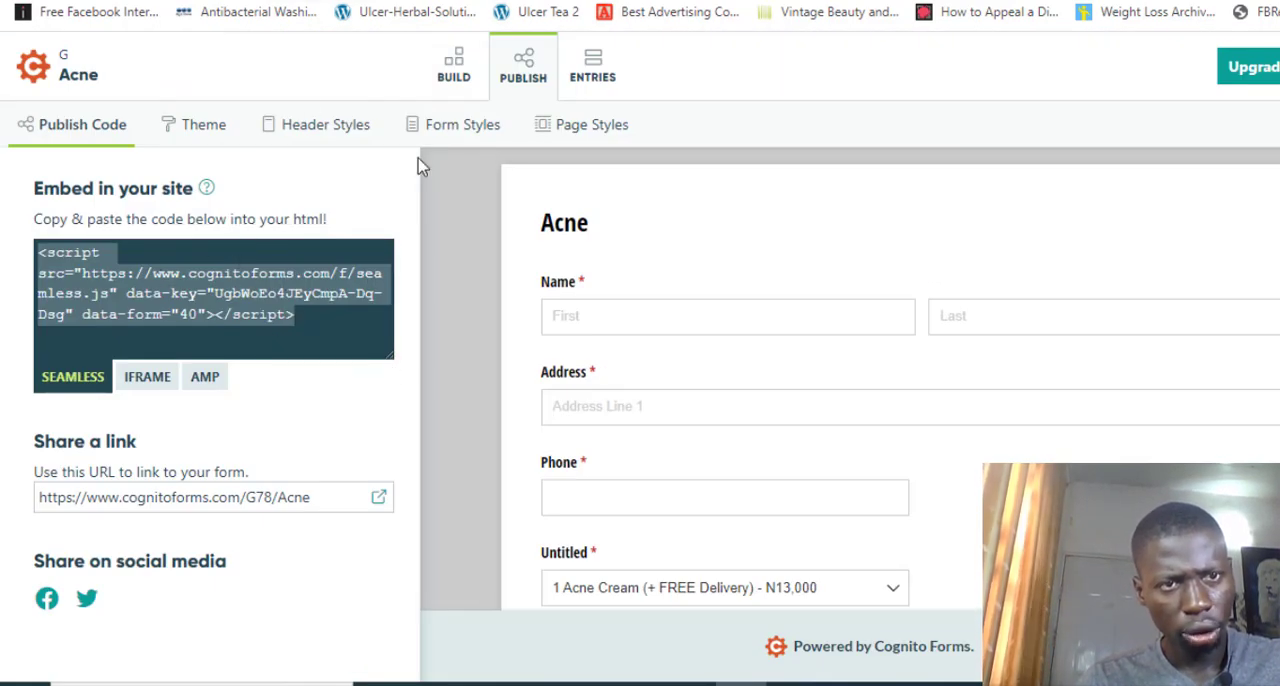
In the Elementor sales page, replace the code of the HTML widget above the final order deadline with the copied Acne form embed code
left_click(390, 1)
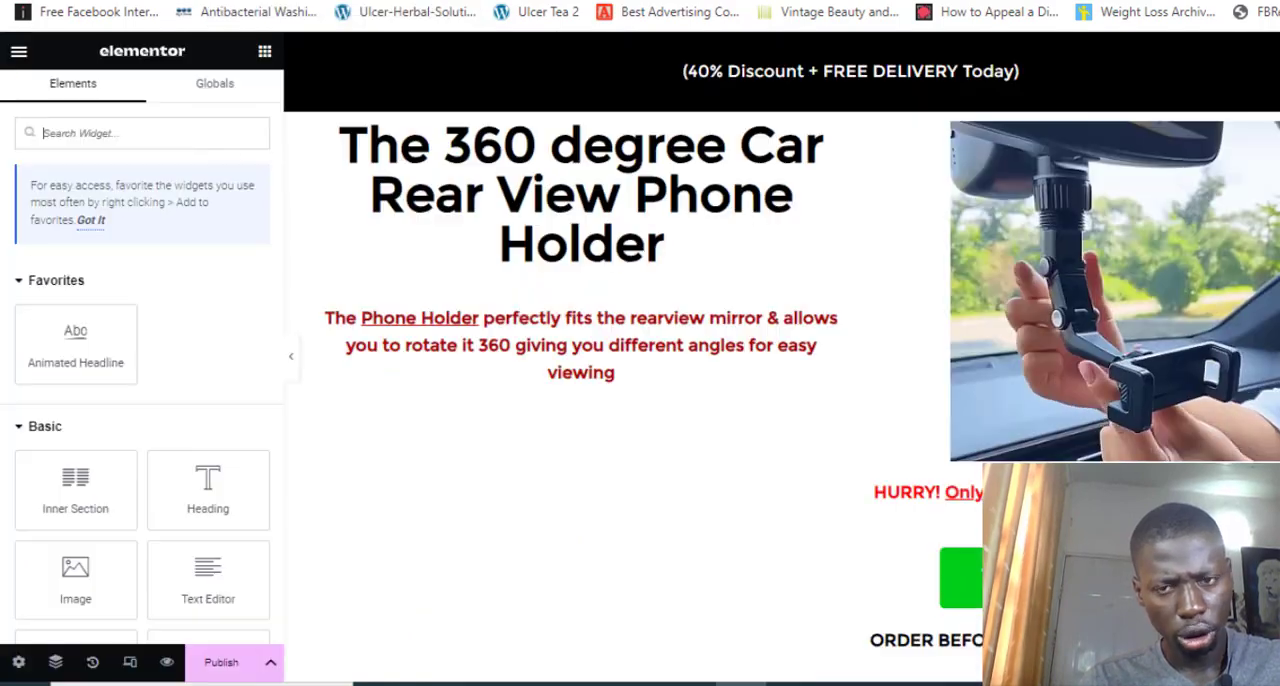
scroll(557, 397, "down", 2)
scroll(560, 397, "down", 12)
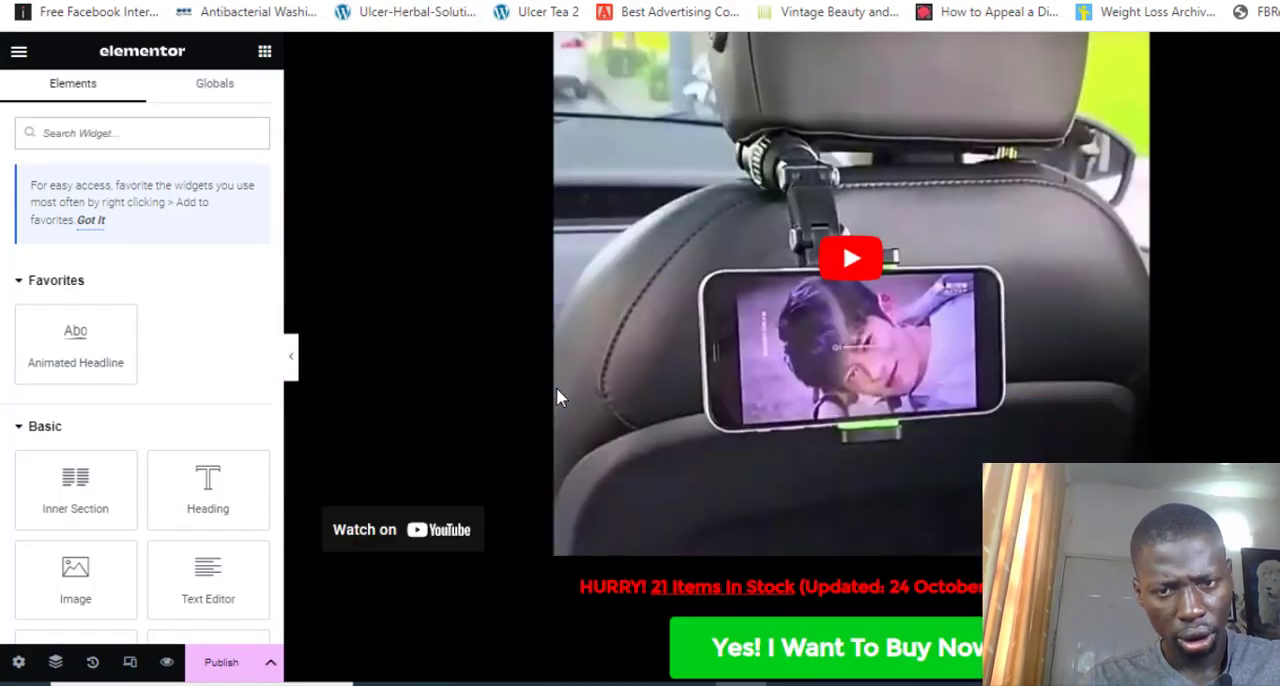
scroll(560, 397, "down", 15)
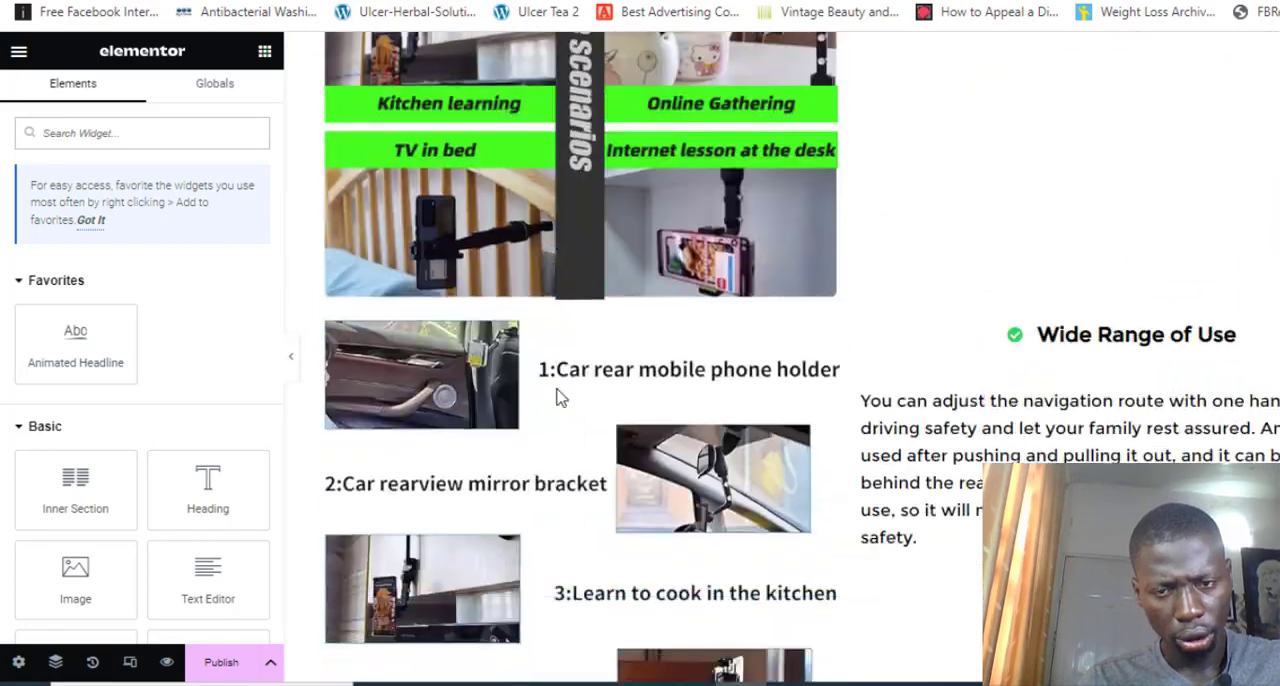
scroll(558, 397, "down", 10)
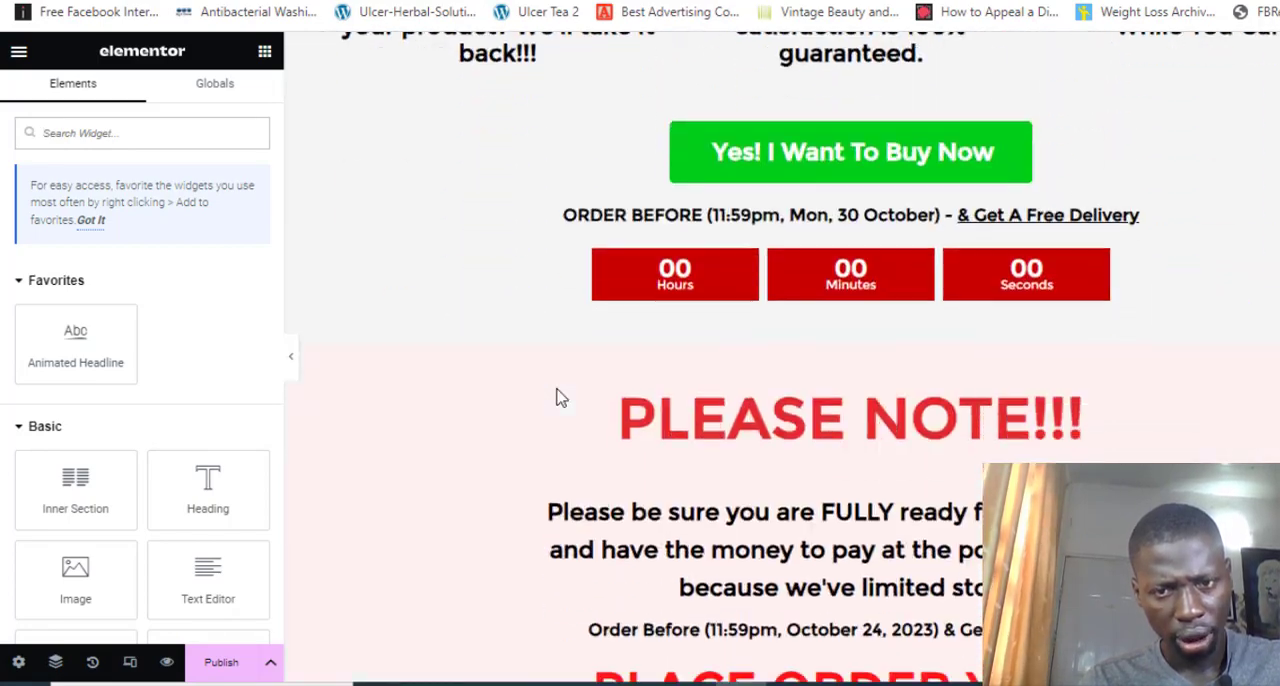
scroll(560, 397, "down", 1)
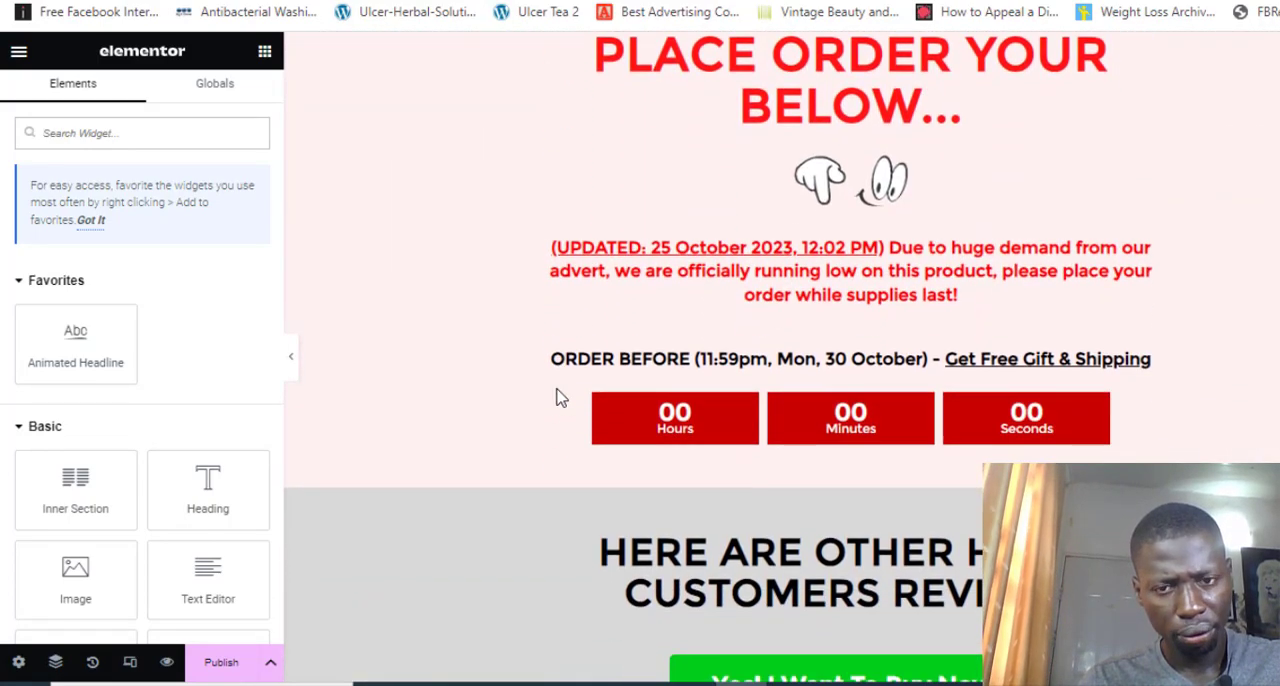
scroll(560, 397, "down", 1)
scroll(560, 397, "up", 1)
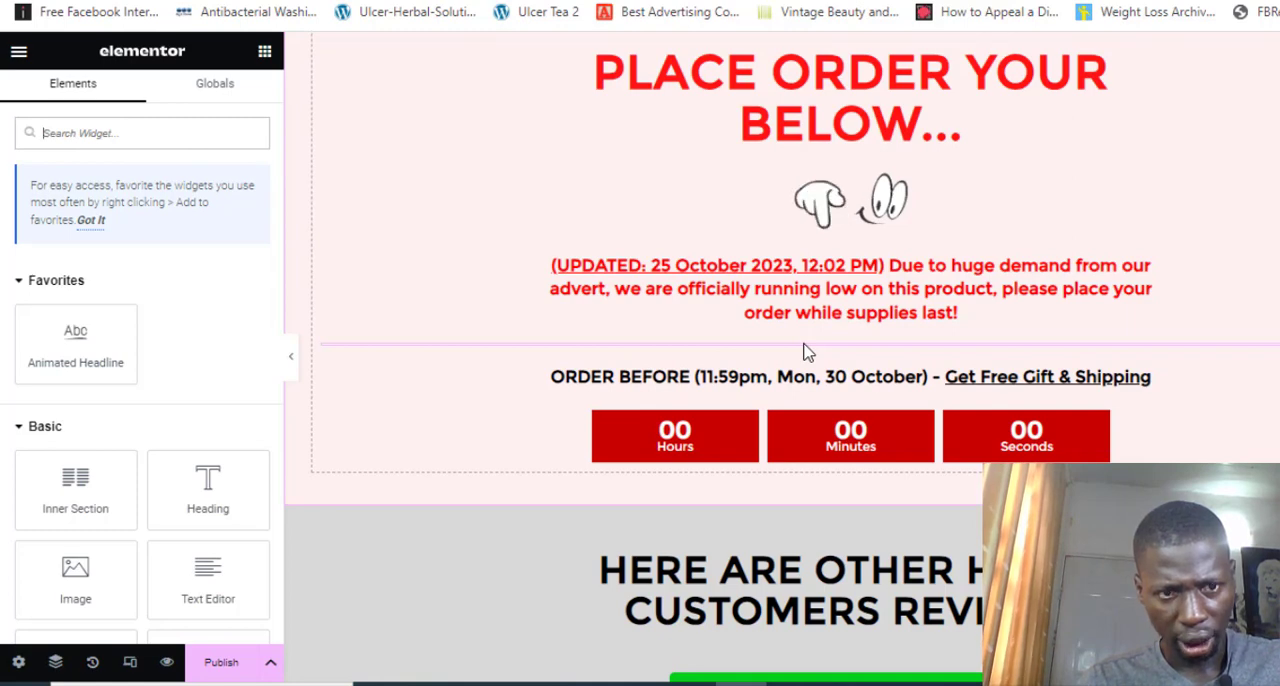
left_click(808, 350)
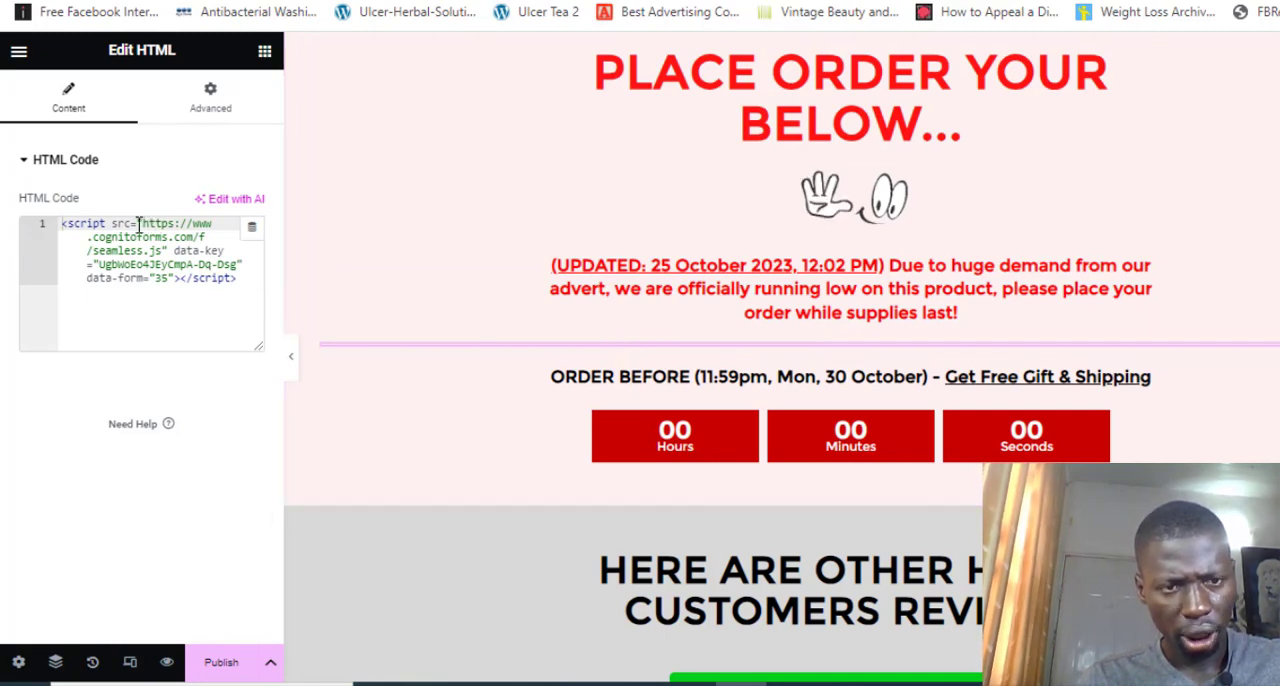
key("ctrl+a")
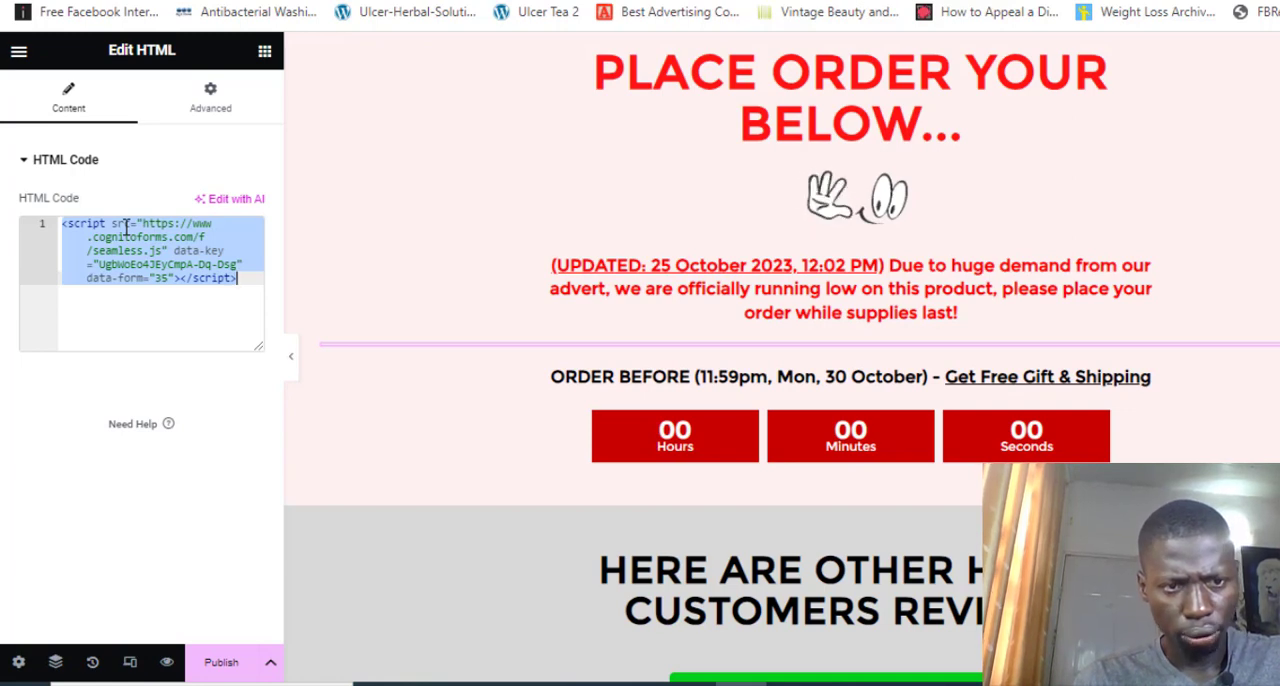
key("ctrl+v")
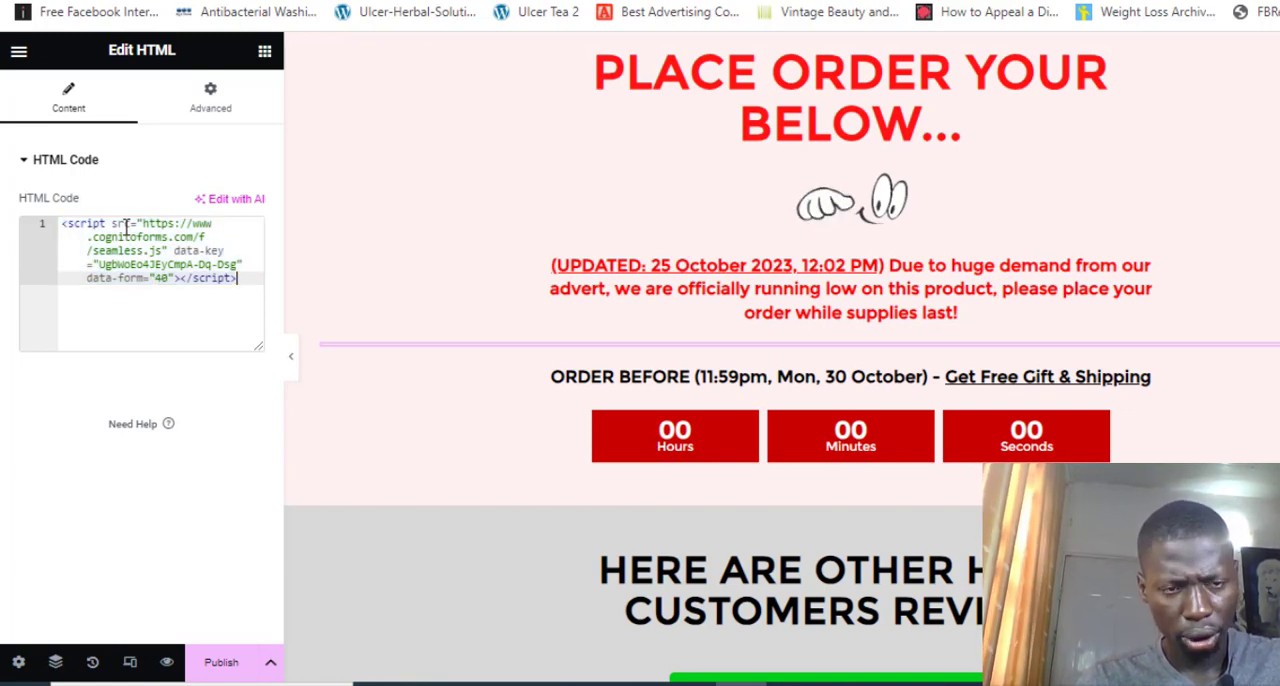
left_click(265, 55)
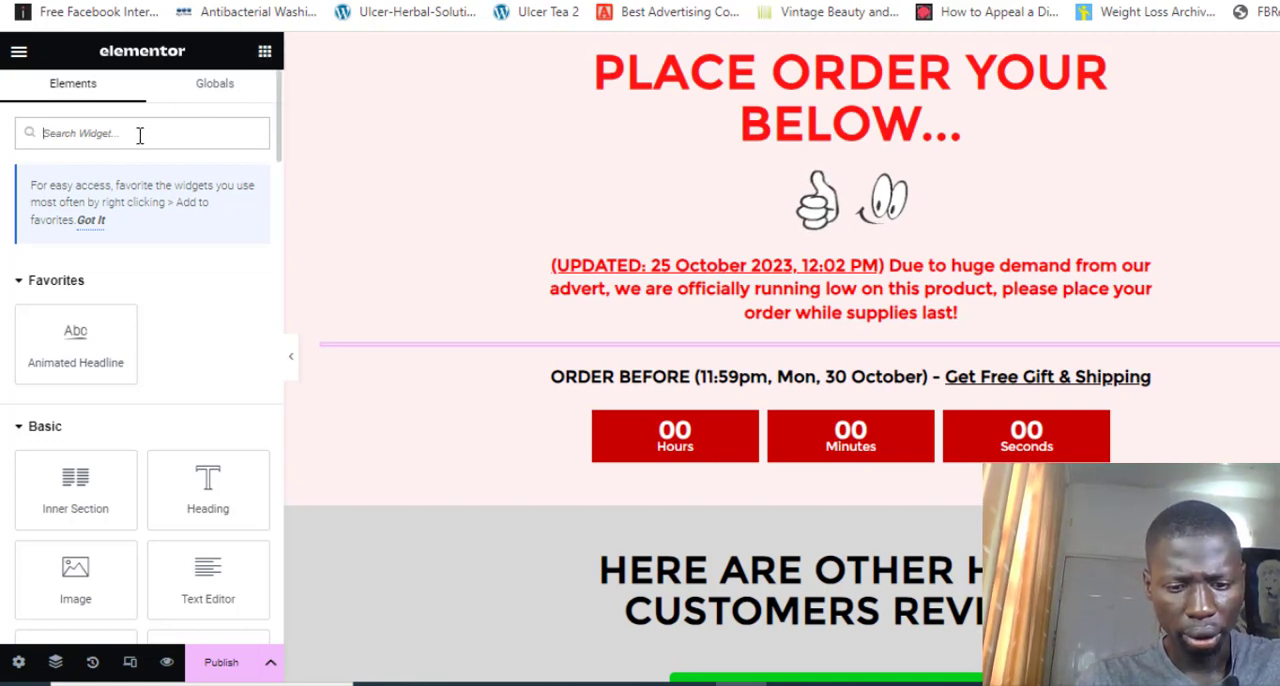
type("html")
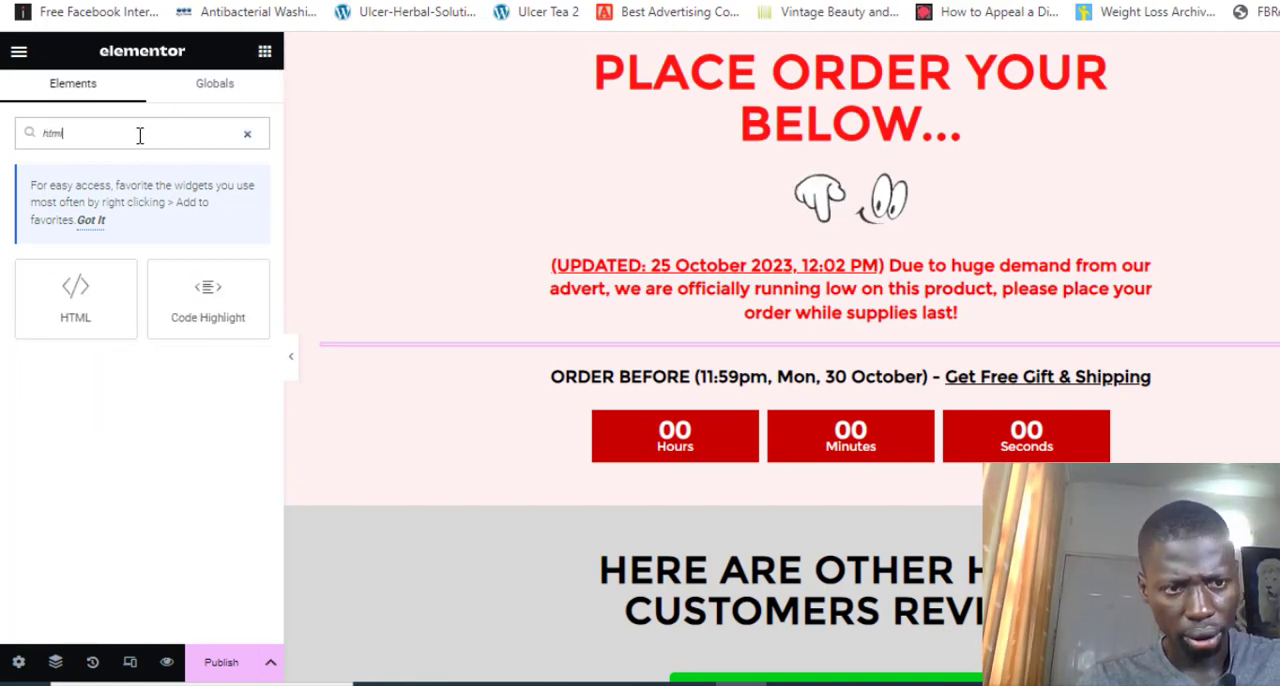
left_click_drag(75, 295, 710, 371)
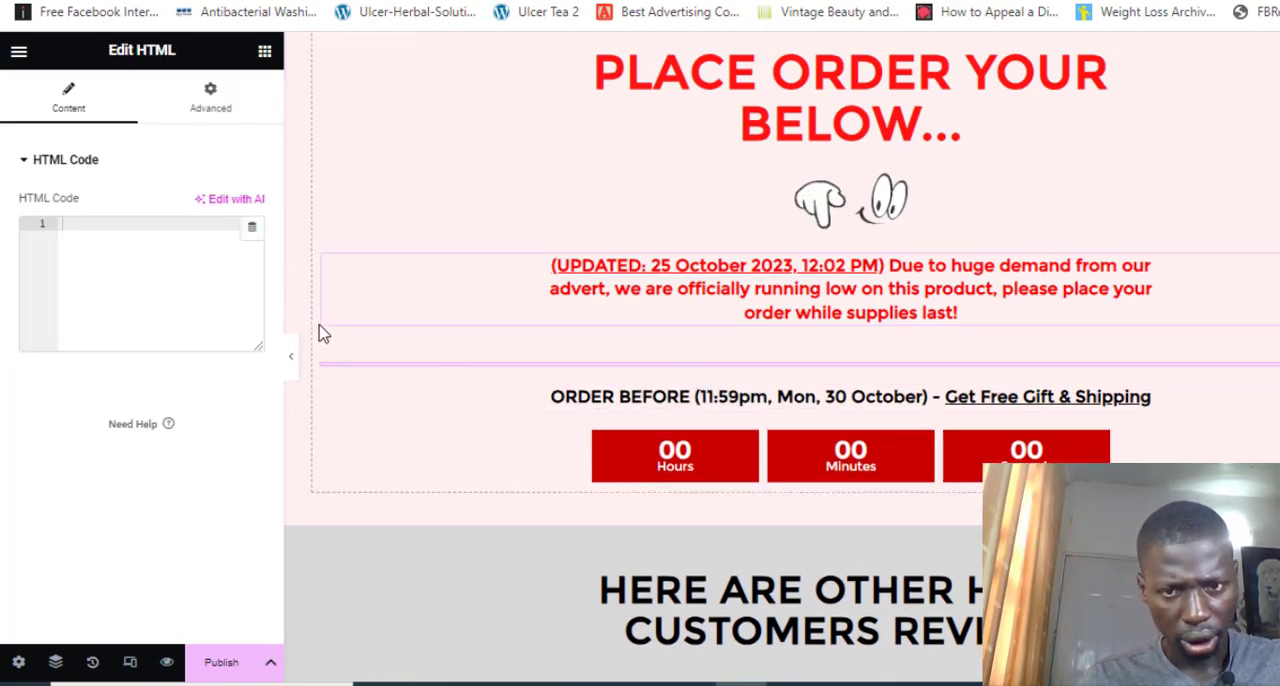
right_click(530, 372)
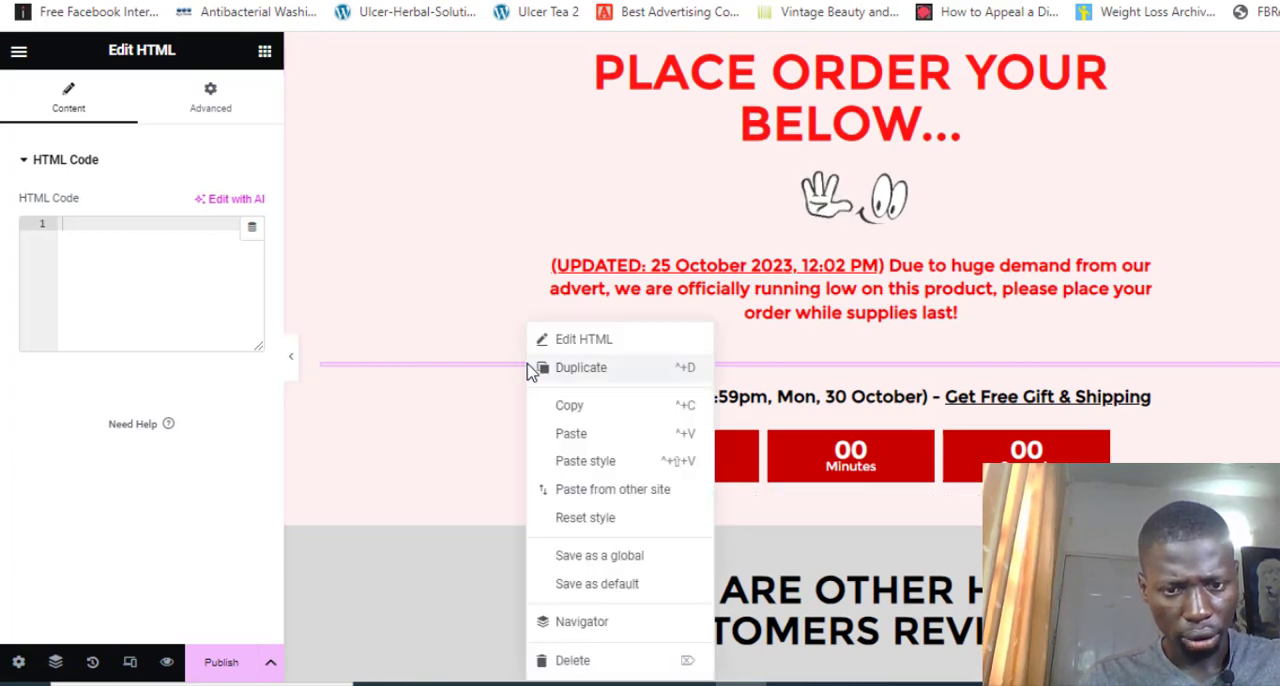
left_click(574, 660)
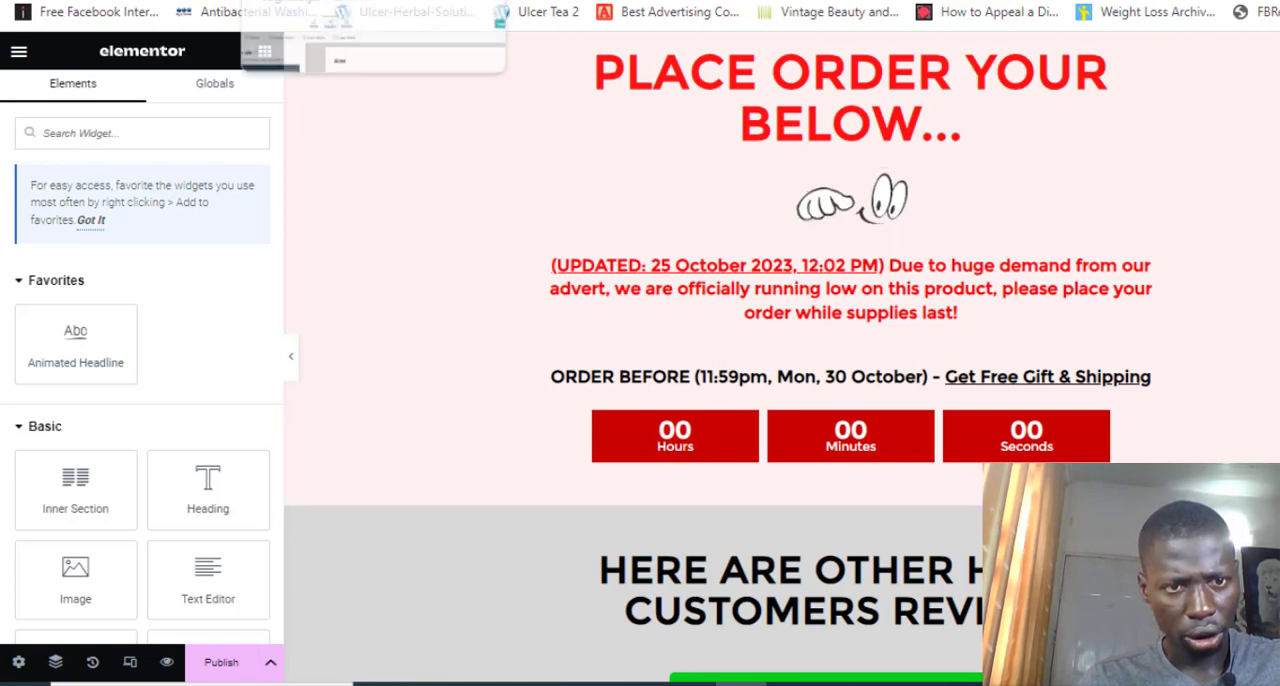
Compare the embed code in Cognito Forms with the code in the sales page's HTML widget above the order deadline
left_click(320, 1)
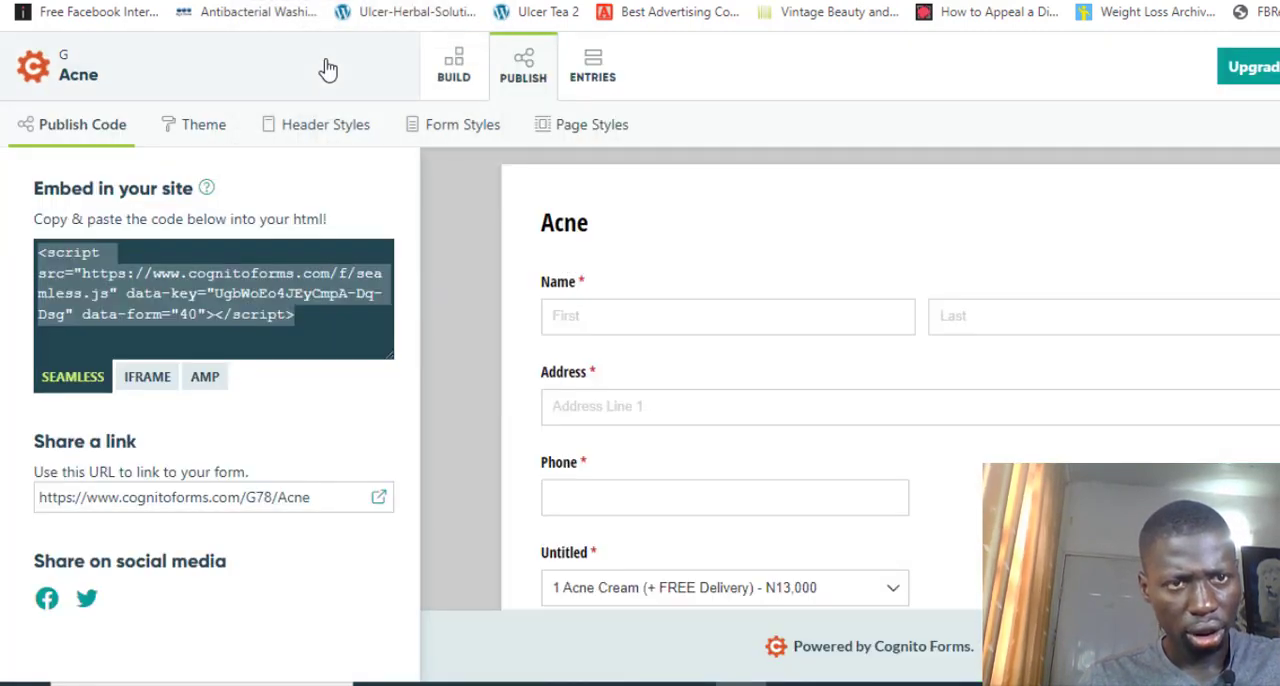
left_click(296, 1)
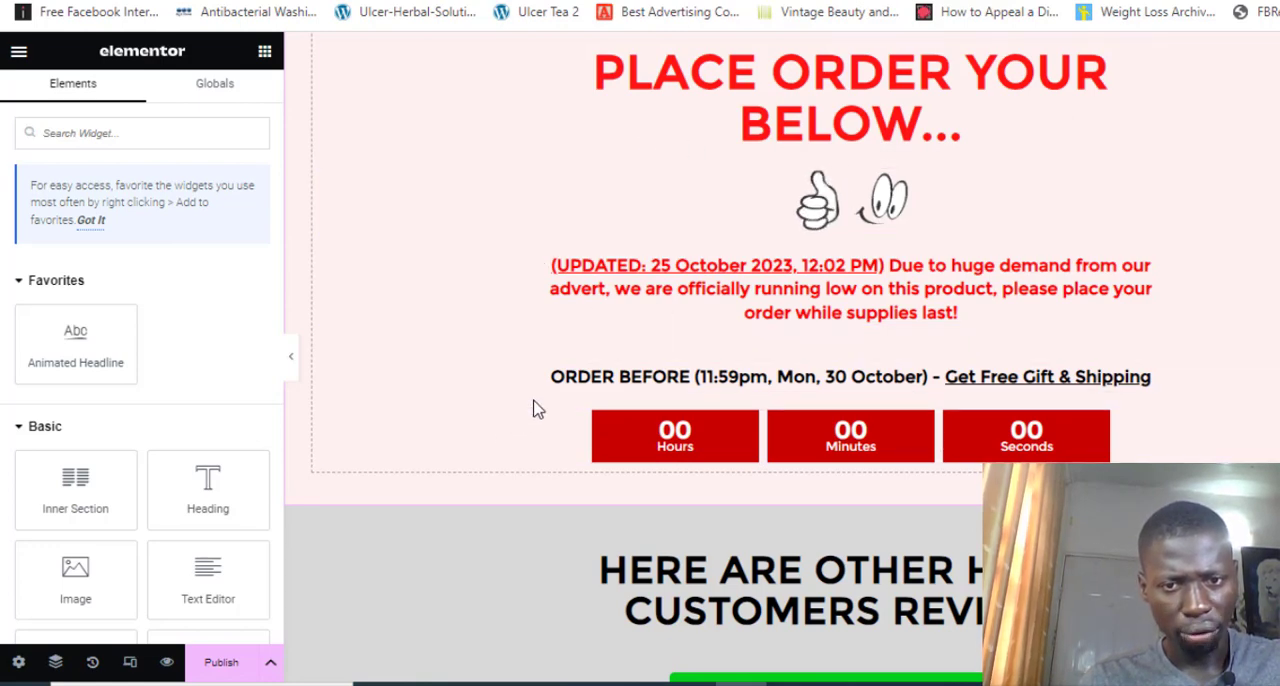
left_click(728, 350)
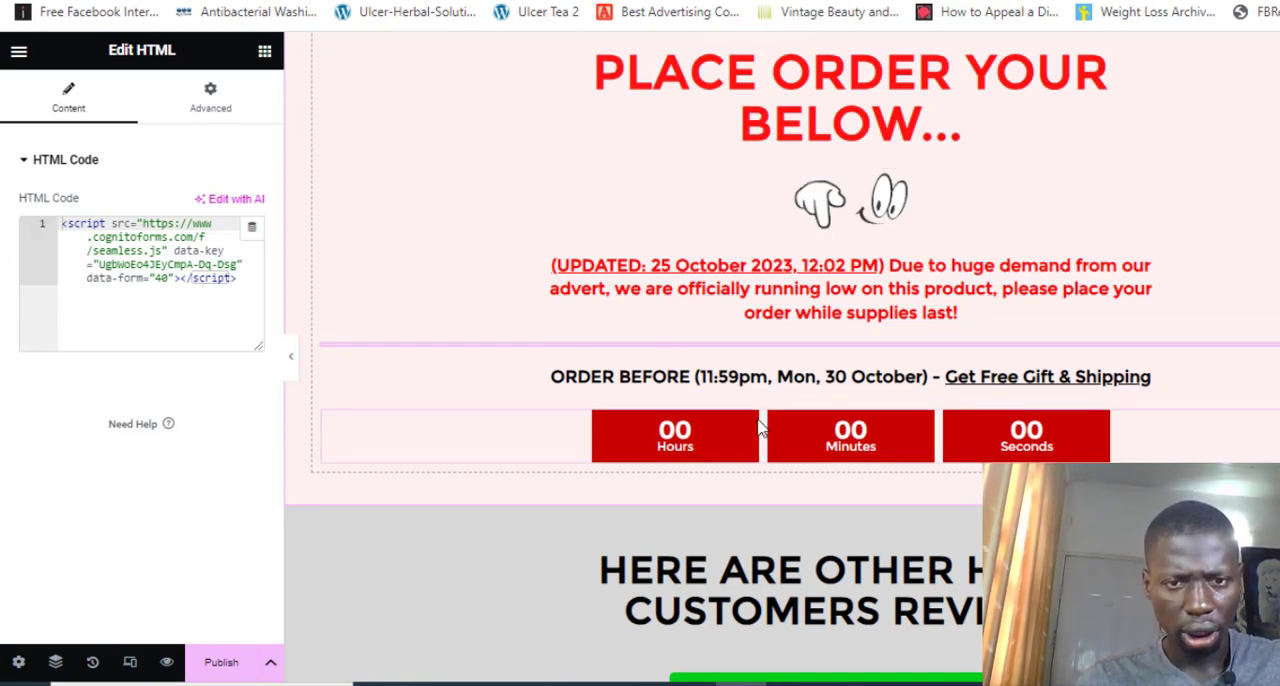
Review the sales page upward from the order section through the guarantees and package cards to the product photo
scroll(760, 428, "up", 1)
scroll(760, 428, "up", 4)
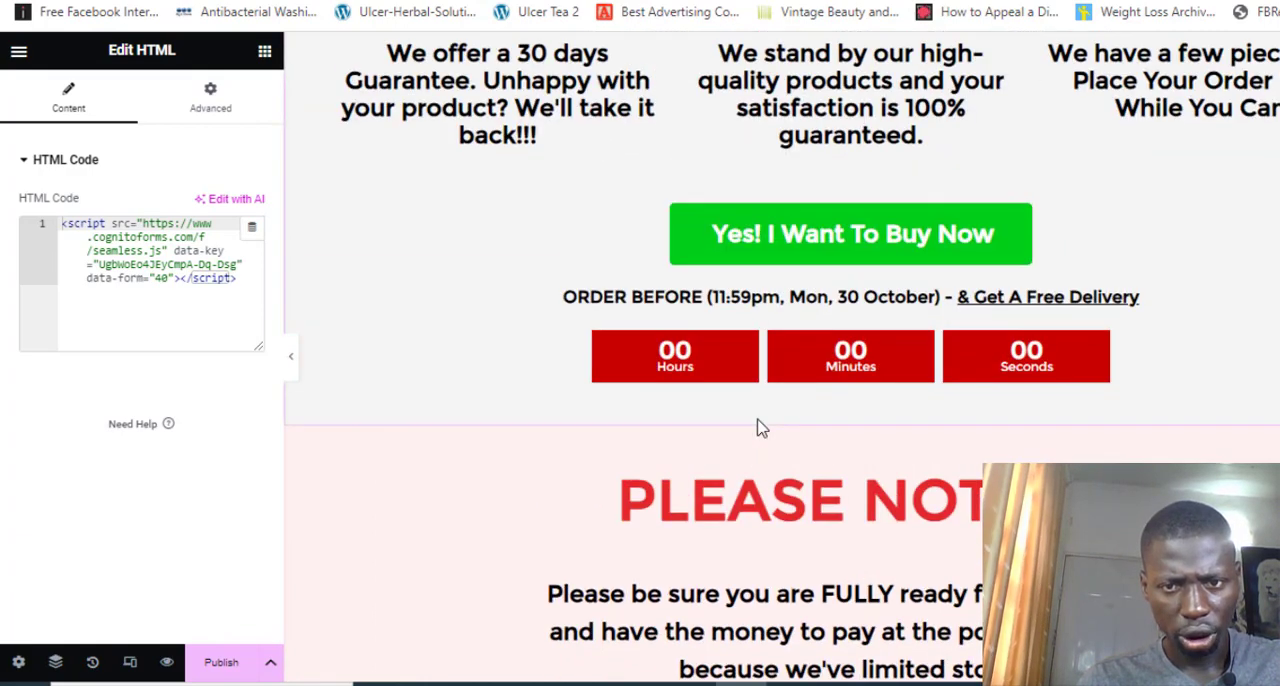
scroll(760, 428, "up", 5)
scroll(760, 426, "up", 8)
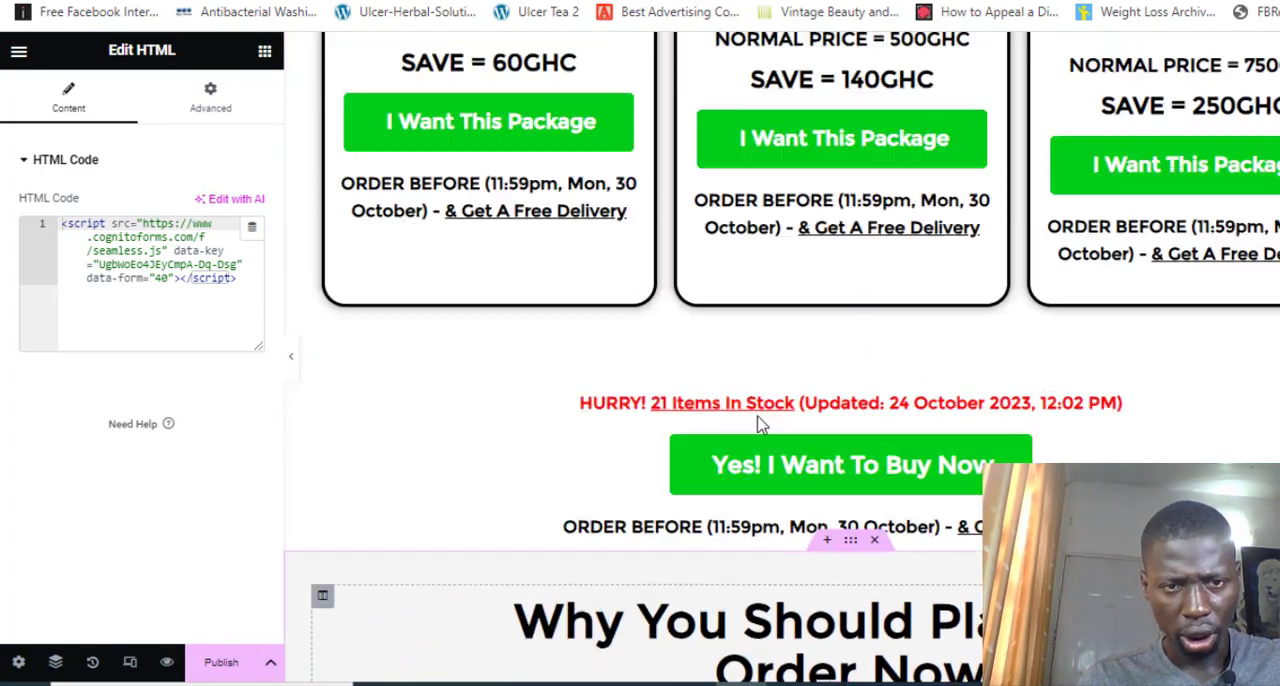
scroll(760, 426, "up", 8)
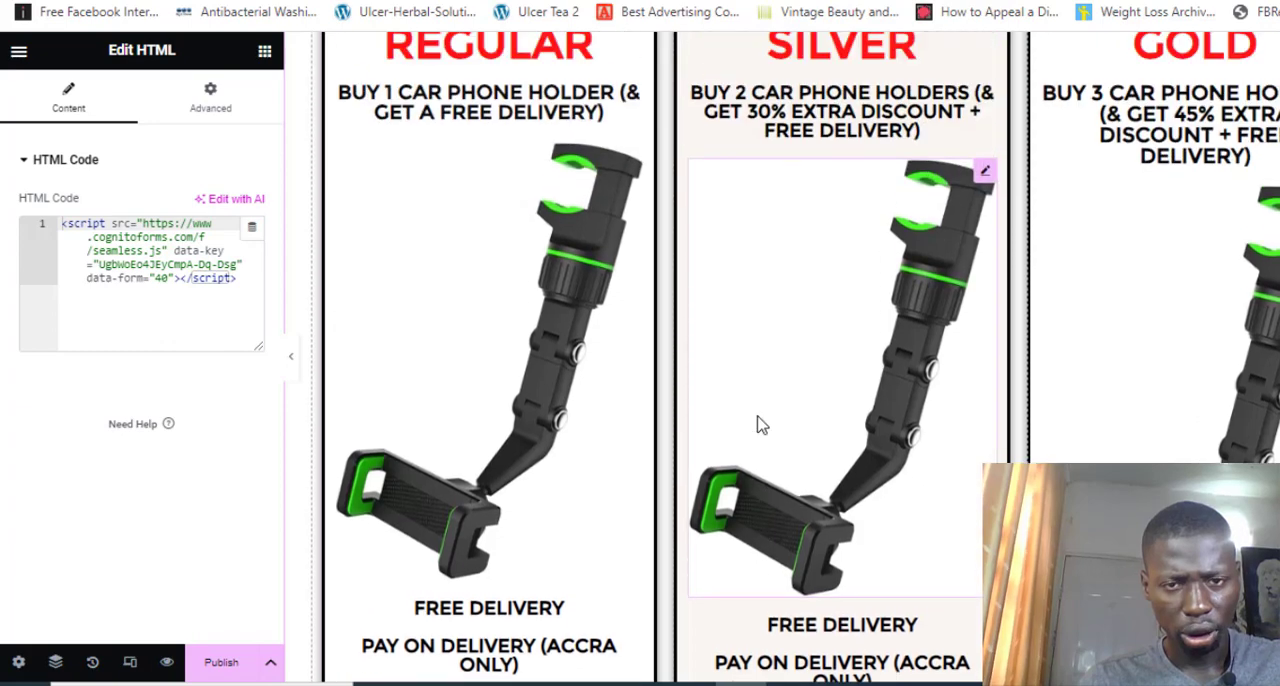
scroll(757, 425, "up", 3)
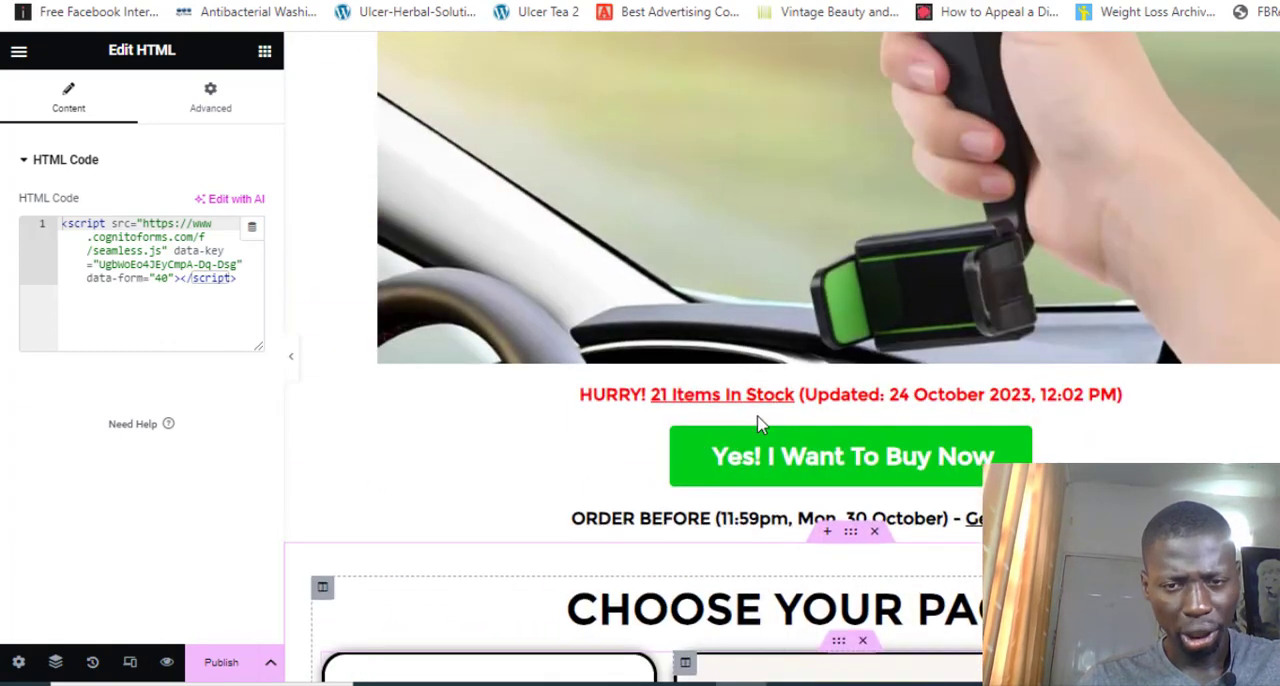
scroll(757, 425, "up", 1)
scroll(757, 425, "up", 1)
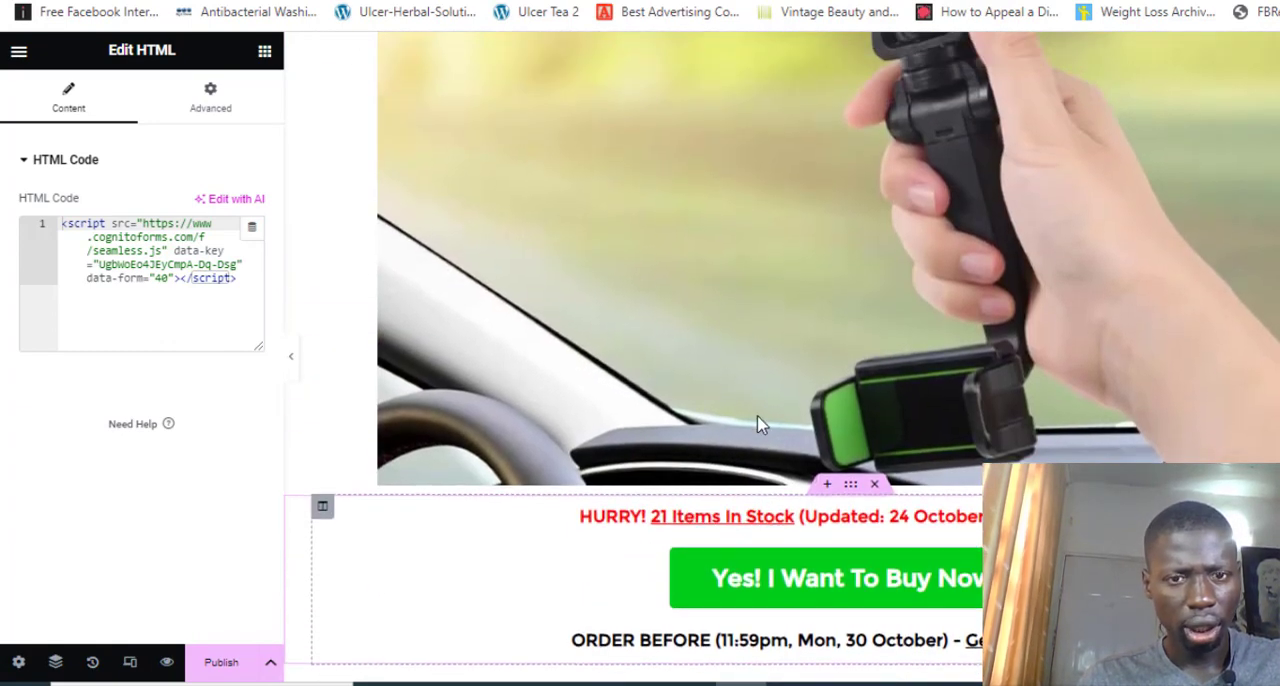
Look over the sales page between the large product photo, the buy-now section and the Regular, Silver and Gold package cards
scroll(760, 426, "up", 4)
scroll(757, 425, "up", 3)
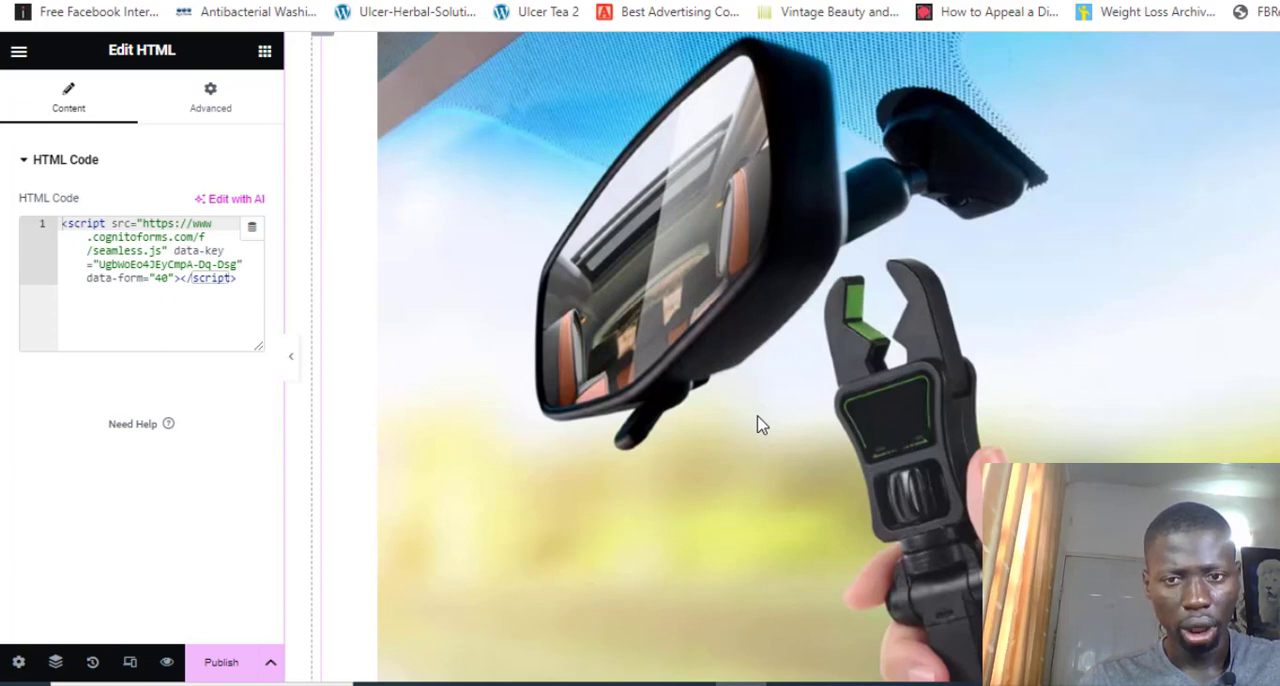
scroll(757, 424, "down", 5)
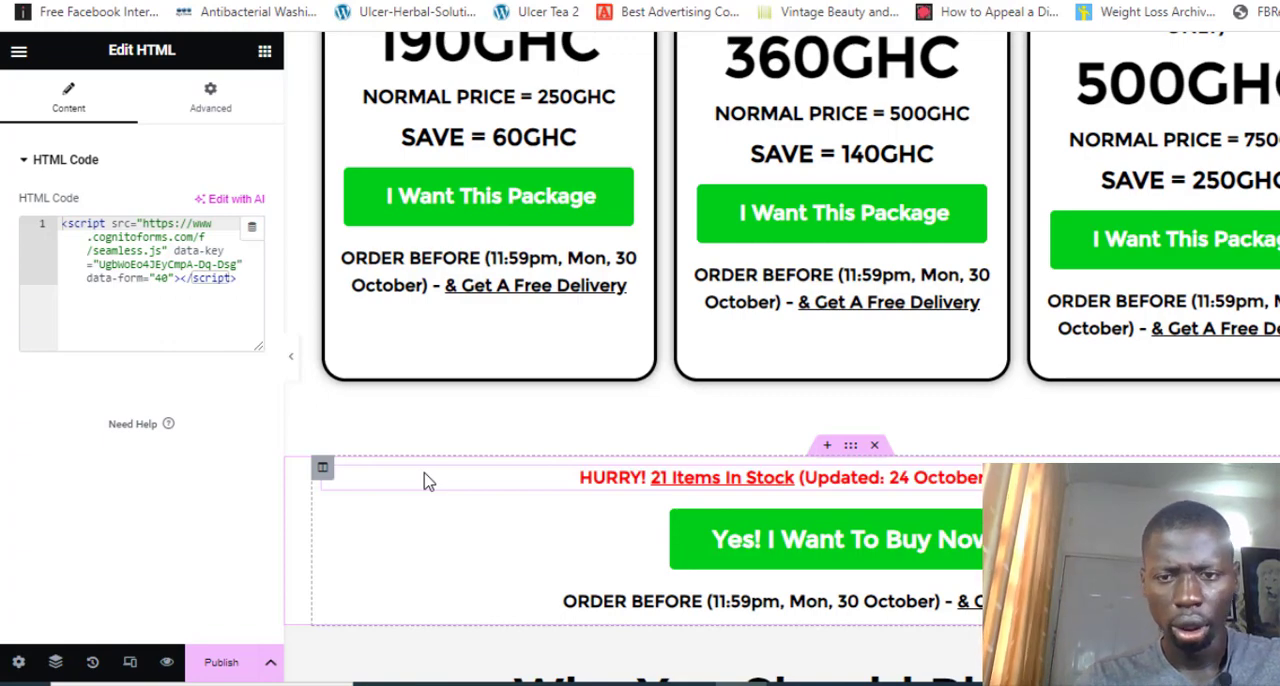
scroll(424, 482, "down", 2)
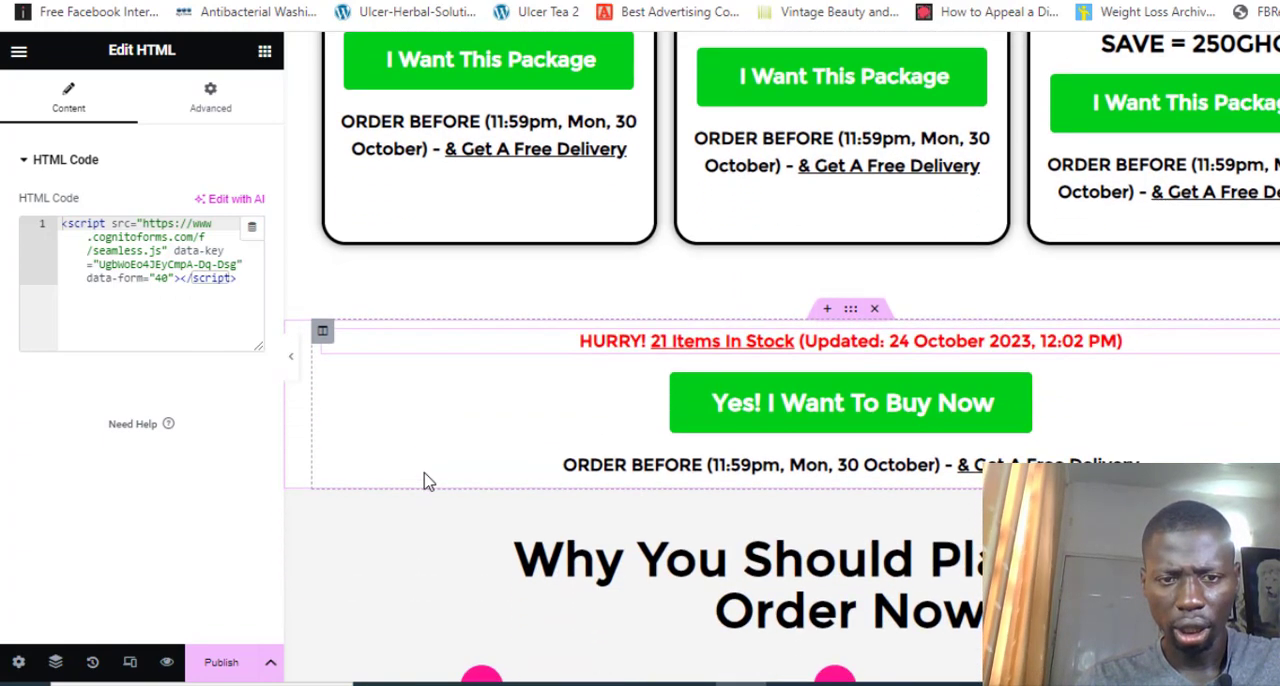
scroll(424, 482, "up", 12)
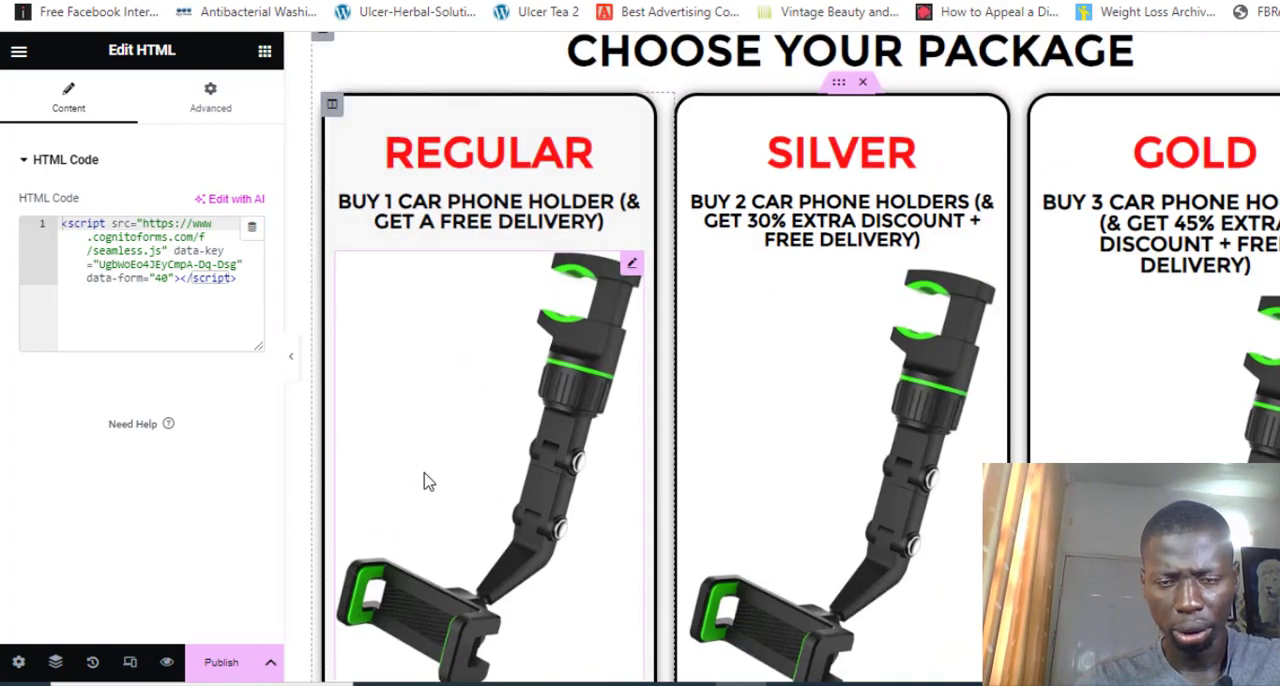
scroll(424, 482, "up", 6)
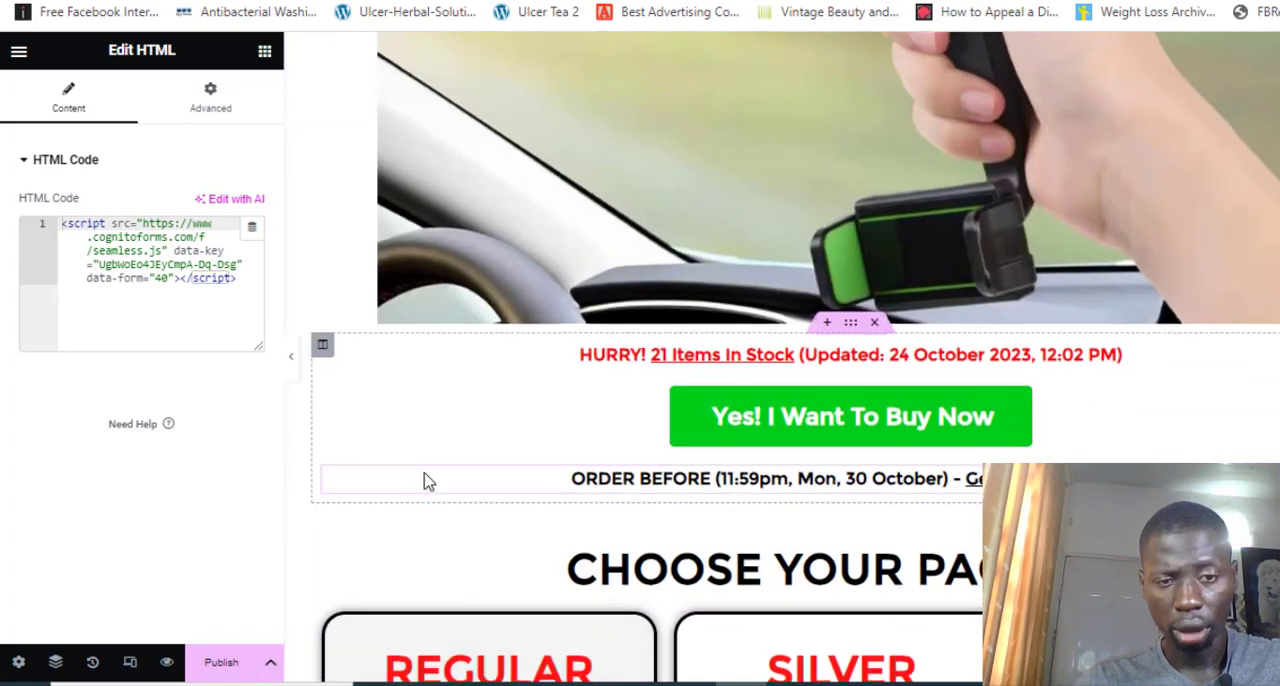
scroll(424, 482, "up", 3)
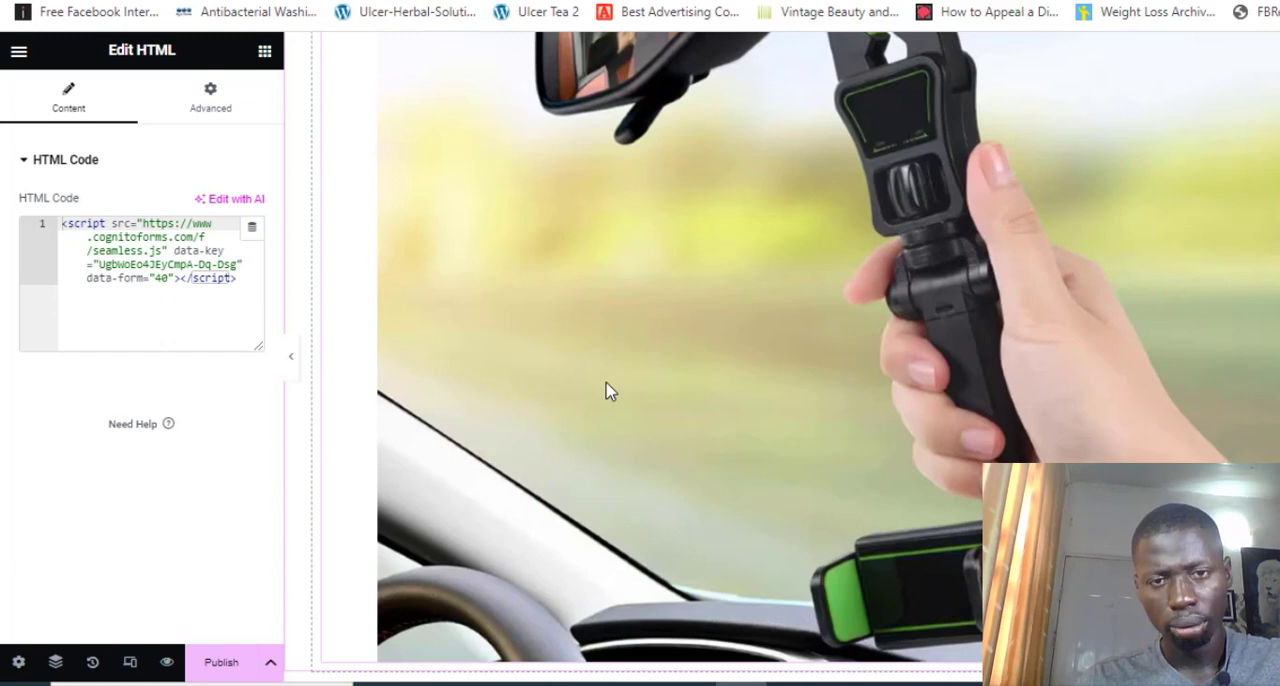
scroll(606, 391, "down", 5)
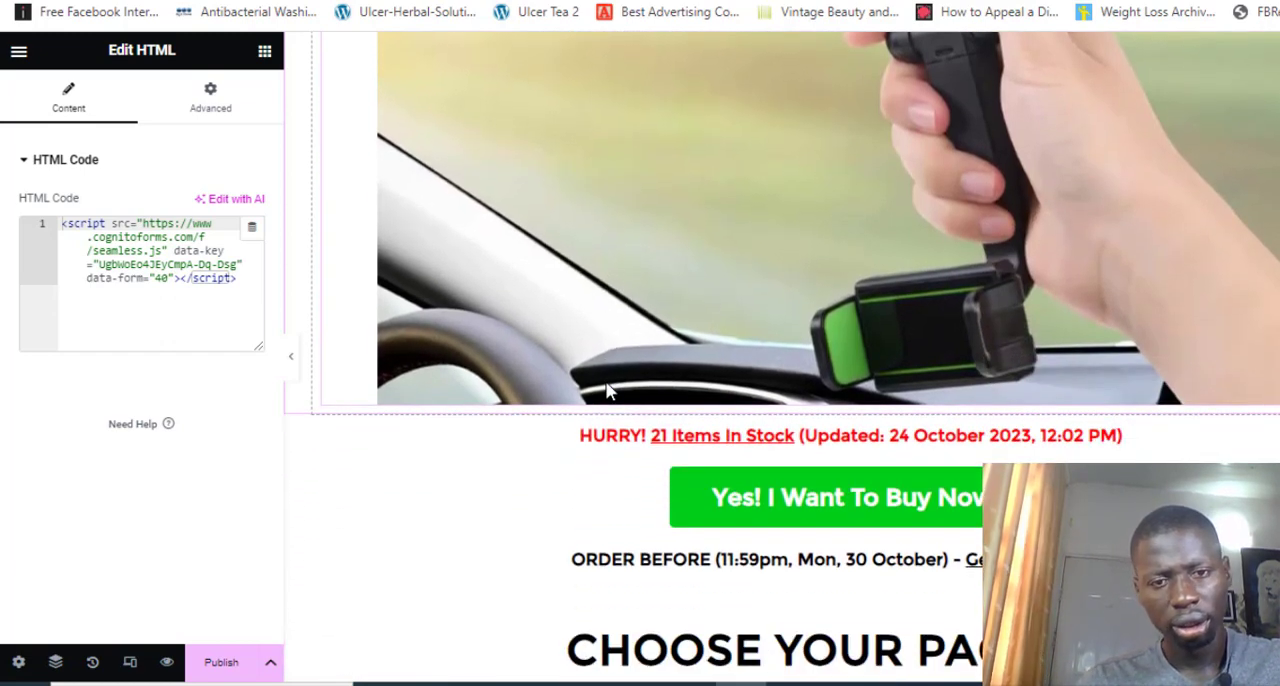
scroll(606, 391, "down", 2)
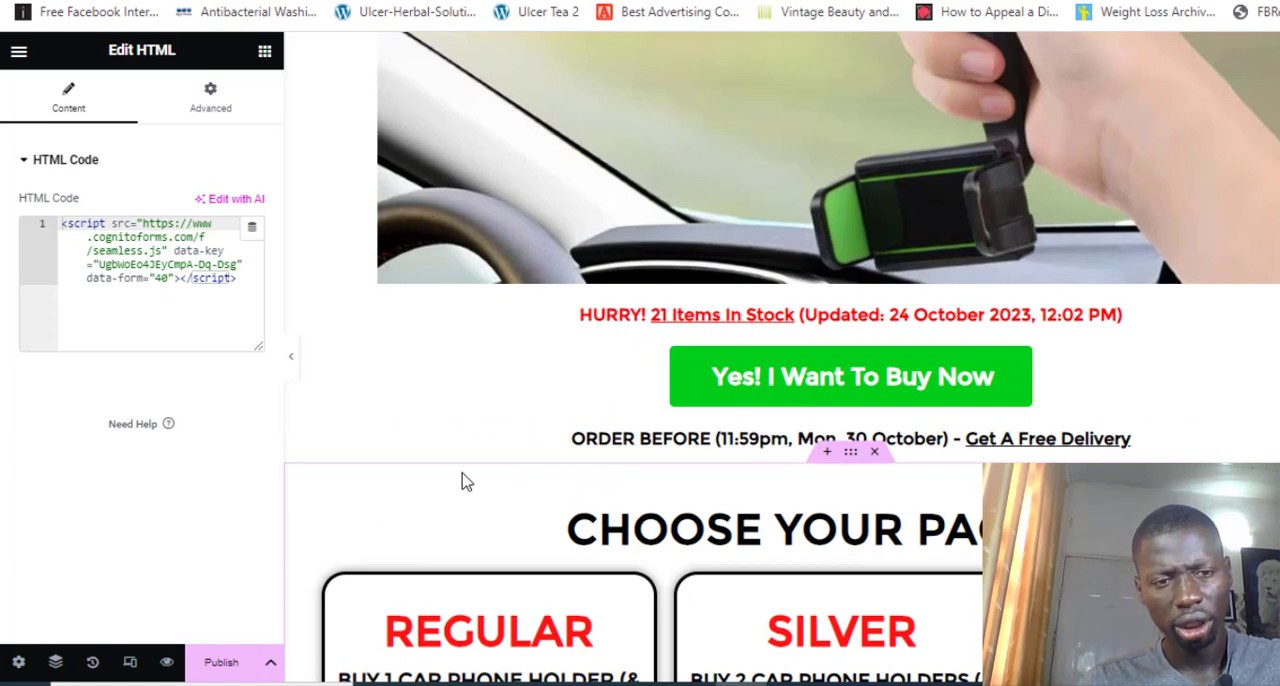